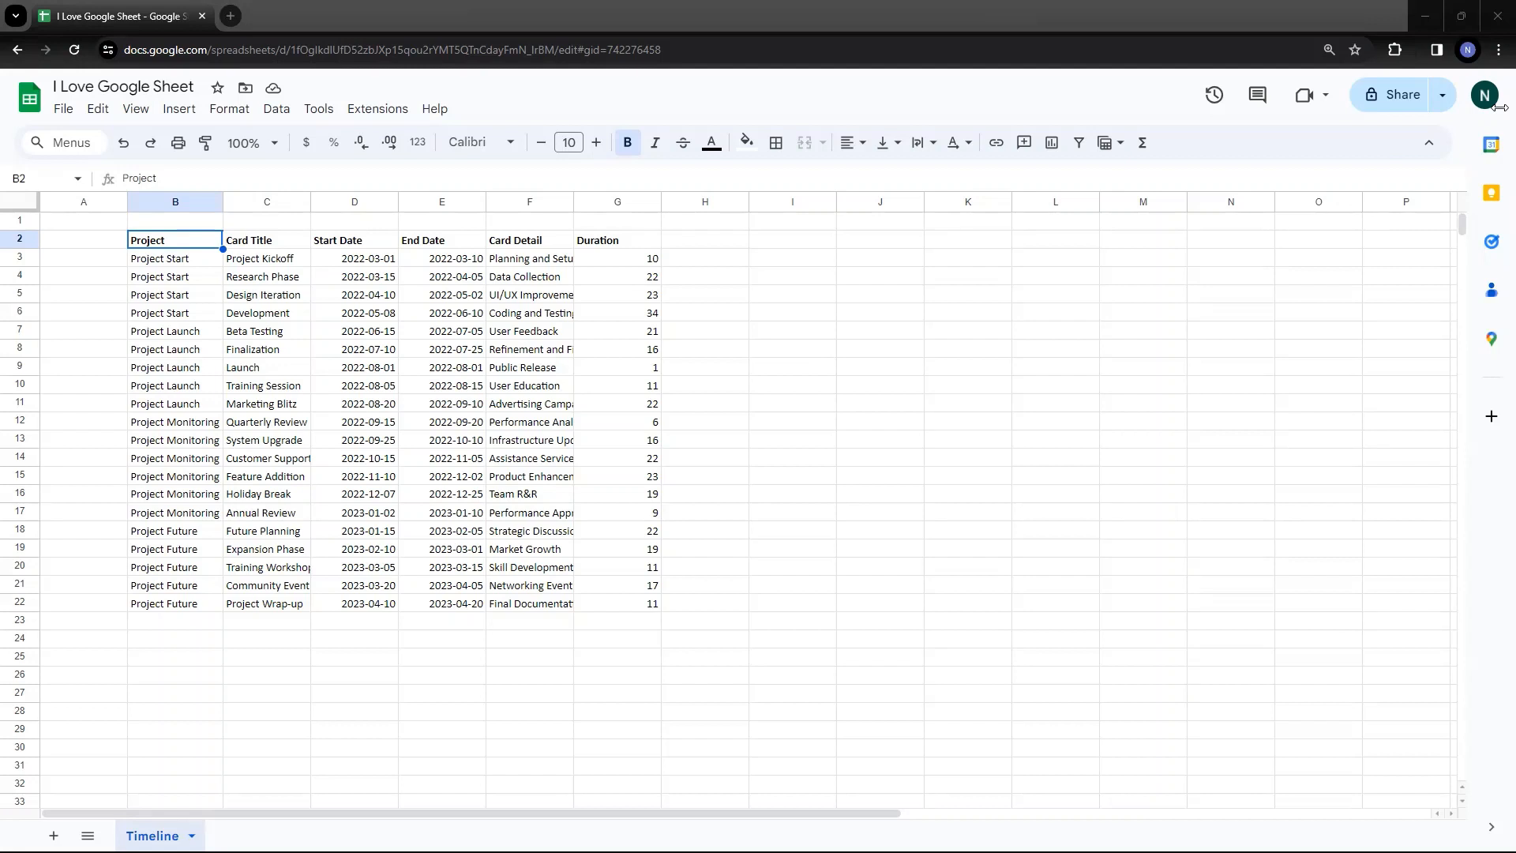
- Examine the timeline table in B2:G22, including the card titles, card details, start and end dates, and durations
{"action": "left_click", "coordinate": [264, 244]}
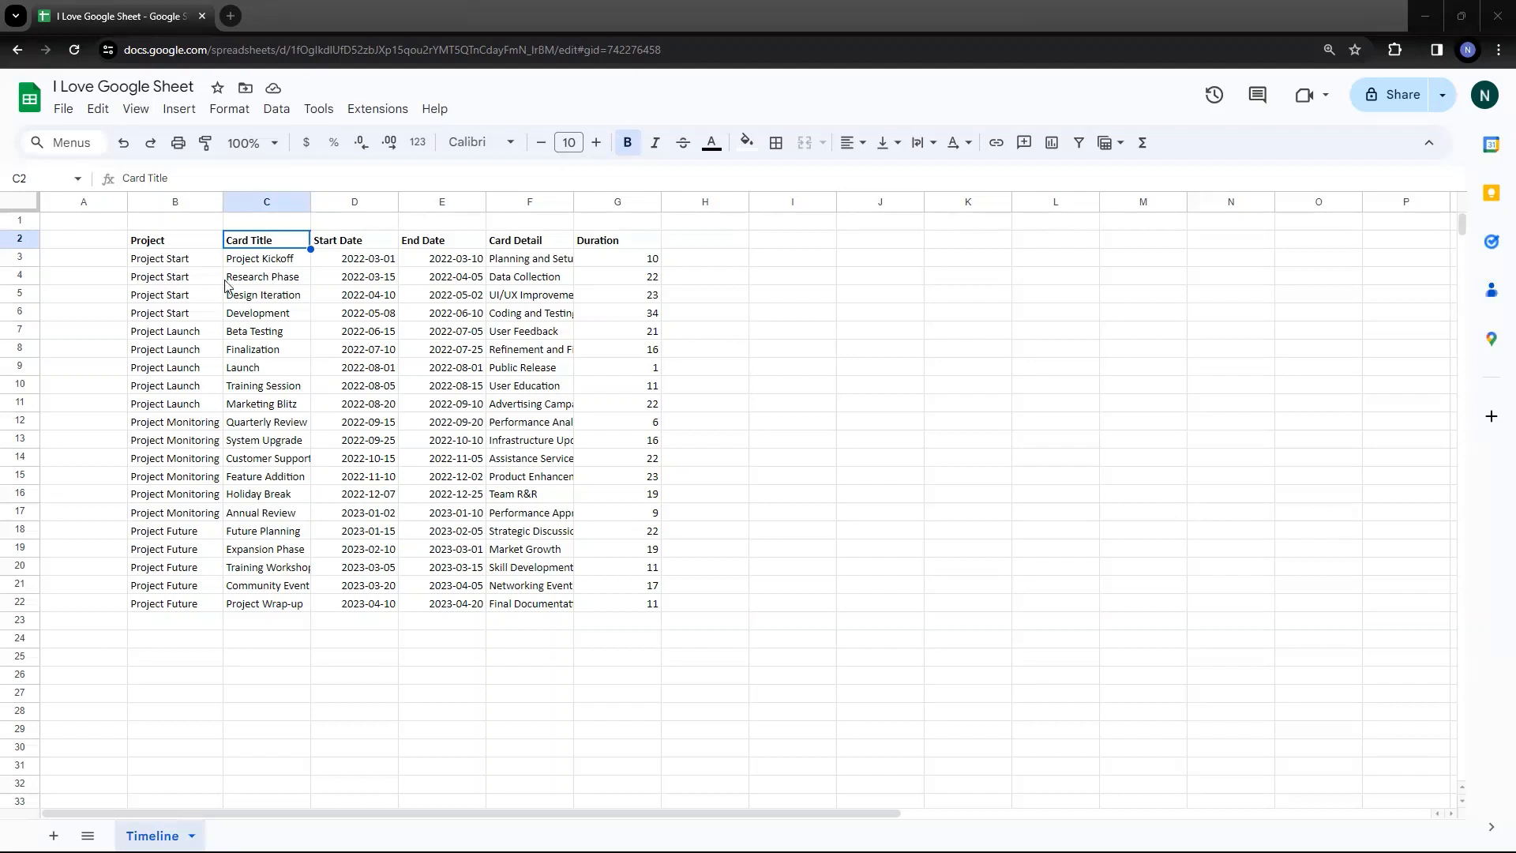
{"action": "left_click_drag", "start_coordinate": [165, 241], "coordinate": [622, 607]}
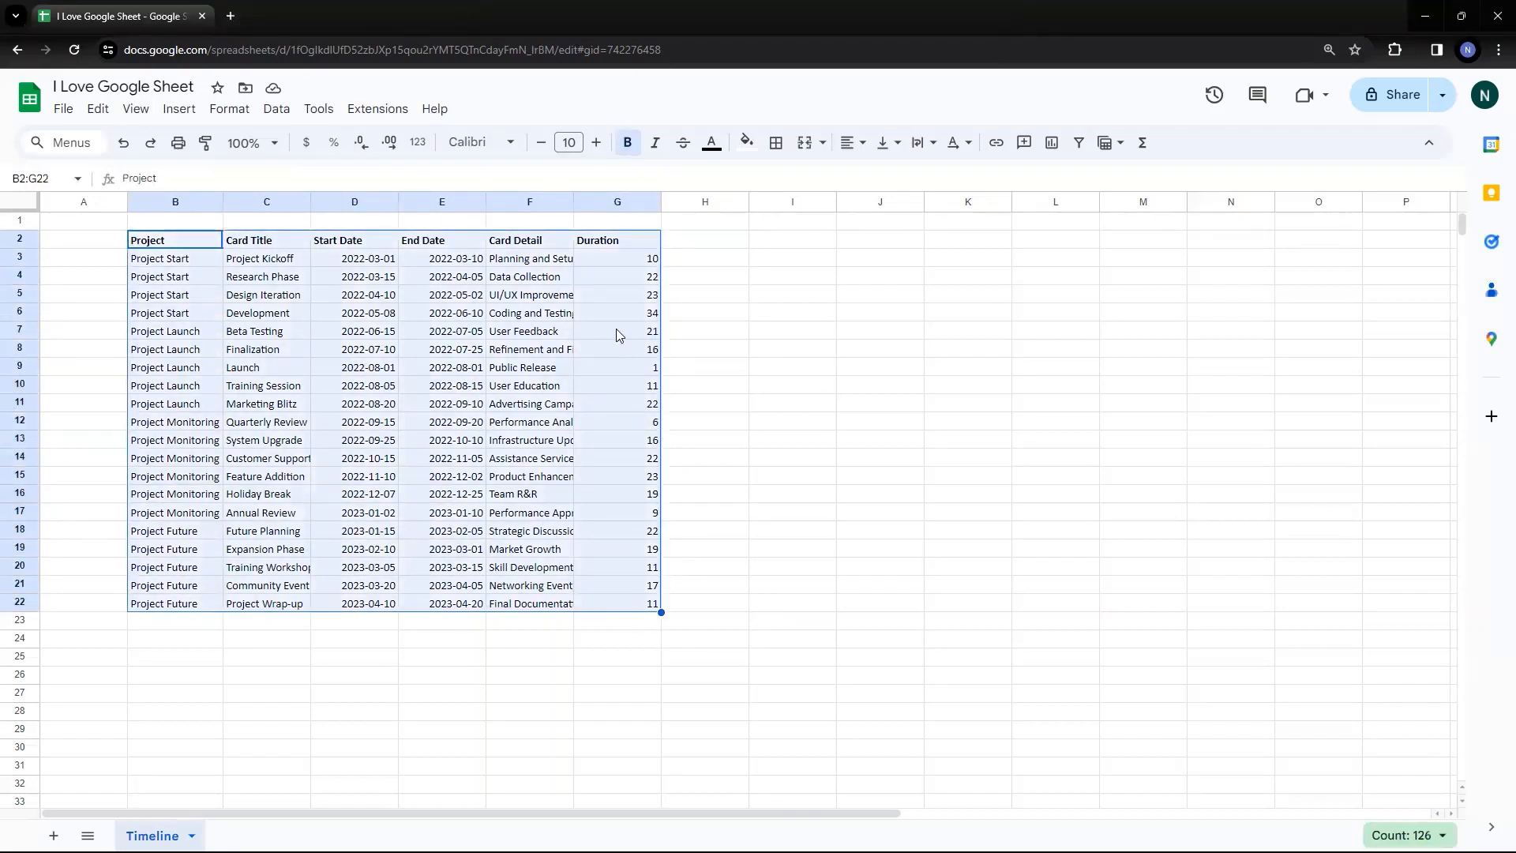
{"action": "left_click", "coordinate": [263, 317]}
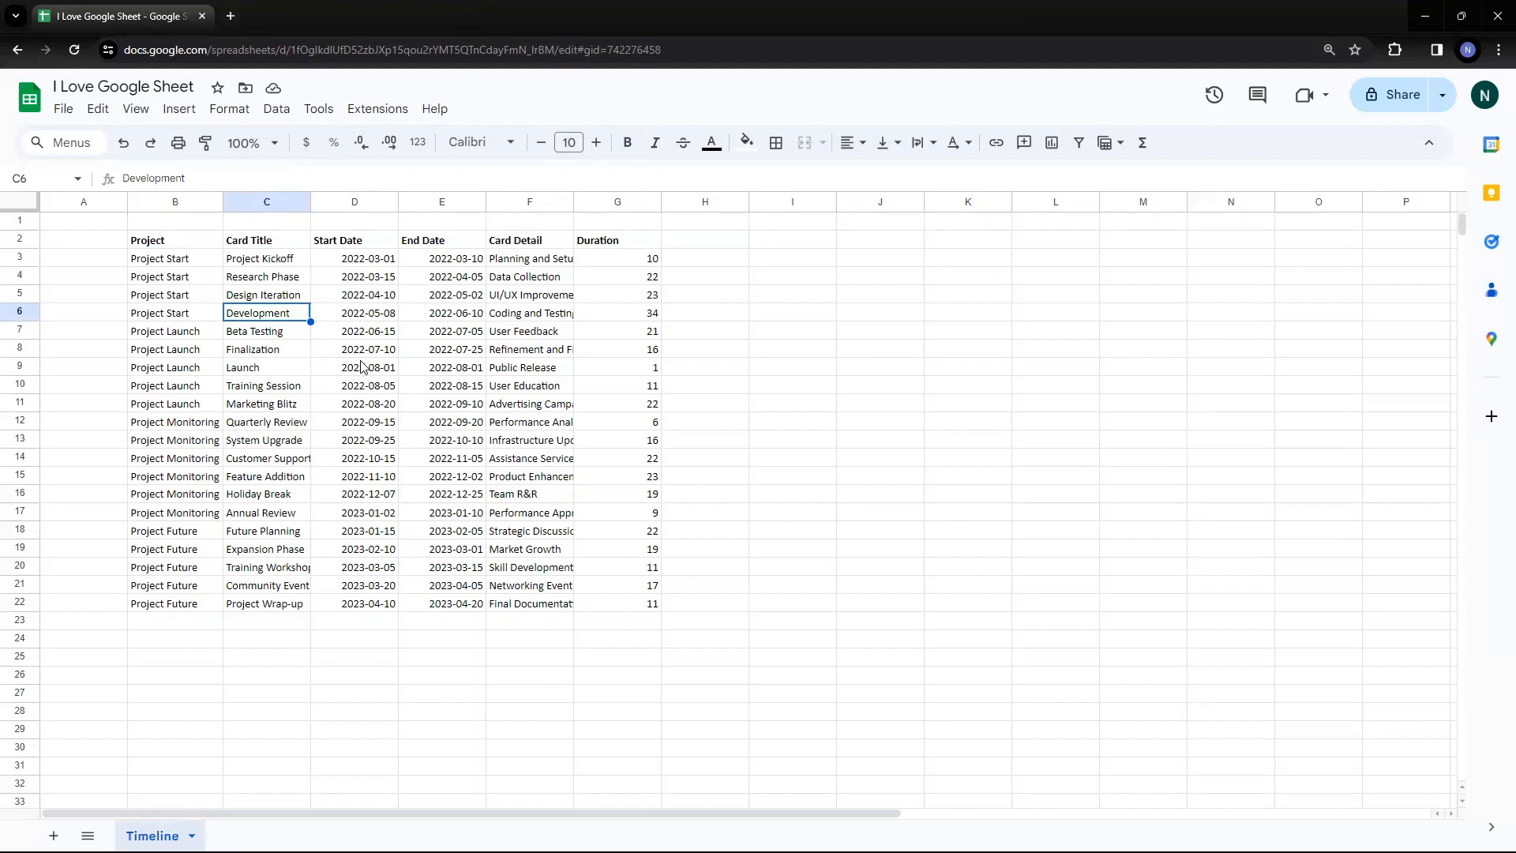
{"action": "left_click", "coordinate": [183, 239]}
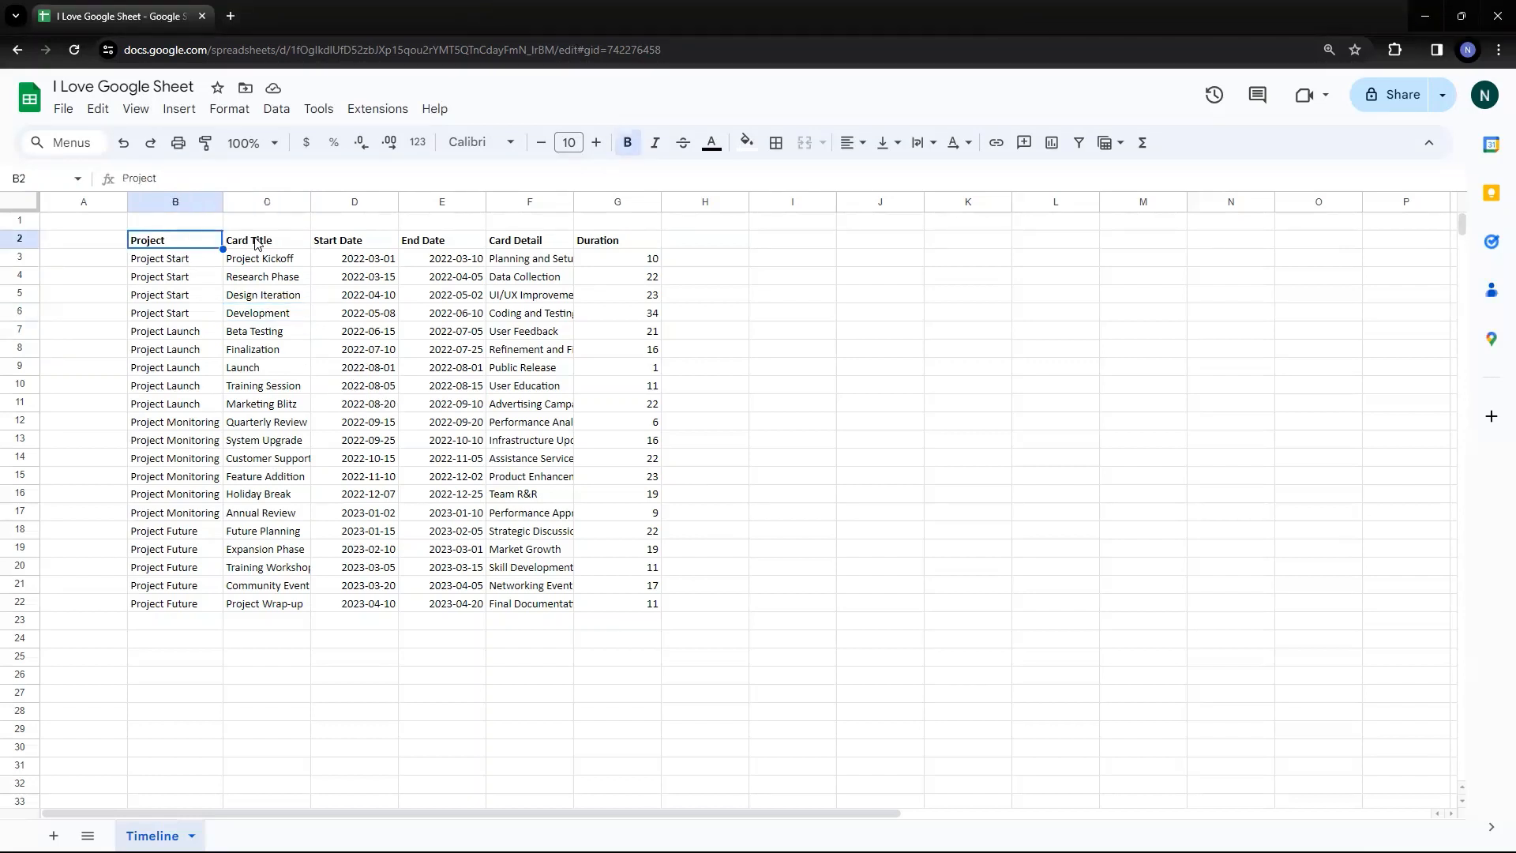
{"action": "left_click", "coordinate": [293, 247]}
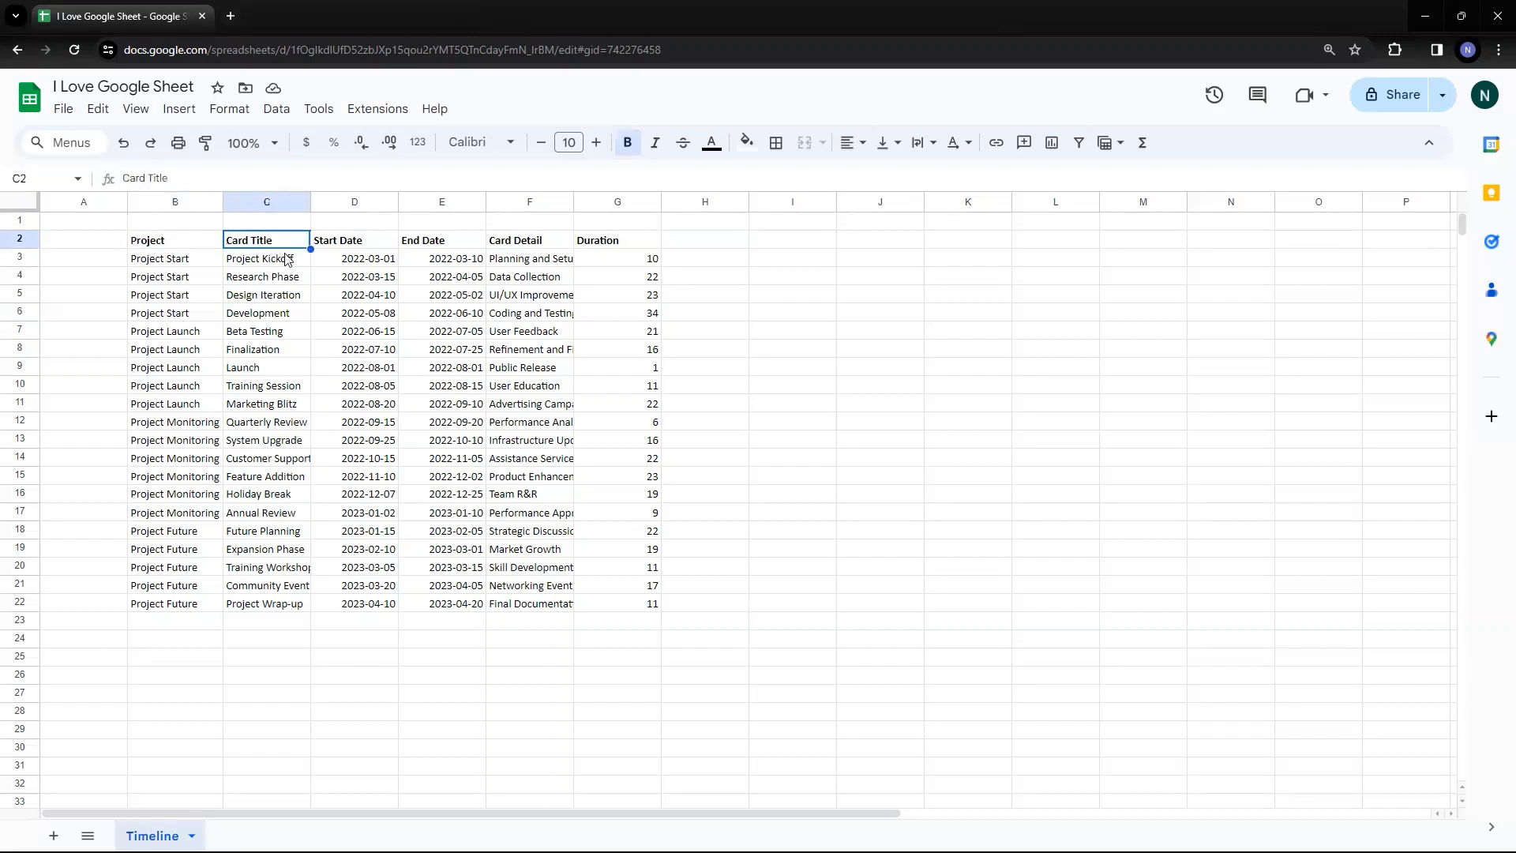
{"action": "left_click_drag", "start_coordinate": [285, 259], "coordinate": [284, 323]}
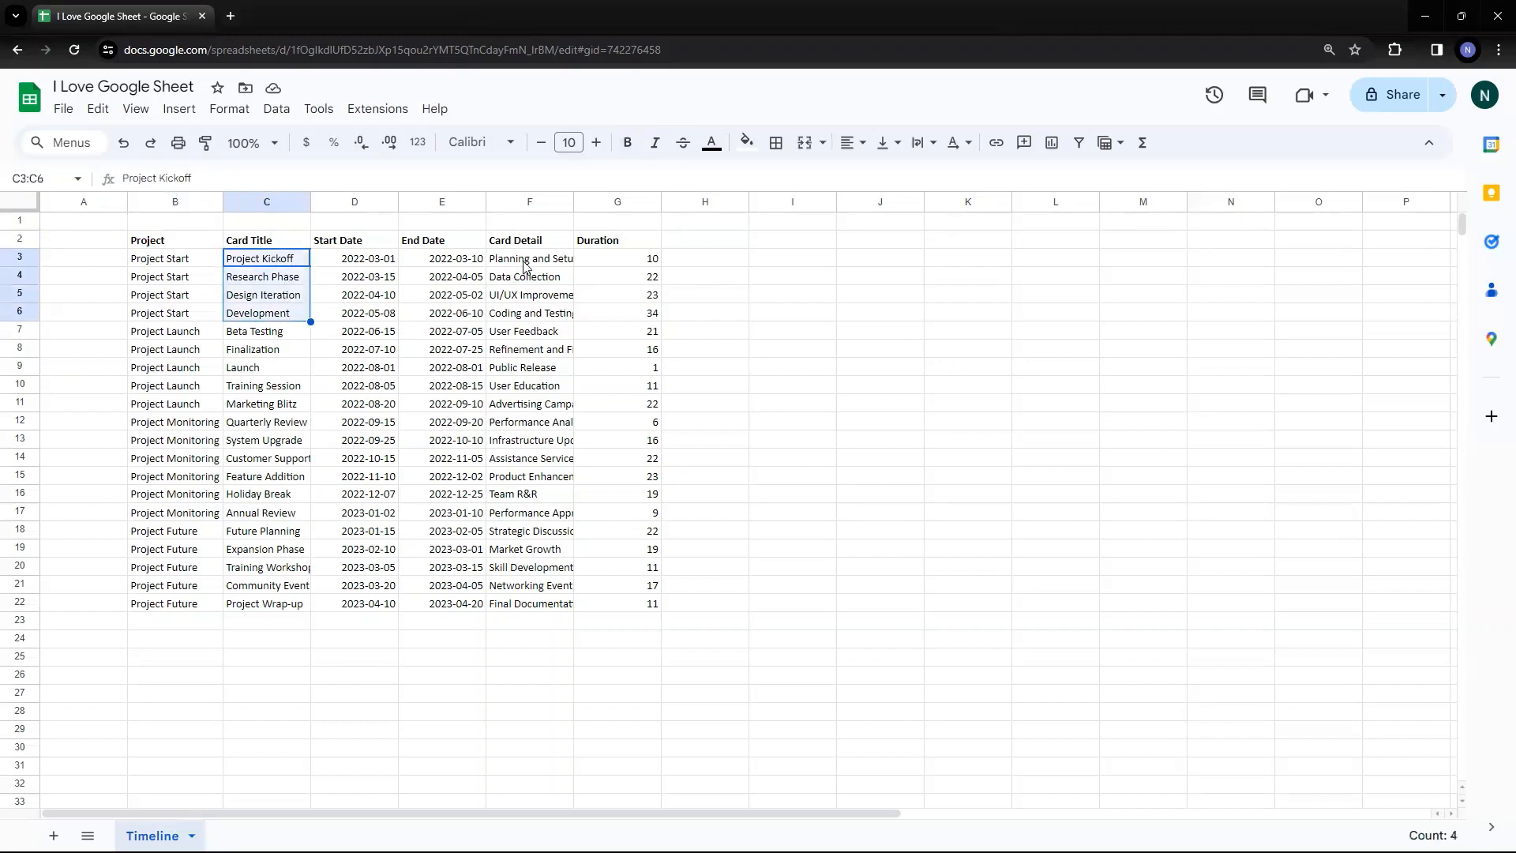
{"action": "left_click_drag", "start_coordinate": [526, 264], "coordinate": [525, 331]}
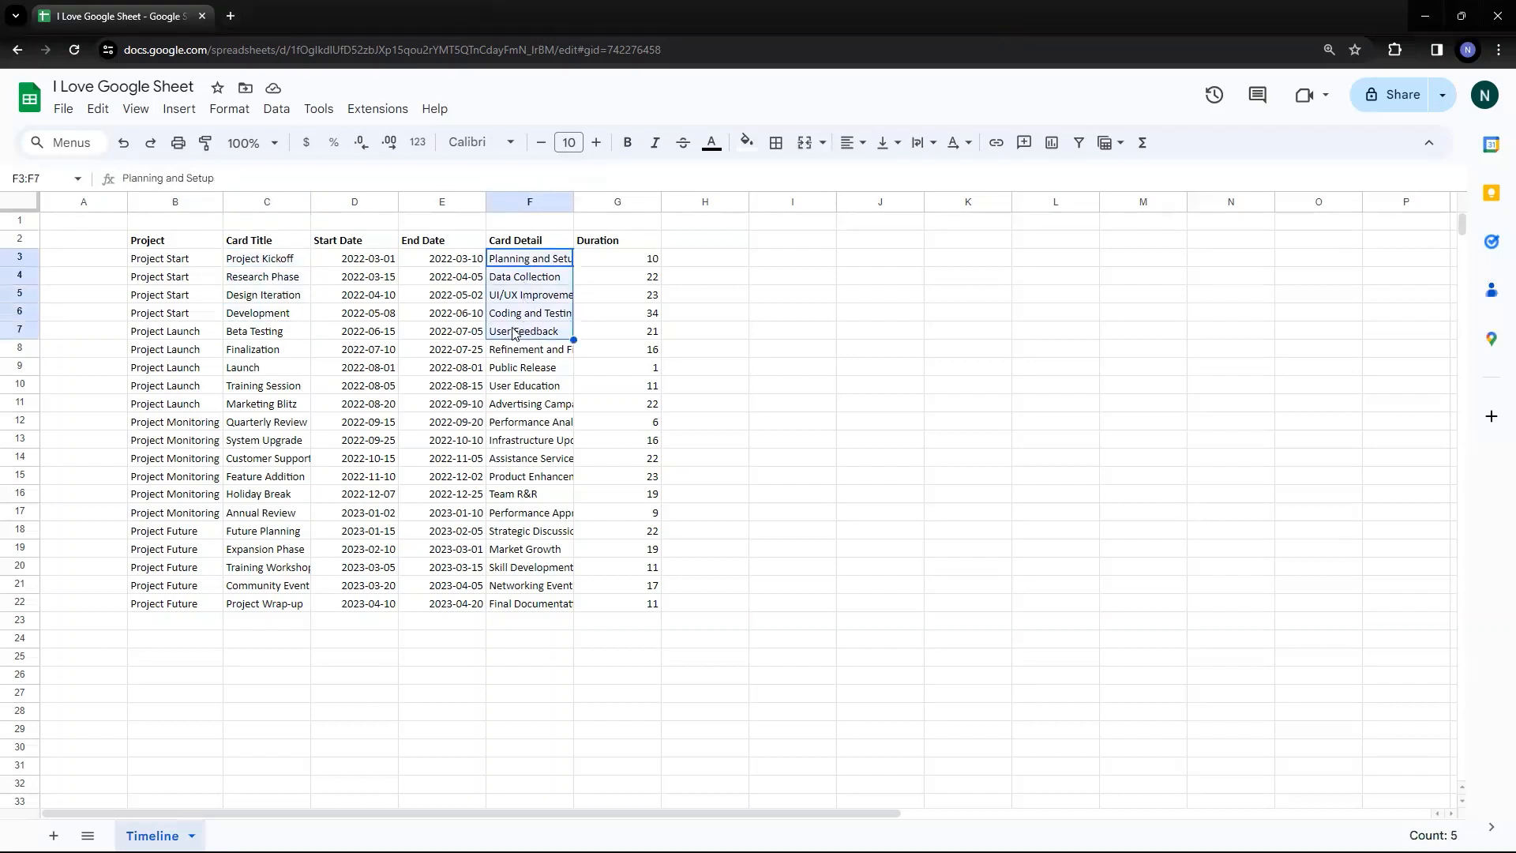
{"action": "left_click", "coordinate": [364, 263]}
{"action": "left_click", "coordinate": [424, 262]}
{"action": "left_click", "coordinate": [622, 266]}
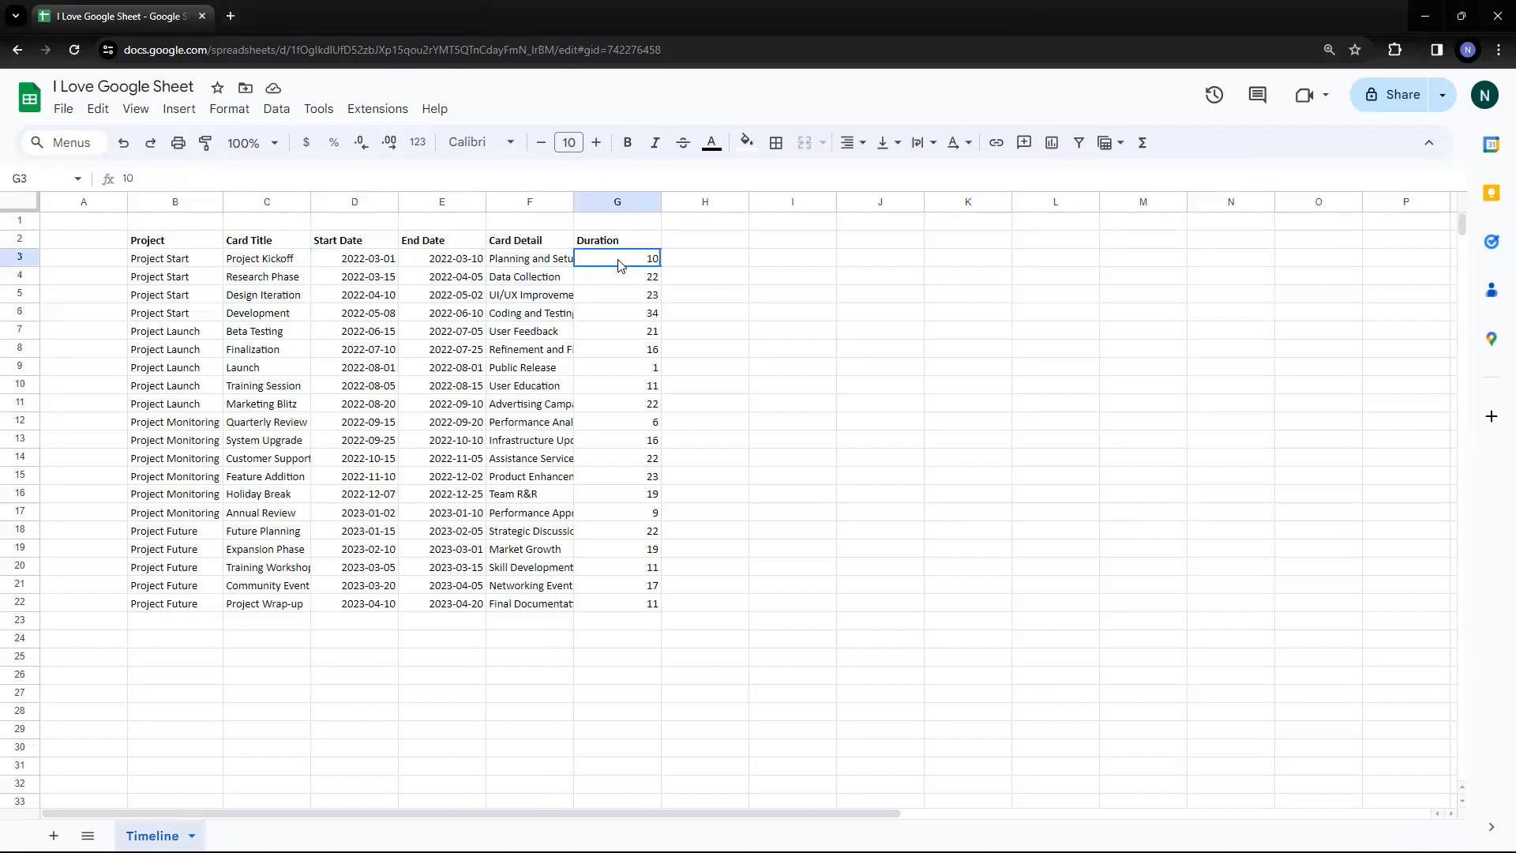
{"action": "left_click", "coordinate": [394, 267]}
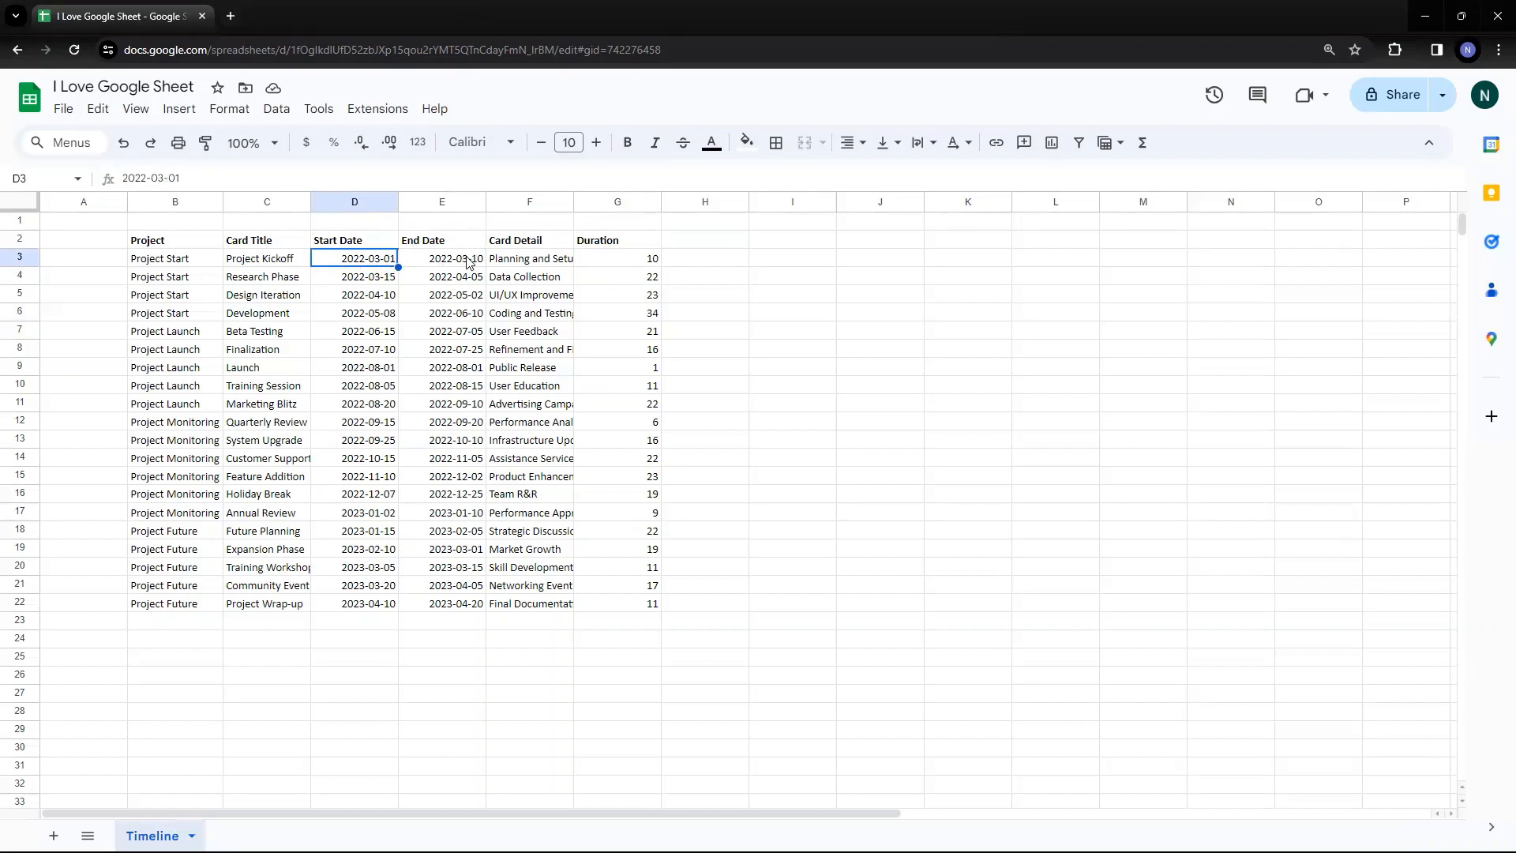
{"action": "left_click_drag", "start_coordinate": [383, 263], "coordinate": [442, 265]}
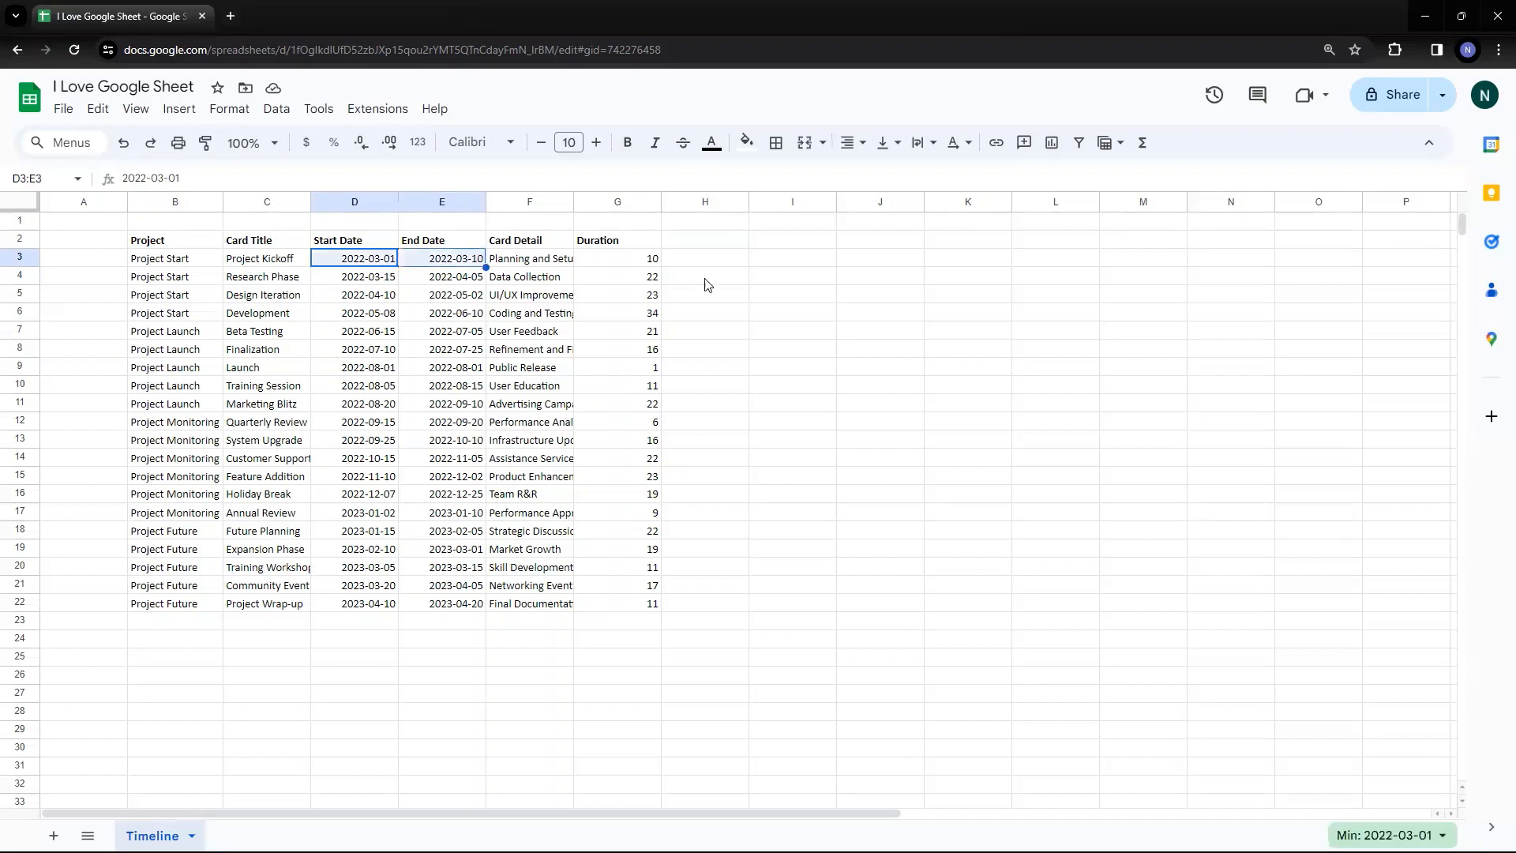
{"action": "left_click", "coordinate": [646, 263]}
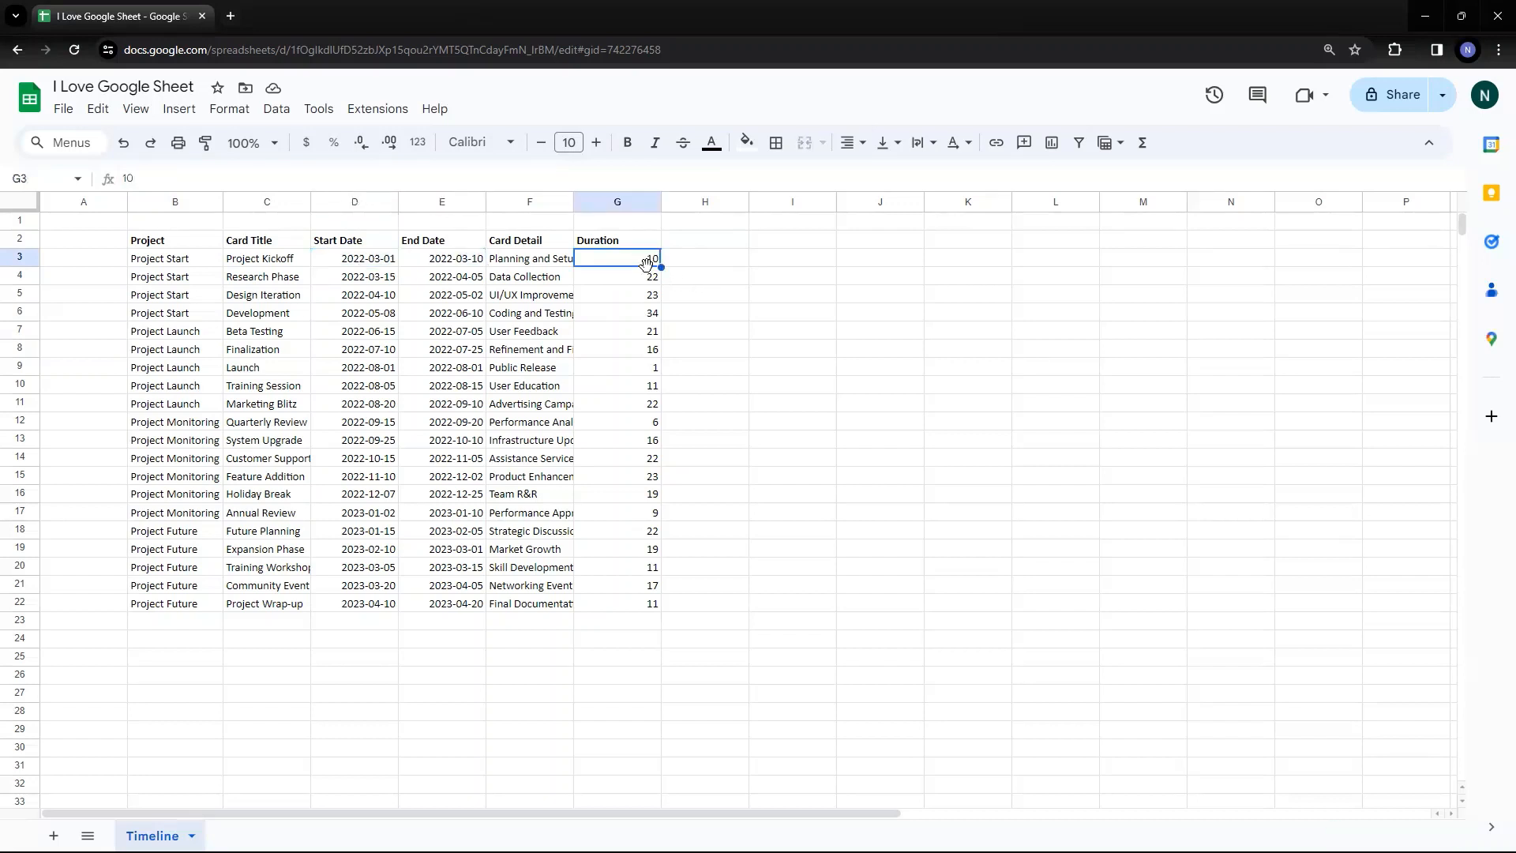
{"action": "left_click", "coordinate": [741, 392]}
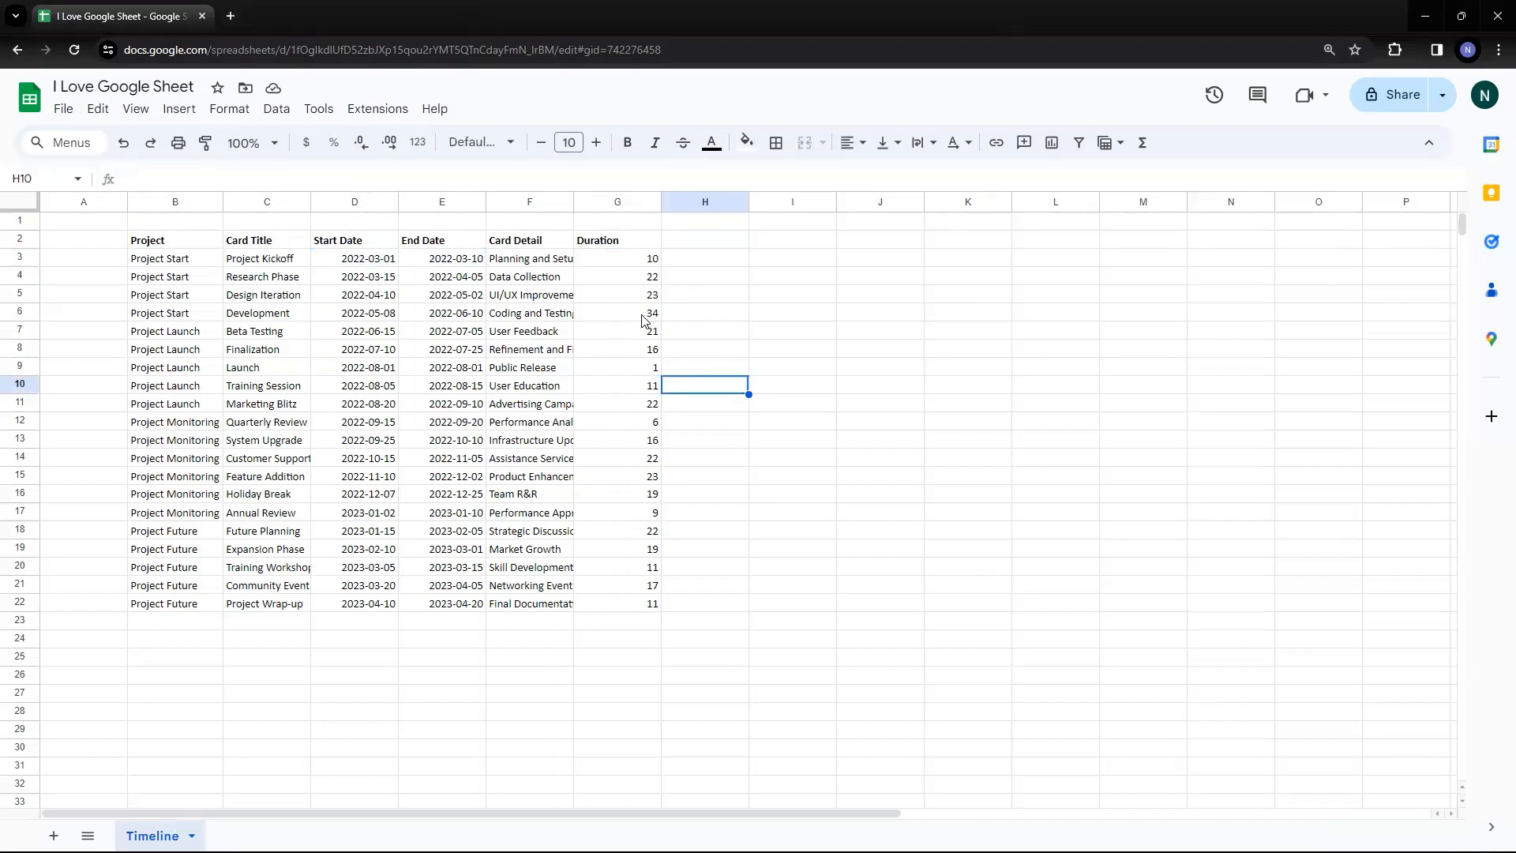
{"action": "left_click", "coordinate": [860, 353]}
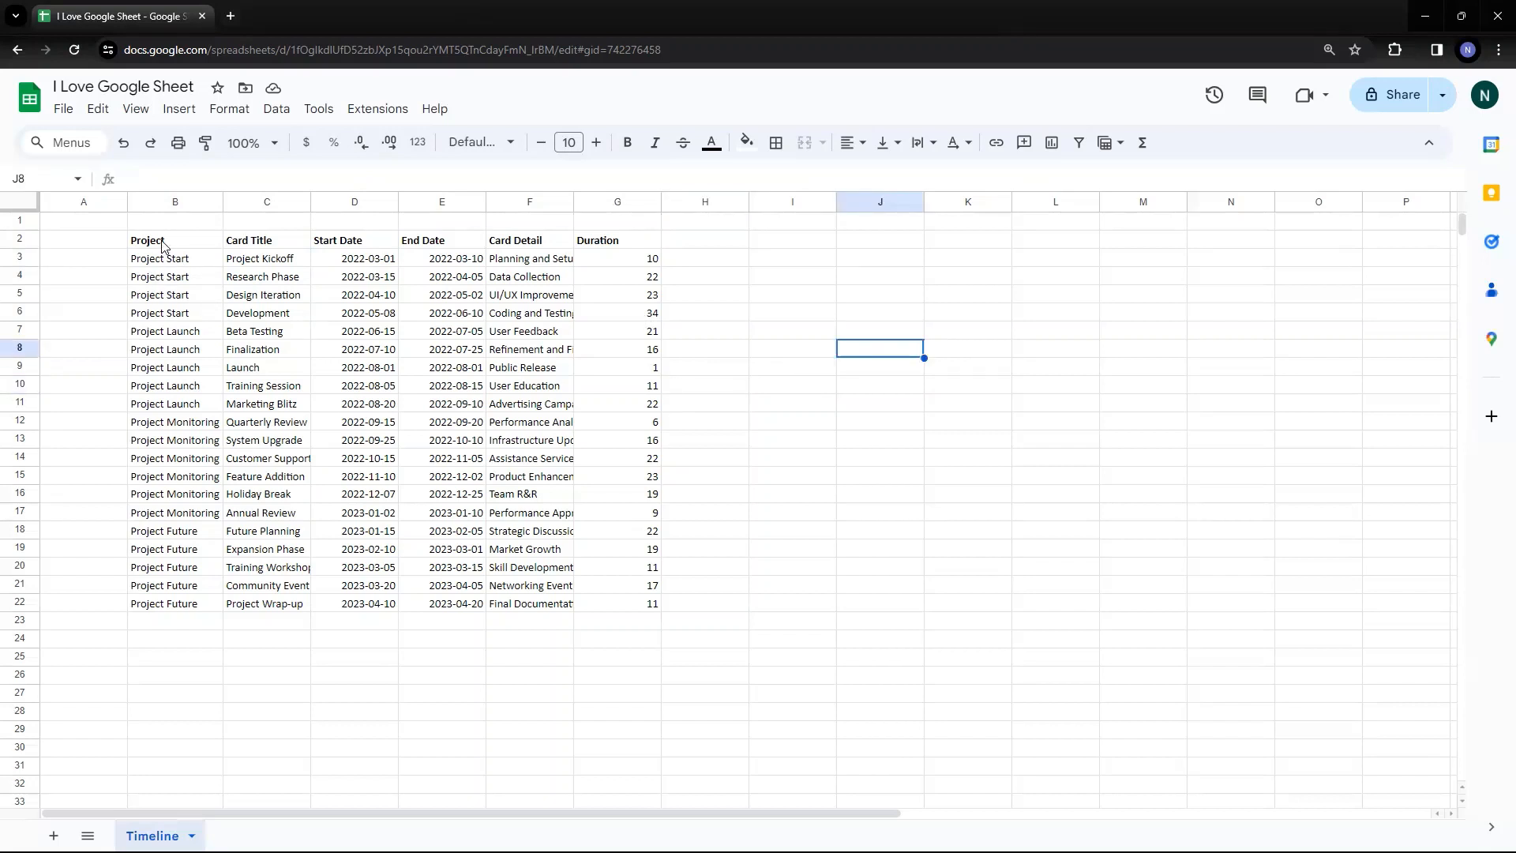
- Examine the Project Start rows, comparing each card title with its corresponding card detail
{"action": "left_click_drag", "start_coordinate": [163, 243], "coordinate": [453, 383]}
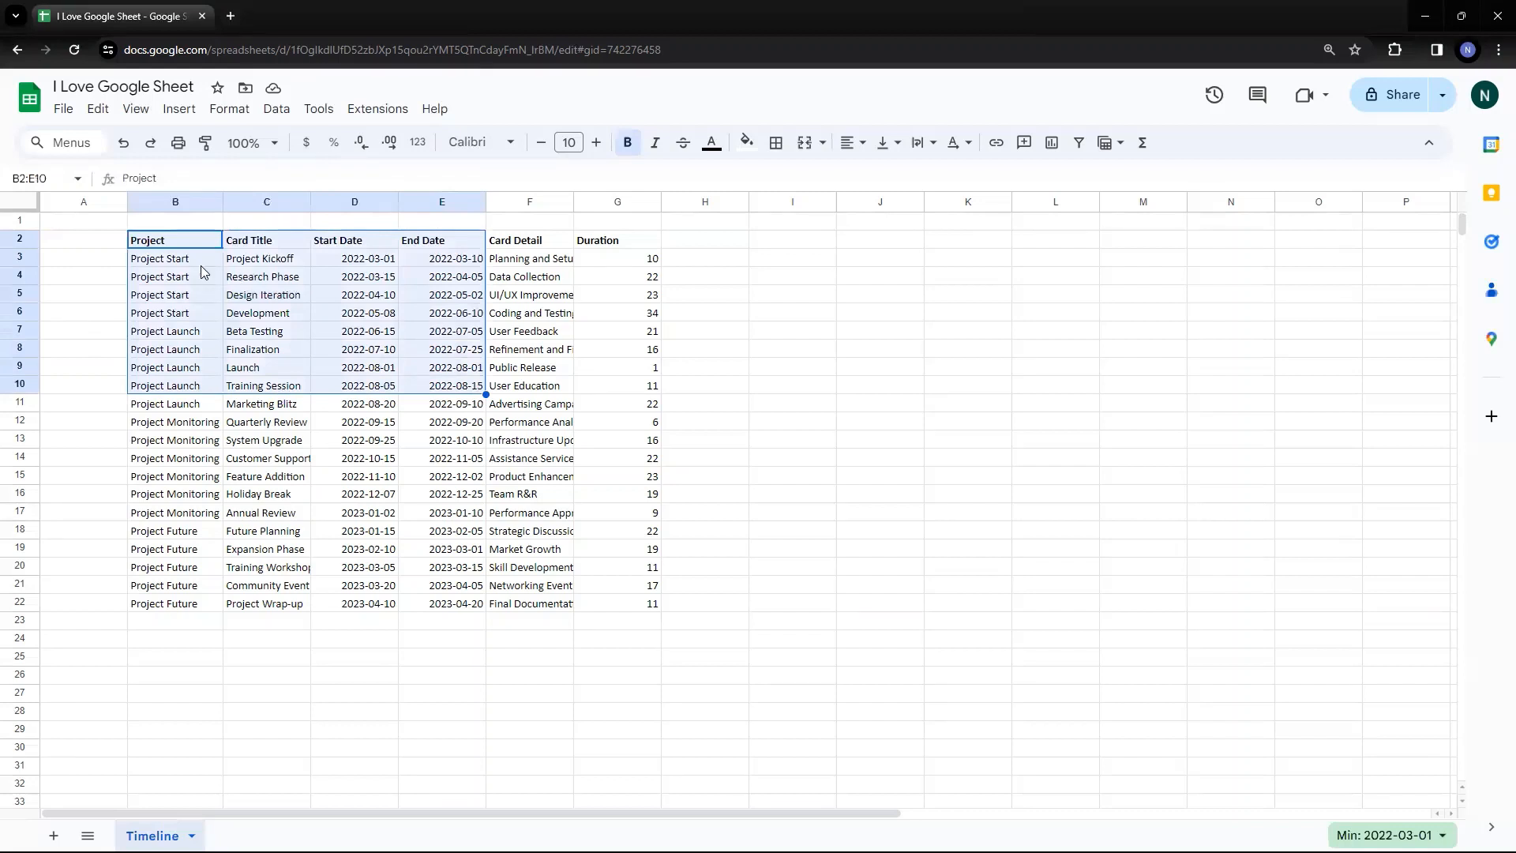
{"action": "left_click_drag", "start_coordinate": [199, 266], "coordinate": [198, 314]}
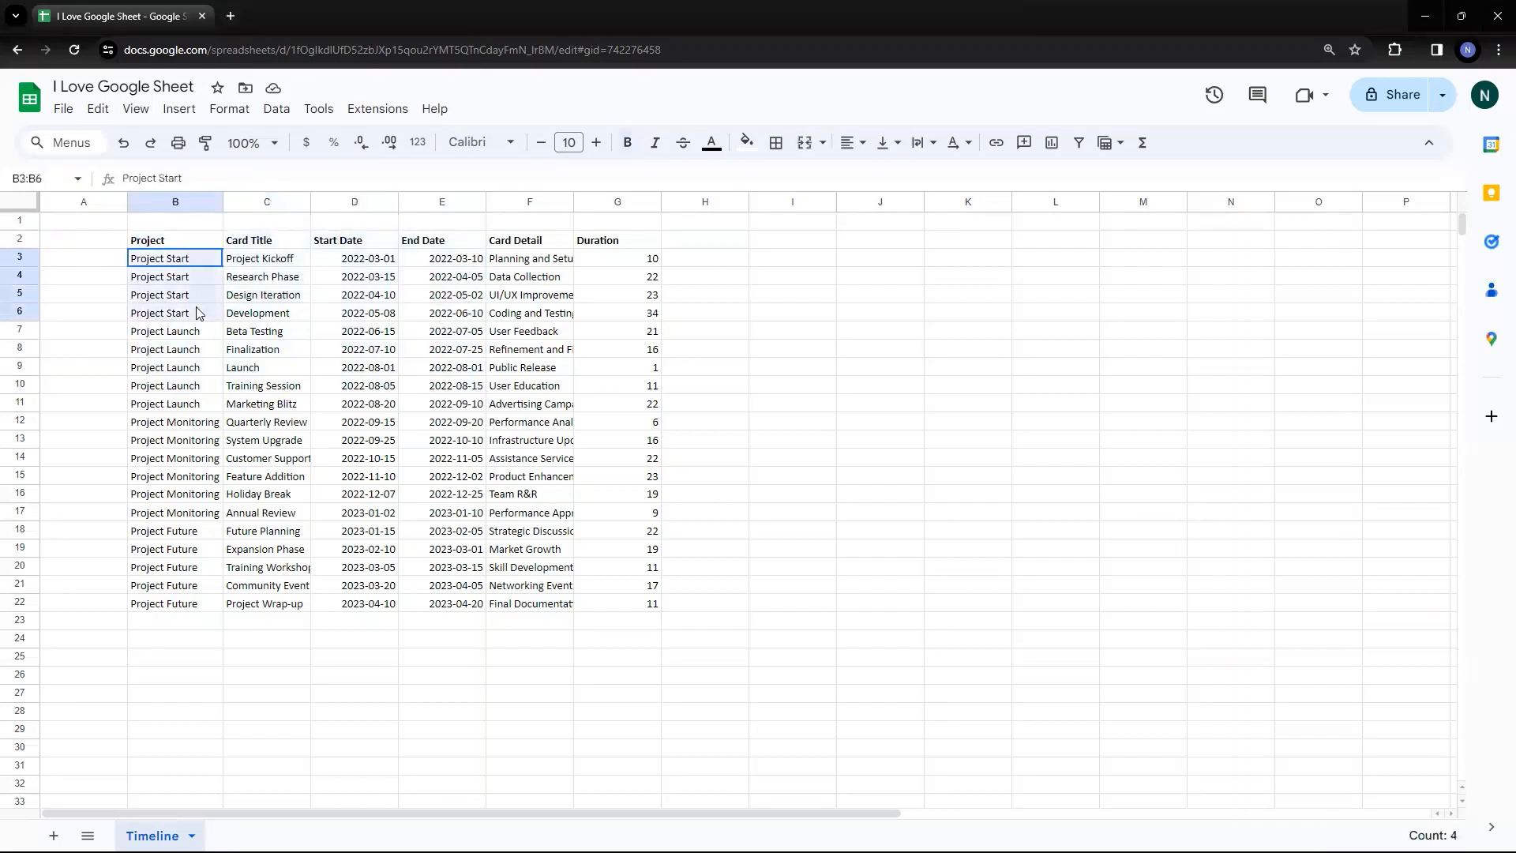
{"action": "left_click", "coordinate": [264, 259]}
{"action": "left_click", "coordinate": [267, 278]}
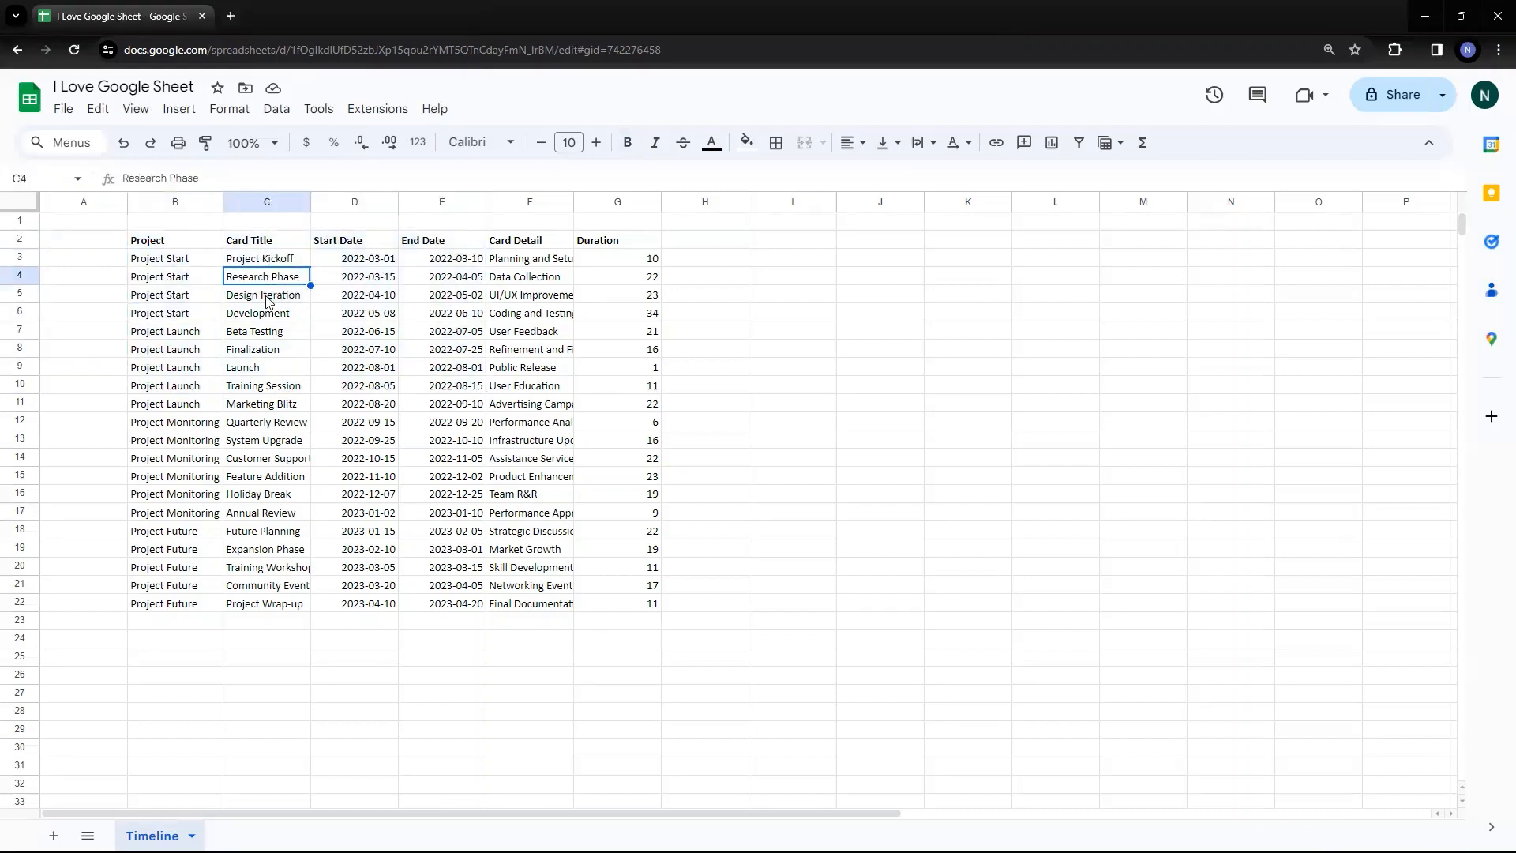
{"action": "left_click", "coordinate": [267, 300]}
{"action": "left_click", "coordinate": [267, 318]}
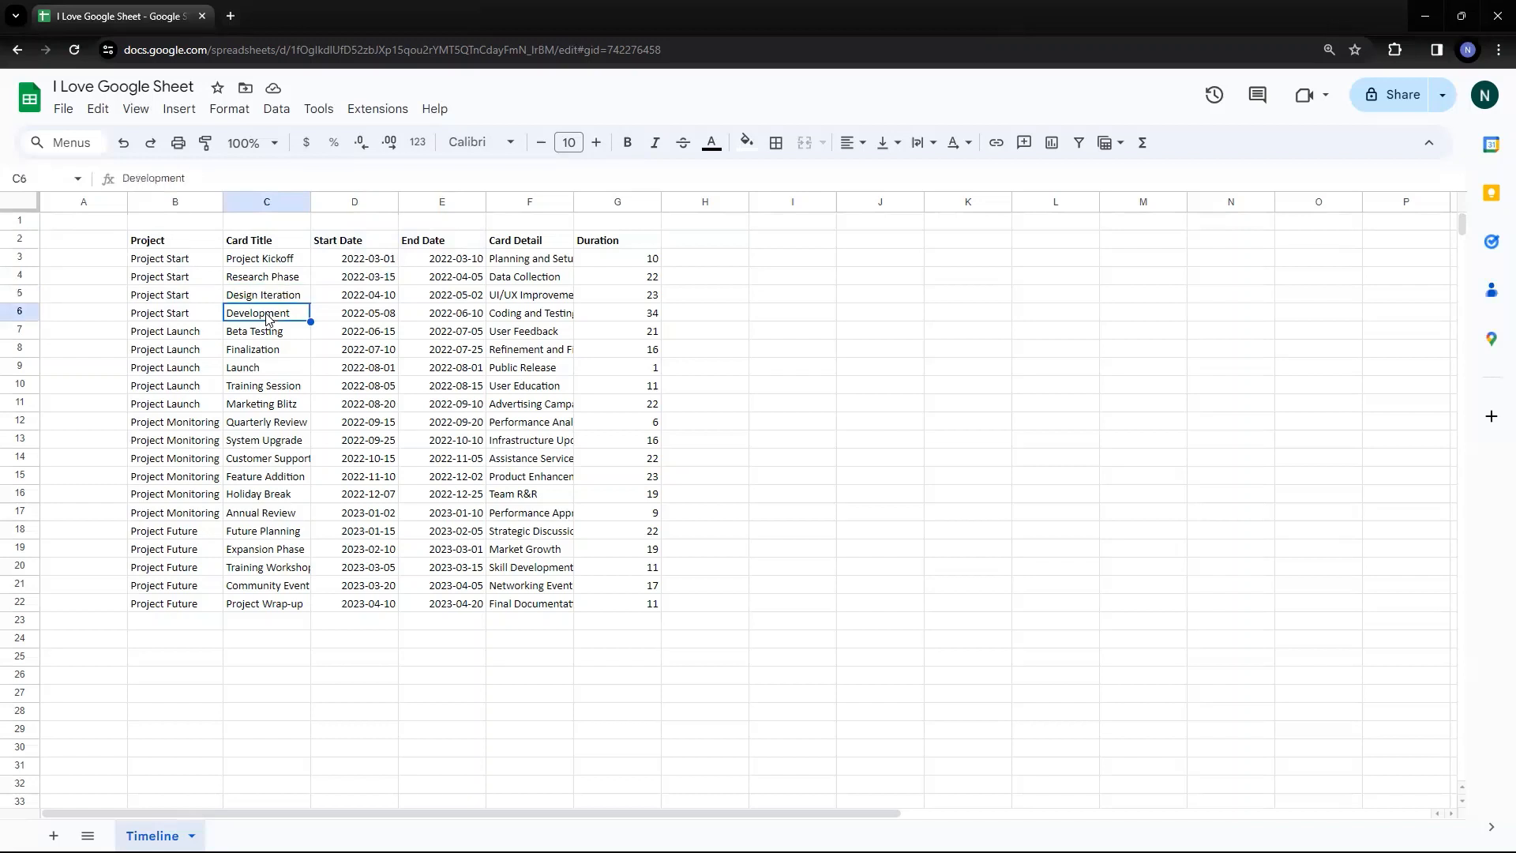
{"action": "left_click", "coordinate": [270, 263]}
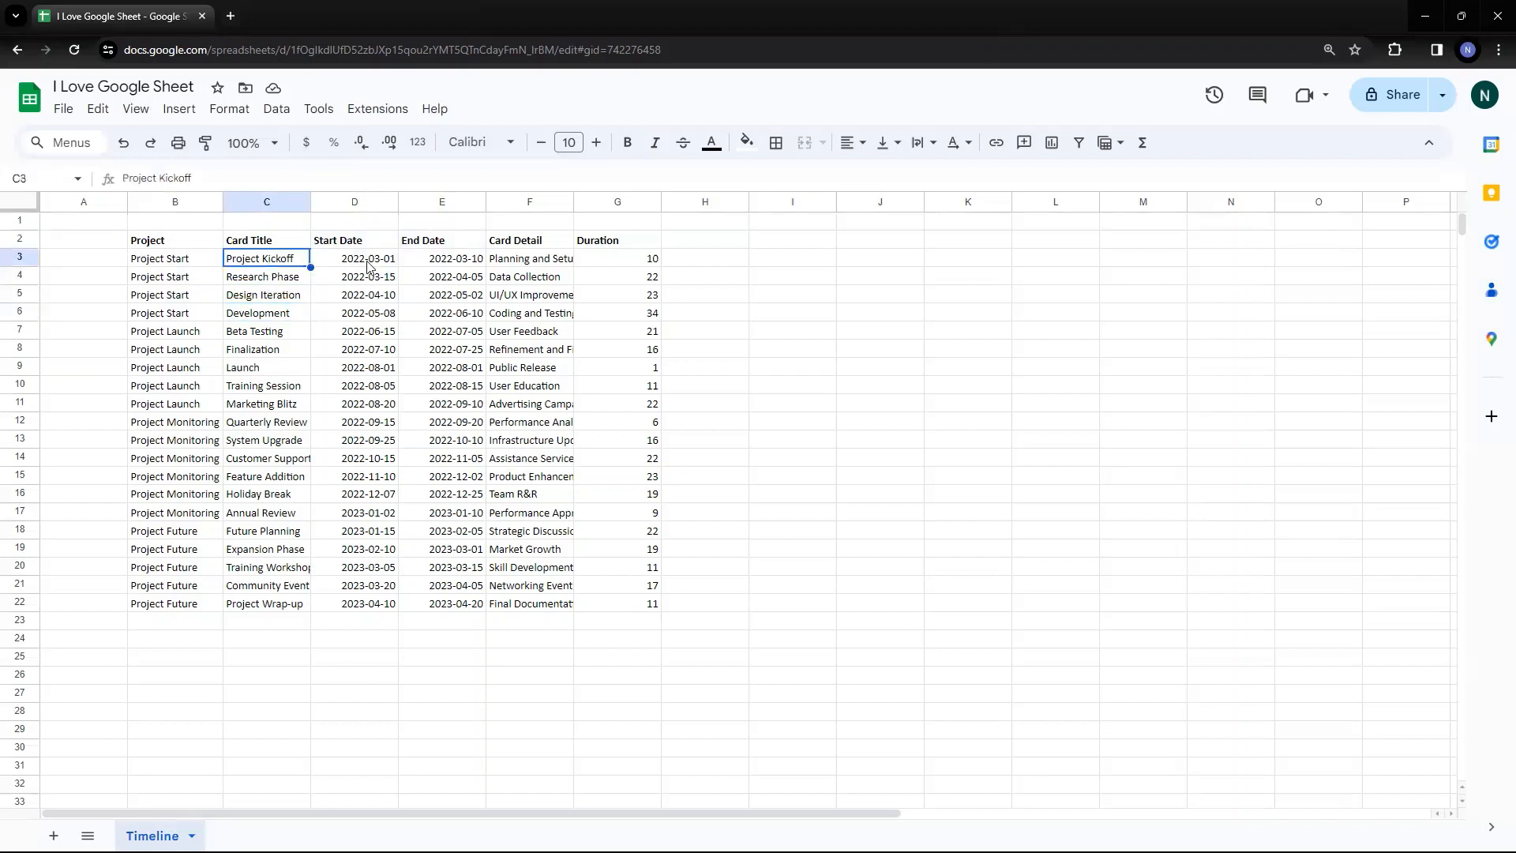
{"action": "left_click", "coordinate": [531, 262]}
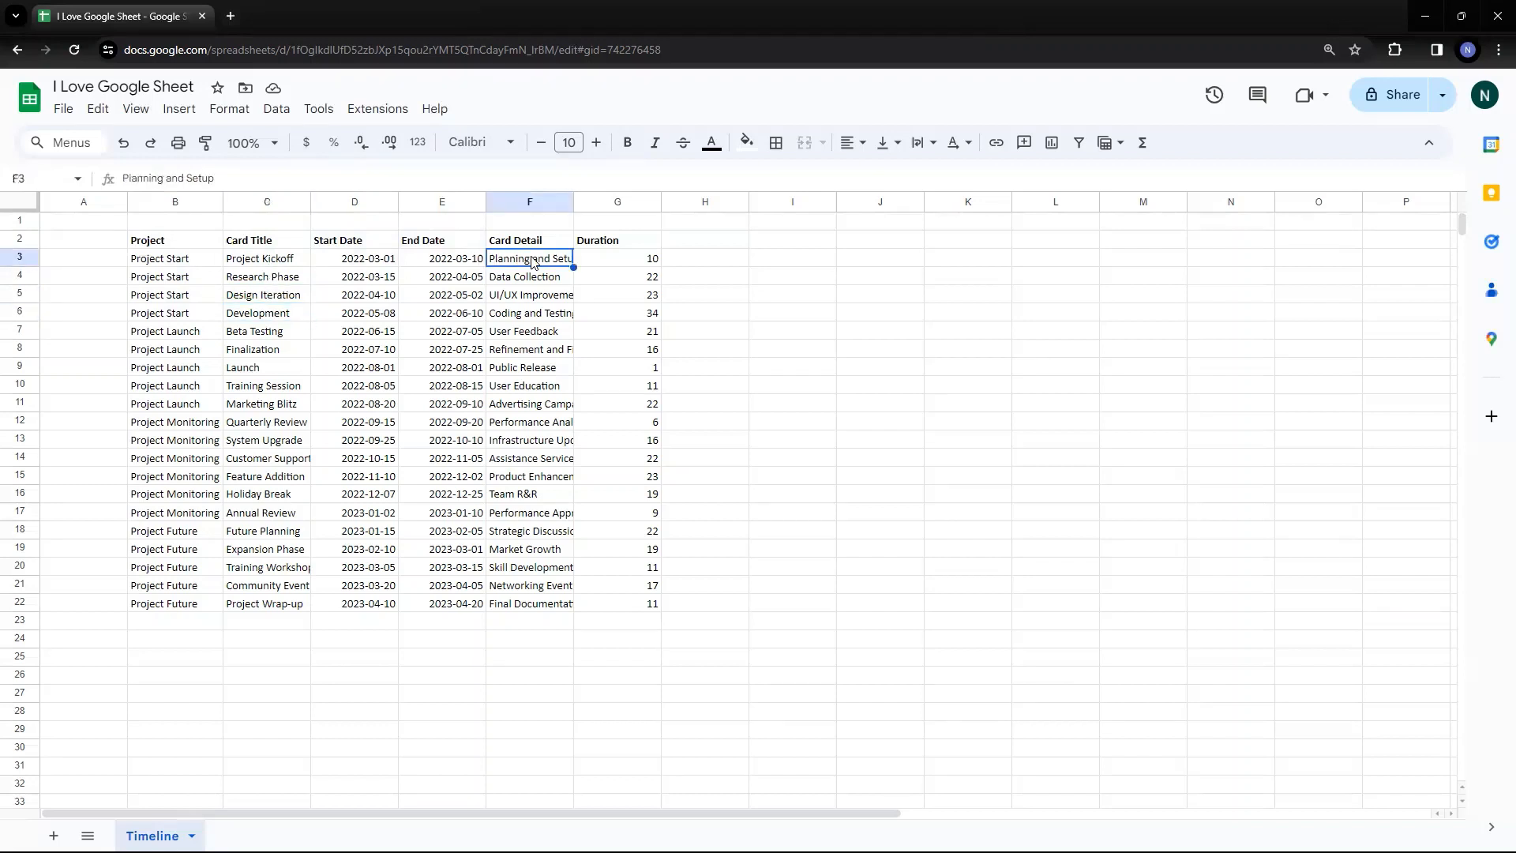
{"action": "left_click", "coordinate": [270, 283]}
{"action": "left_click", "coordinate": [537, 283]}
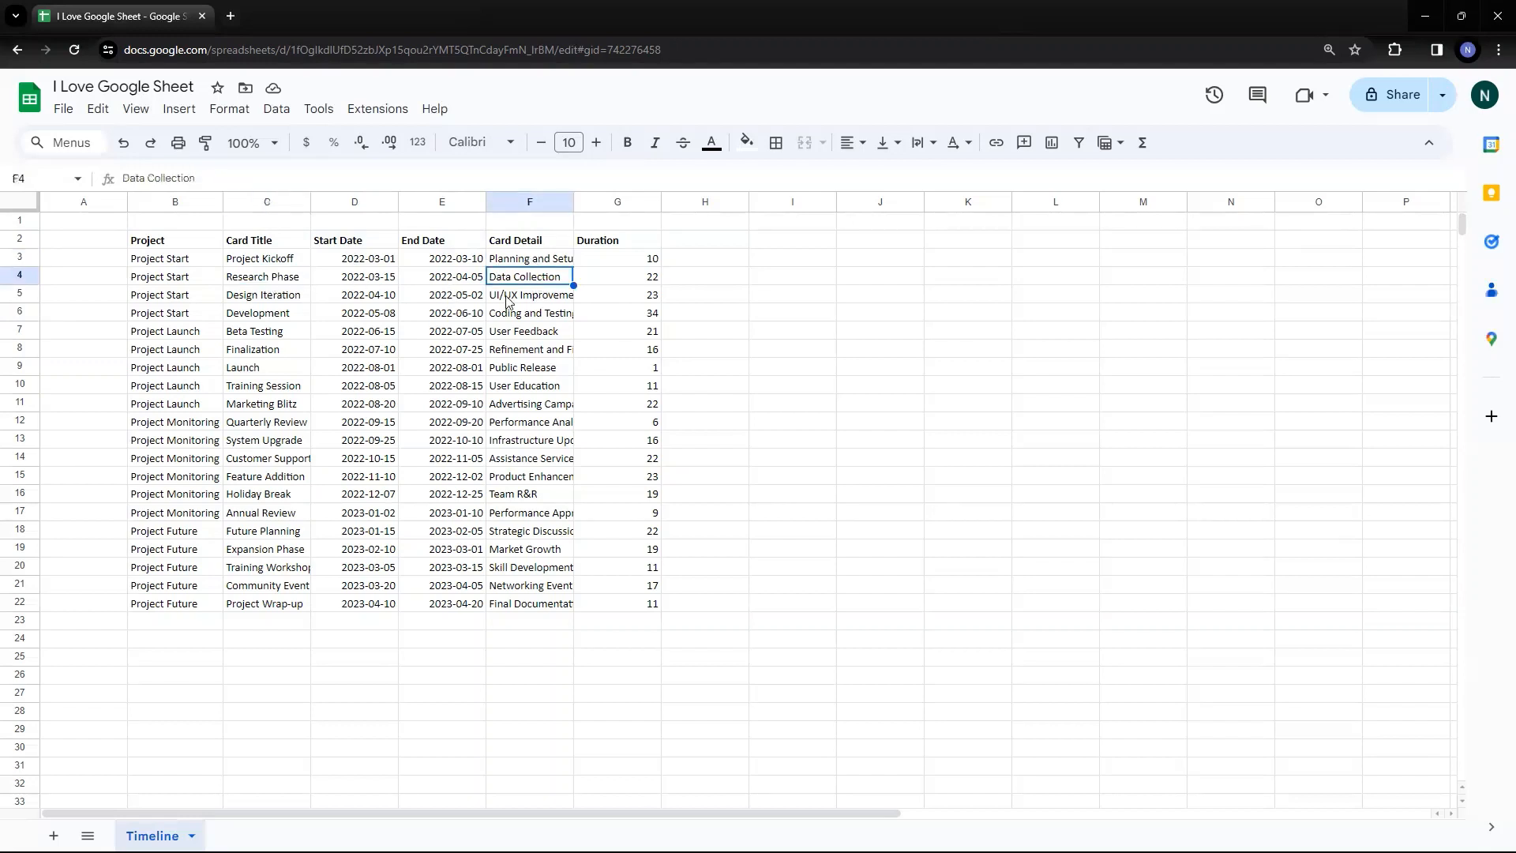
{"action": "left_click", "coordinate": [263, 300]}
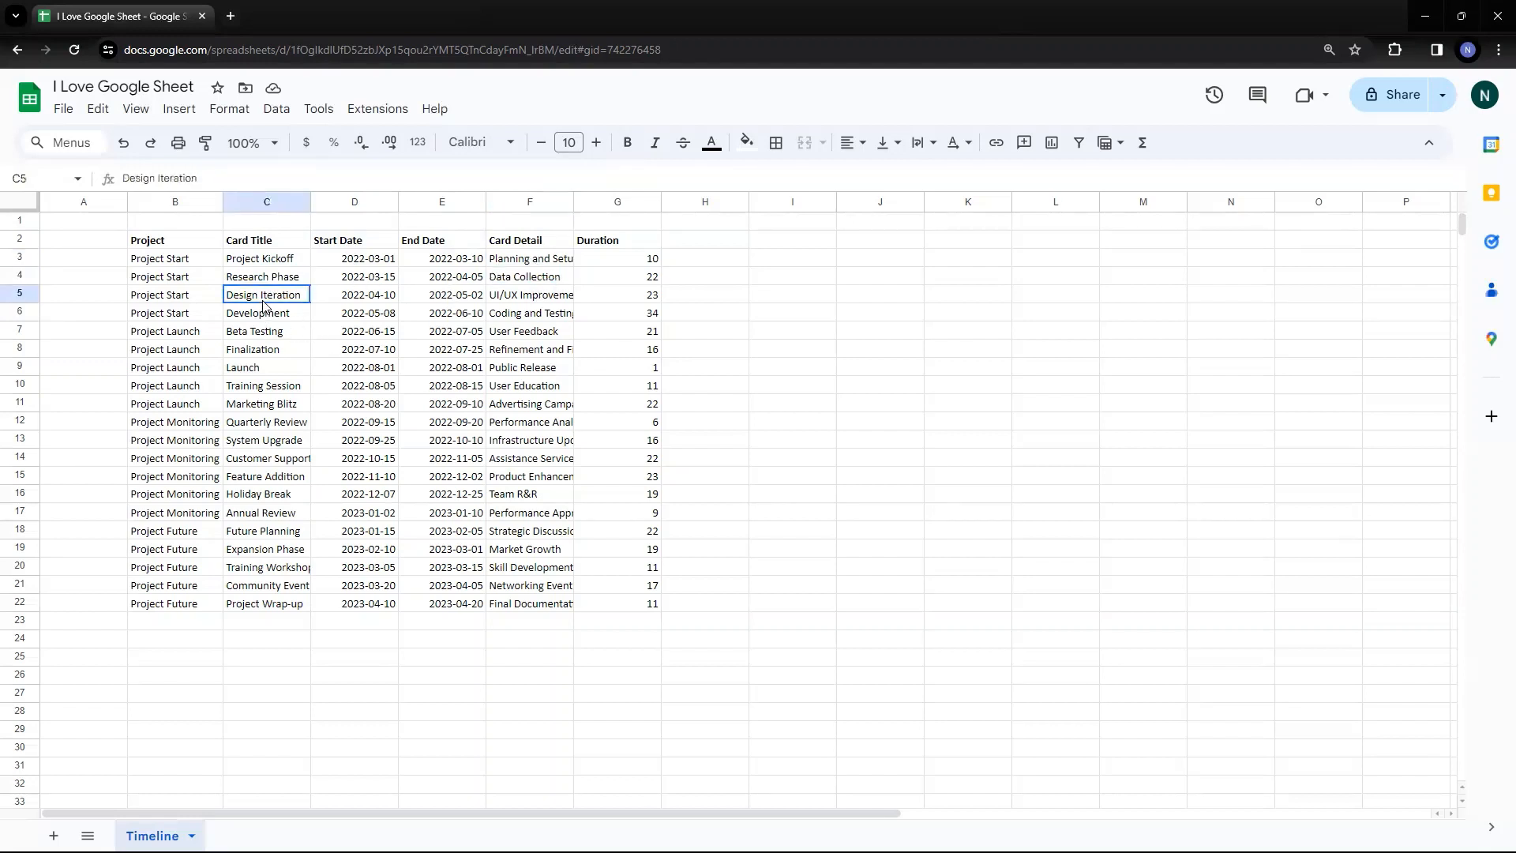
{"action": "left_click", "coordinate": [529, 304]}
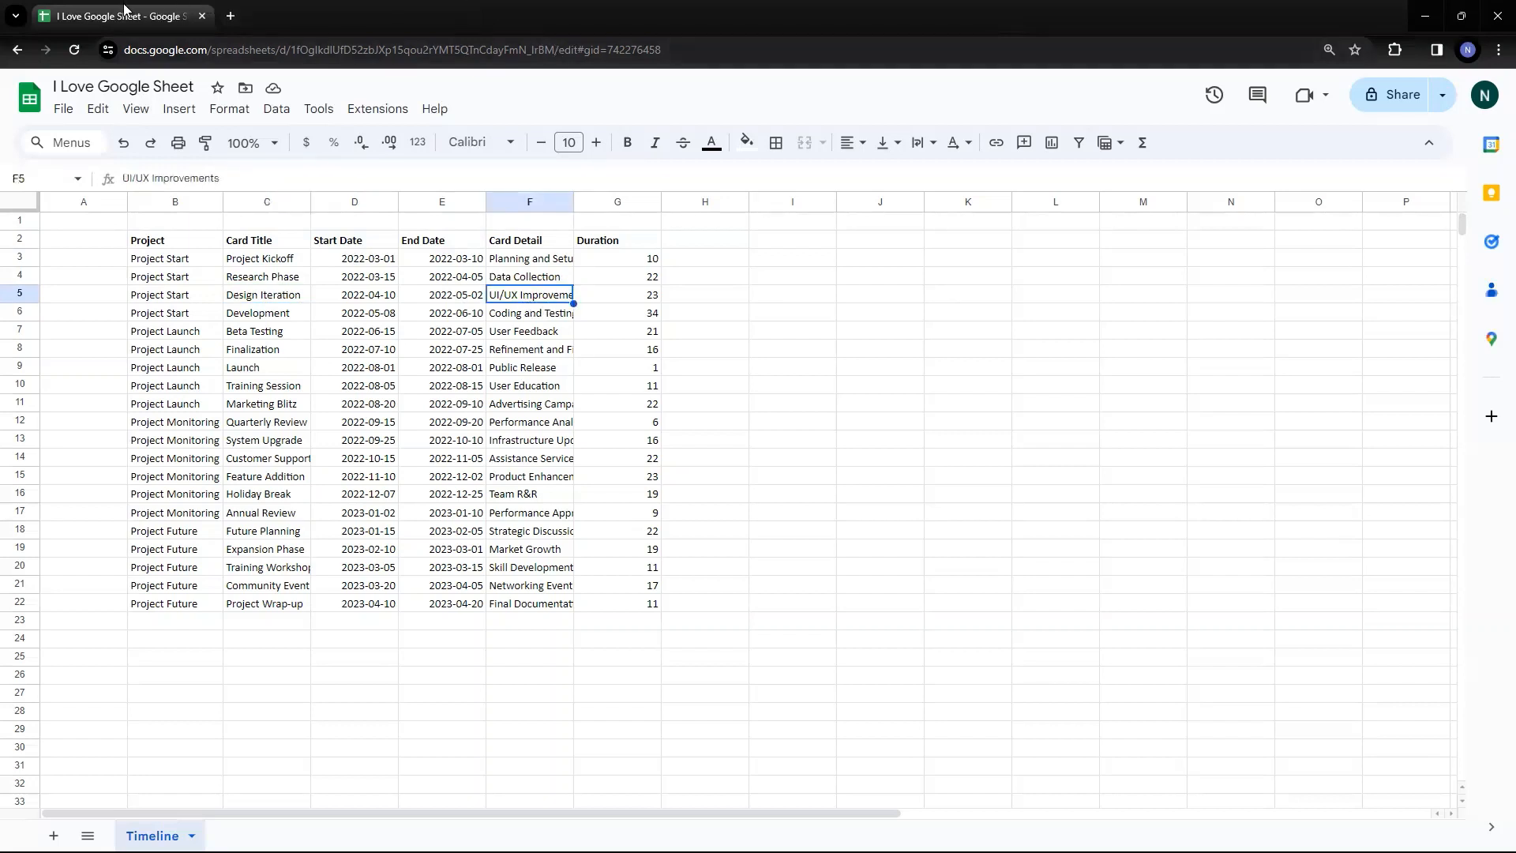
- Fit the Card Detail column's width to its contents and insert one empty column before Start Date
{"action": "left_click_drag", "start_coordinate": [574, 201], "coordinate": [576, 201]}
{"action": "double_click", "coordinate": [576, 201]}
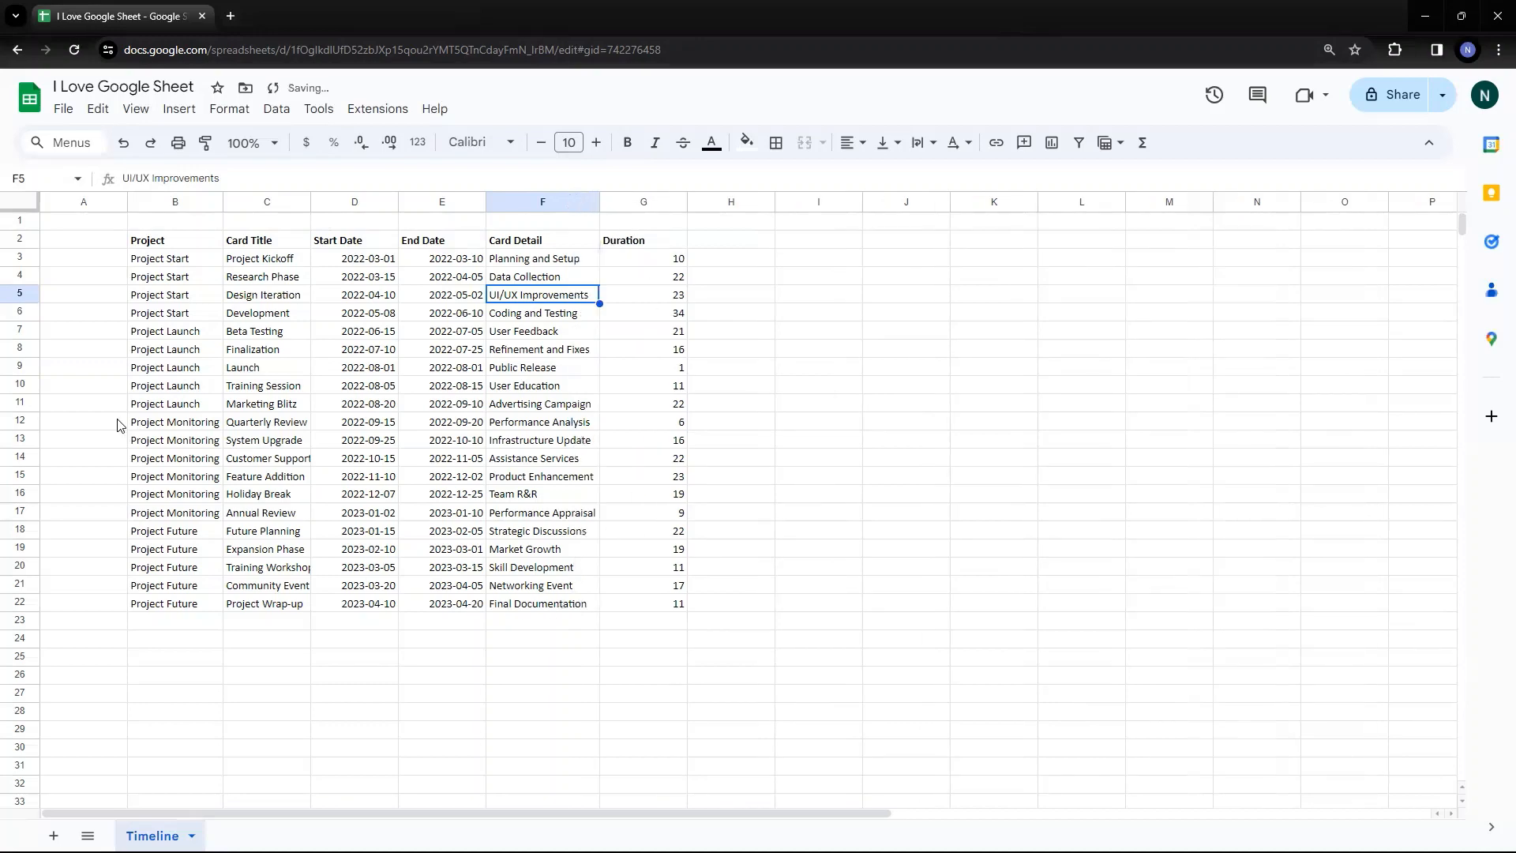
{"action": "left_click", "coordinate": [537, 199]}
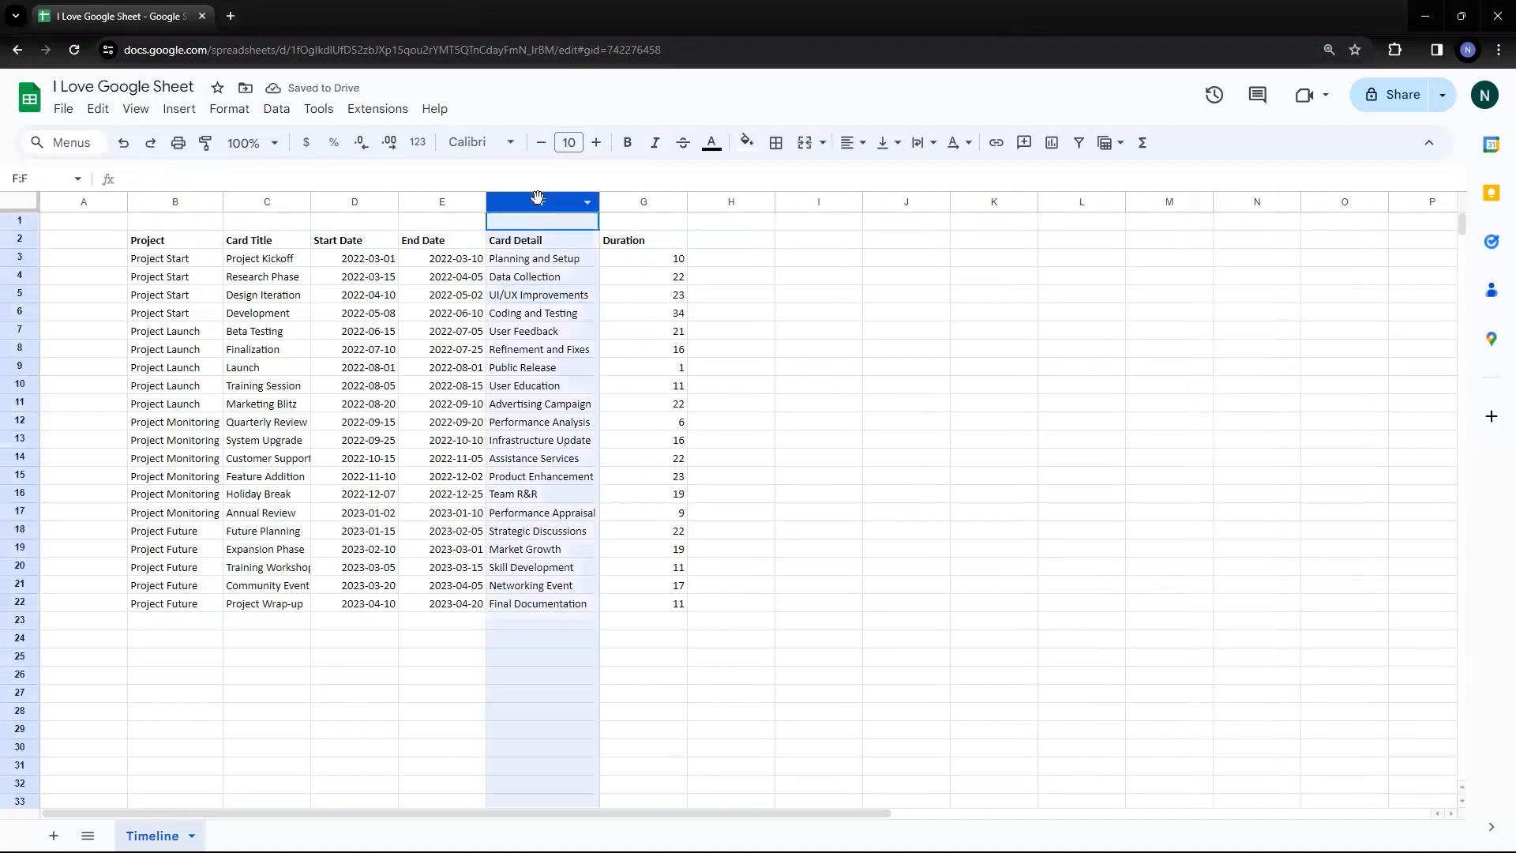
{"action": "right_click", "coordinate": [537, 197]}
{"action": "left_click", "coordinate": [372, 278]}
{"action": "left_click", "coordinate": [361, 205]}
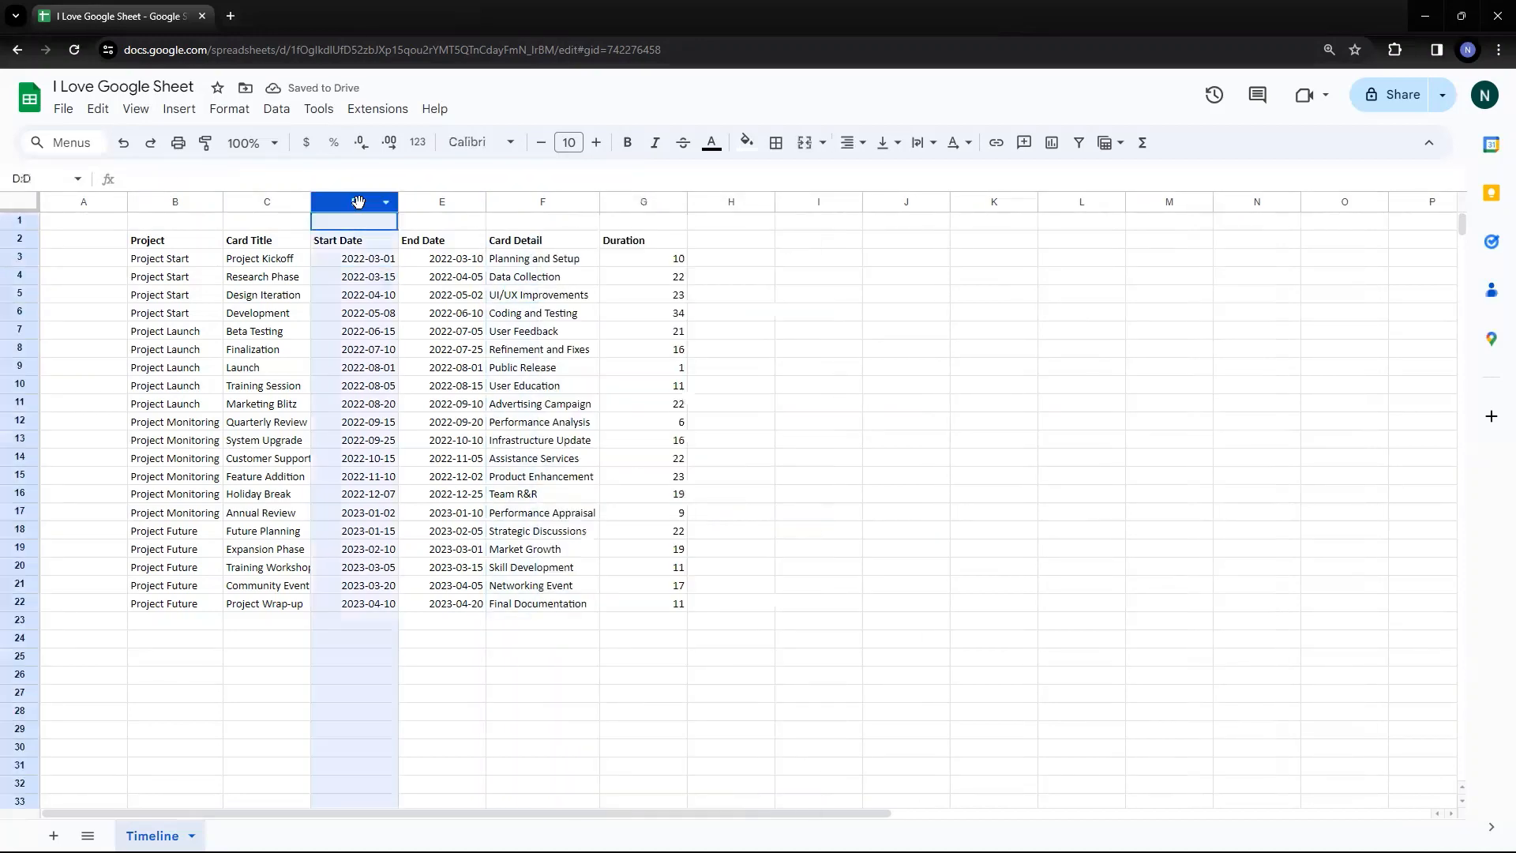
{"action": "right_click", "coordinate": [361, 206]}
{"action": "left_click", "coordinate": [455, 351]}
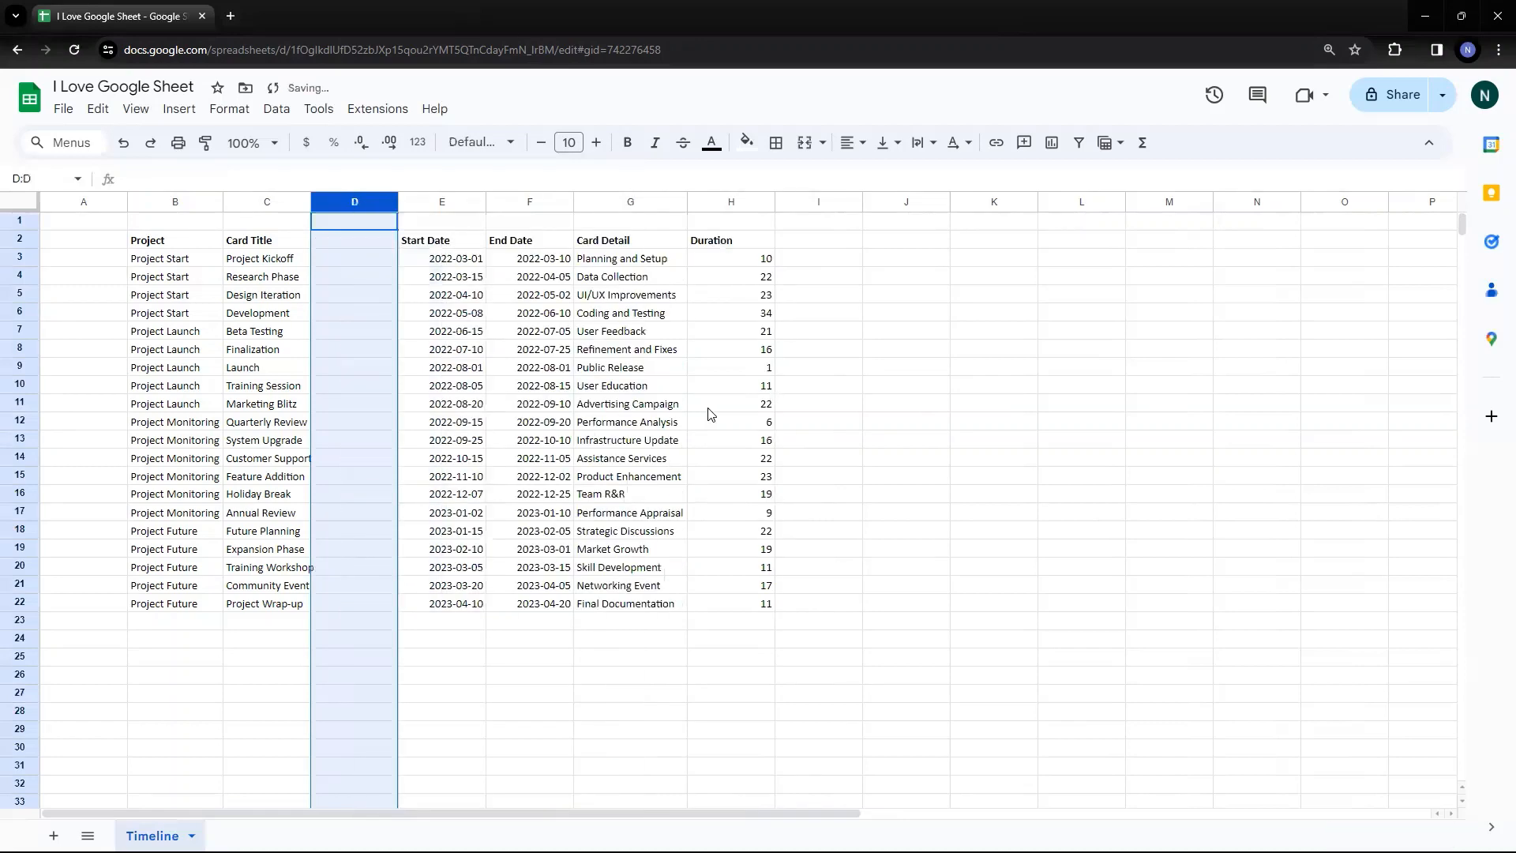
- Move the Card Detail header and all its entries from G2:G22 into the empty column, starting at D2
{"action": "left_click", "coordinate": [709, 408]}
{"action": "left_click", "coordinate": [657, 239]}
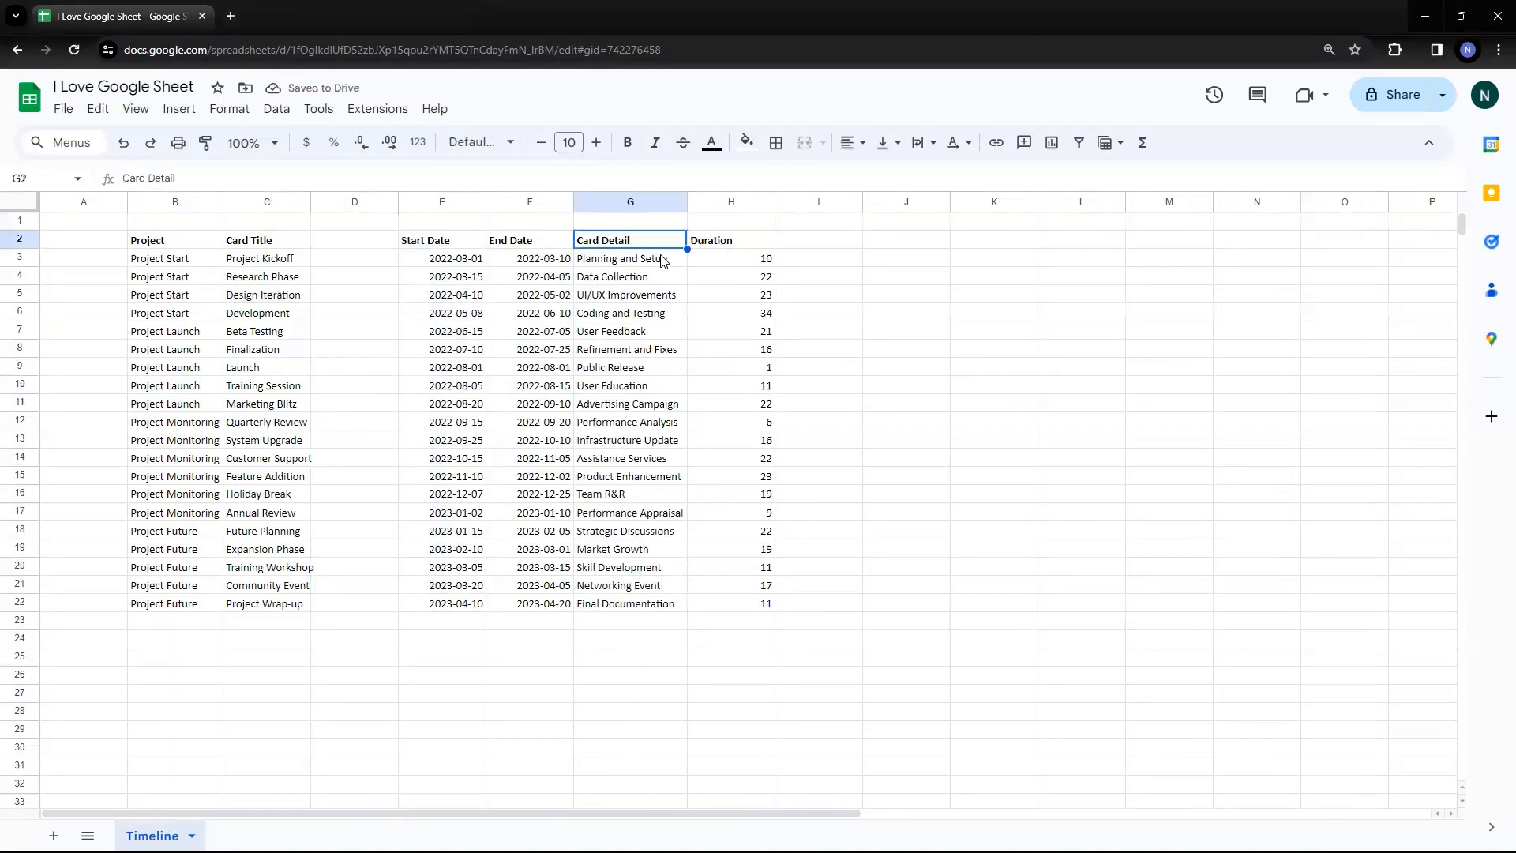
{"action": "key", "text": "ctrl+shift+Down"}
{"action": "key", "text": "ctrl+x"}
{"action": "key", "text": "Left"}
{"action": "key", "text": "Left"}
{"action": "key", "text": "Left"}
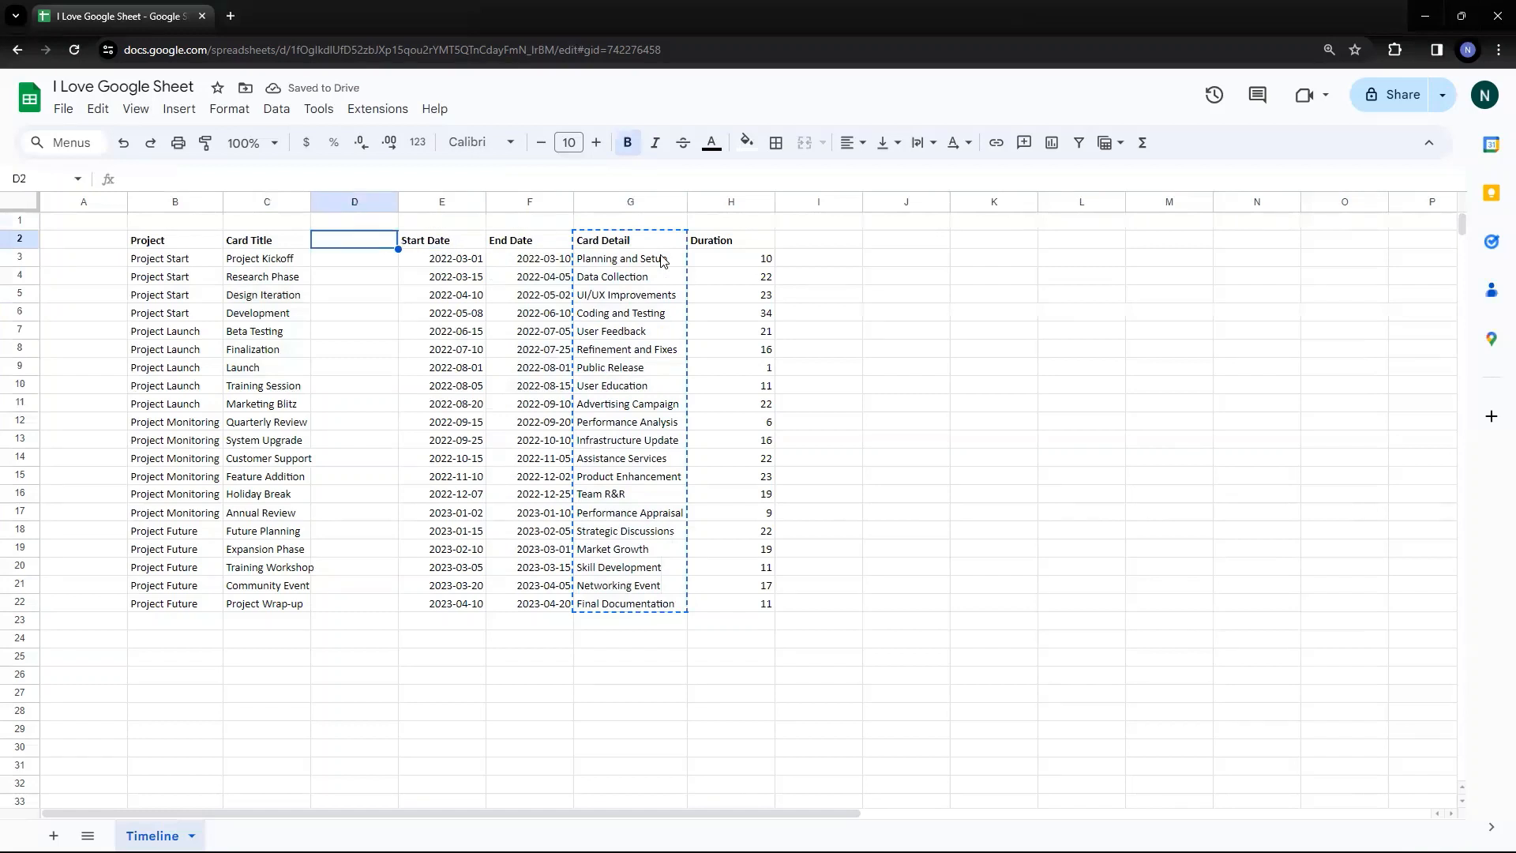
{"action": "key", "text": "ctrl+v"}
- Delete the empty column between End Date and Duration
{"action": "left_click", "coordinate": [635, 201]}
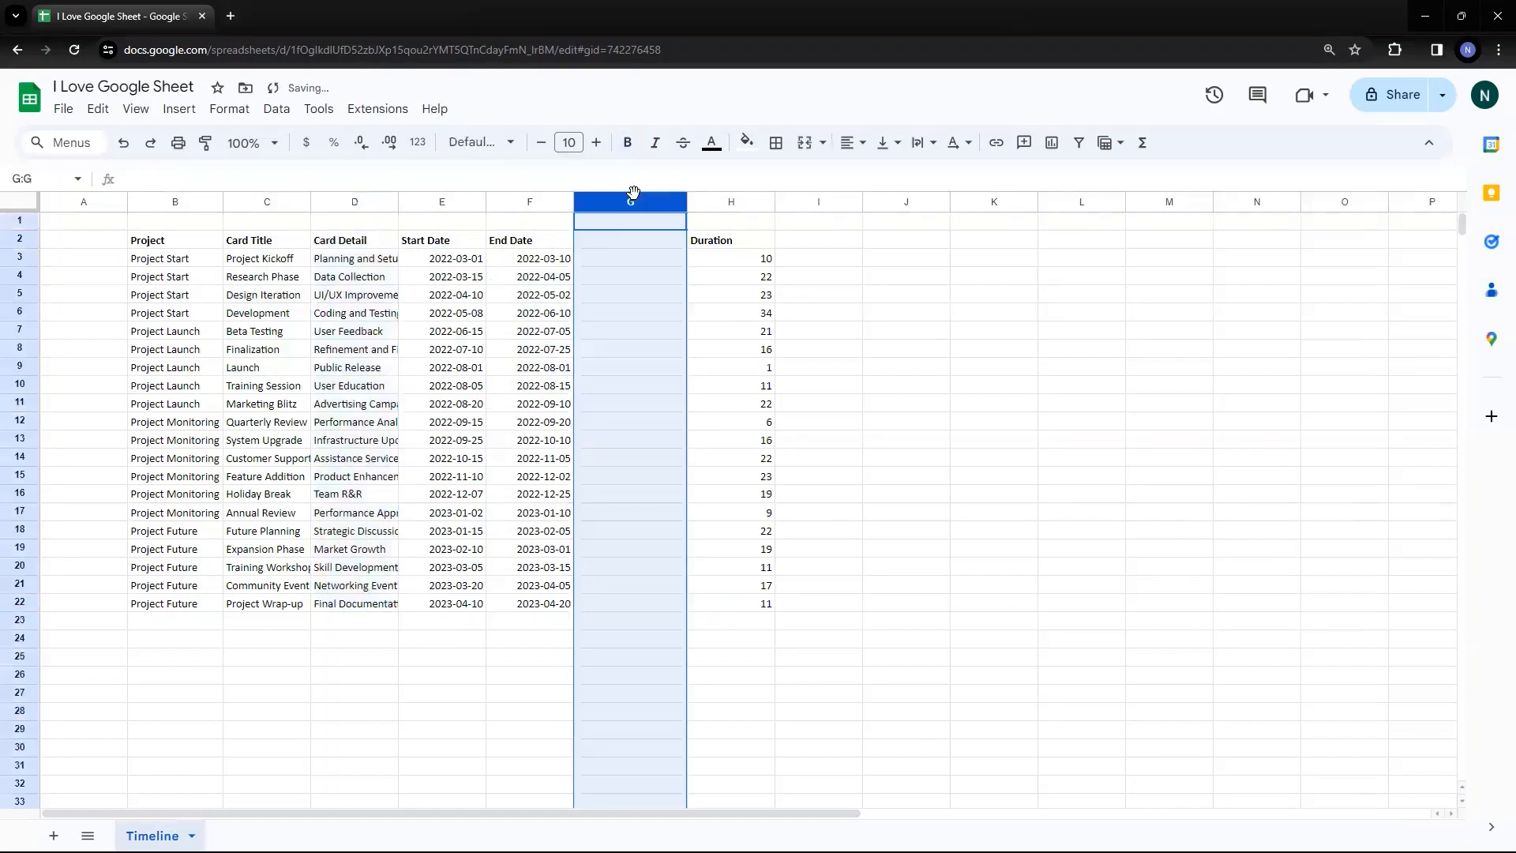
{"action": "right_click", "coordinate": [636, 201]}
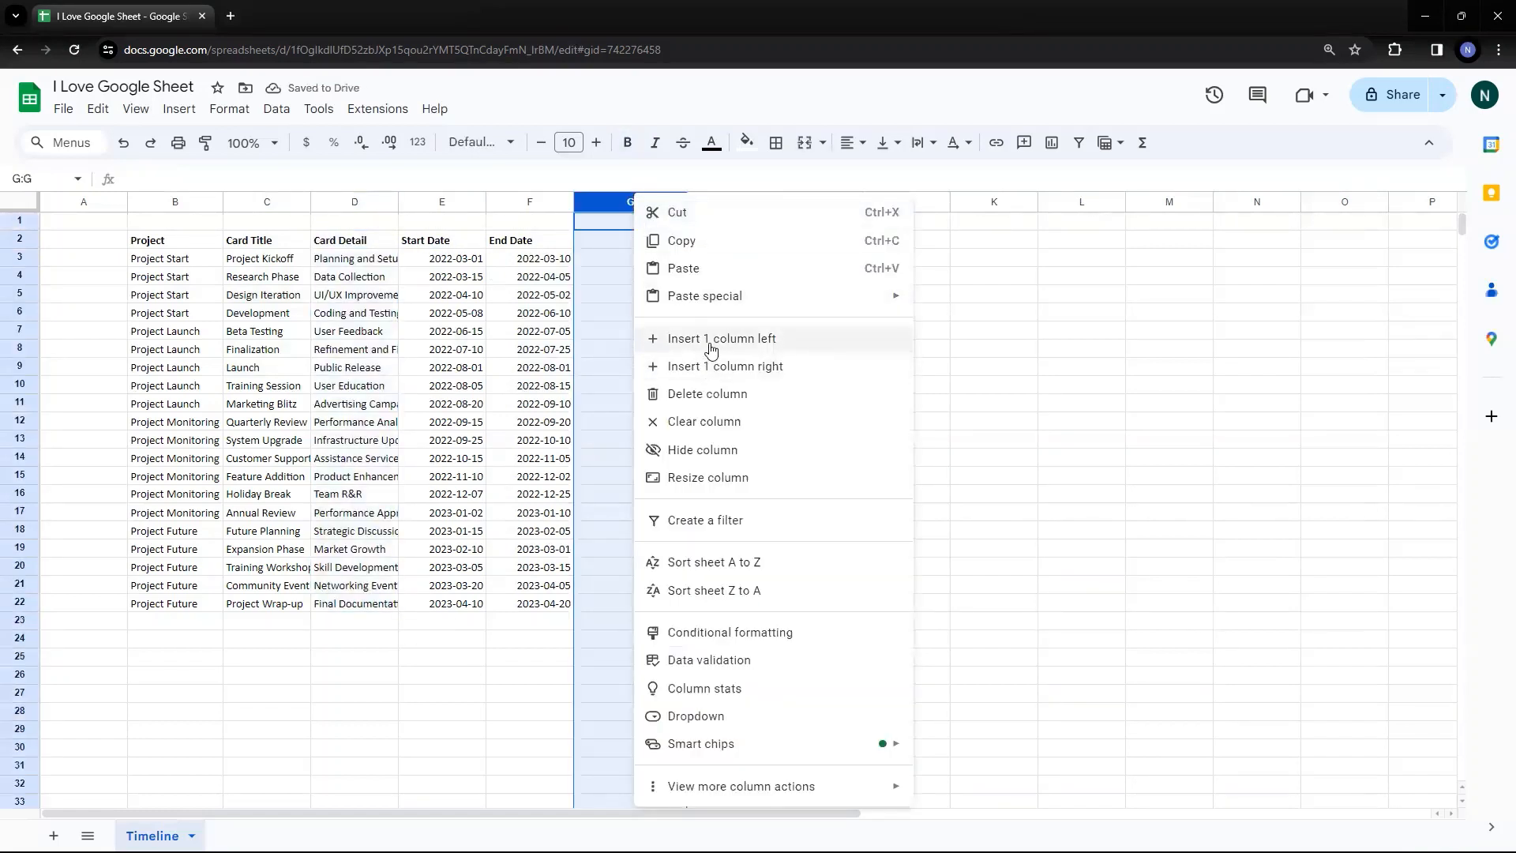
{"action": "left_click", "coordinate": [714, 393]}
{"action": "left_click", "coordinate": [1125, 548]}
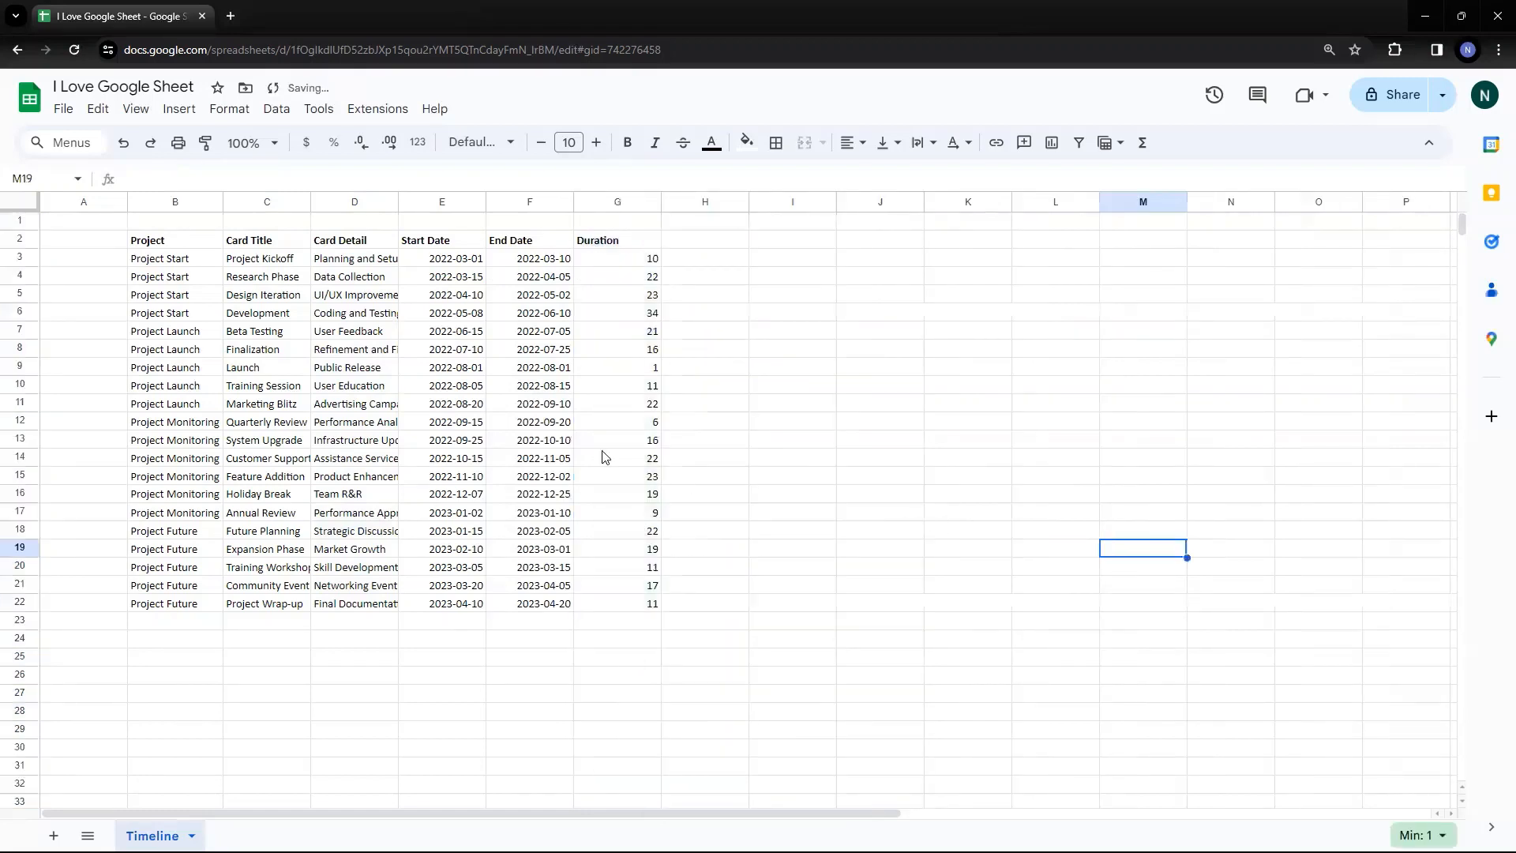
- Review the Project Kickoff row cell by cell in the rearranged table, from Project through Duration
{"action": "left_click", "coordinate": [301, 330]}
{"action": "left_click", "coordinate": [180, 265]}
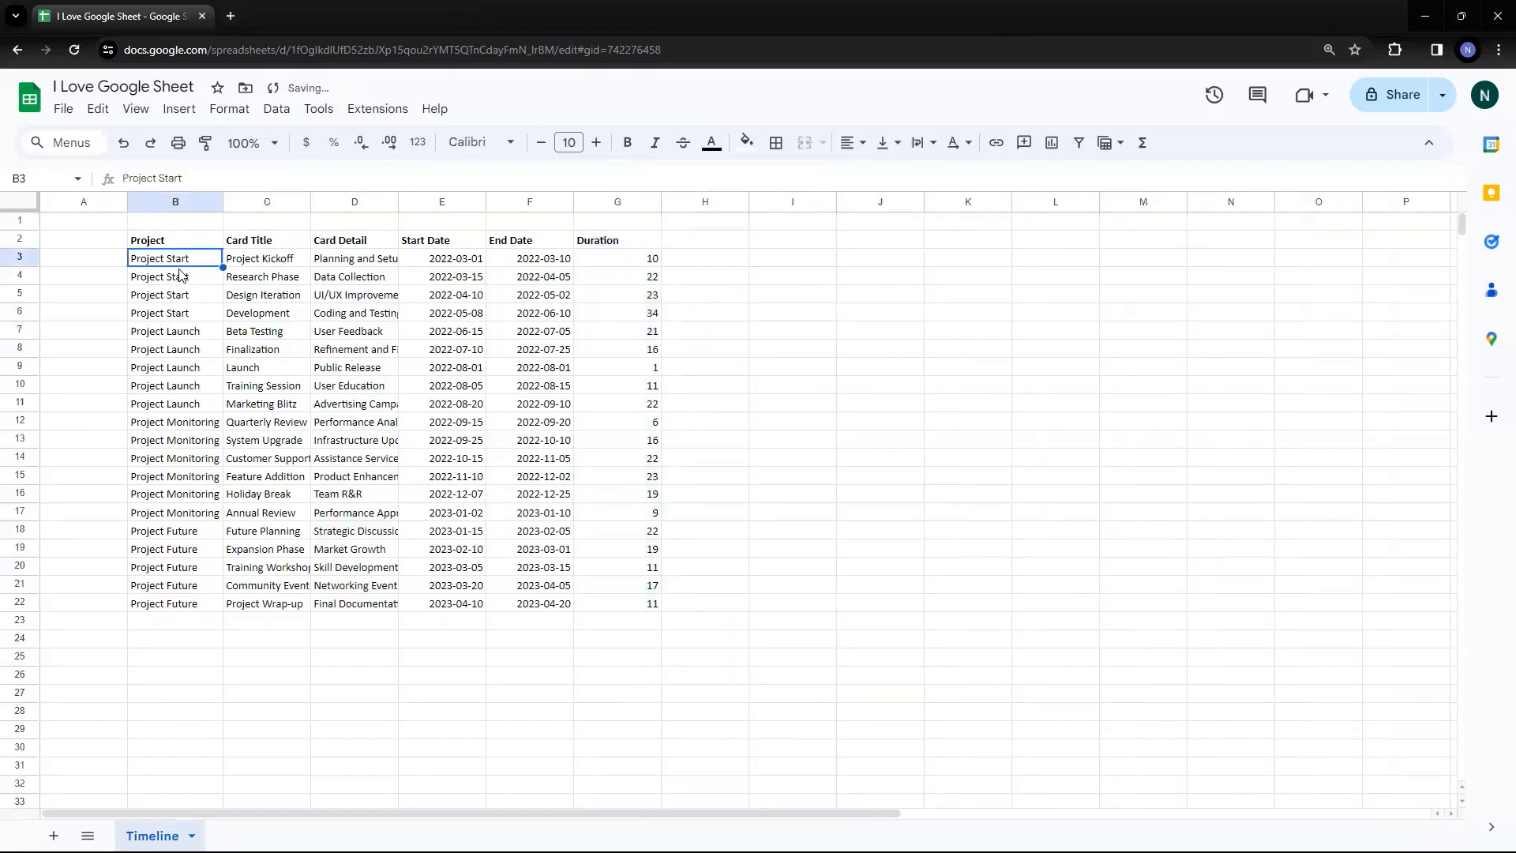
{"action": "left_click", "coordinate": [258, 266]}
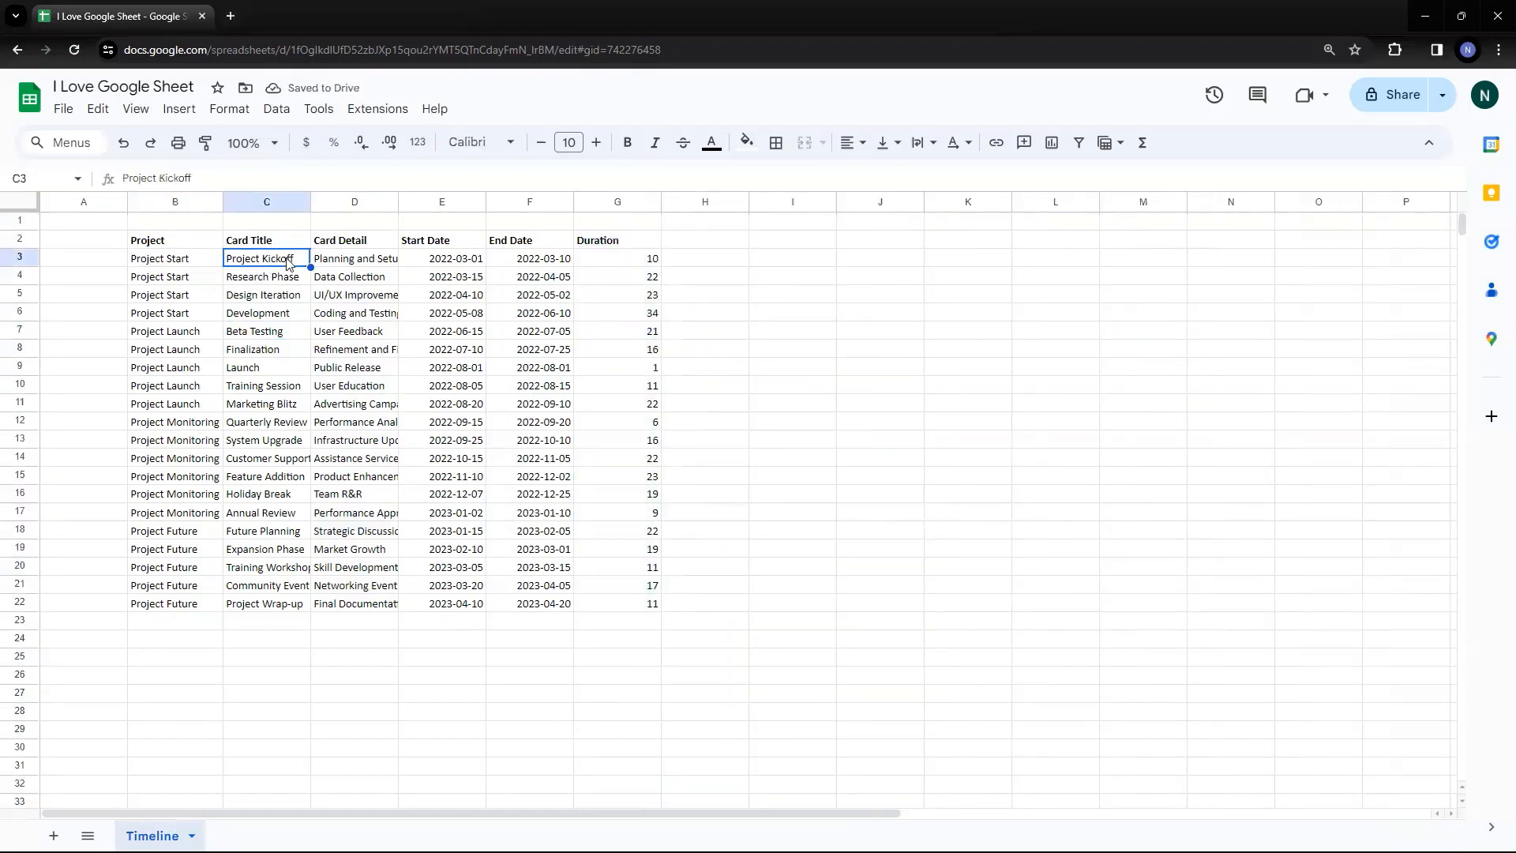
{"action": "left_click", "coordinate": [353, 262]}
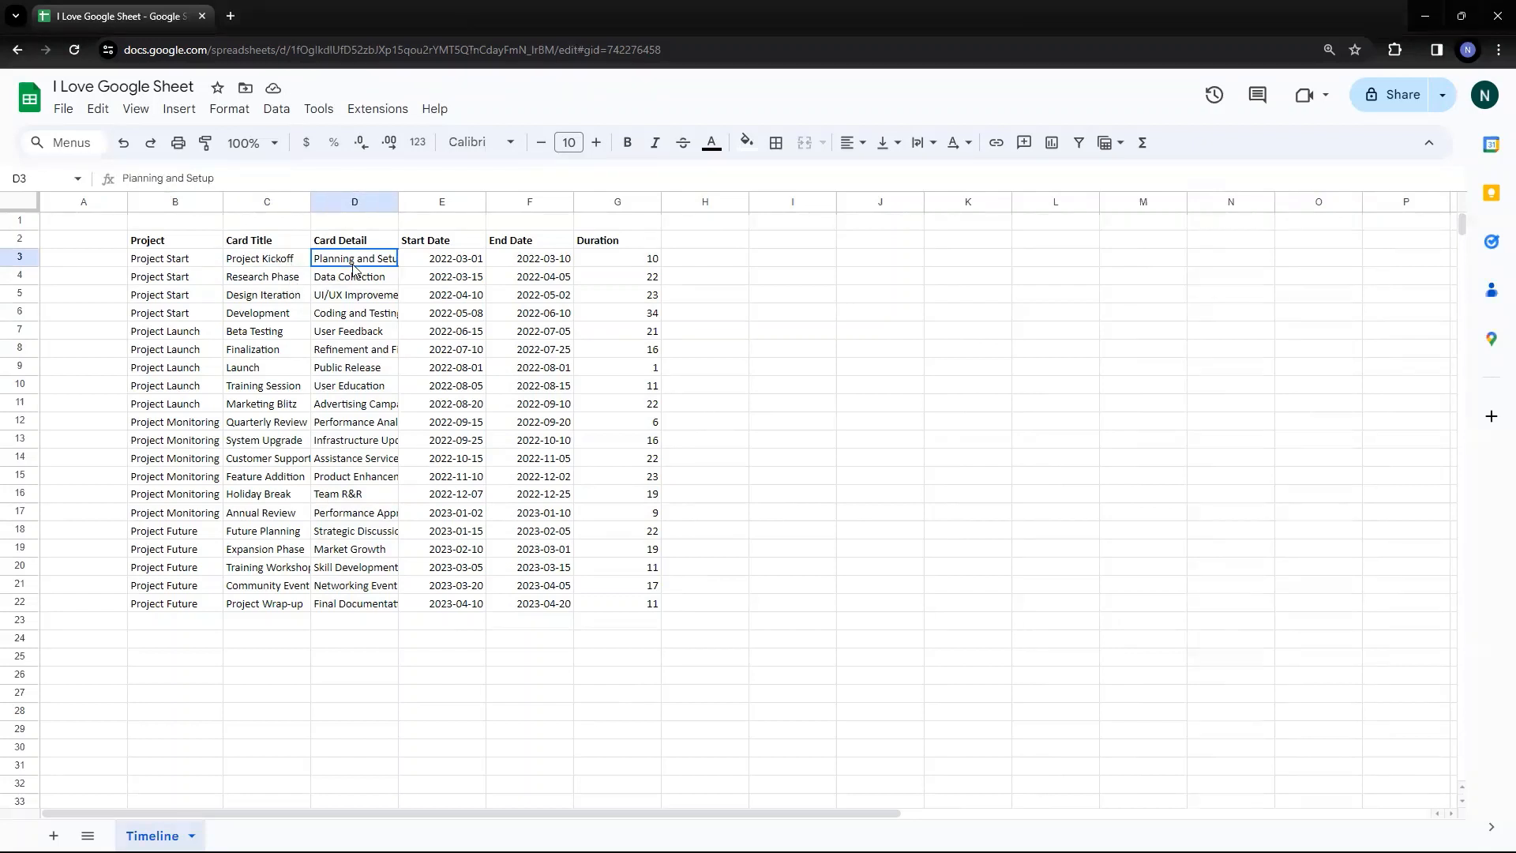
{"action": "left_click", "coordinate": [448, 261]}
{"action": "left_click", "coordinate": [536, 262]}
{"action": "left_click", "coordinate": [630, 264]}
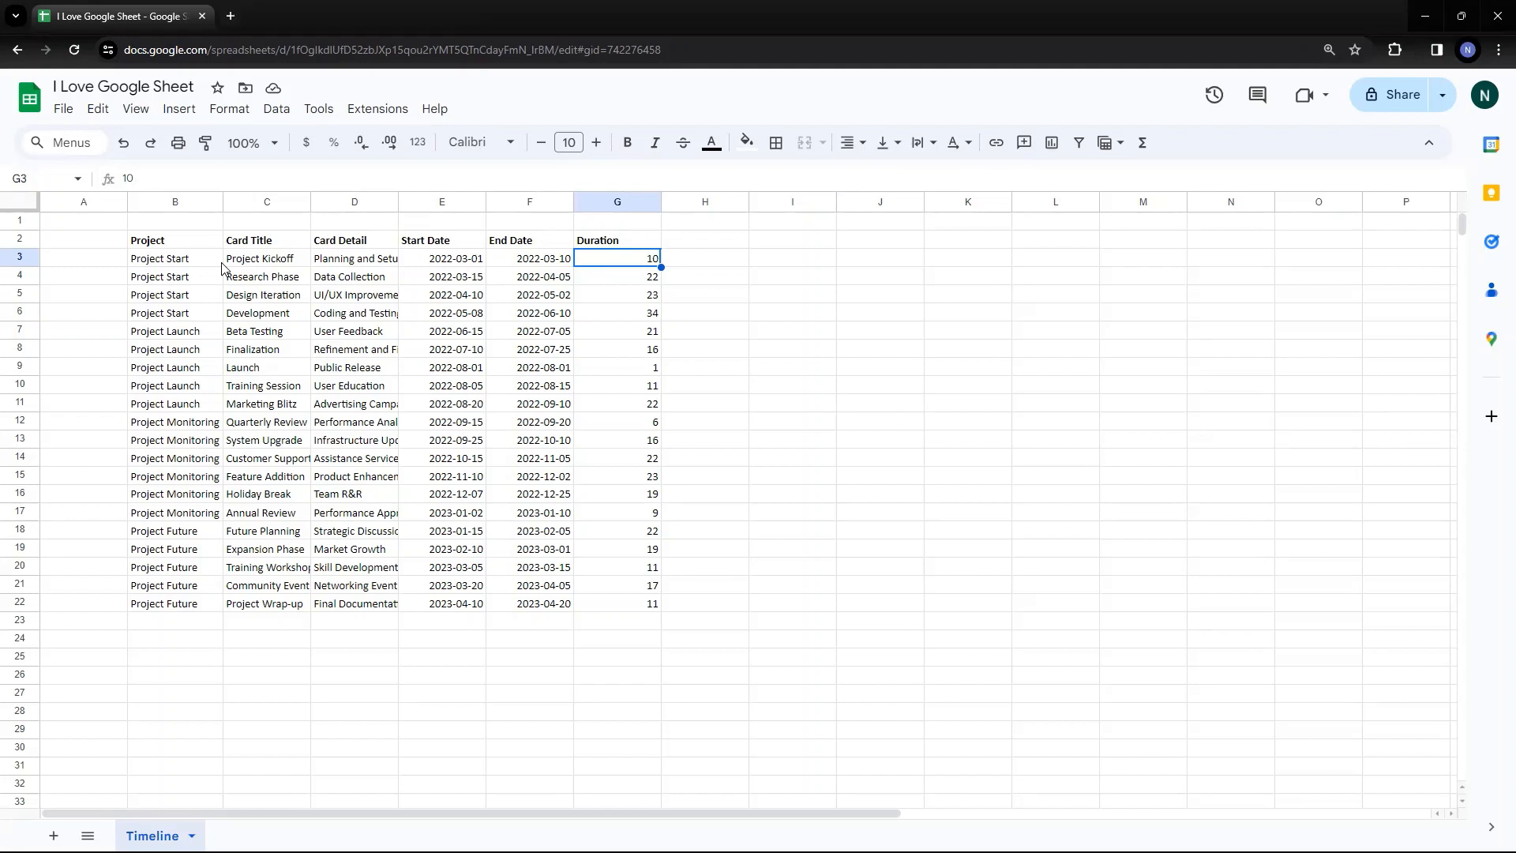
{"action": "left_click", "coordinate": [158, 245]}
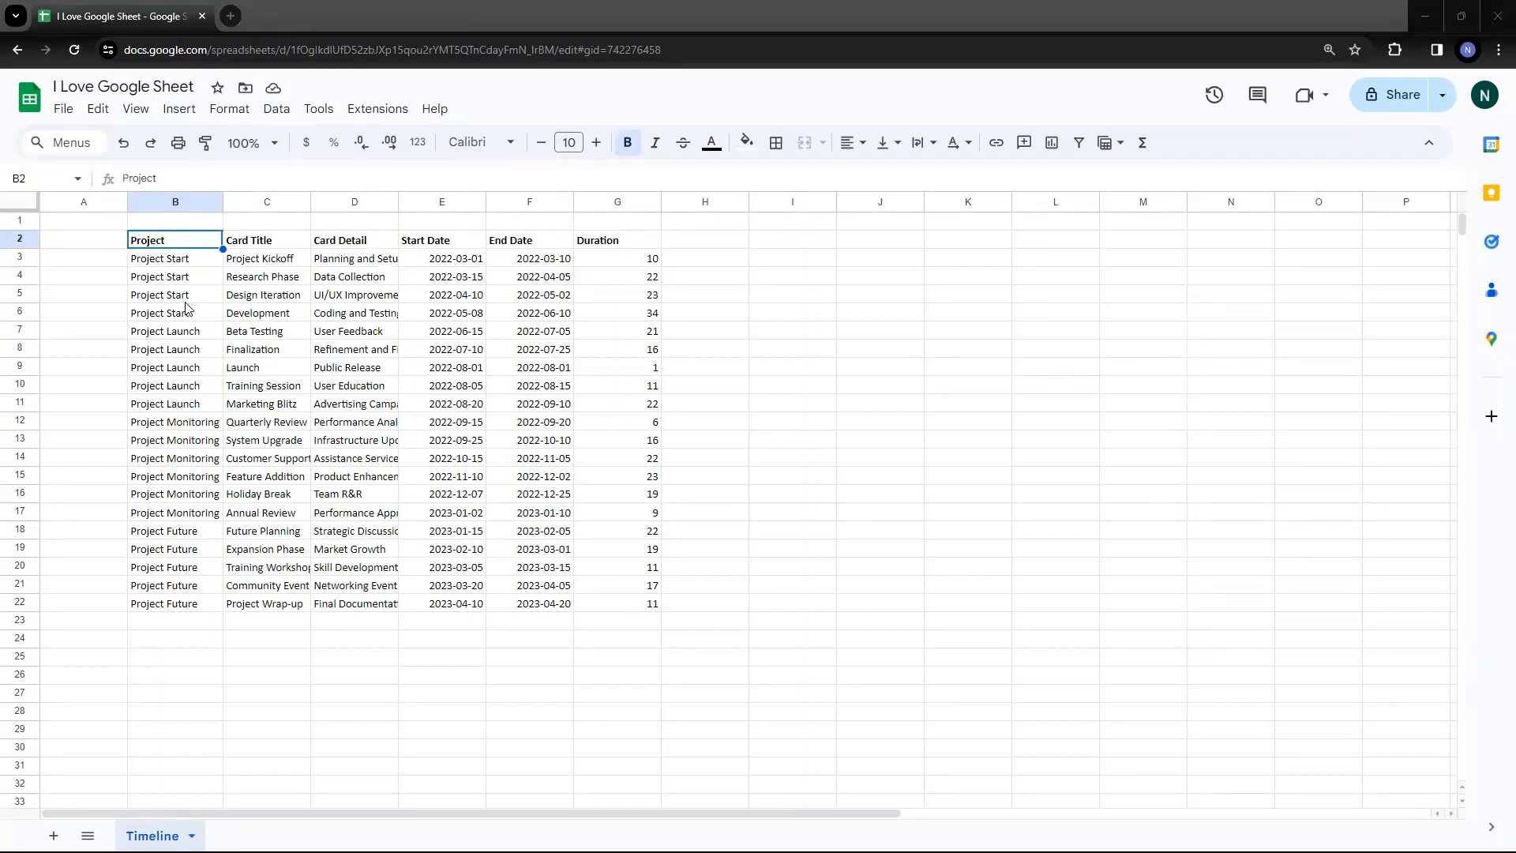
{"action": "left_click", "coordinate": [650, 609], "text": "shift"}
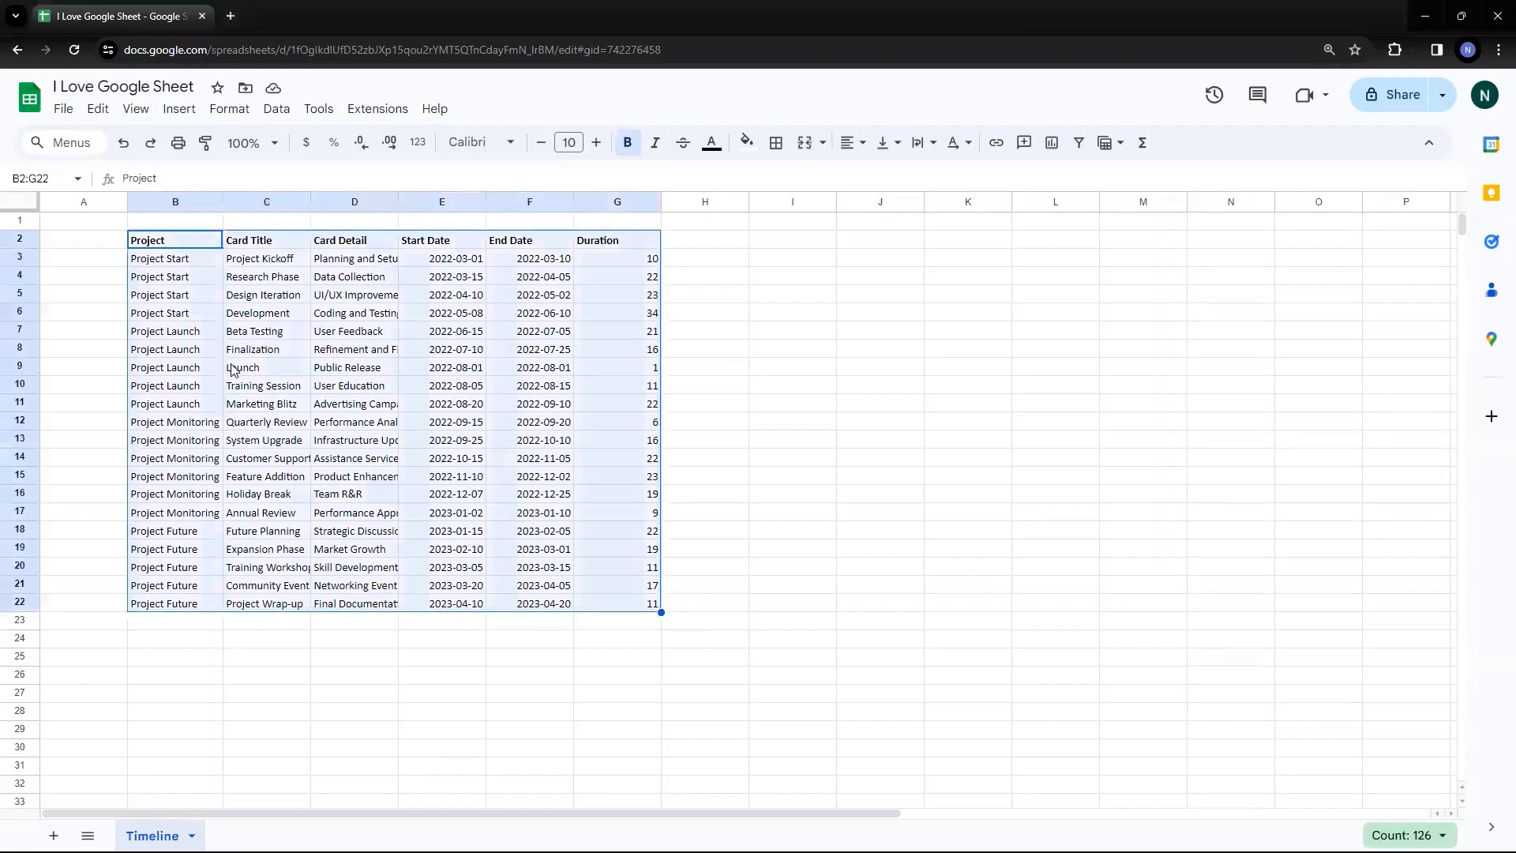
{"action": "left_click", "coordinate": [176, 109]}
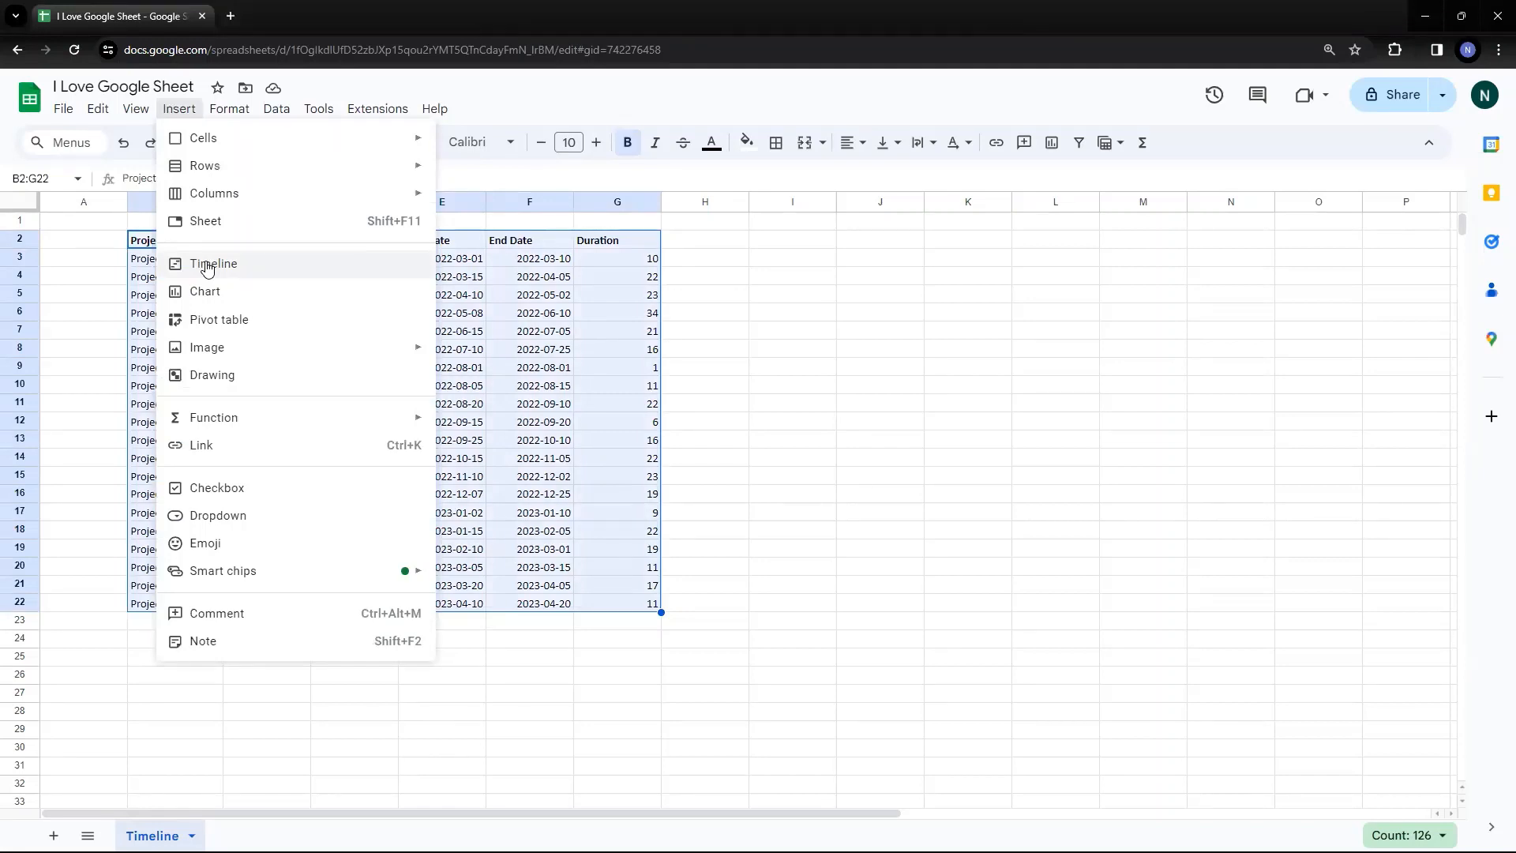
{"action": "left_click", "coordinate": [207, 266]}
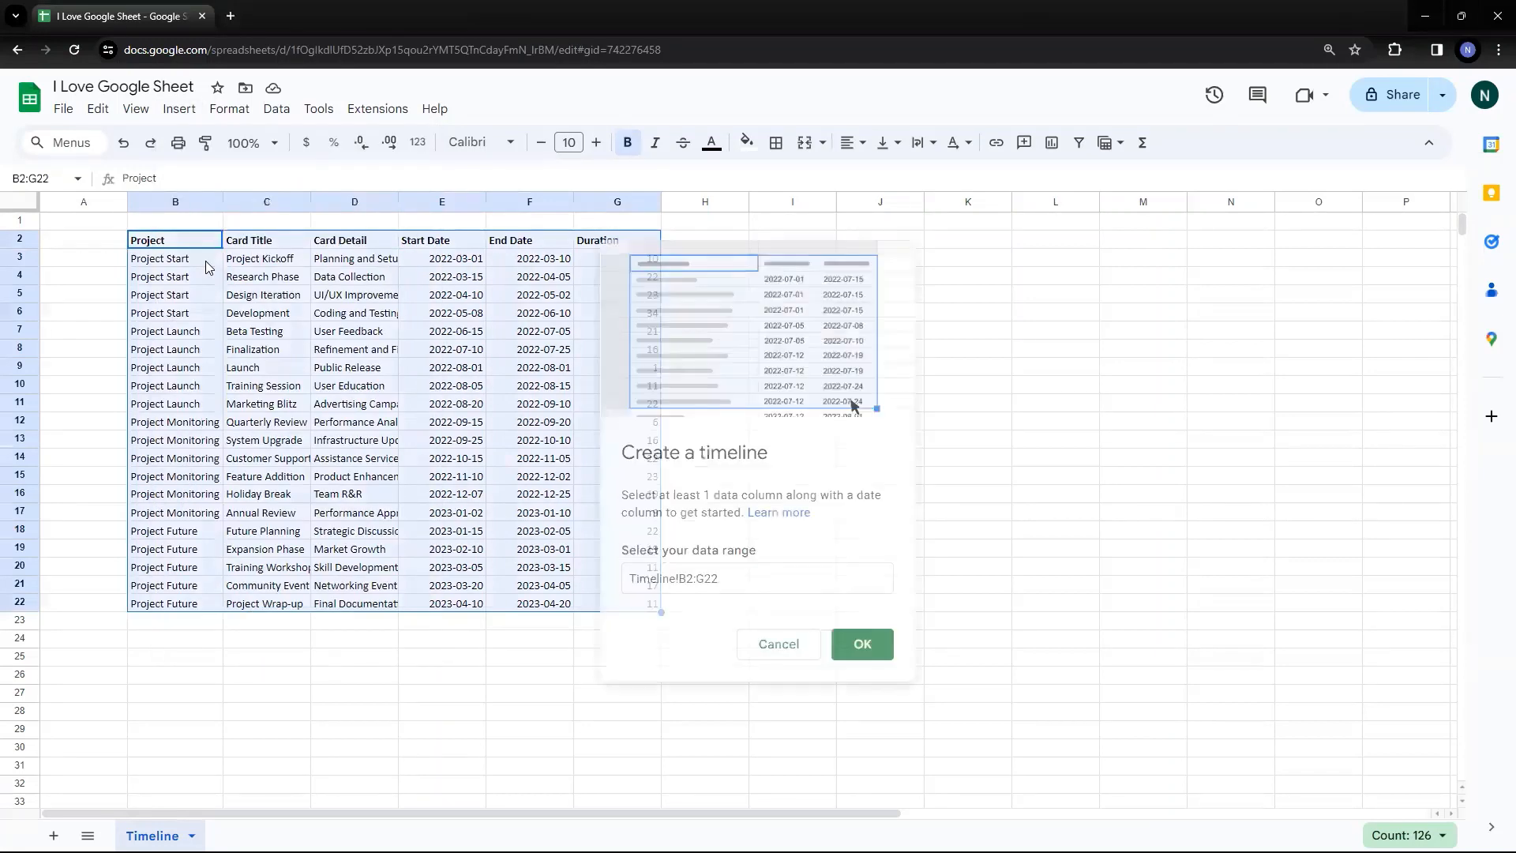
{"action": "left_click", "coordinate": [760, 643]}
- Create a timeline view from the project table, specifying Timeline!B2:G22 as its data range
{"action": "left_click", "coordinate": [82, 245]}
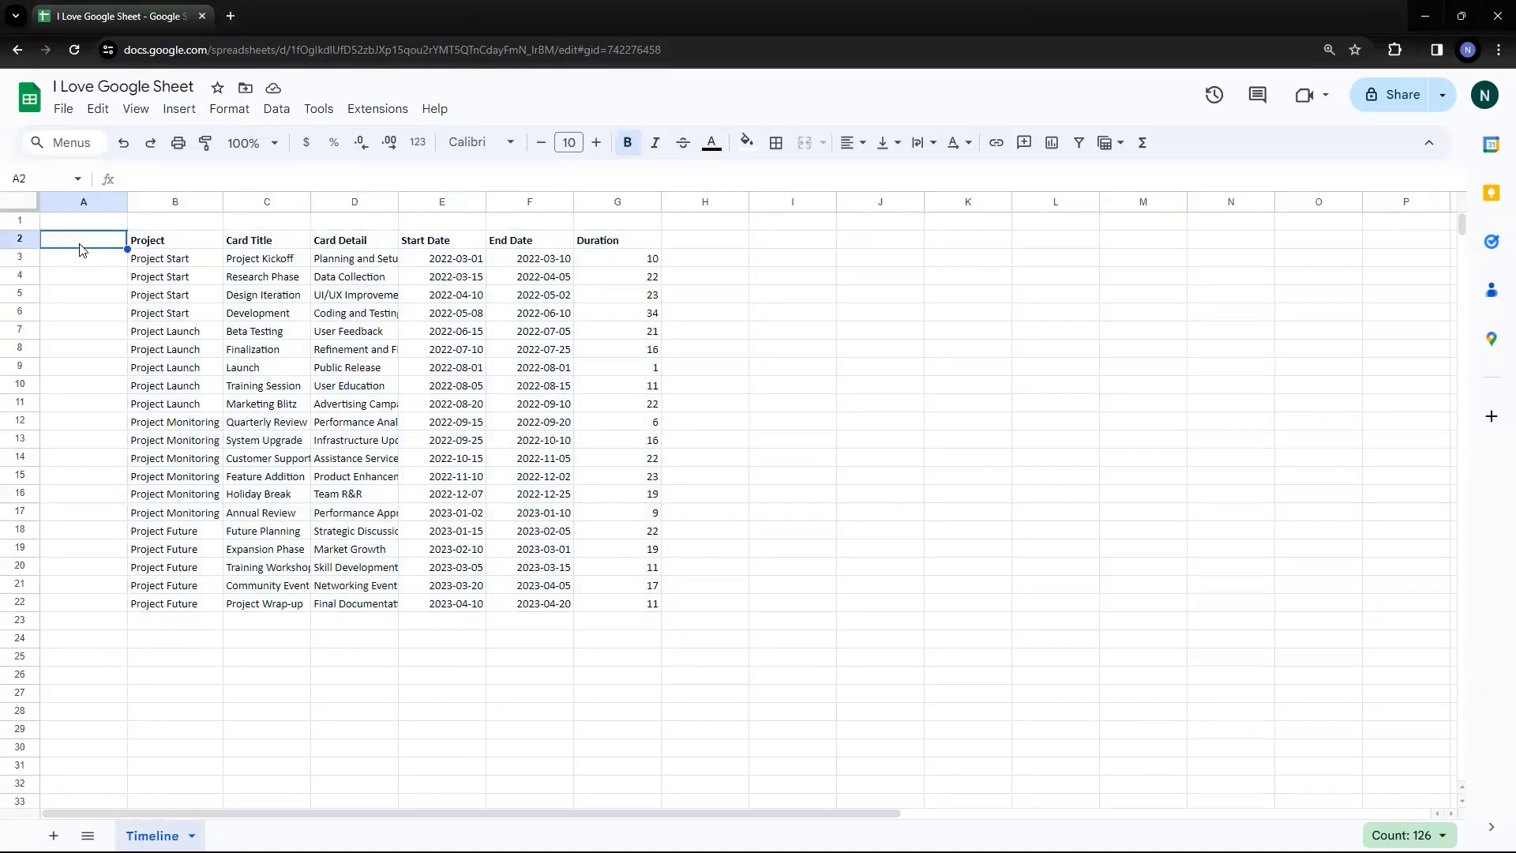
{"action": "left_click", "coordinate": [166, 111]}
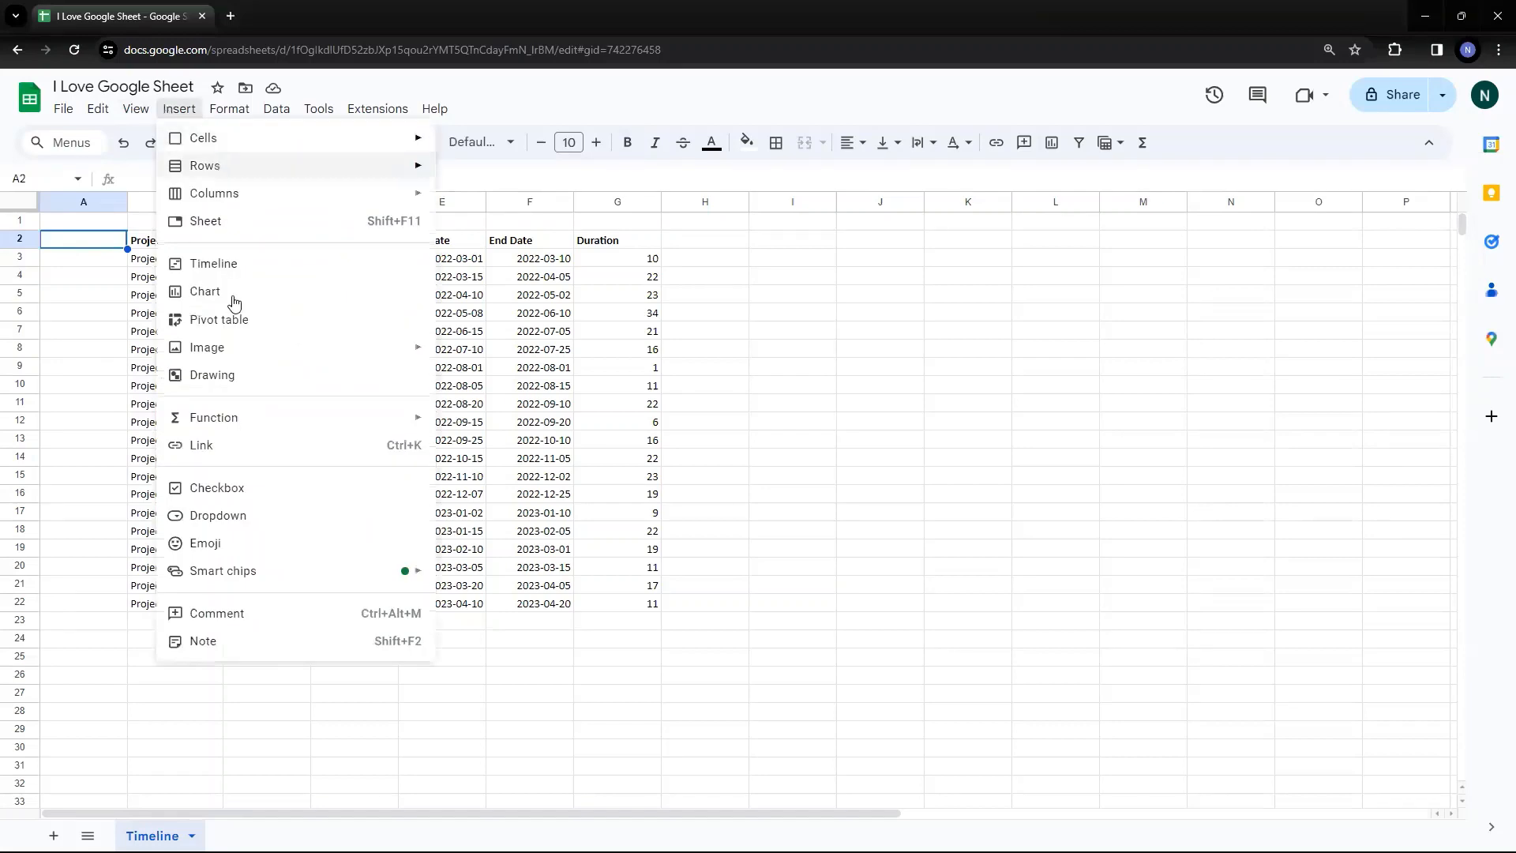
{"action": "left_click", "coordinate": [209, 263]}
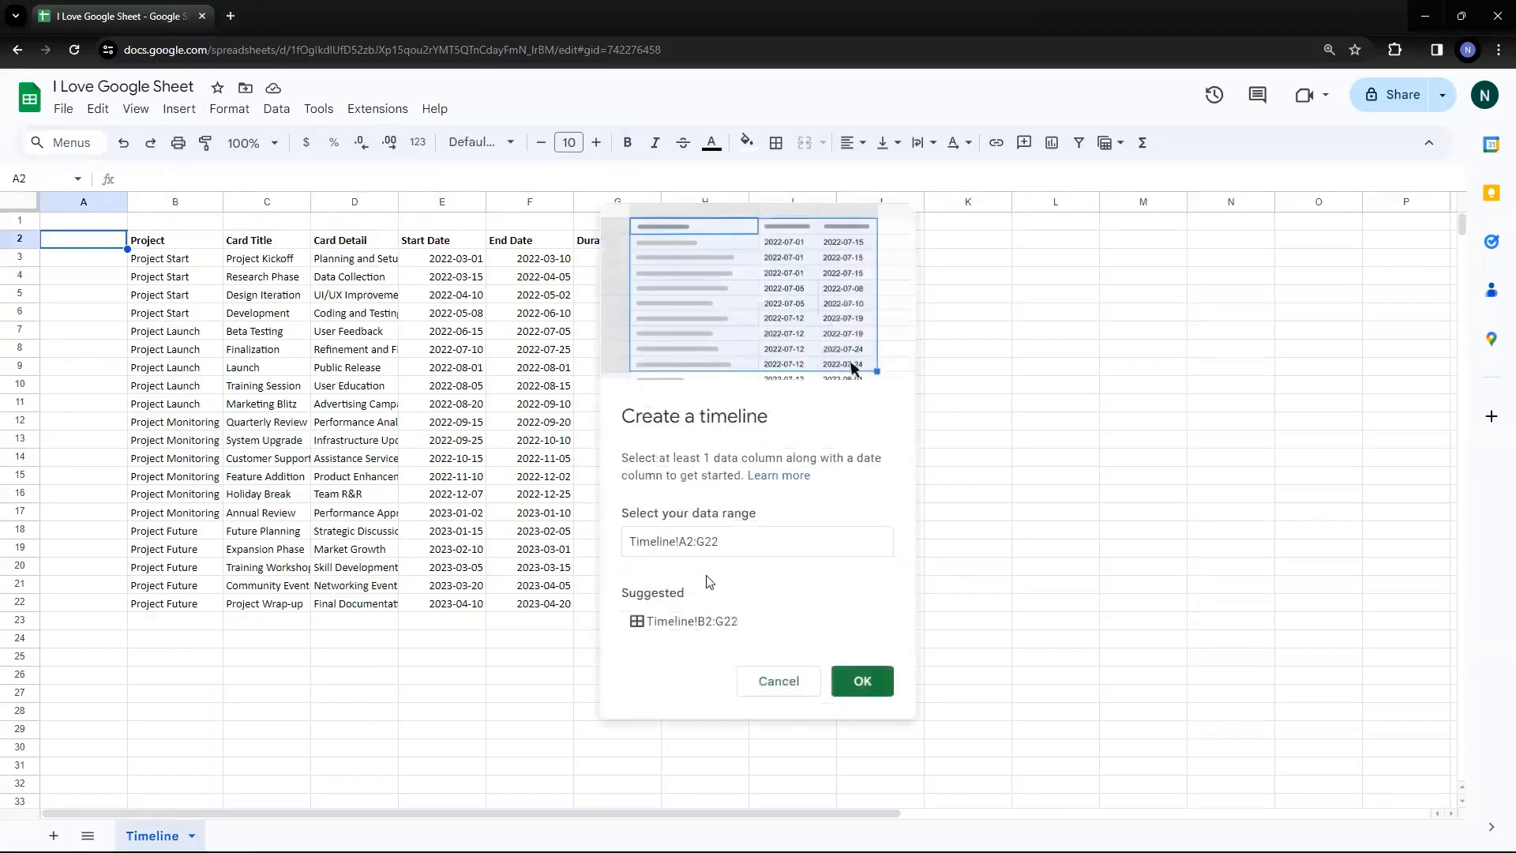
{"action": "left_click", "coordinate": [691, 547]}
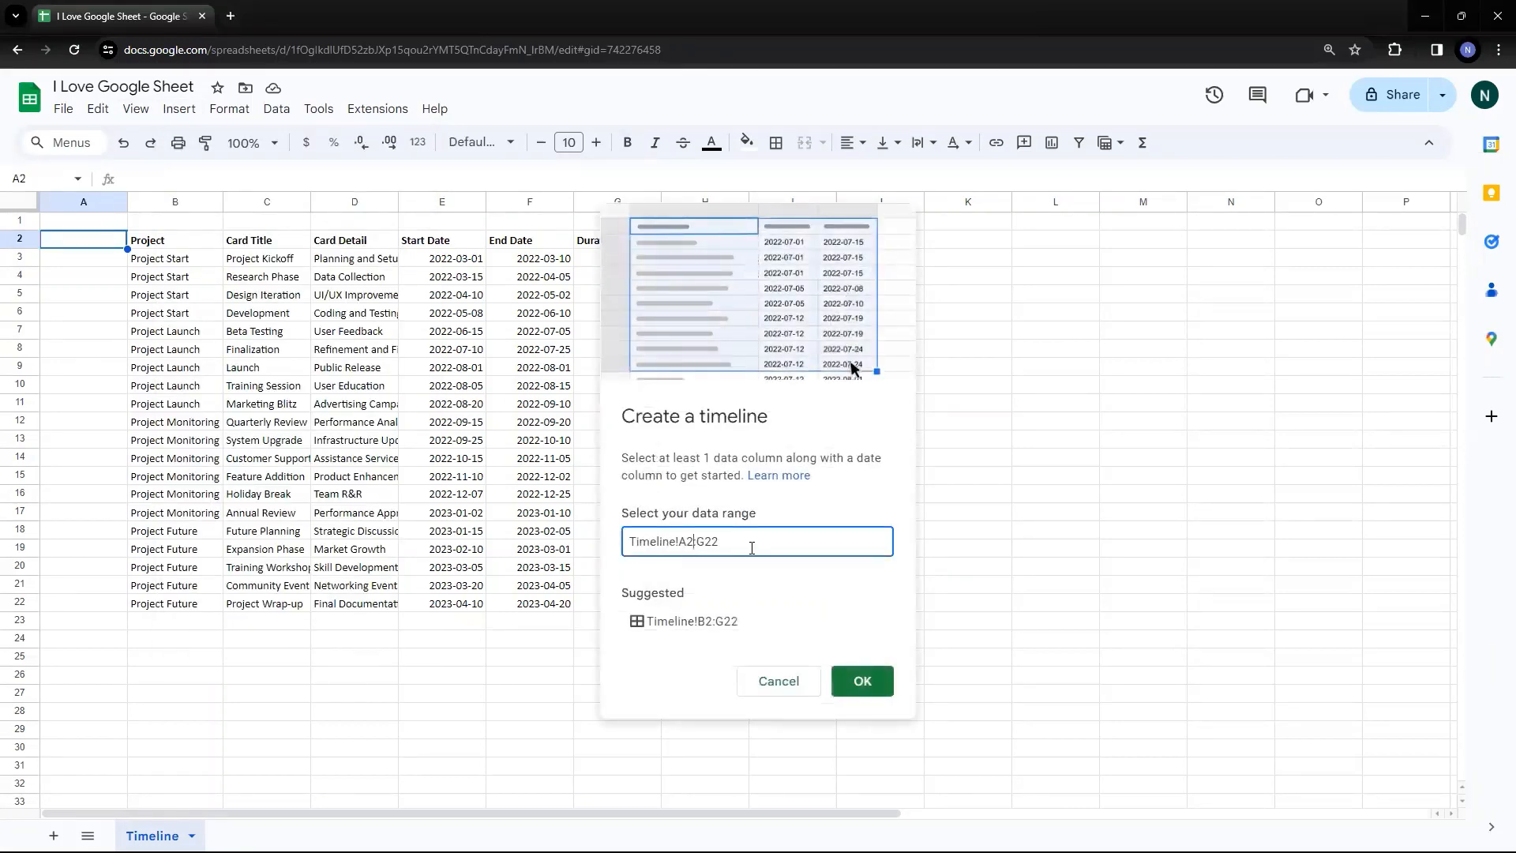
{"action": "left_click_drag", "start_coordinate": [633, 533], "coordinate": [561, 537]}
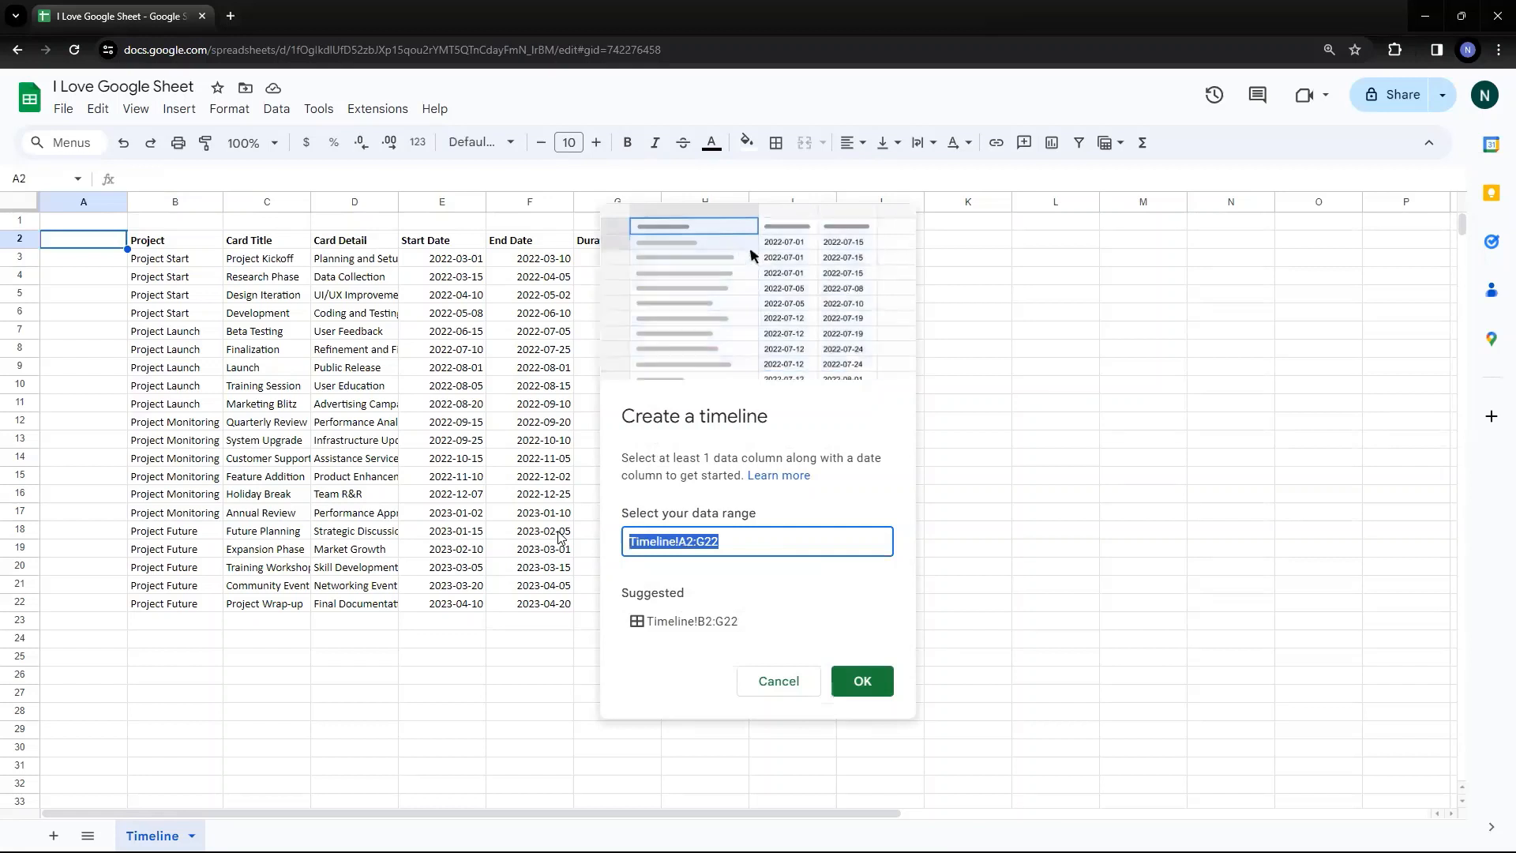
{"action": "key", "text": "BackSpace"}
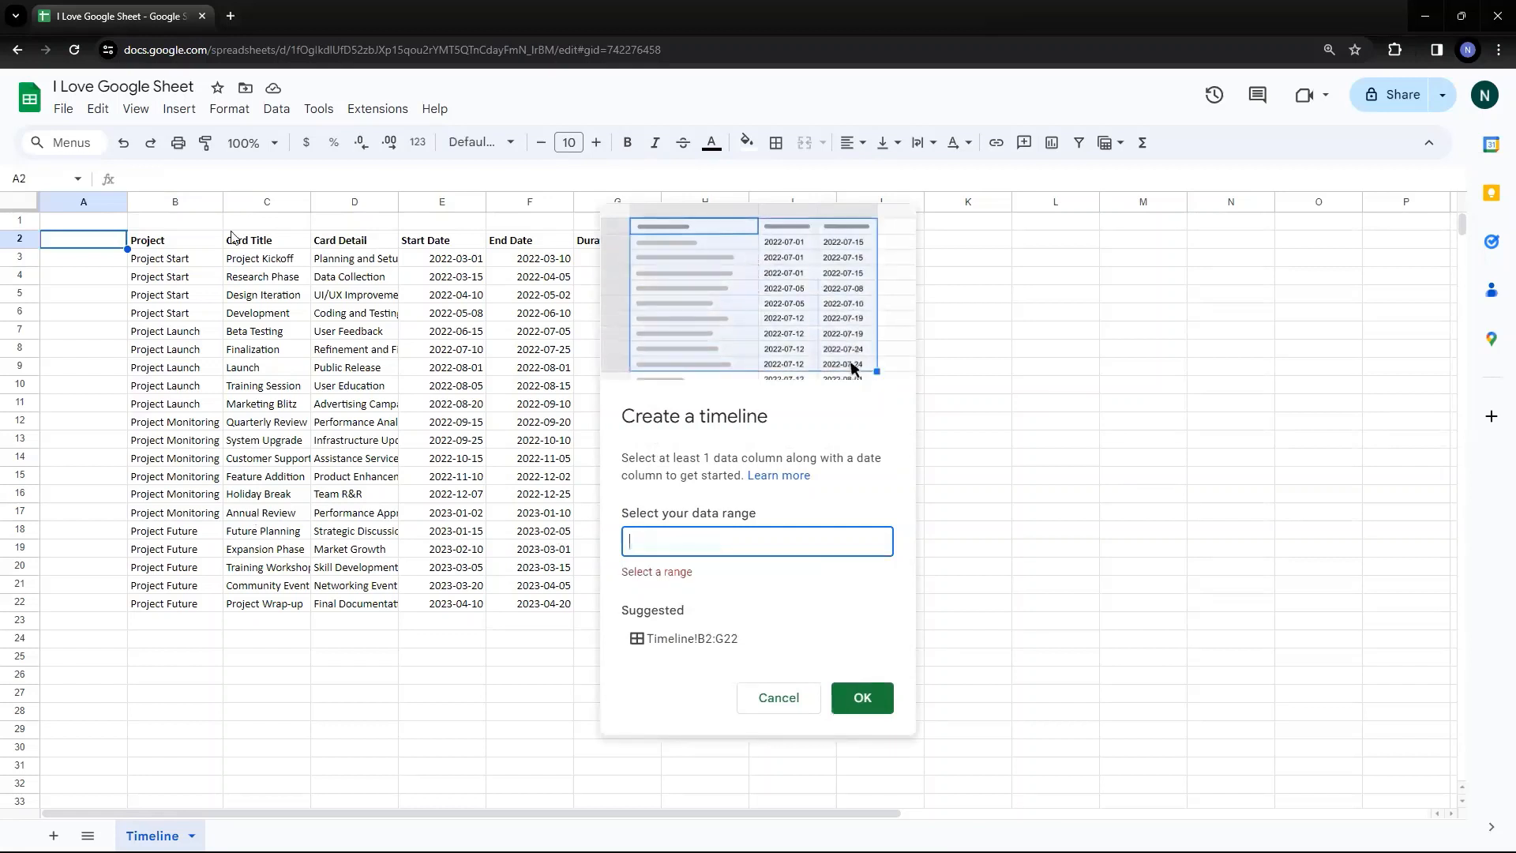
{"action": "left_click_drag", "start_coordinate": [187, 245], "coordinate": [588, 604]}
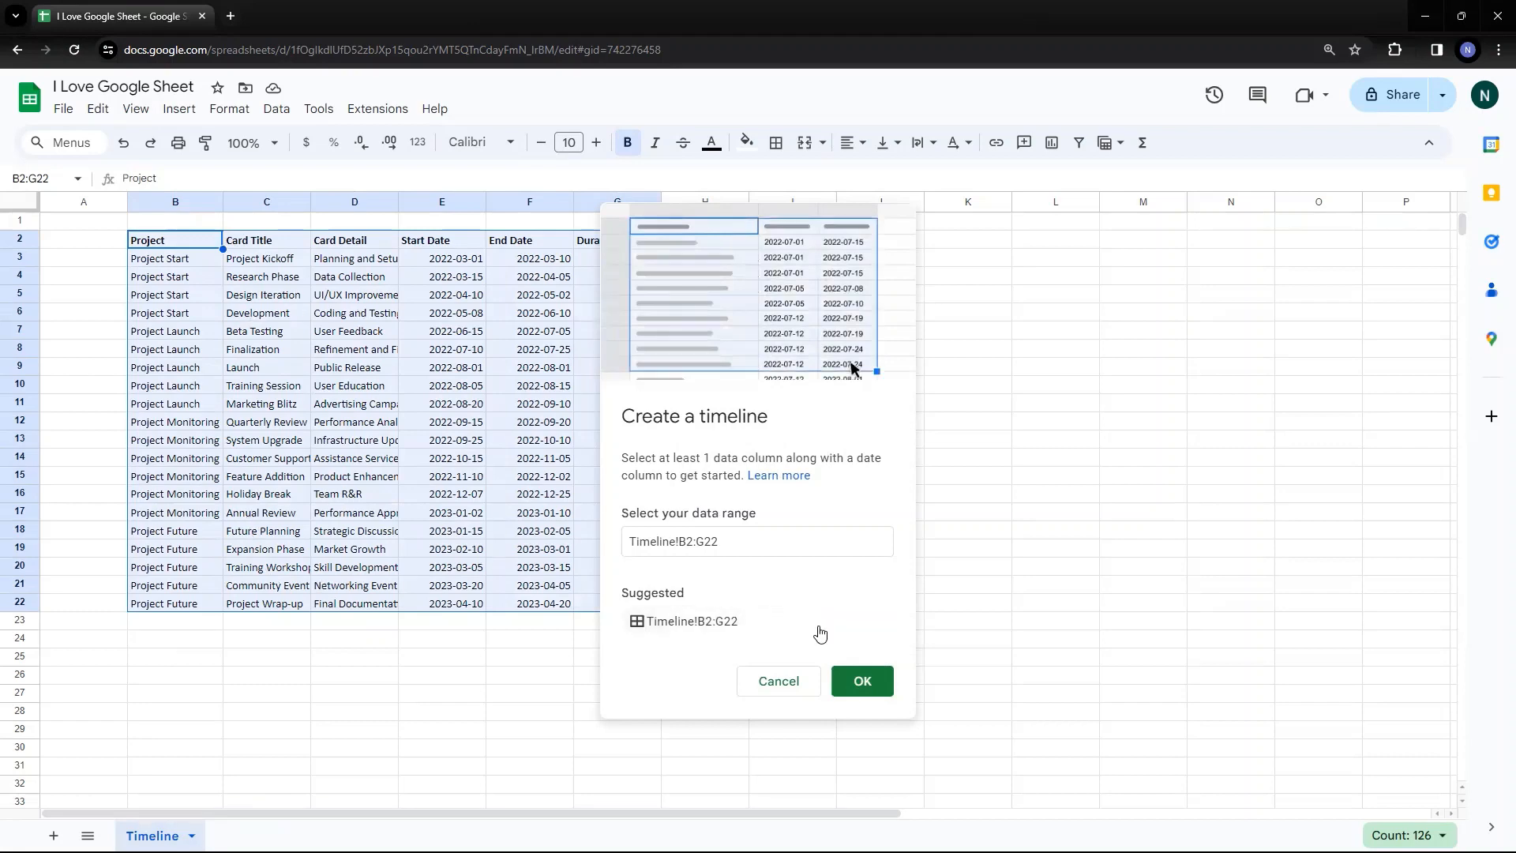
{"action": "left_click", "coordinate": [863, 682]}
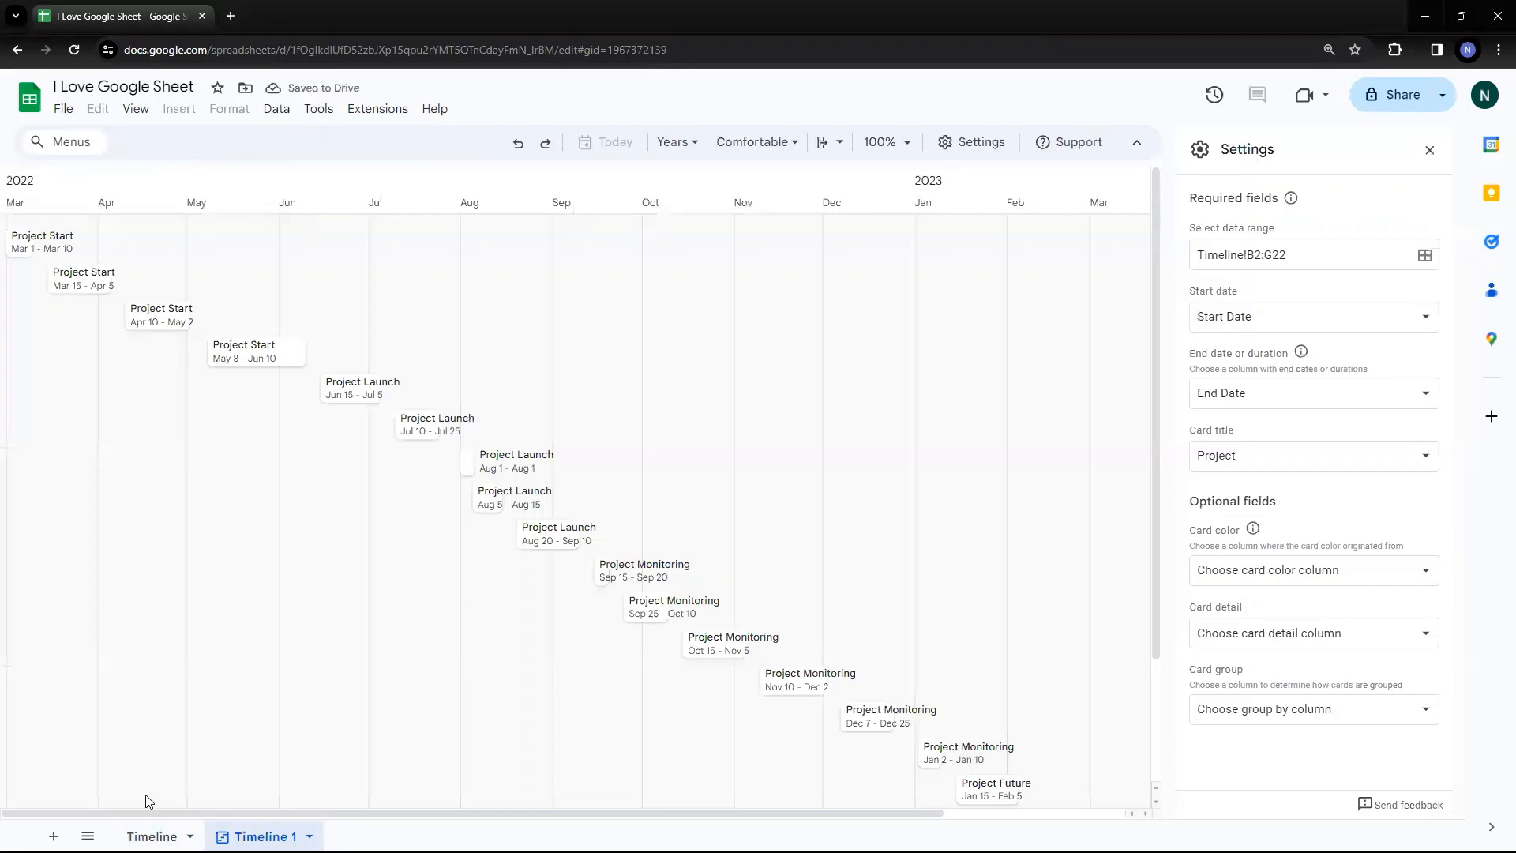
- Compare the source table on the Timeline sheet with the date header and cards on the Timeline 1 sheet
{"action": "left_click", "coordinate": [148, 836]}
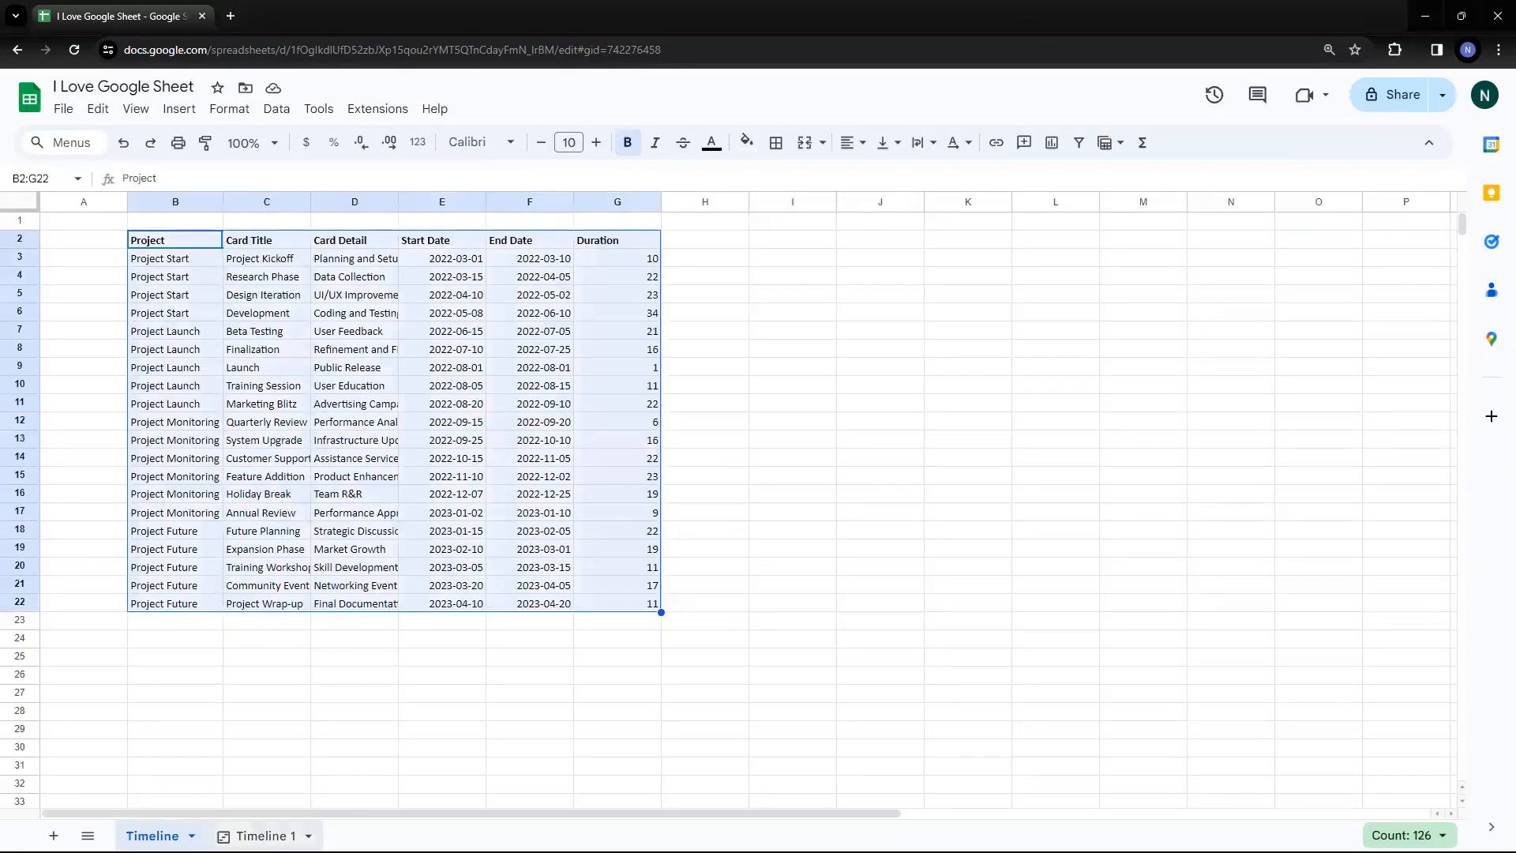
{"action": "left_click", "coordinate": [266, 836]}
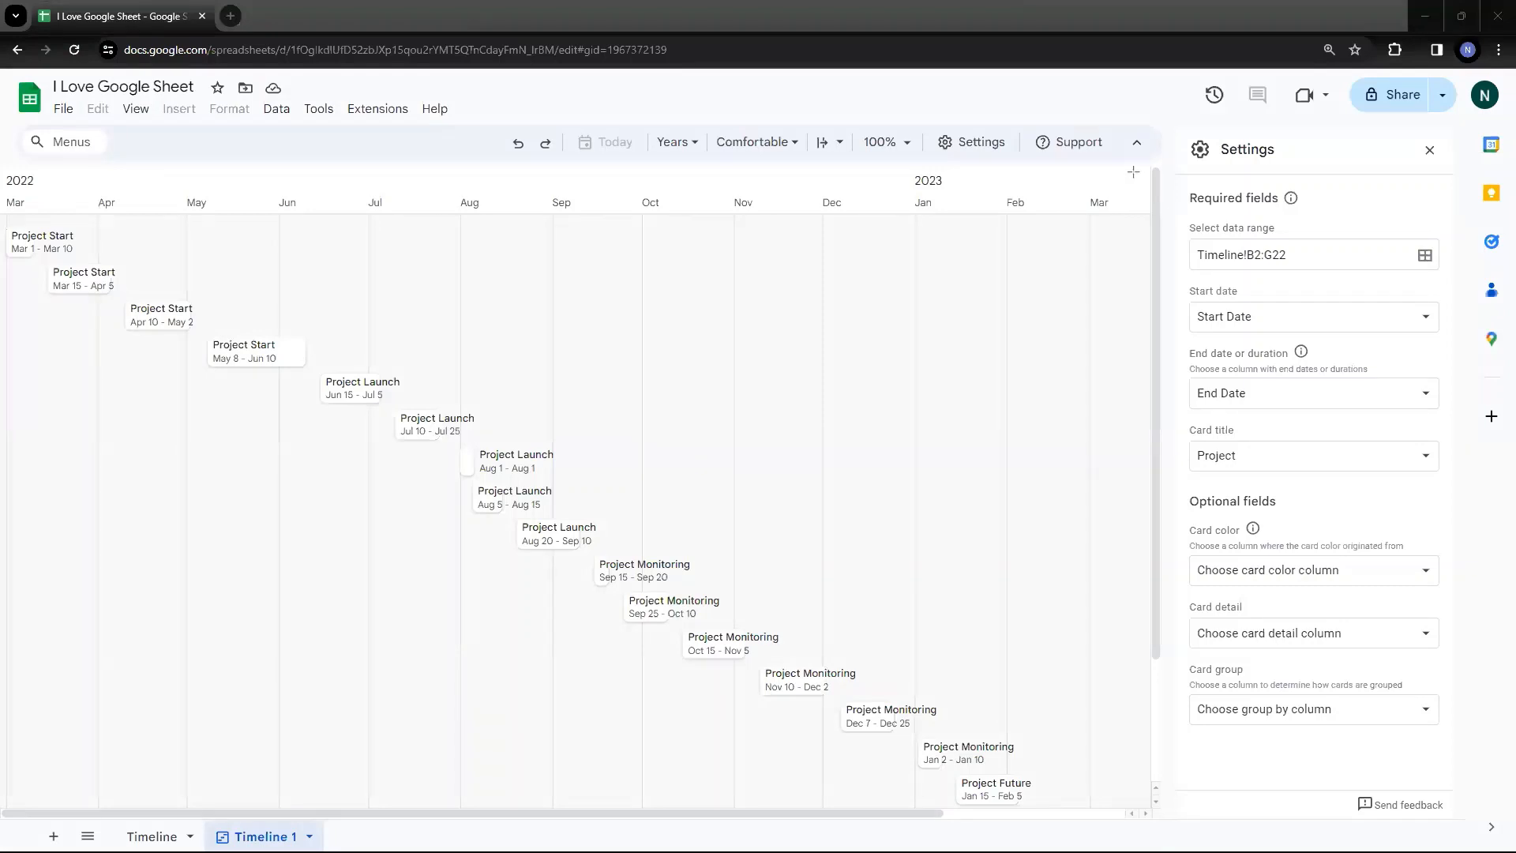
{"action": "left_click_drag", "start_coordinate": [1135, 189], "coordinate": [12, 211]}
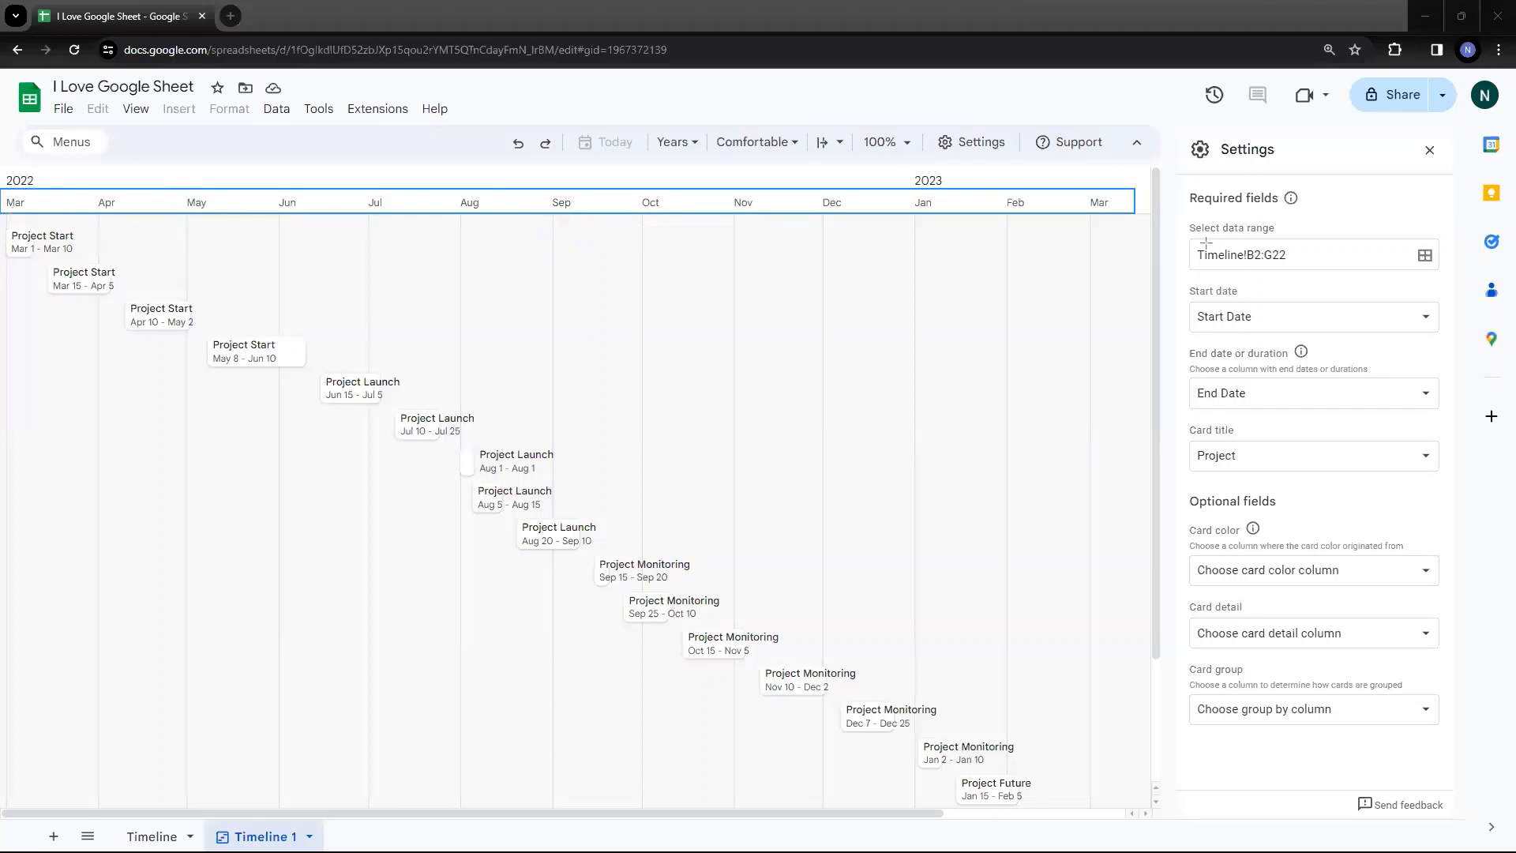
{"action": "left_click_drag", "start_coordinate": [1145, 223], "coordinate": [11, 803]}
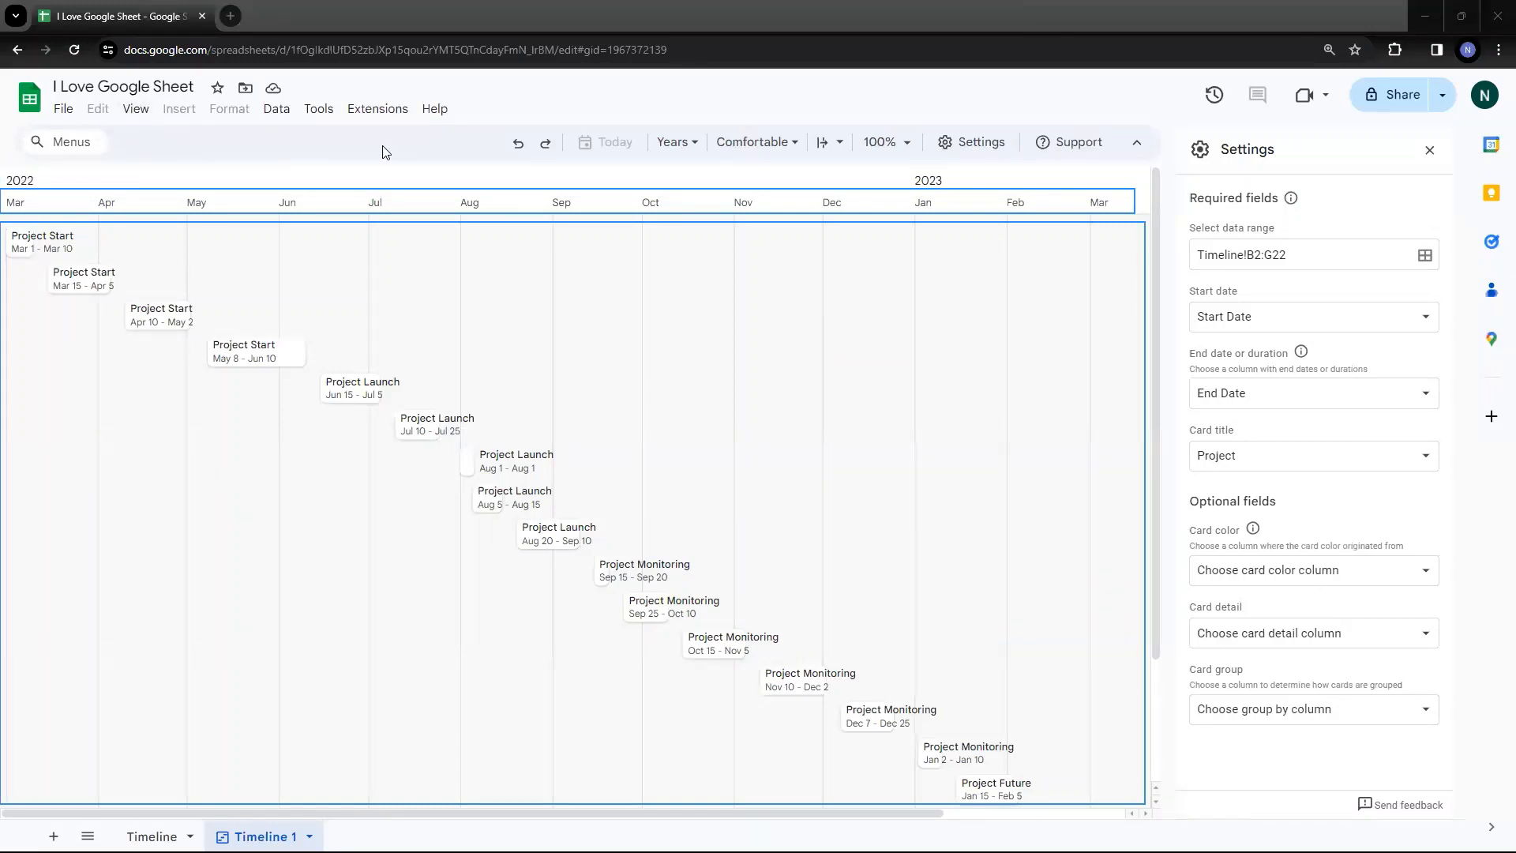
- Try the Quarters and Weeks intervals on the timeline, and return the interval to Years
{"action": "left_click", "coordinate": [694, 142]}
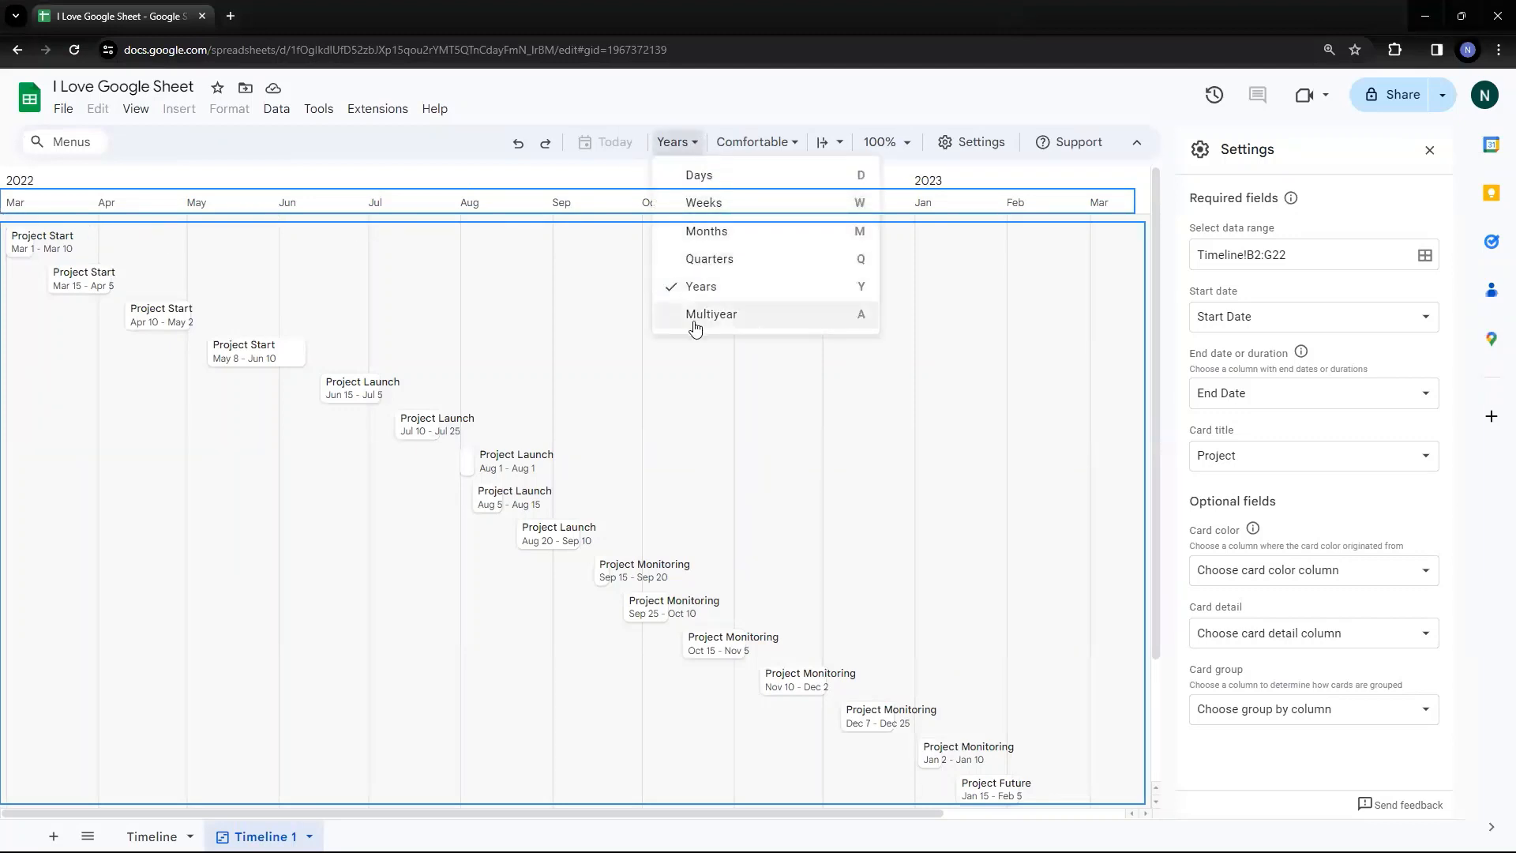
{"action": "left_click", "coordinate": [706, 261]}
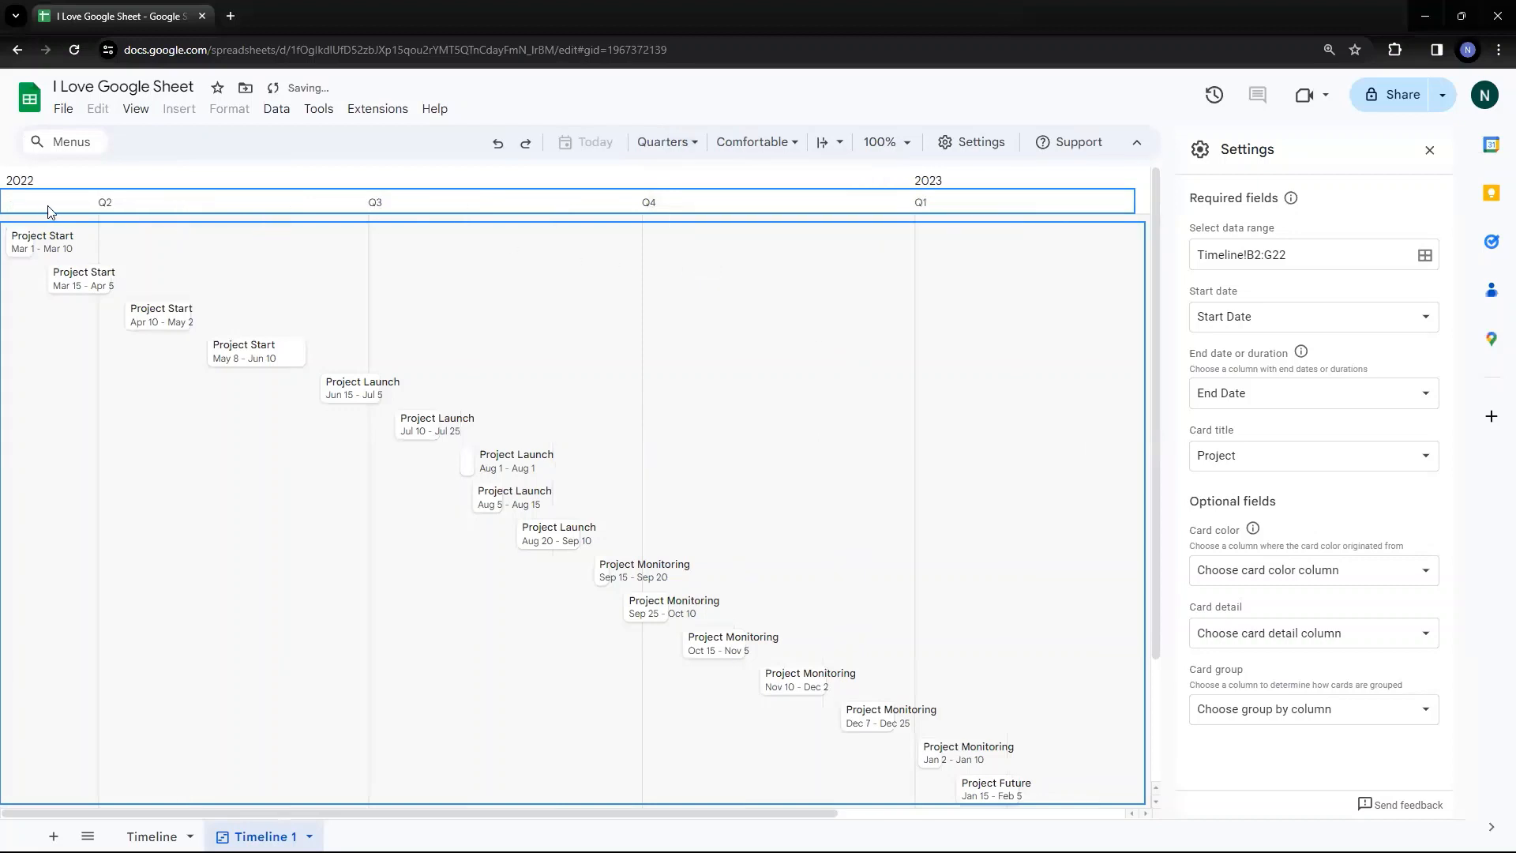
{"action": "left_click", "coordinate": [665, 142]}
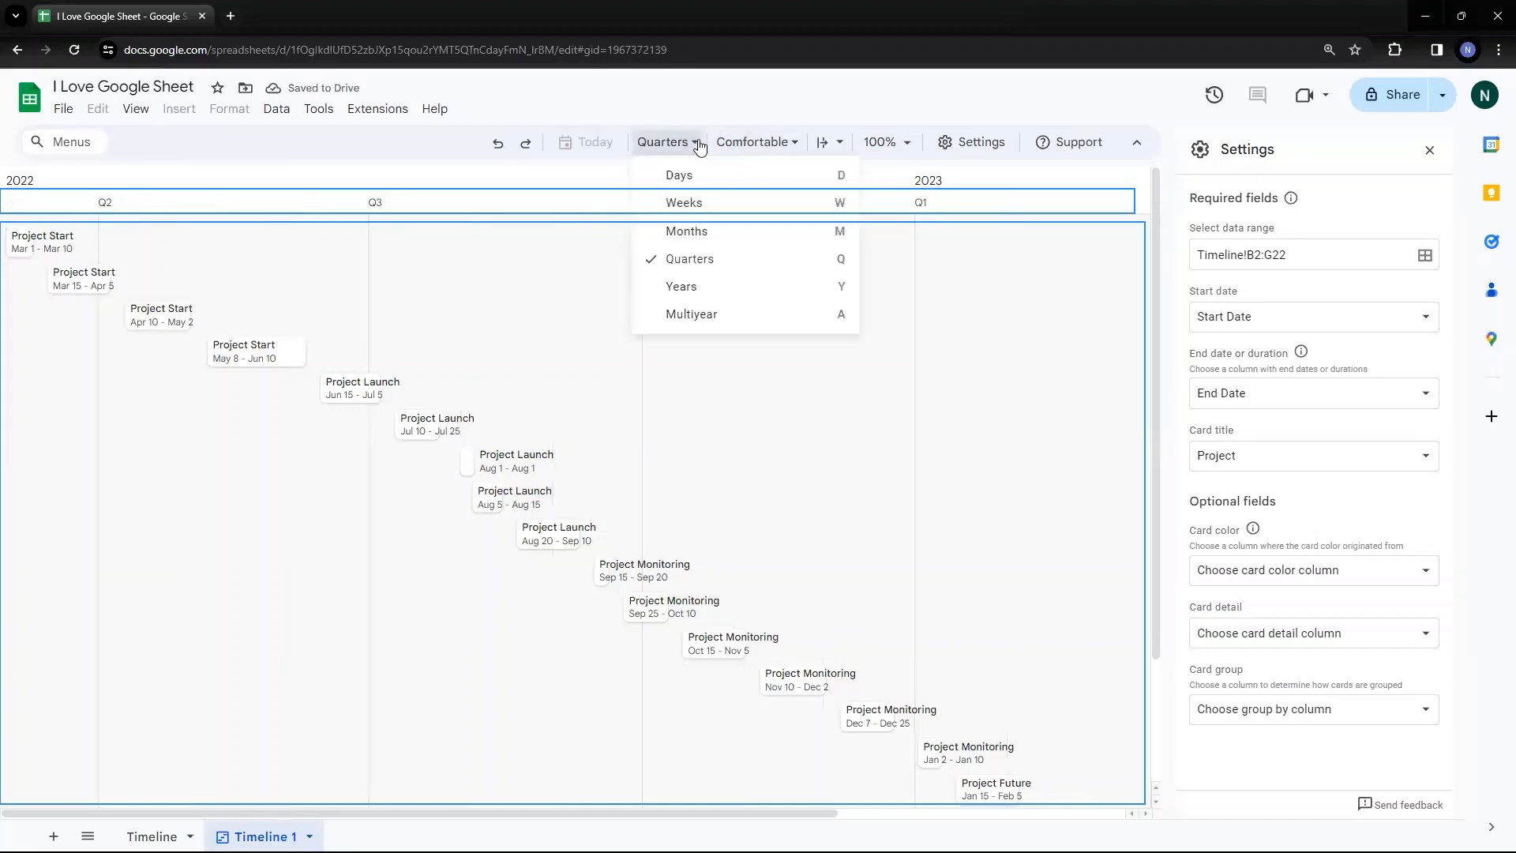
{"action": "left_click", "coordinate": [705, 202]}
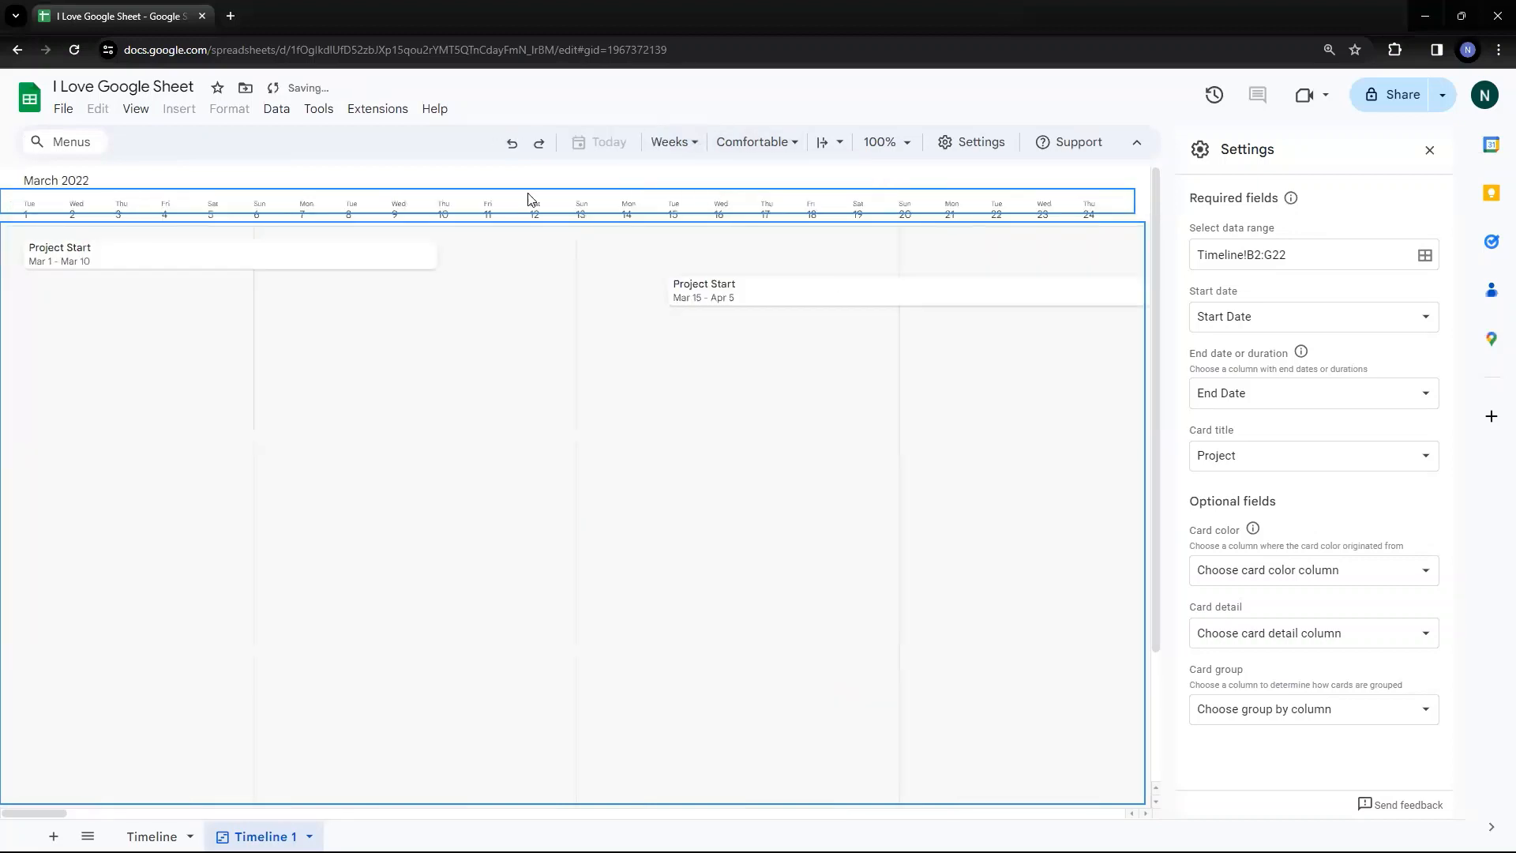
{"action": "left_click", "coordinate": [673, 142]}
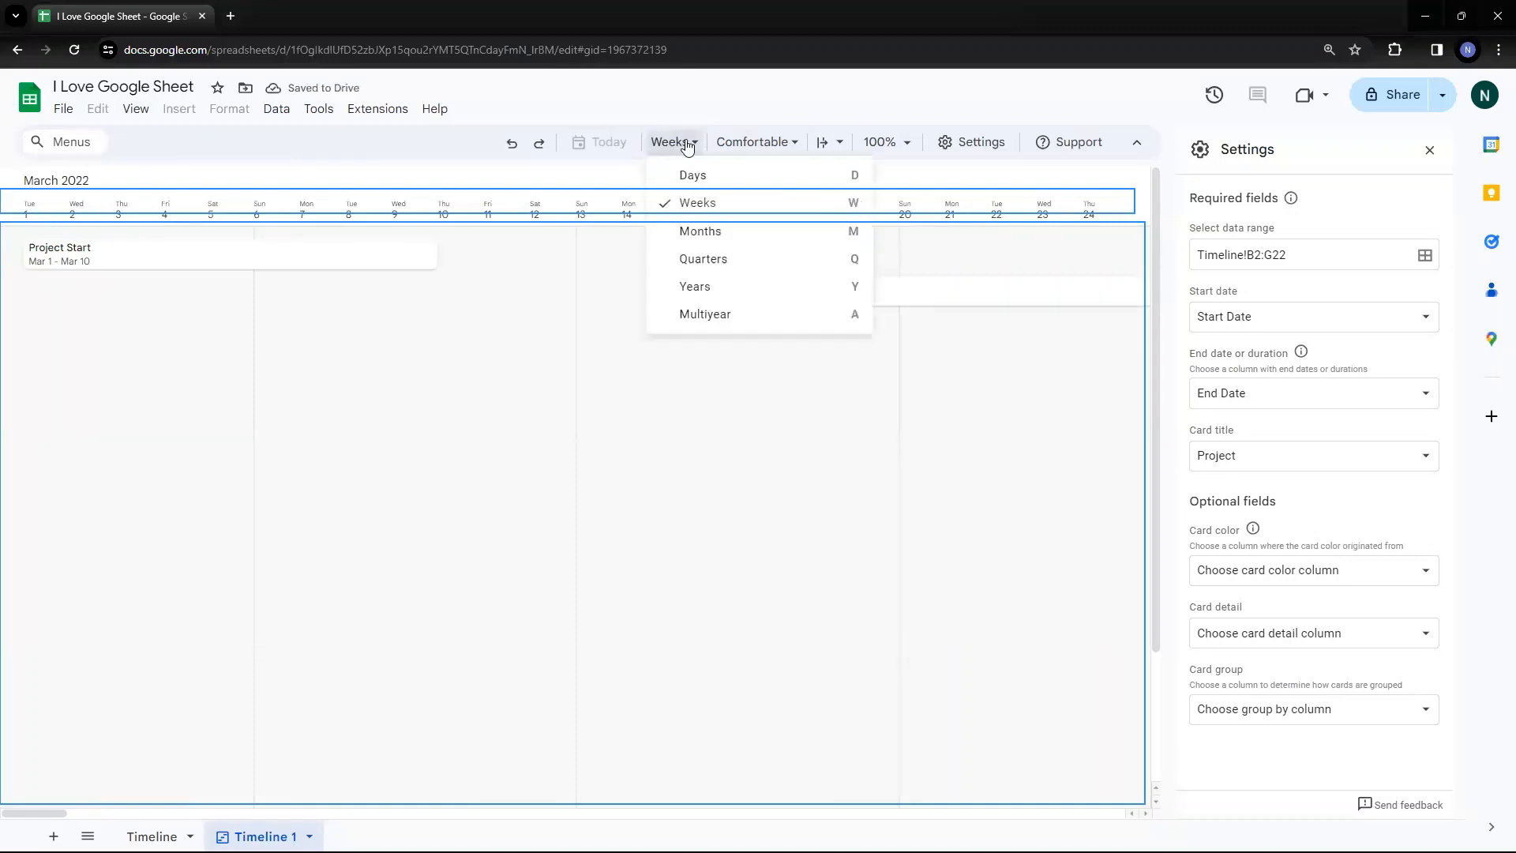
{"action": "left_click", "coordinate": [698, 286]}
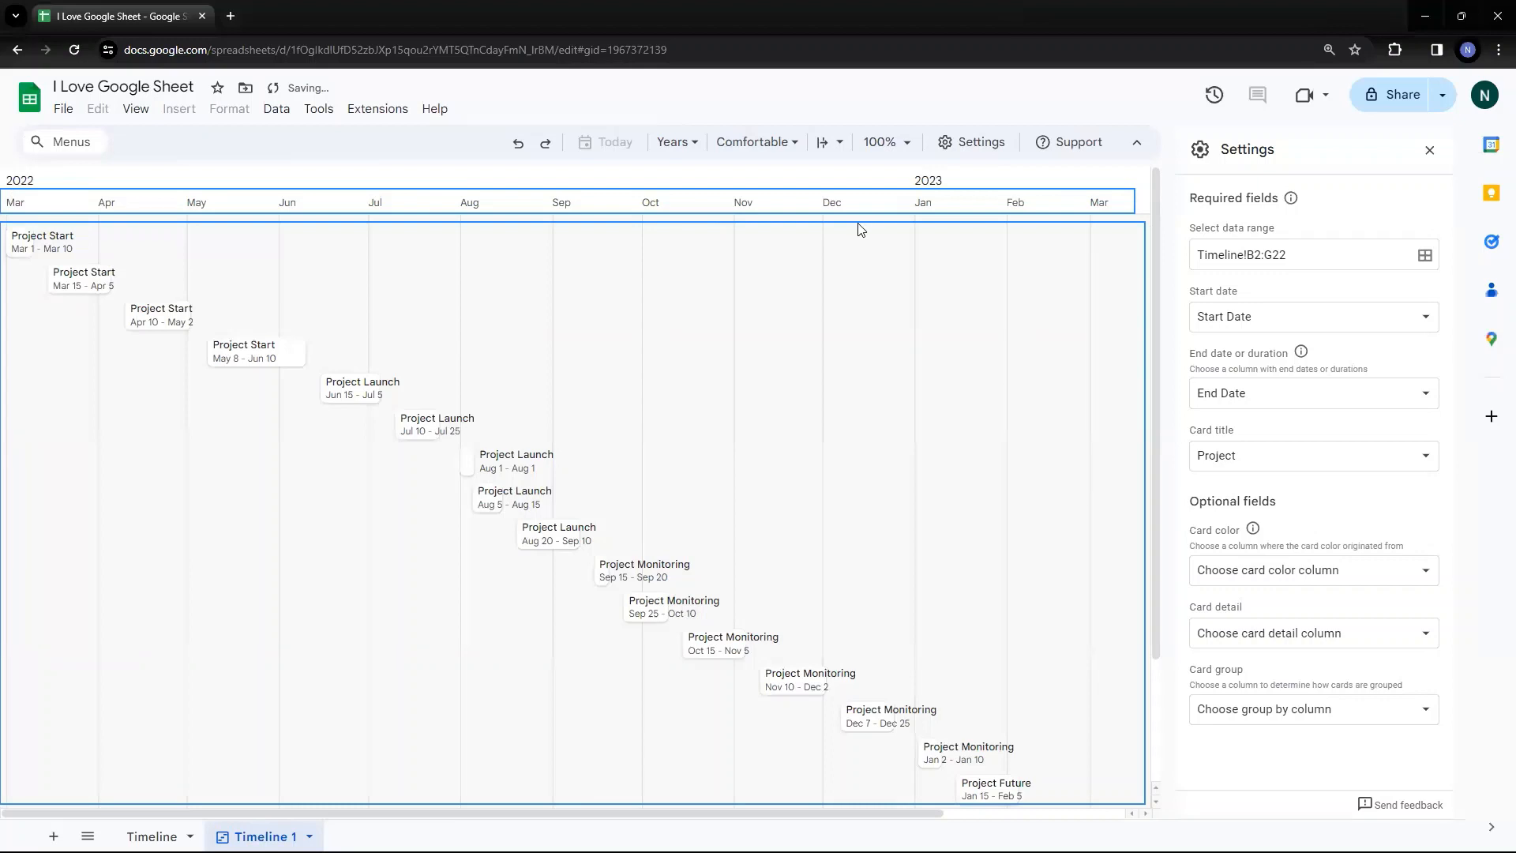
- Compare the Condensed and Comfortable card layouts on the timeline and leave it set to Condensed
{"action": "left_click", "coordinate": [793, 143]}
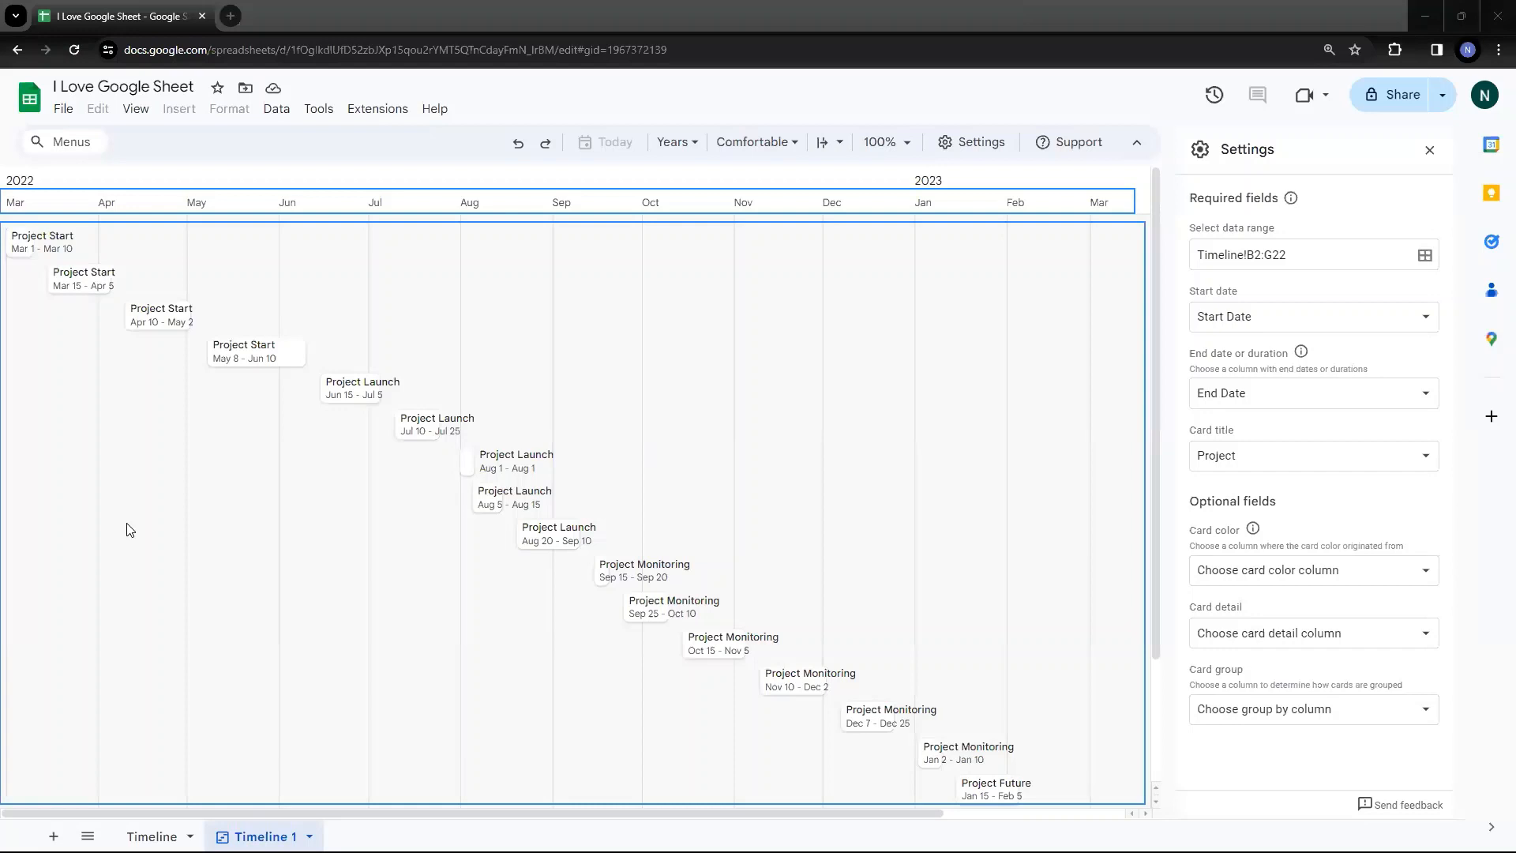
{"action": "key", "text": "Escape"}
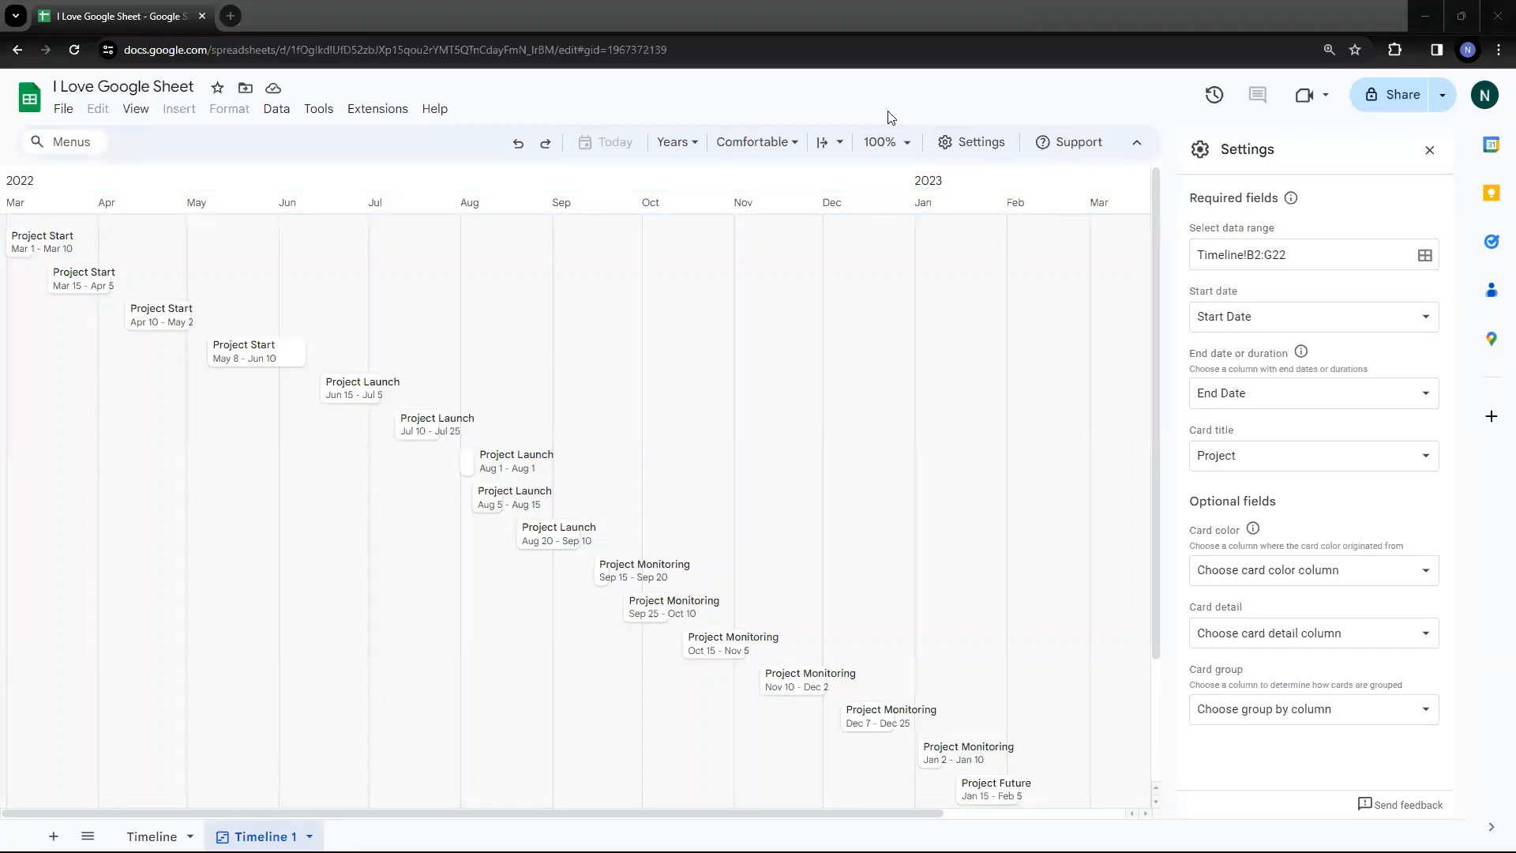
{"action": "left_click", "coordinate": [789, 142]}
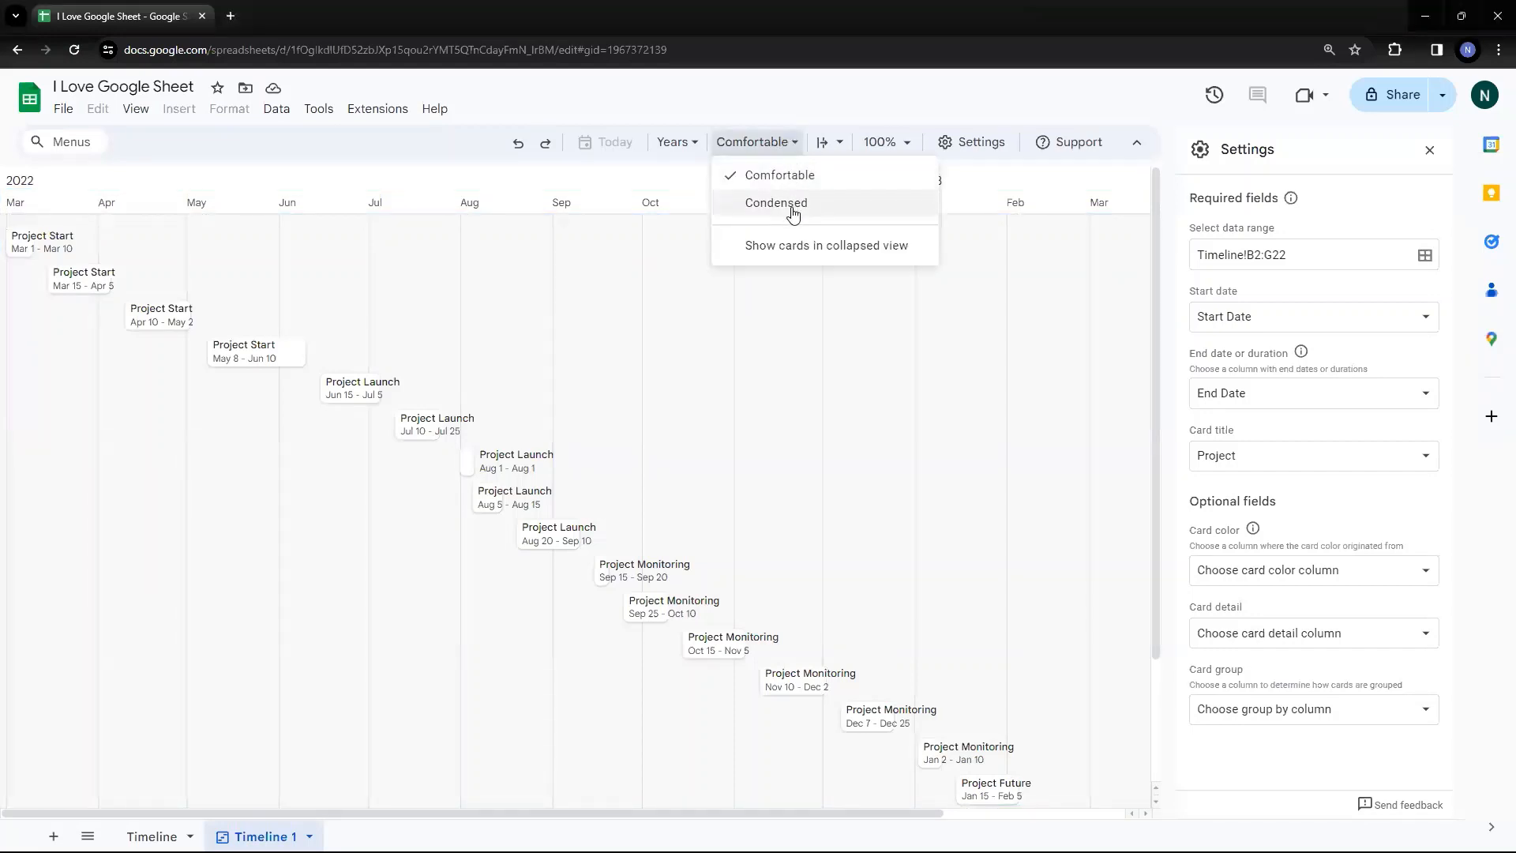
{"action": "left_click", "coordinate": [793, 205]}
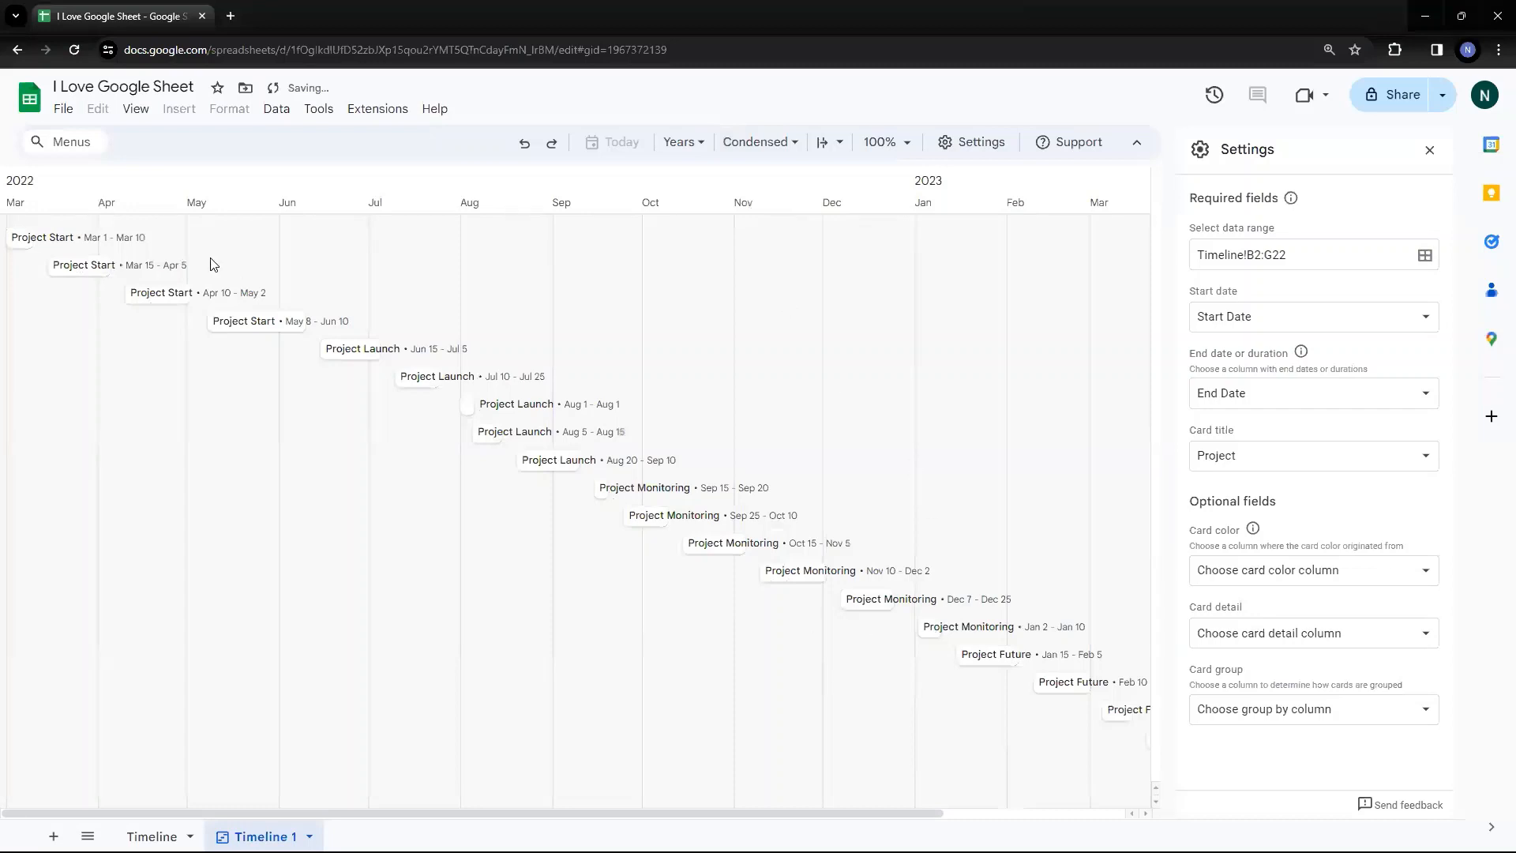
{"action": "left_click", "coordinate": [789, 142]}
{"action": "left_click", "coordinate": [786, 175]}
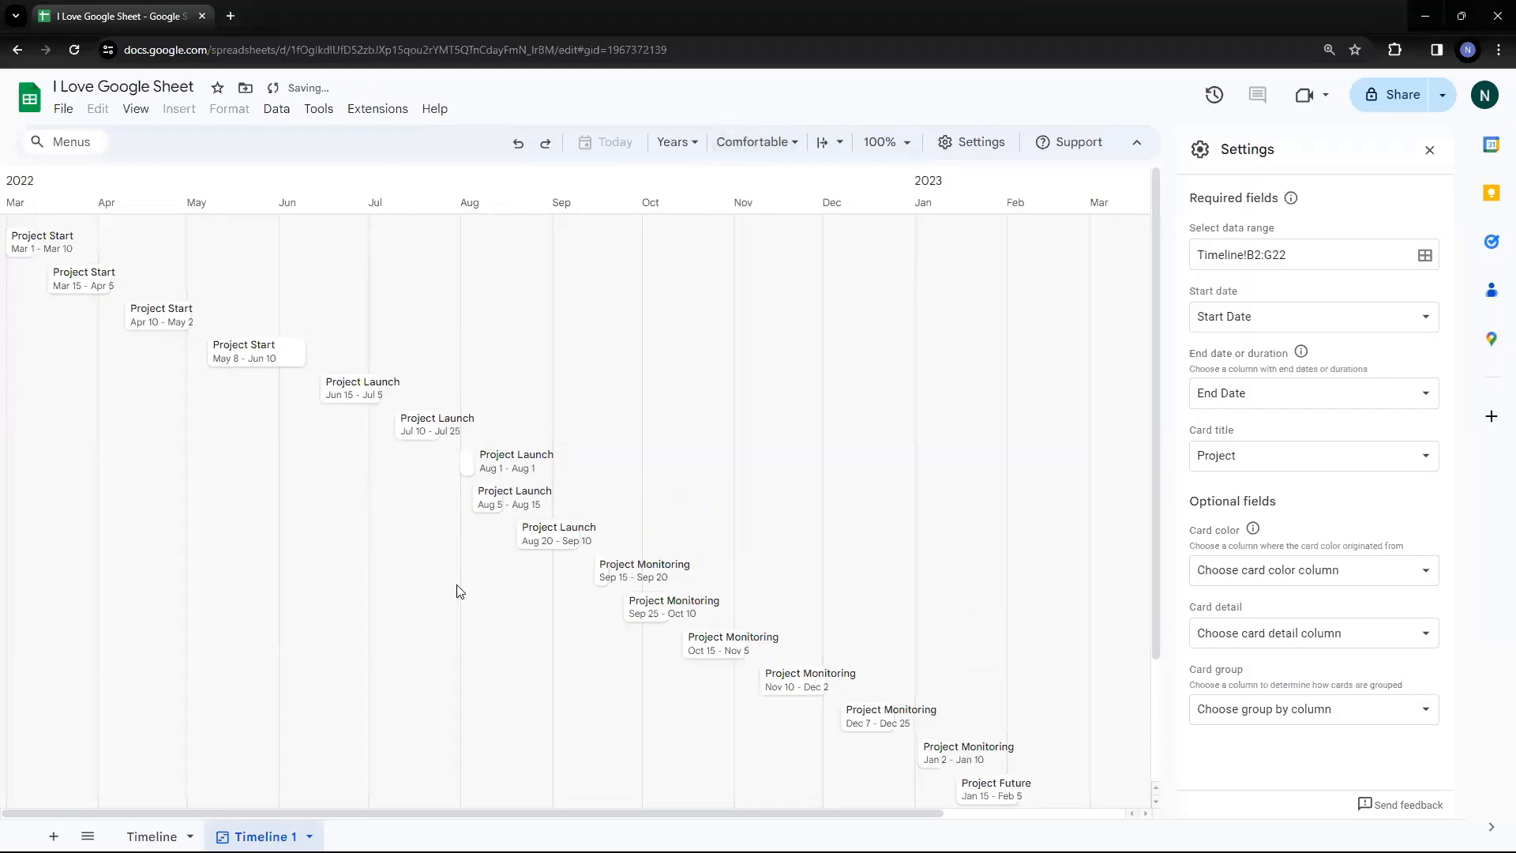
{"action": "left_click", "coordinate": [781, 142]}
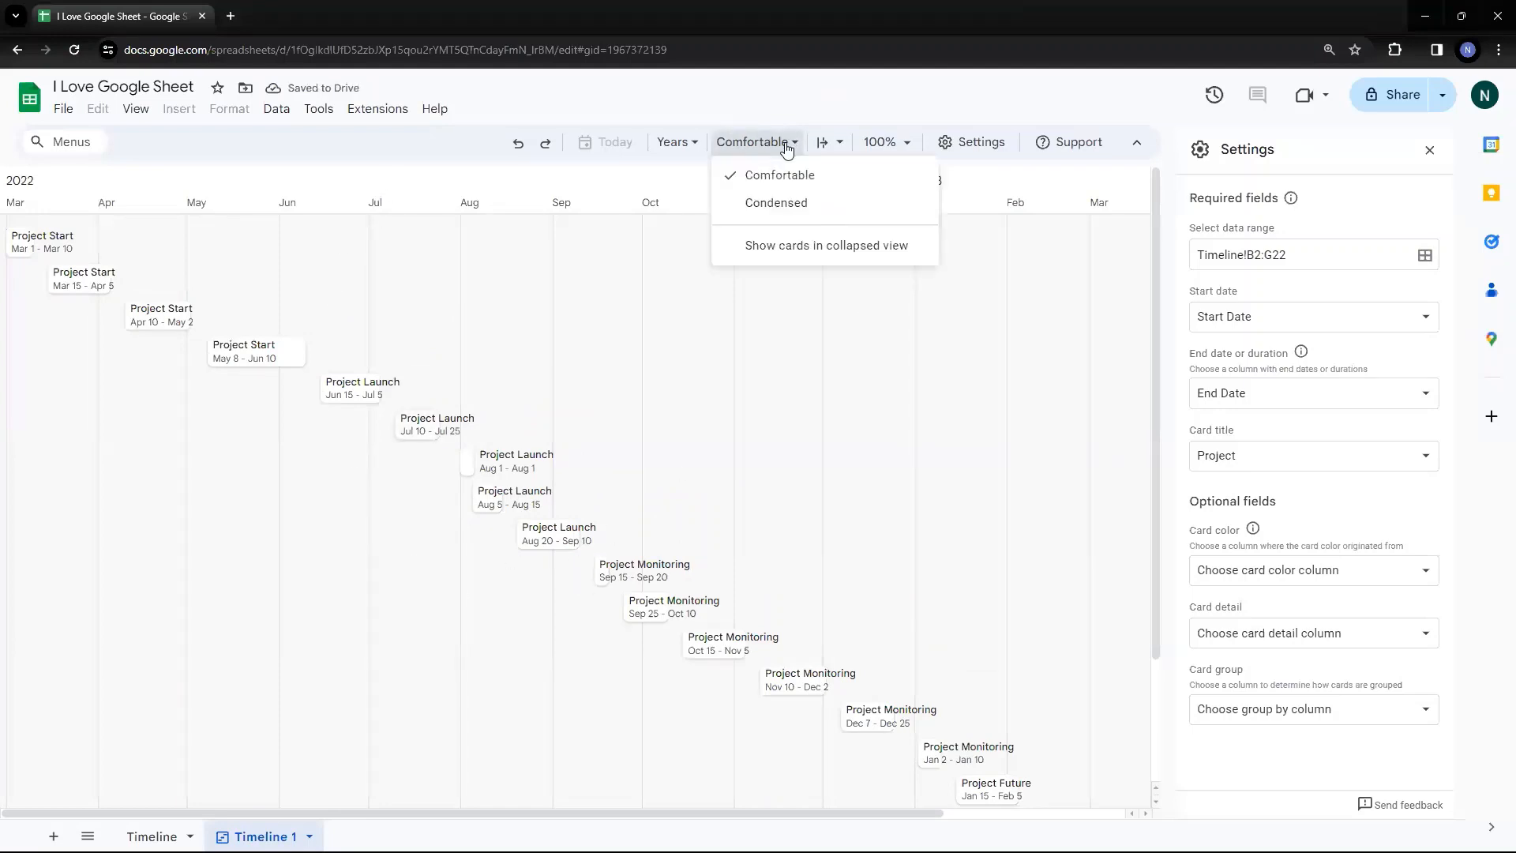
{"action": "left_click", "coordinate": [776, 204]}
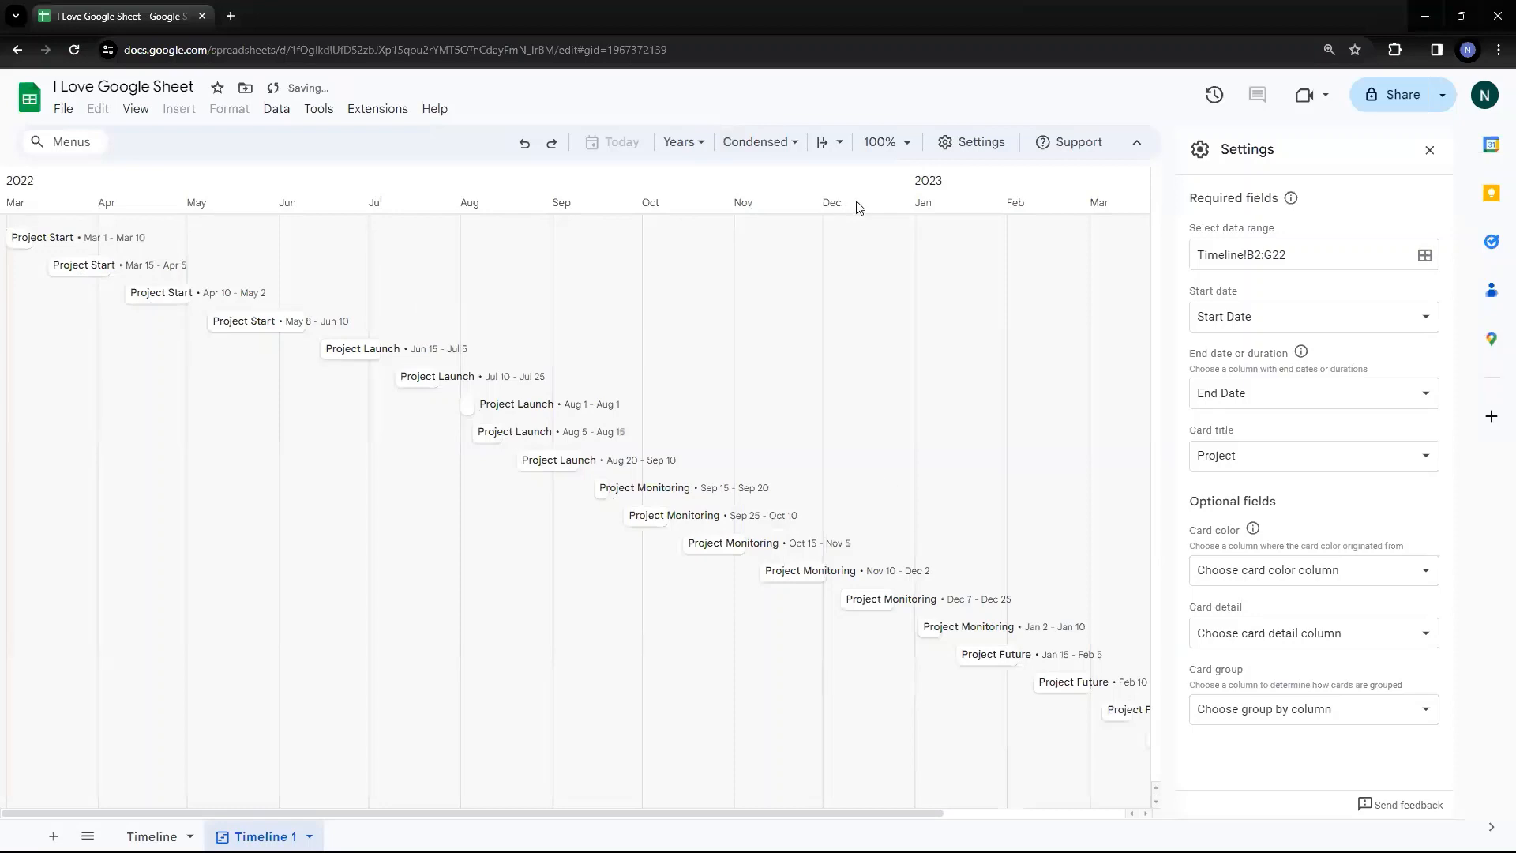
- Show the timeline cards in collapsed view and open the details of the May 8 to June 10 Project Start card
{"action": "left_click", "coordinate": [788, 144]}
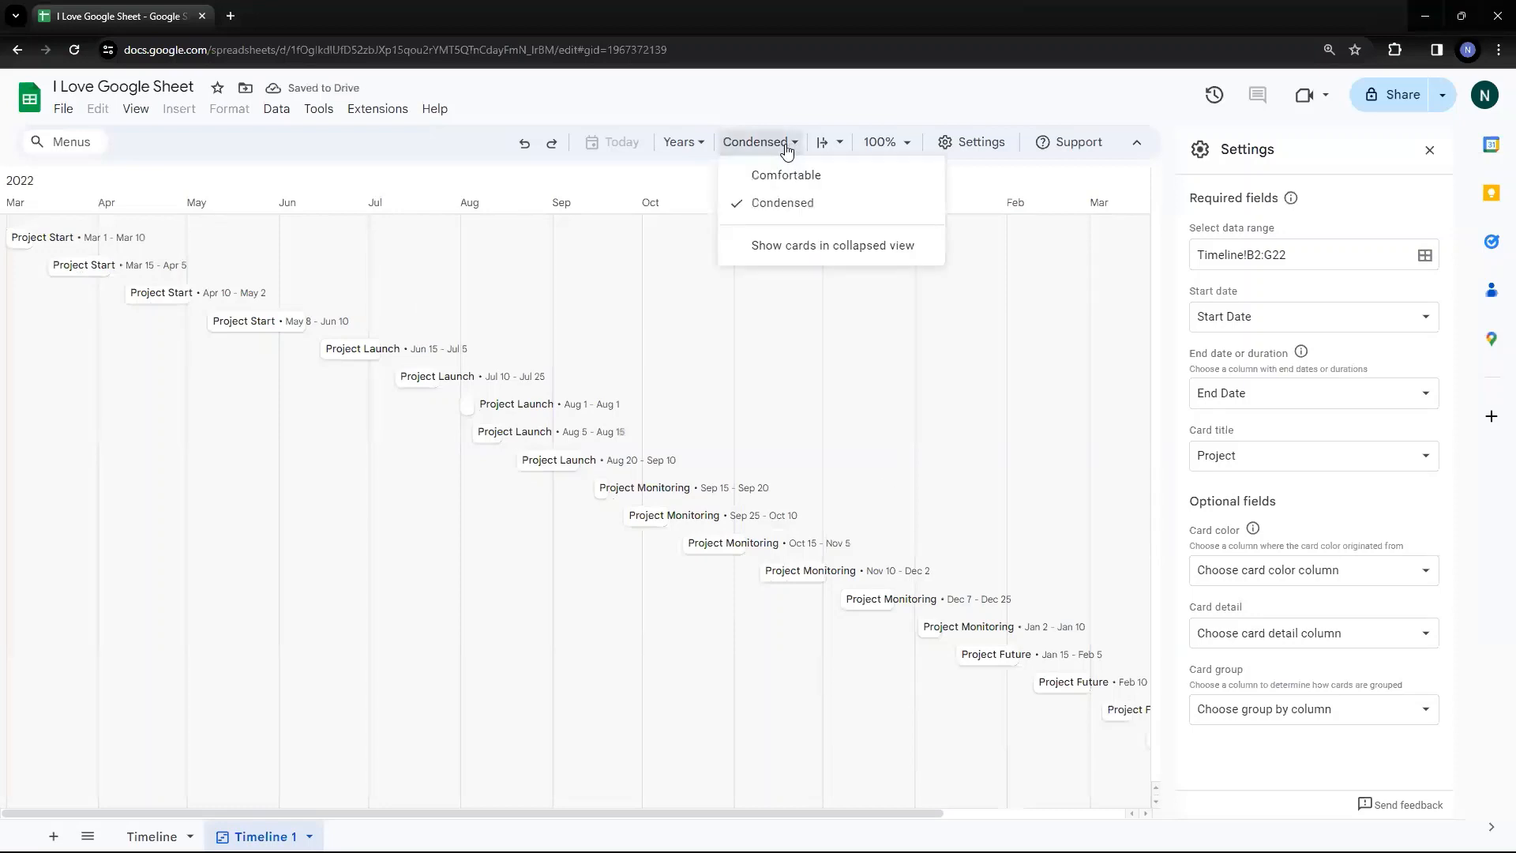
{"action": "left_click", "coordinate": [791, 247]}
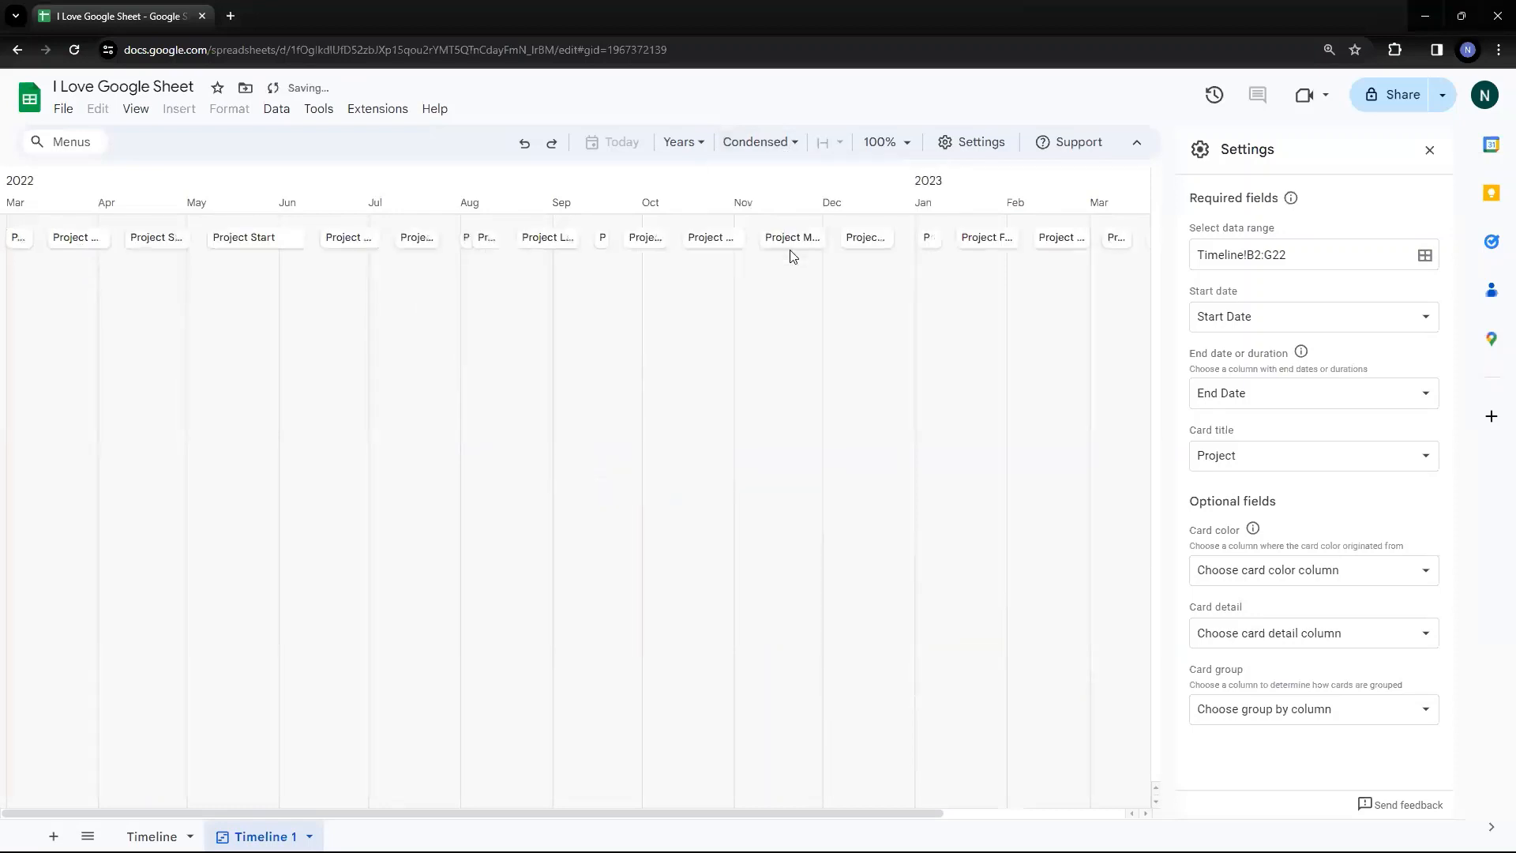
{"action": "left_click", "coordinate": [265, 246]}
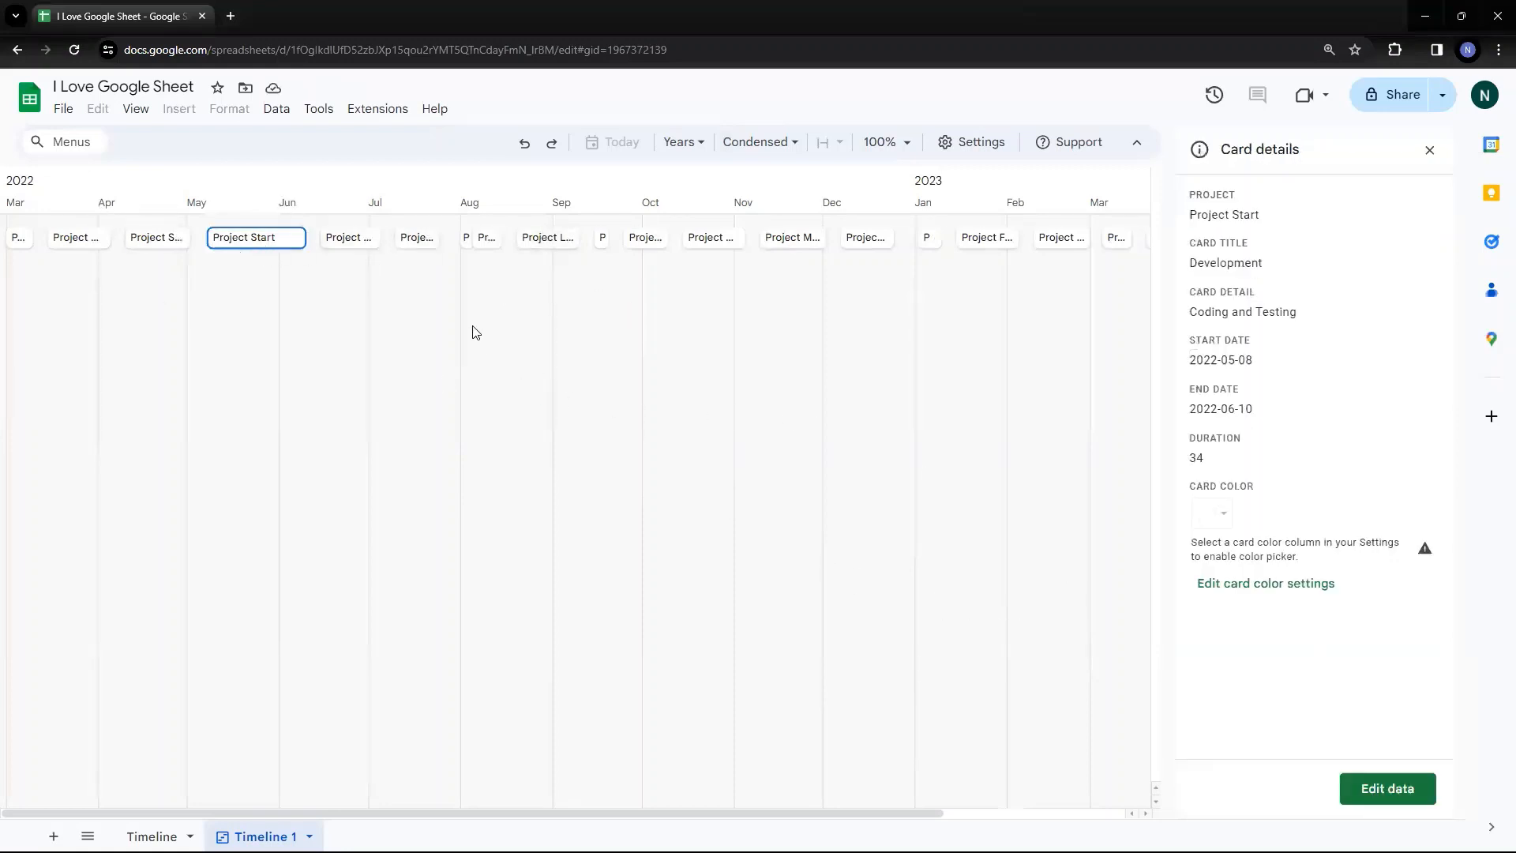
- Turn off the collapsed card view and let the card text overflow past the card edges
{"action": "left_click", "coordinate": [792, 144]}
{"action": "left_click", "coordinate": [796, 244]}
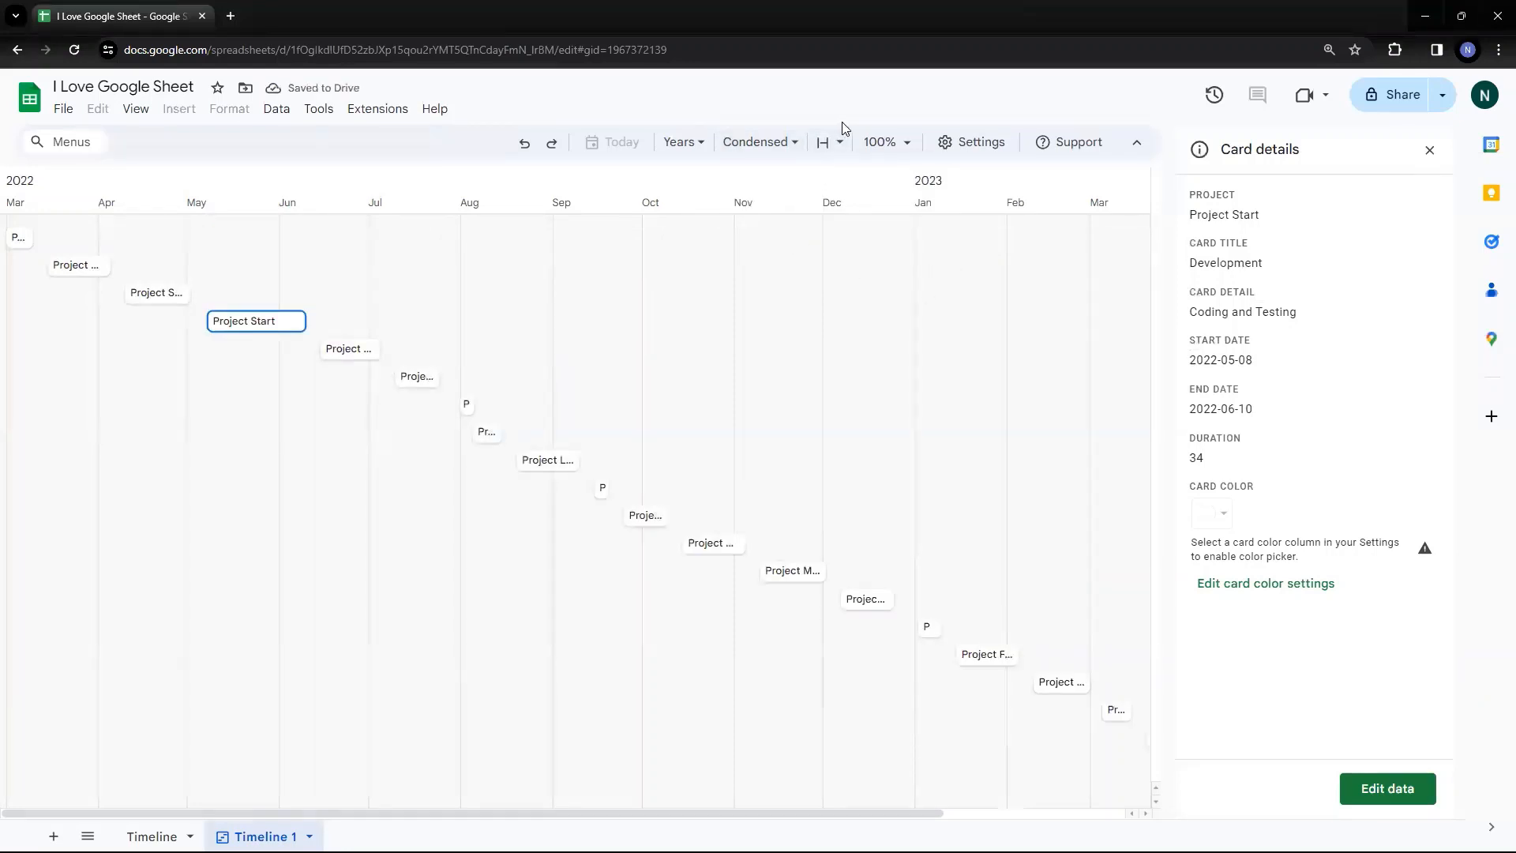
{"action": "left_click", "coordinate": [841, 143]}
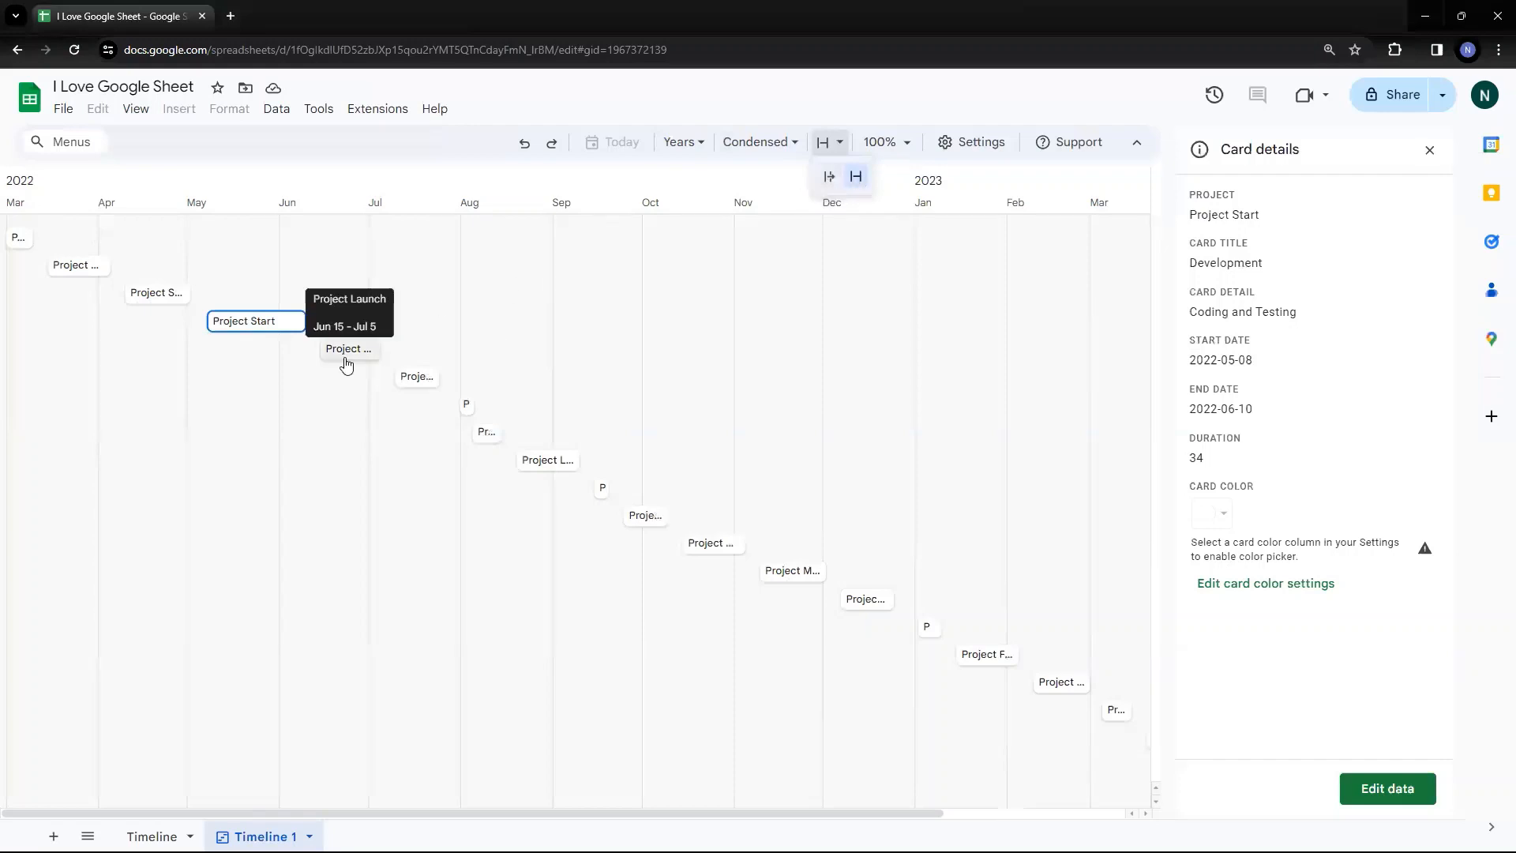
{"action": "left_click", "coordinate": [830, 177]}
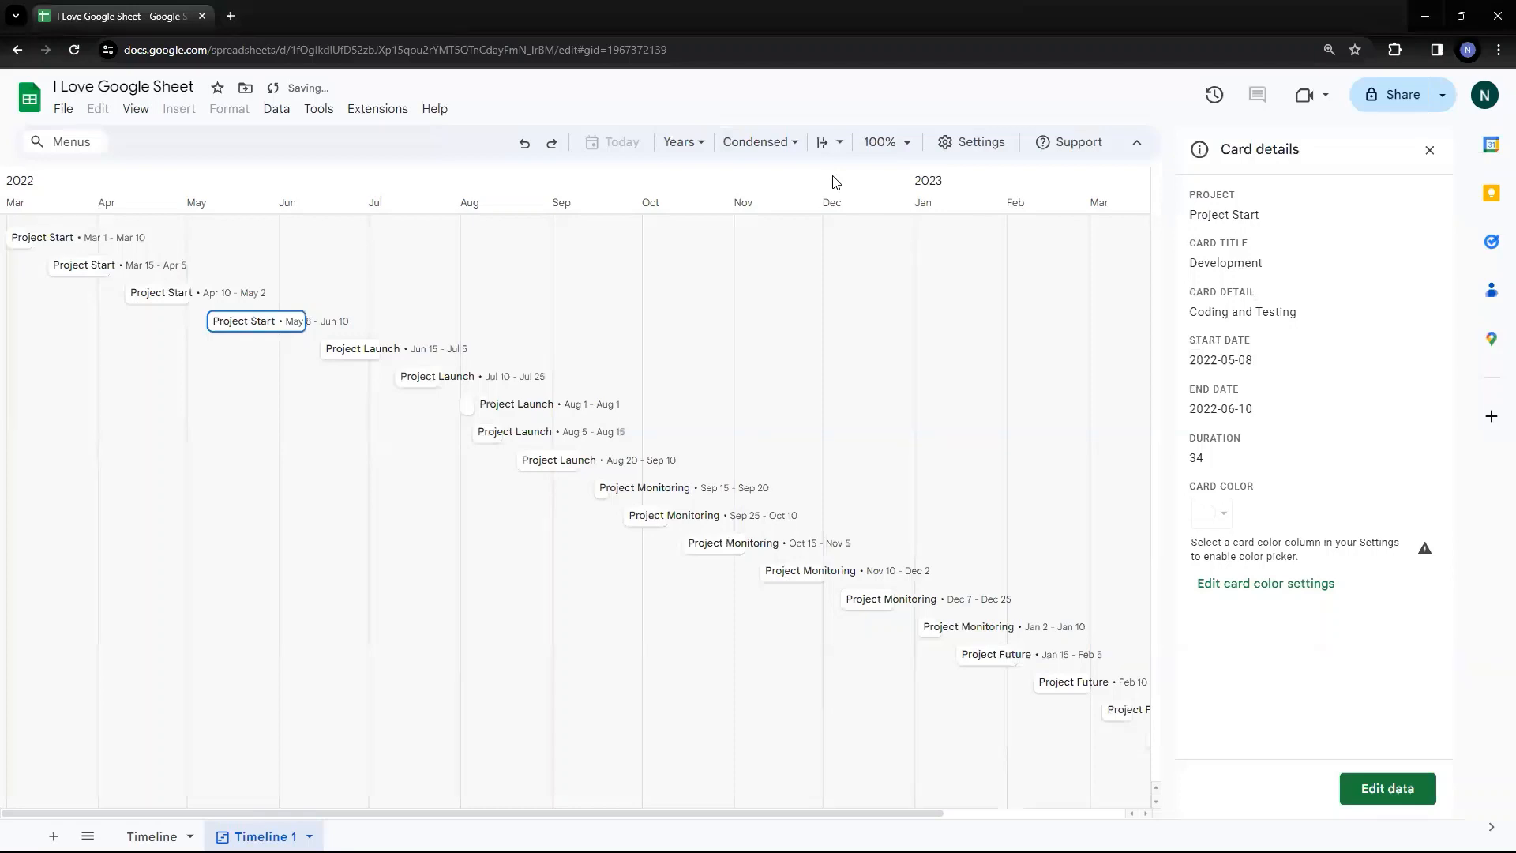
- Try clipping the timeline card text to the card edges, and return it to overflow
{"action": "left_click", "coordinate": [840, 142]}
{"action": "left_click", "coordinate": [860, 177]}
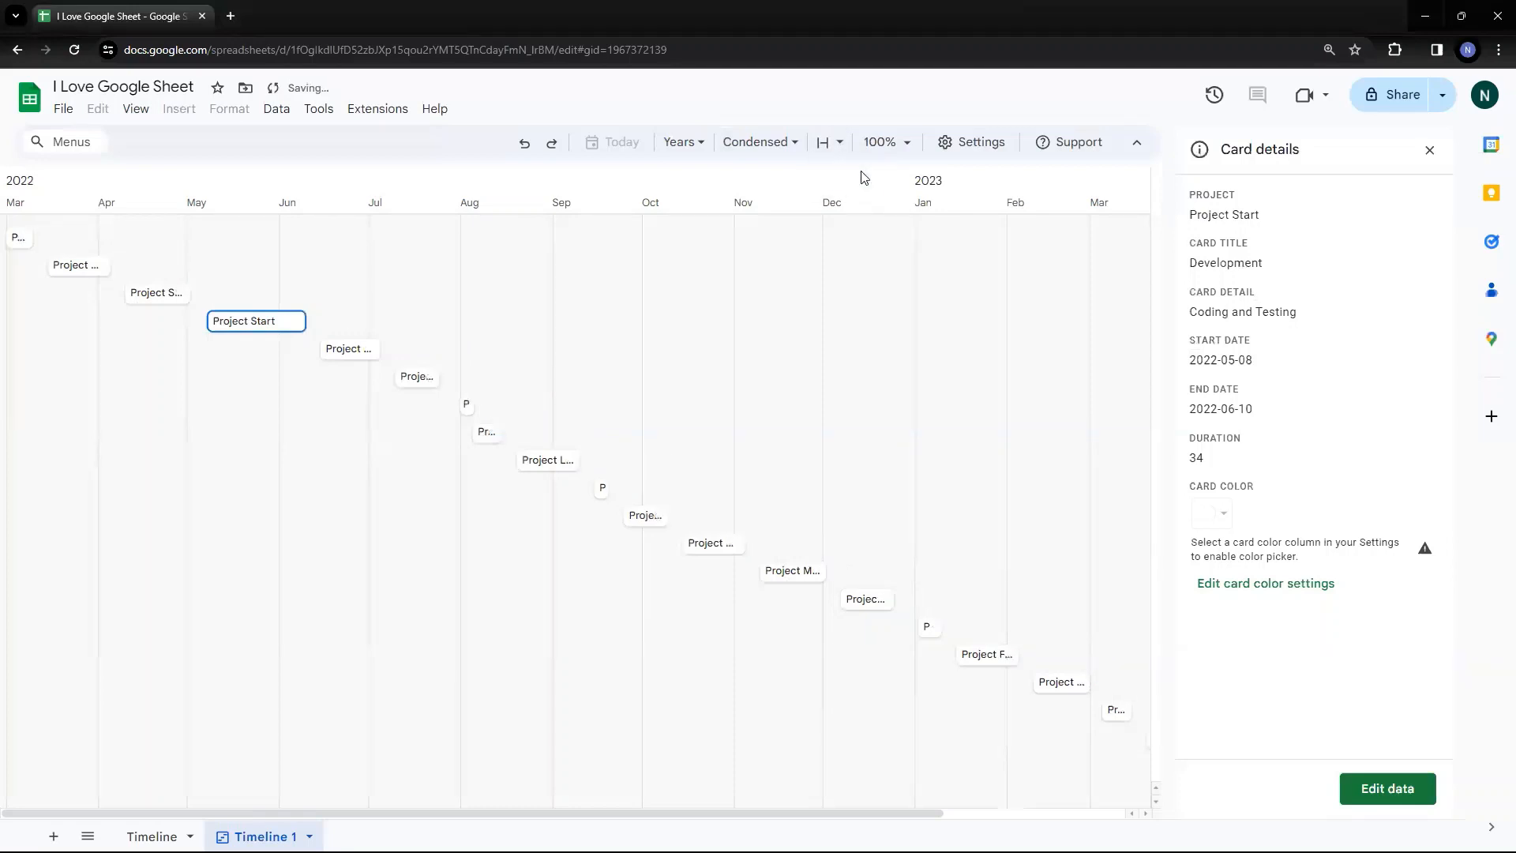
{"action": "left_click", "coordinate": [831, 142]}
{"action": "left_click", "coordinate": [831, 183]}
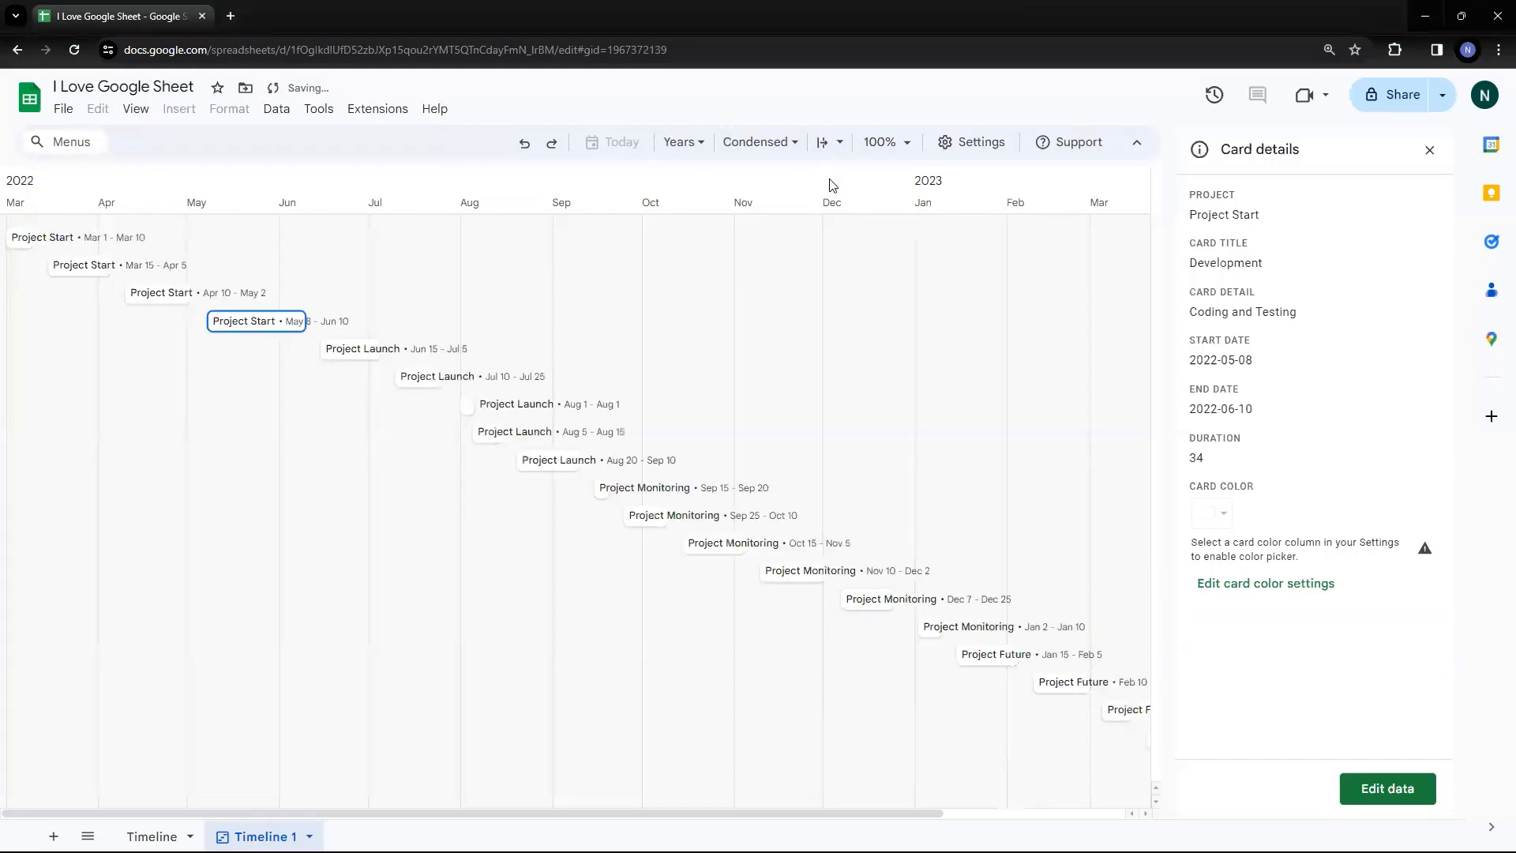
- Review the timeline's settings and view the details of the May 8, Jun 15 and Aug 1 cards
{"action": "left_click", "coordinate": [983, 145]}
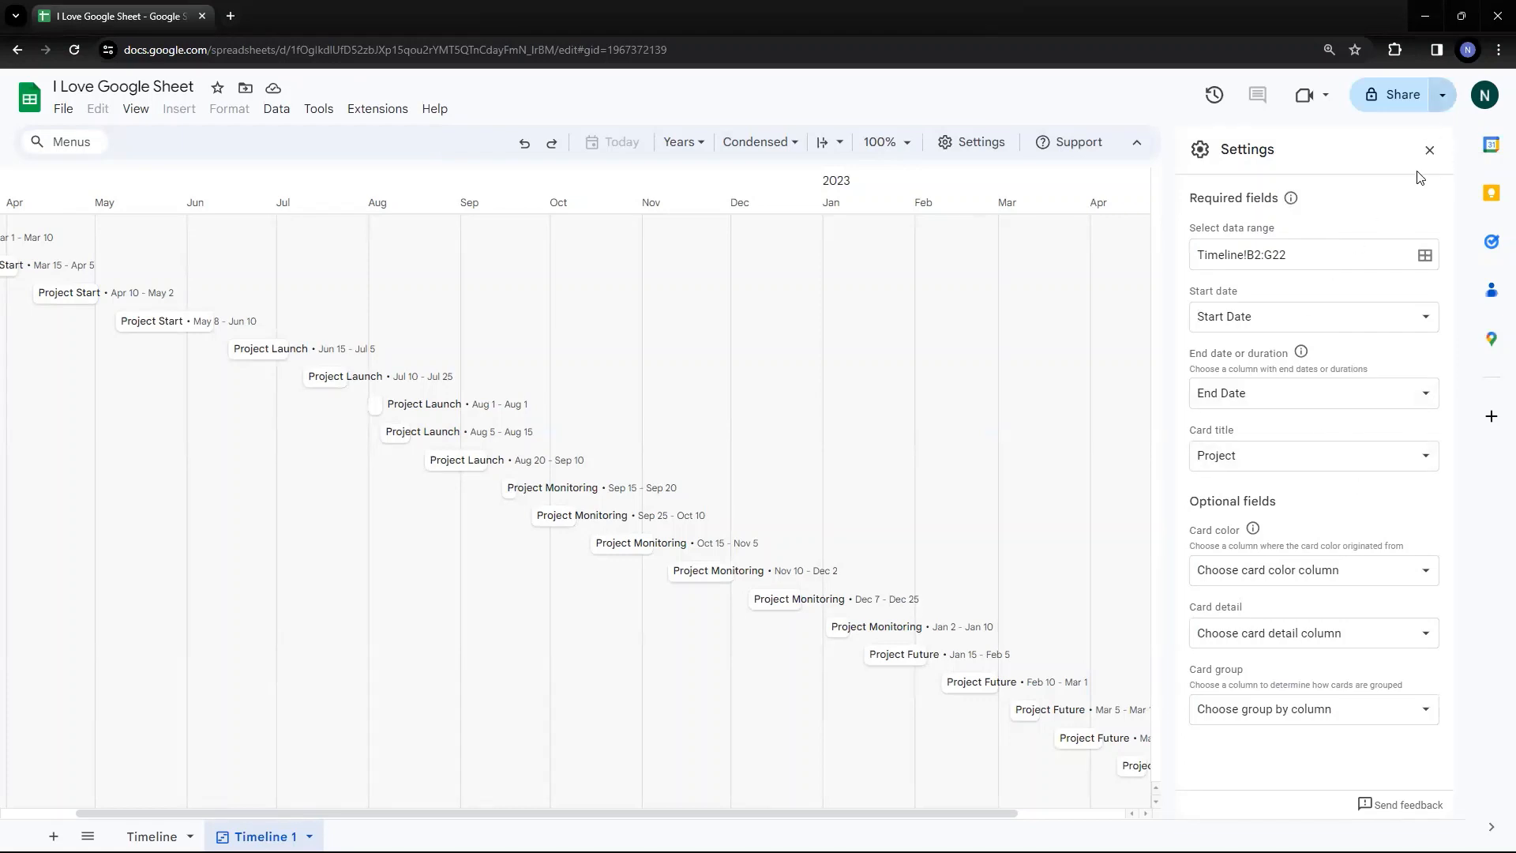
{"action": "left_click", "coordinate": [1430, 149]}
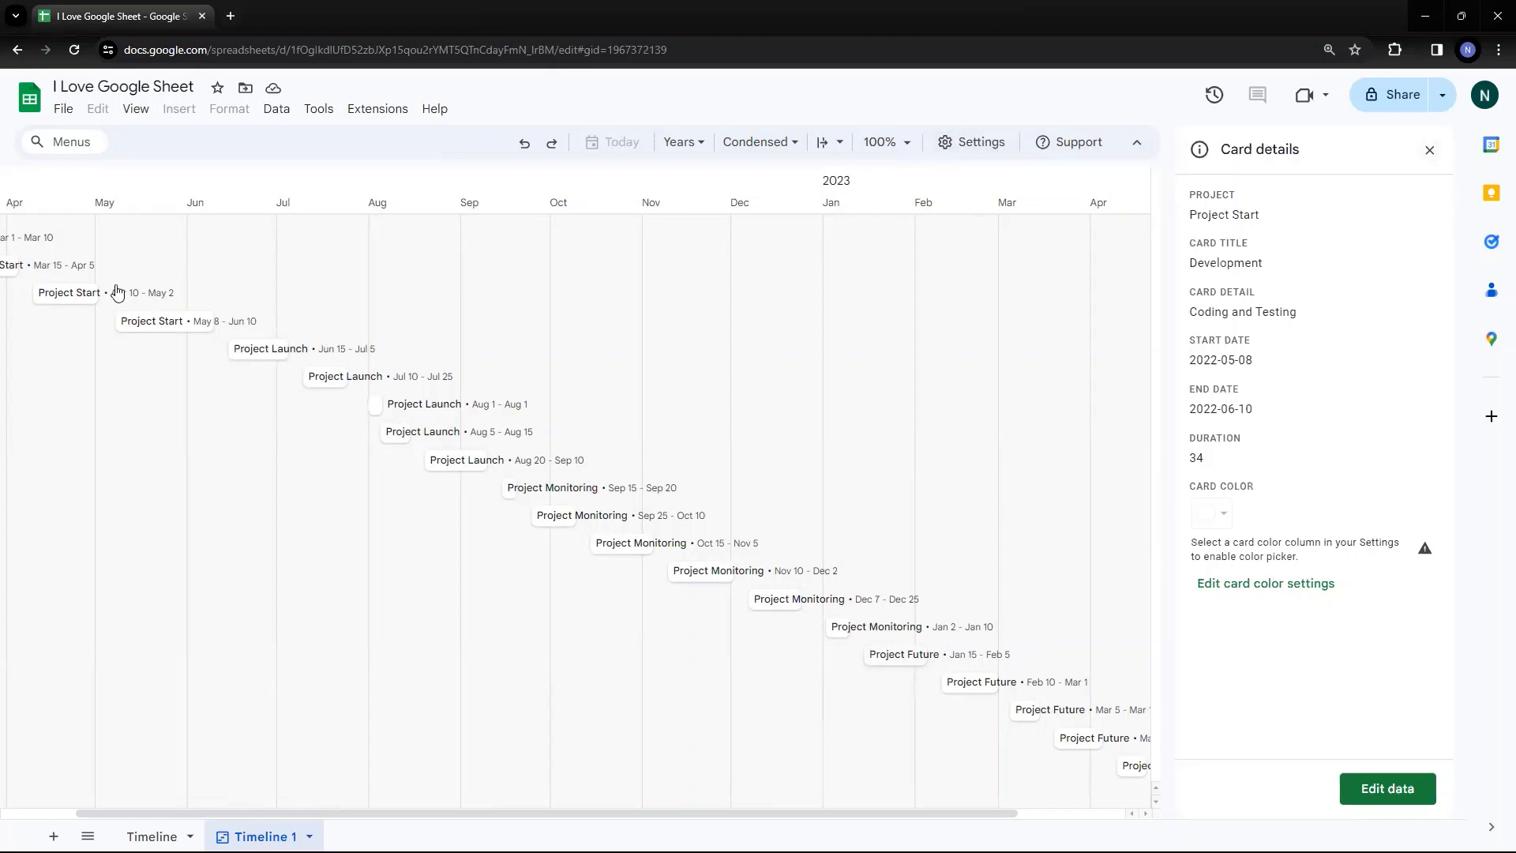
{"action": "left_click", "coordinate": [165, 329]}
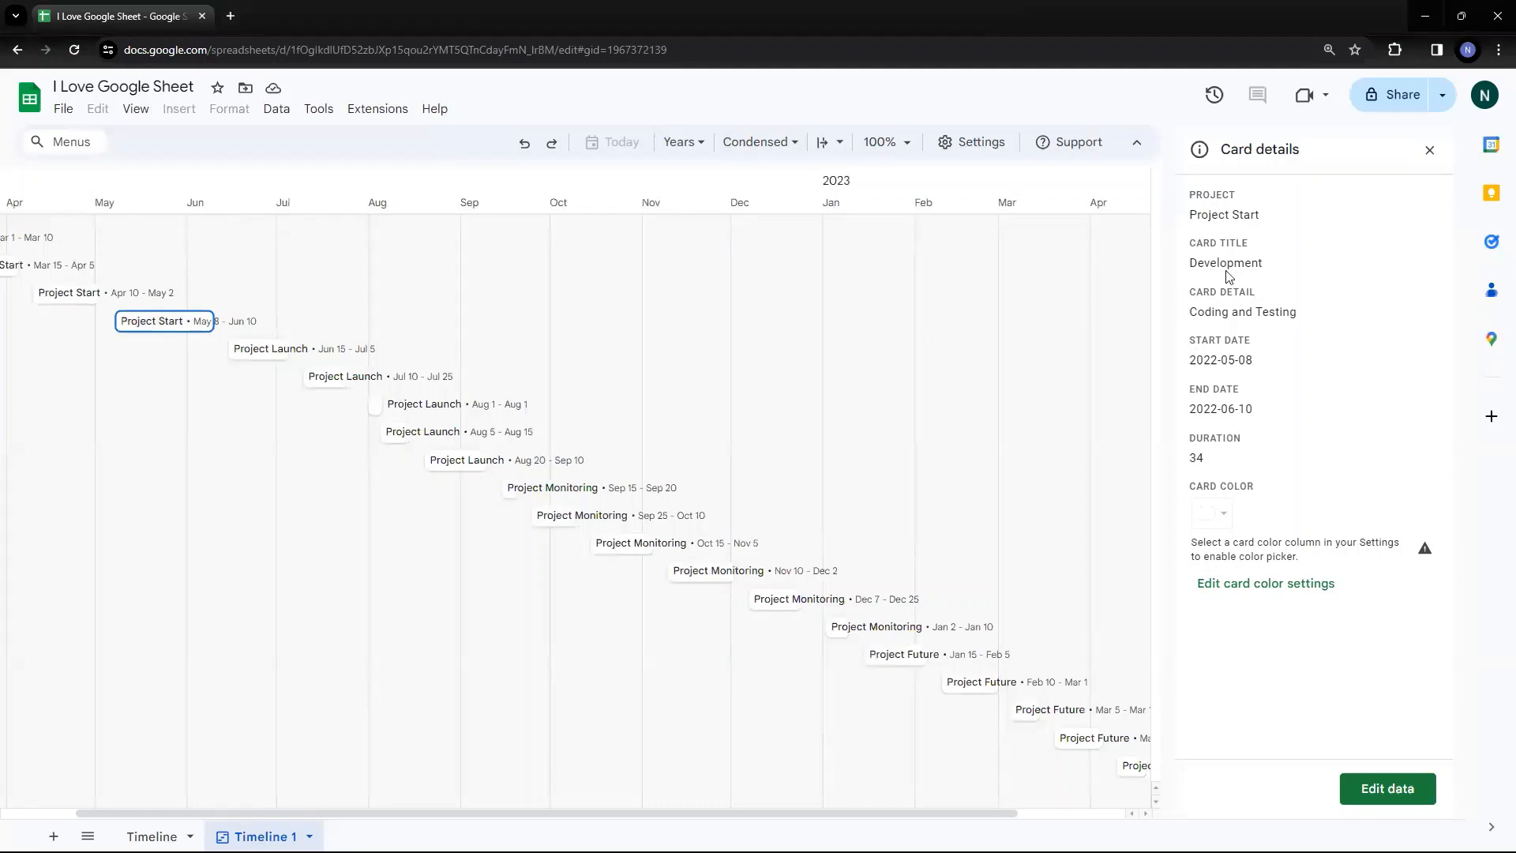
{"action": "left_click", "coordinate": [271, 353]}
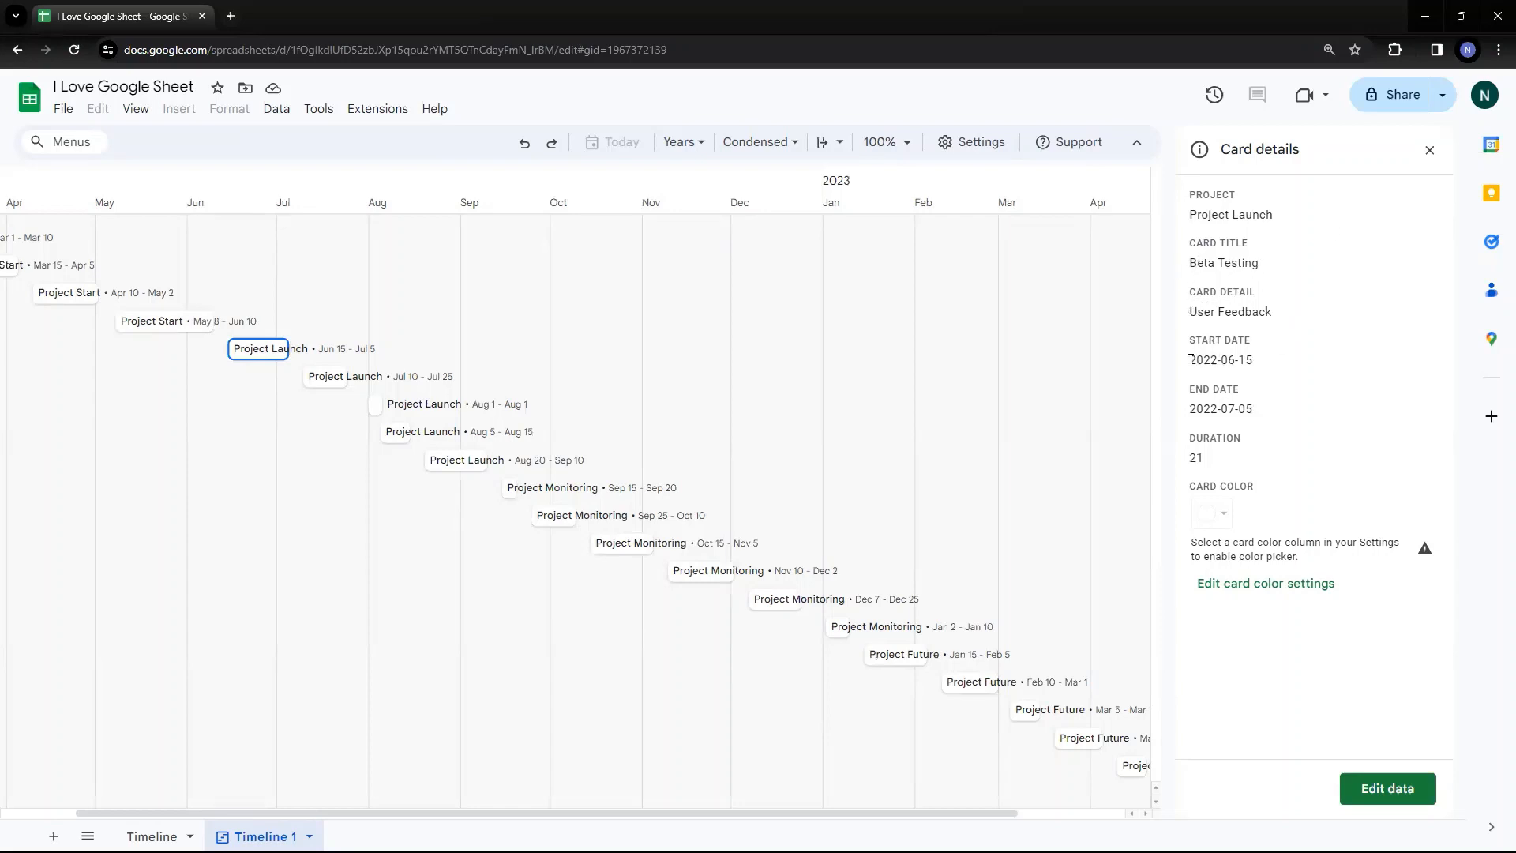
{"action": "left_click_drag", "start_coordinate": [1217, 360], "coordinate": [1277, 370]}
{"action": "left_click", "coordinate": [374, 404]}
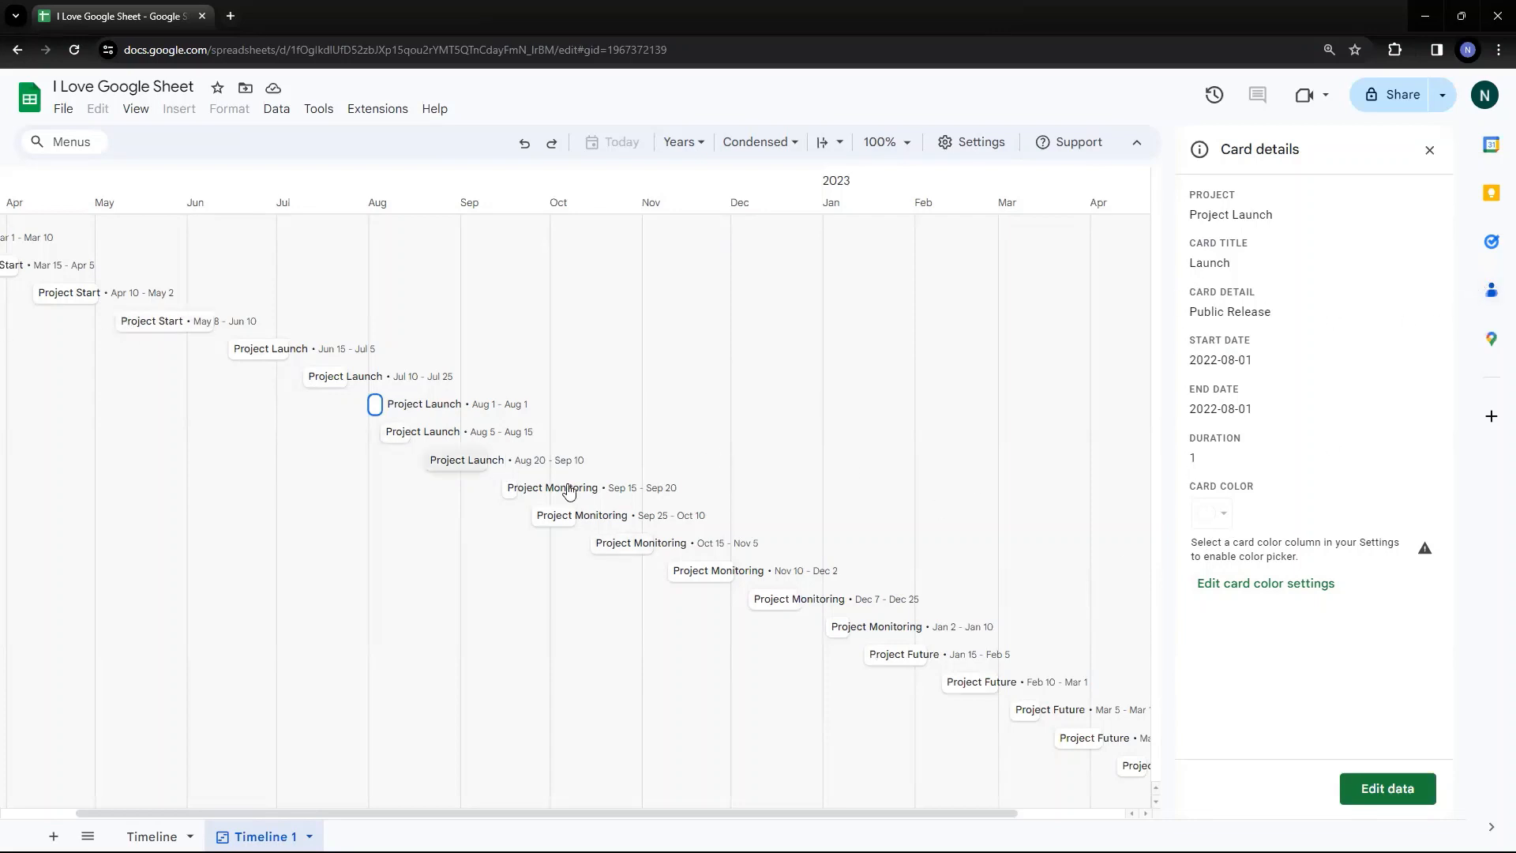
- Examine the card color column choices from the May 8 Project Start card's details, leave them unset and close the details
{"action": "left_click", "coordinate": [165, 321]}
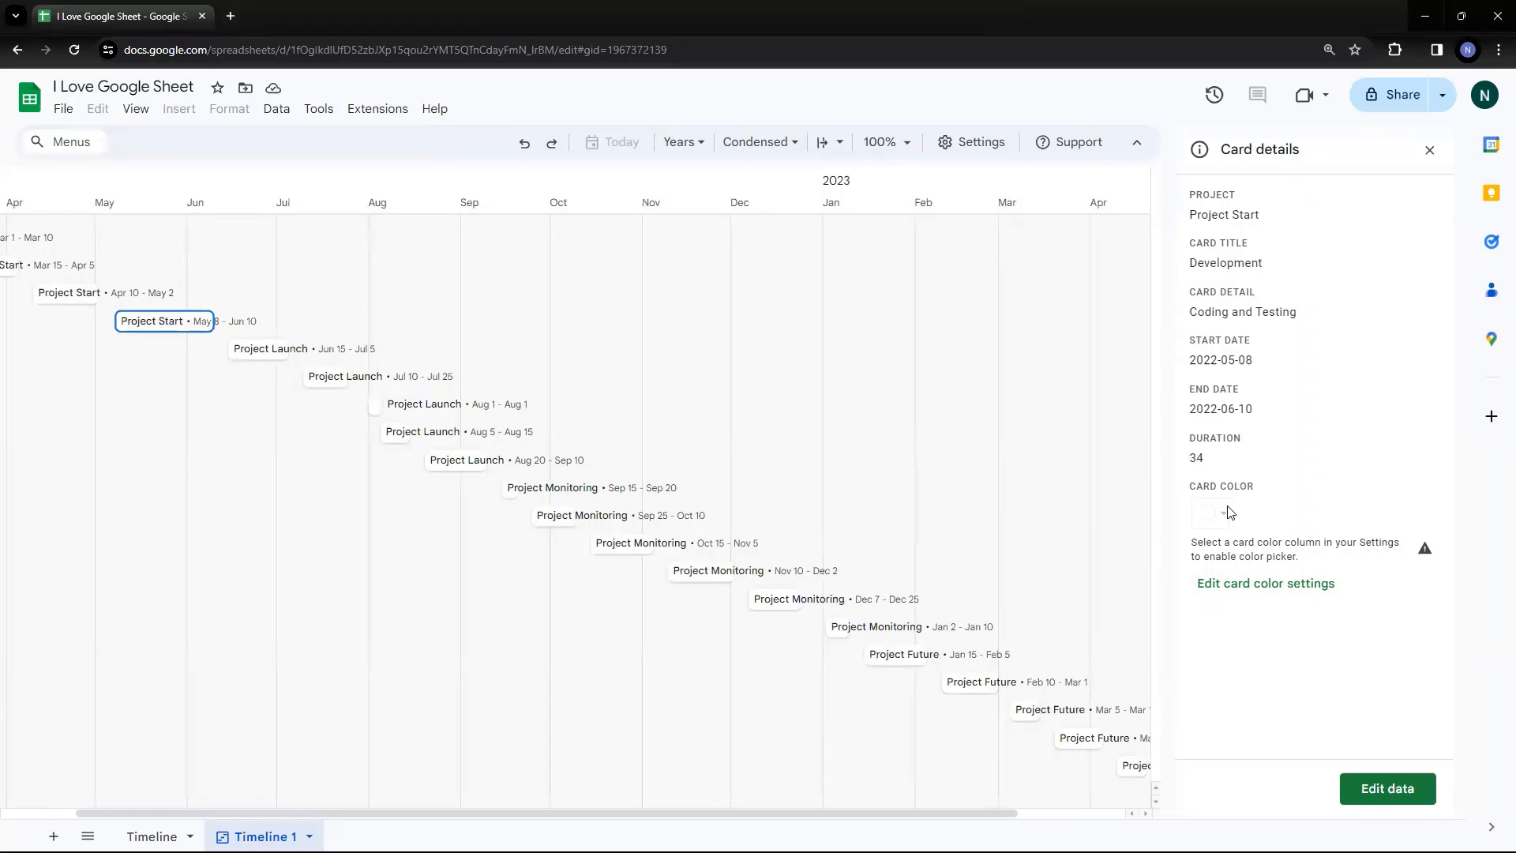
{"action": "left_click", "coordinate": [1267, 584]}
{"action": "left_click", "coordinate": [1295, 576]}
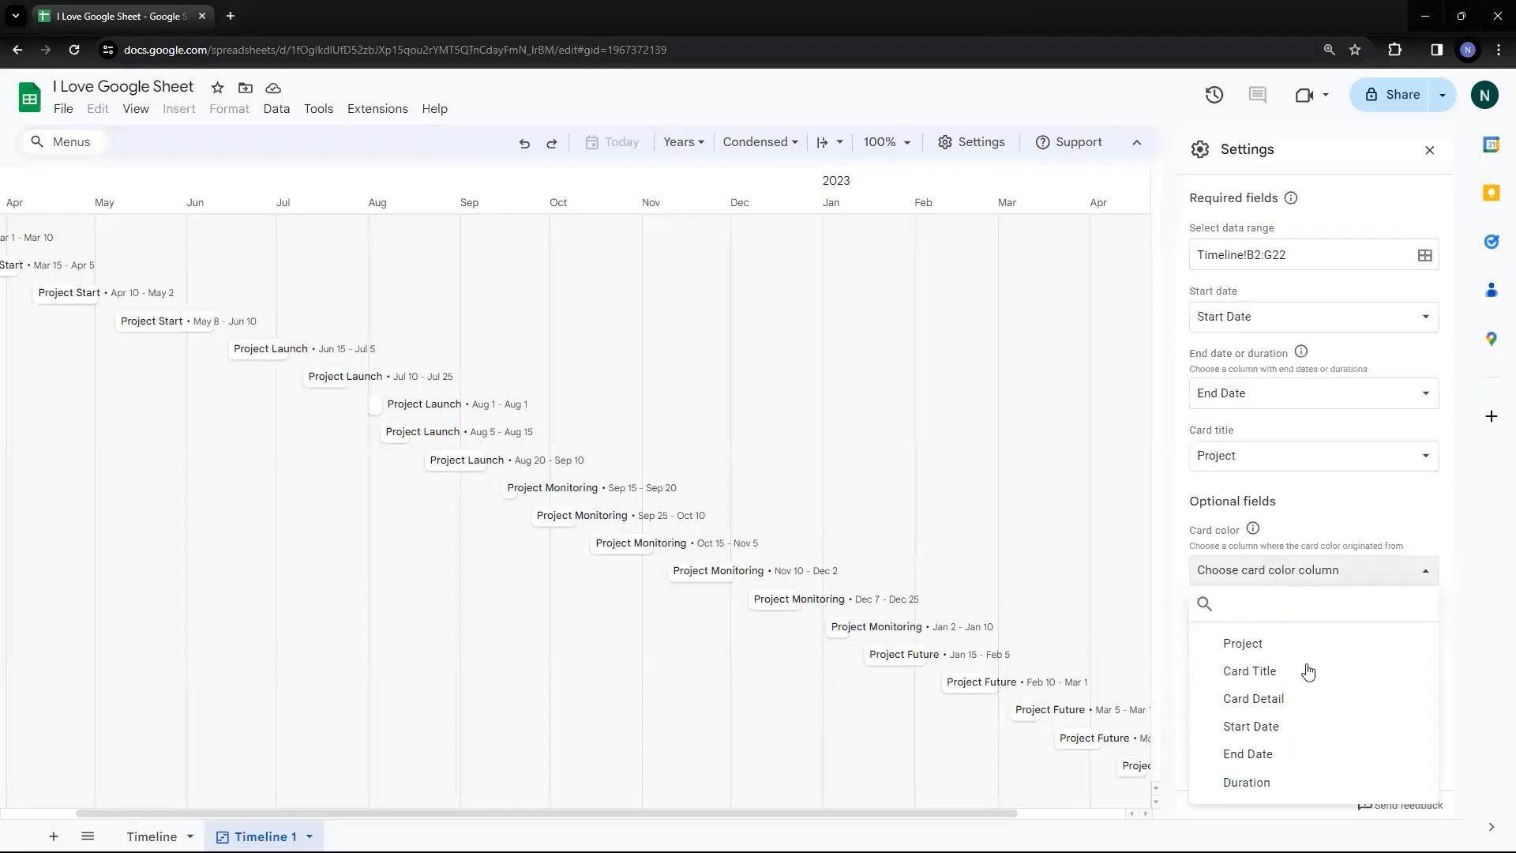
{"action": "left_click", "coordinate": [1363, 508]}
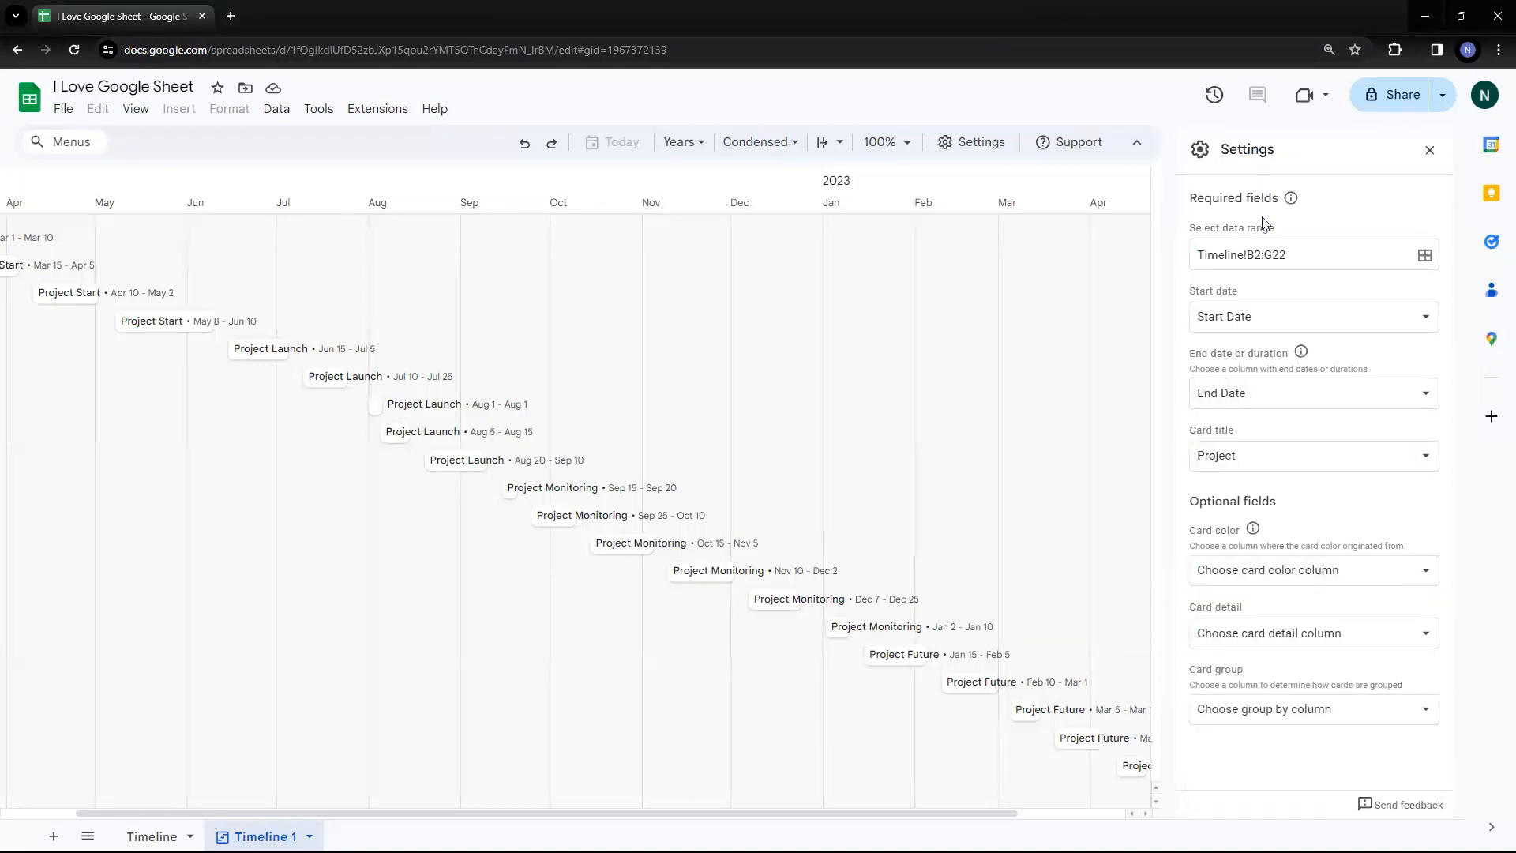
{"action": "left_click", "coordinate": [1431, 151]}
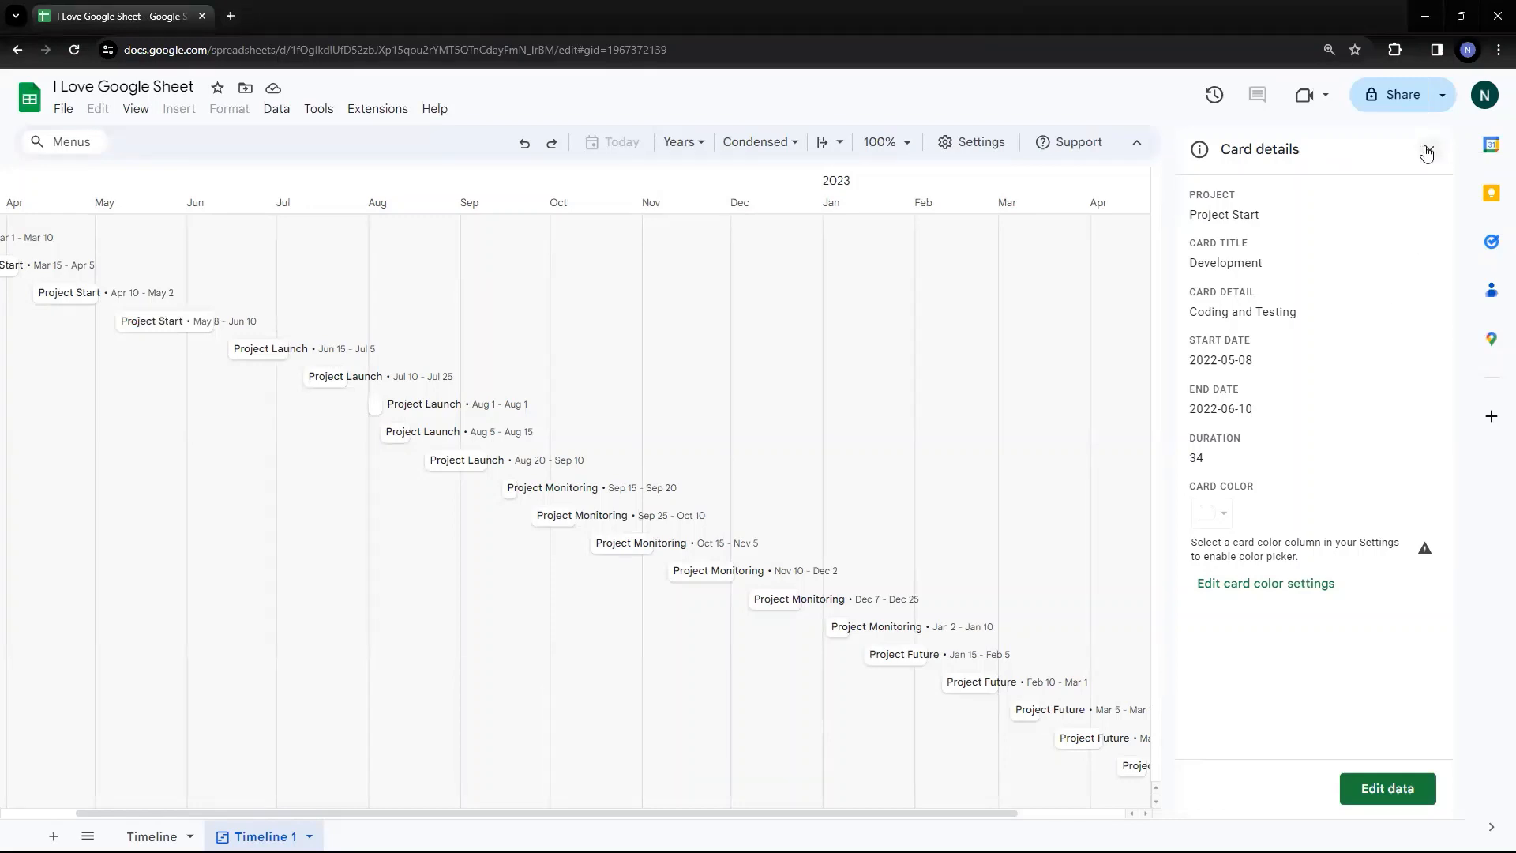
{"action": "left_click", "coordinate": [1428, 151]}
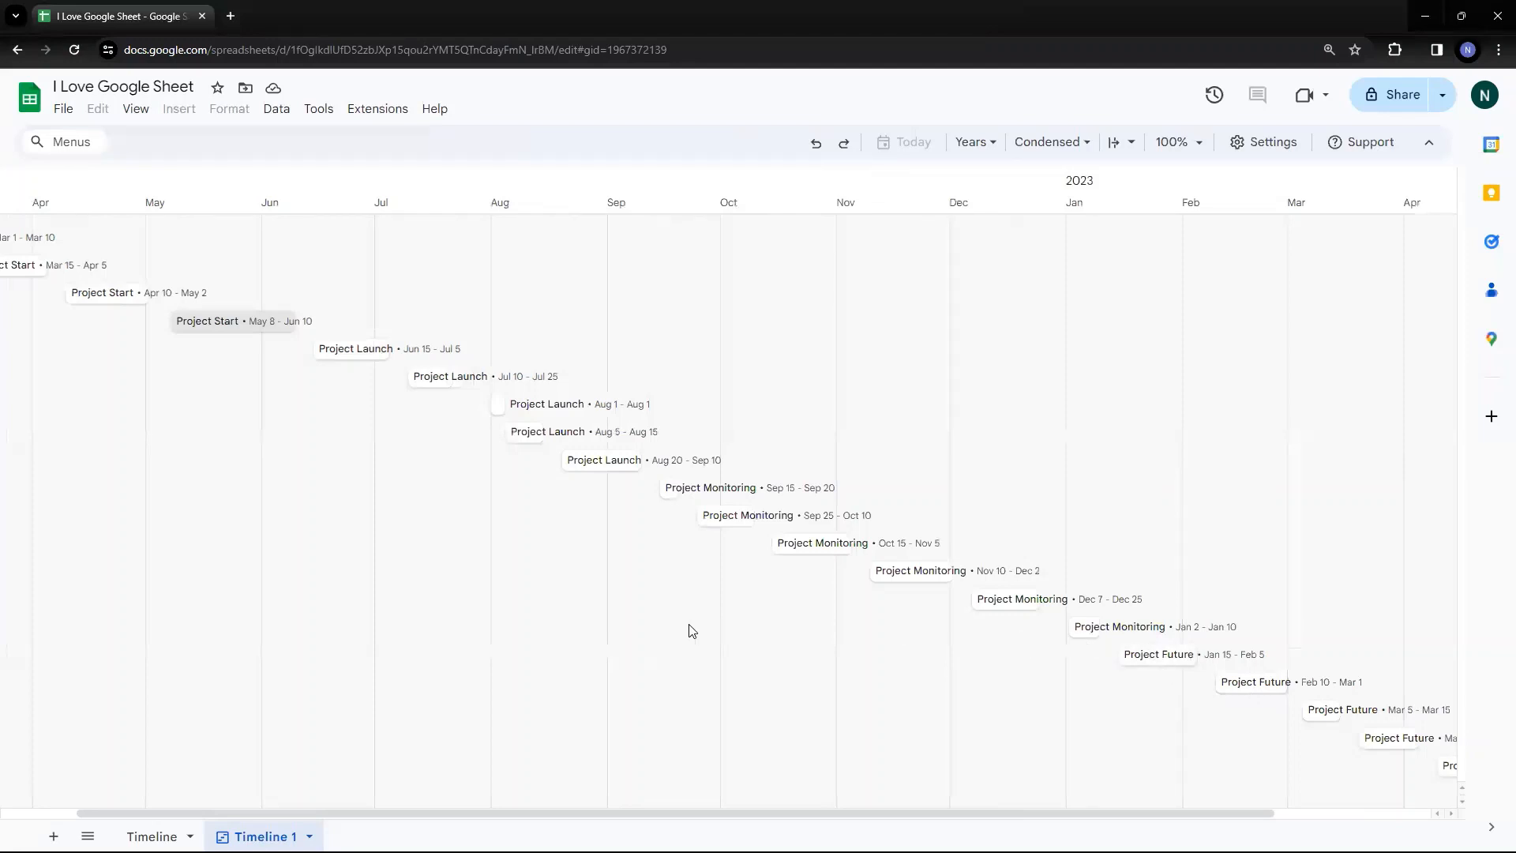
- Compare the timeline view with its source table on the Timeline sheet
{"action": "left_click", "coordinate": [152, 836]}
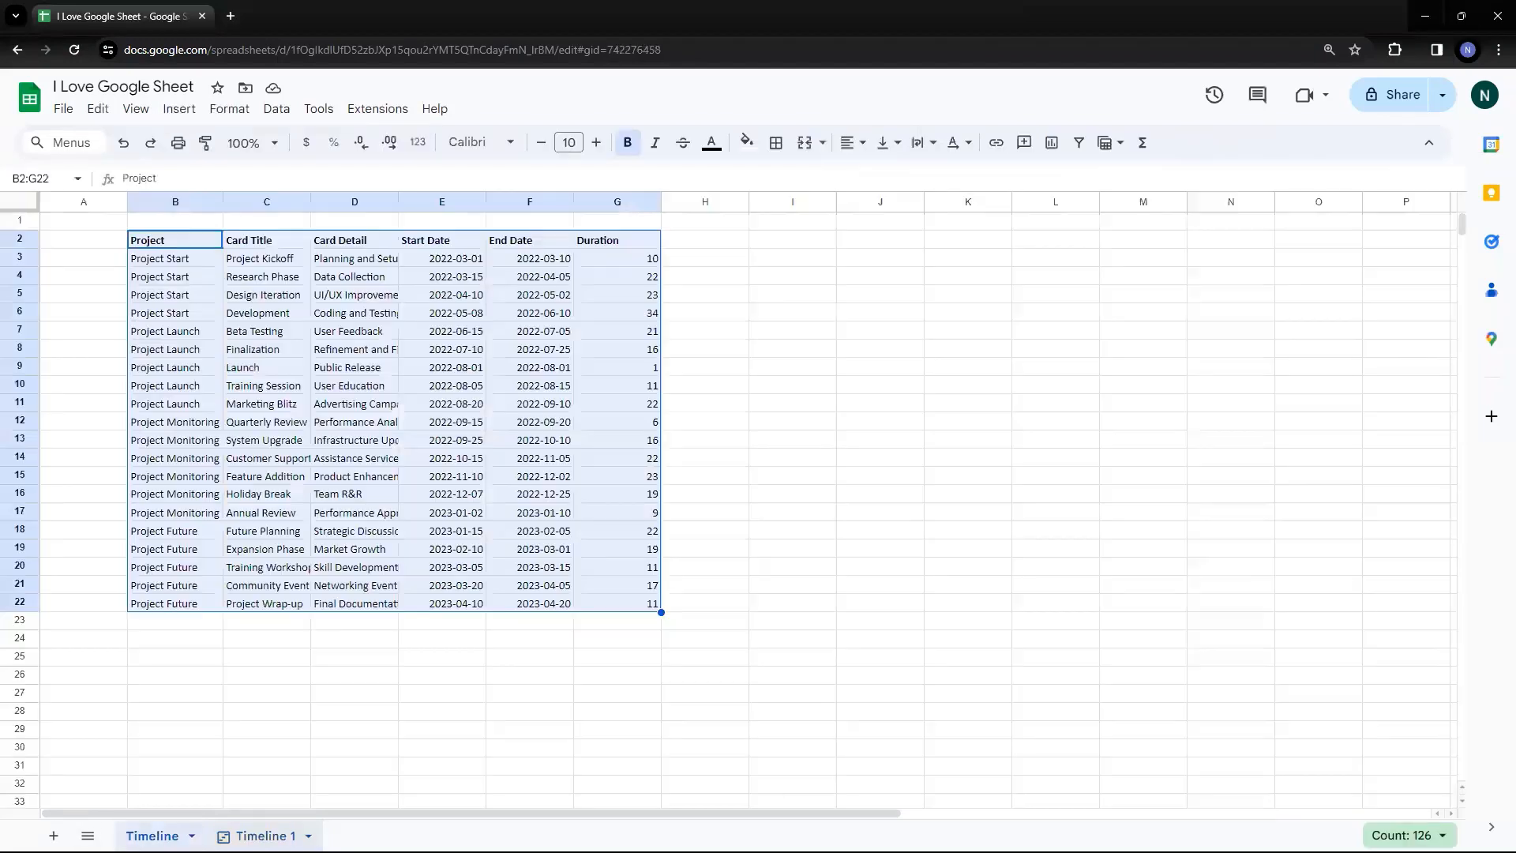
{"action": "left_click", "coordinate": [260, 835]}
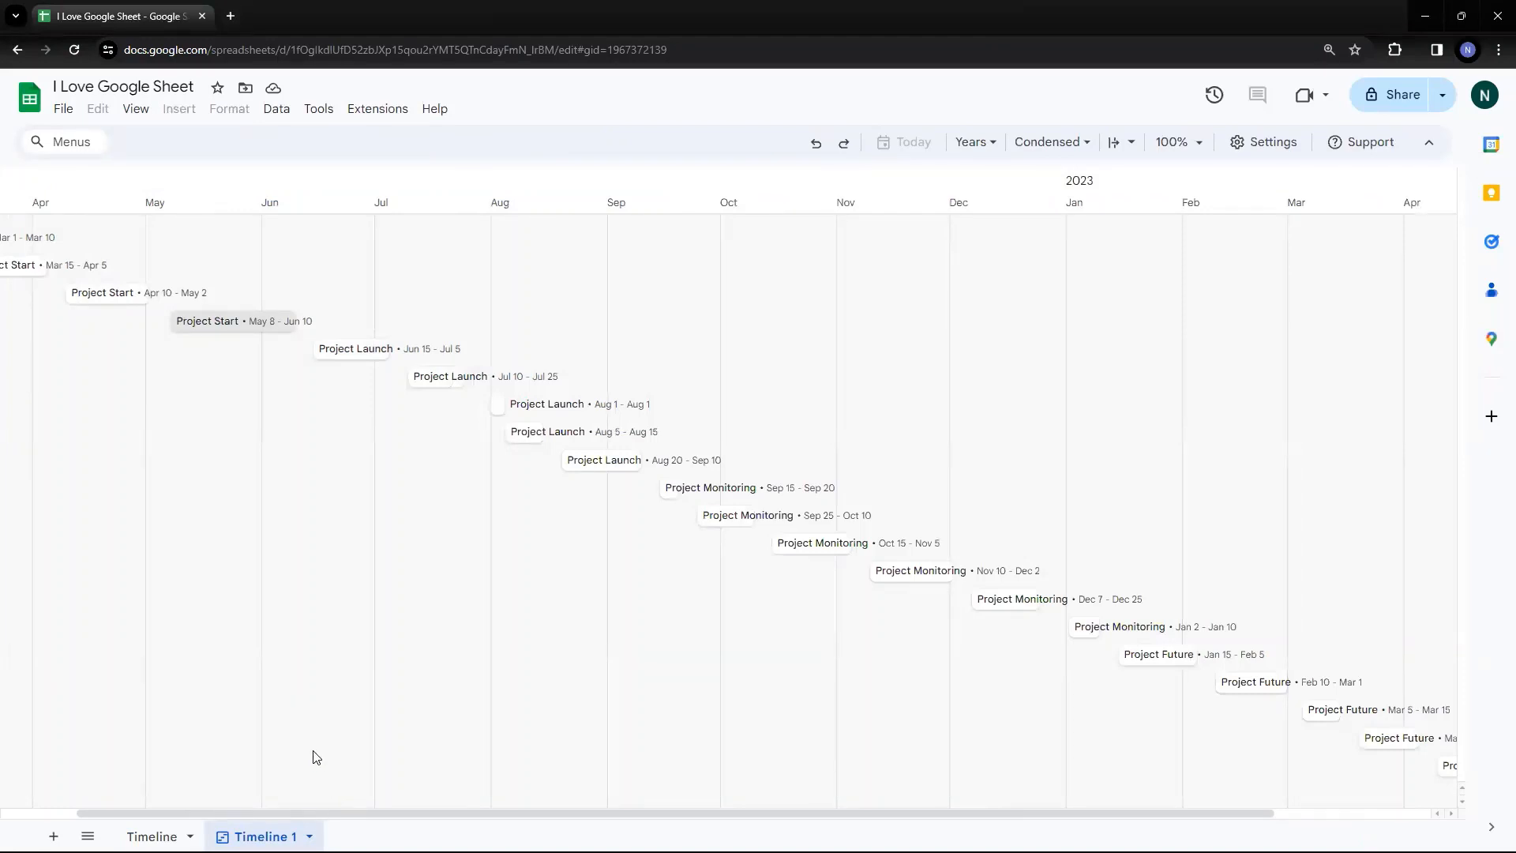
{"action": "left_click", "coordinate": [154, 836]}
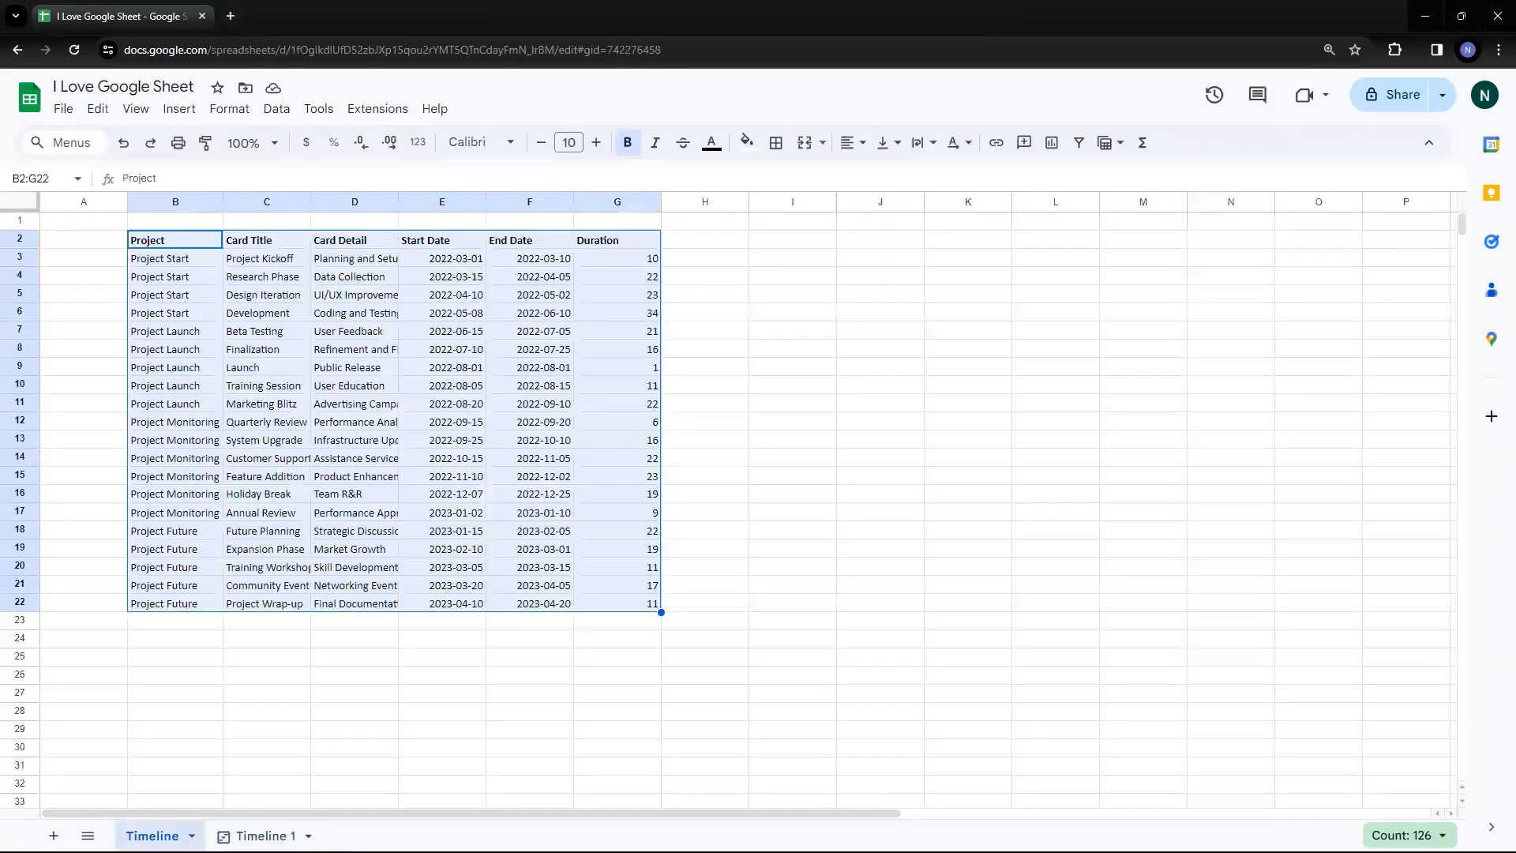
{"action": "left_click", "coordinate": [302, 677]}
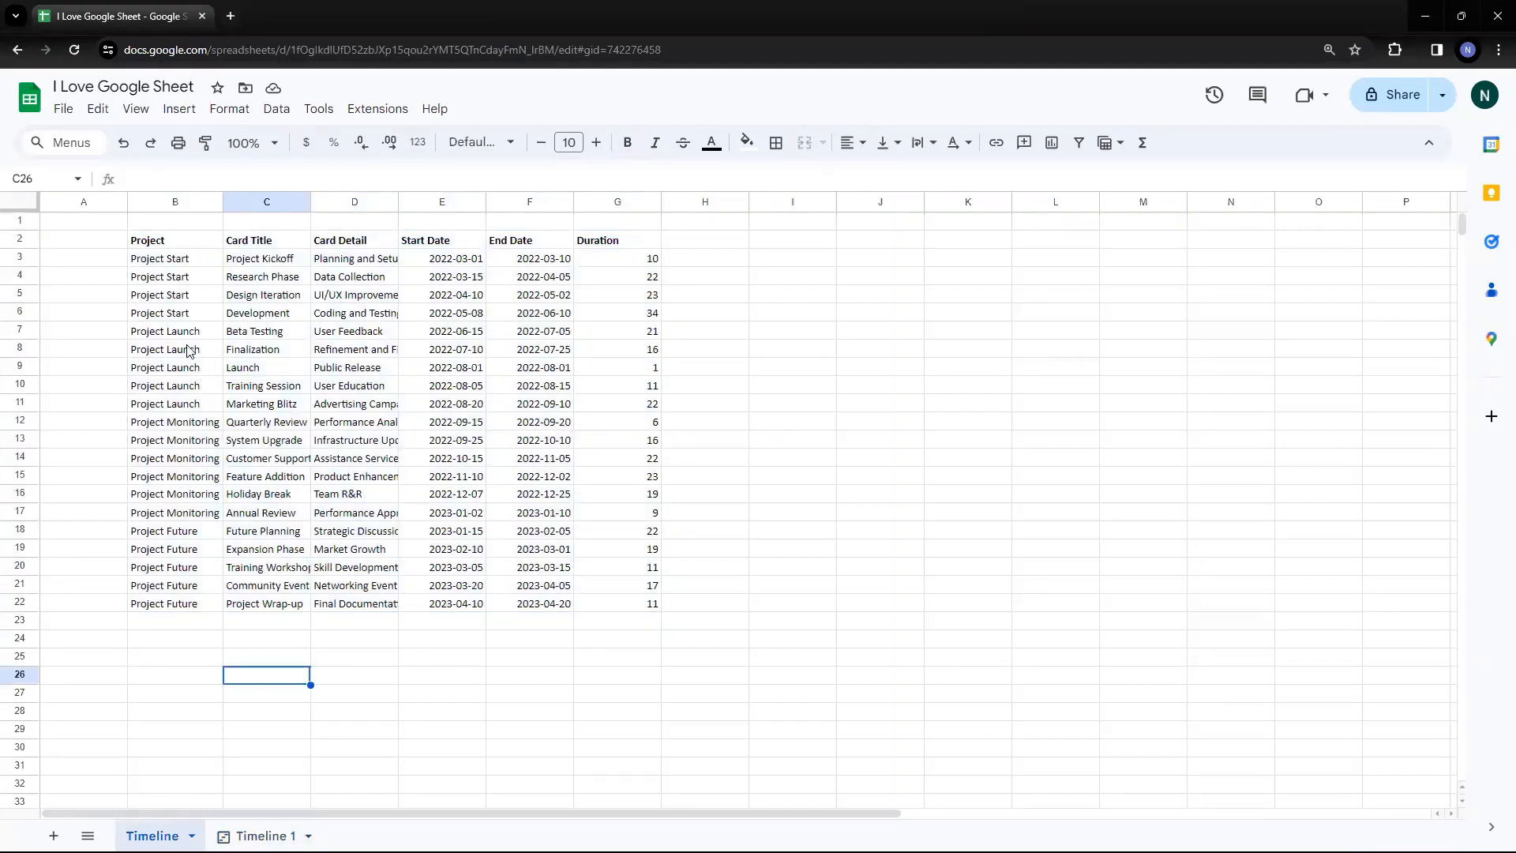
- Fill the Project Start card titles in C3:C6 with yellow
{"action": "left_click_drag", "start_coordinate": [266, 354], "coordinate": [265, 378]}
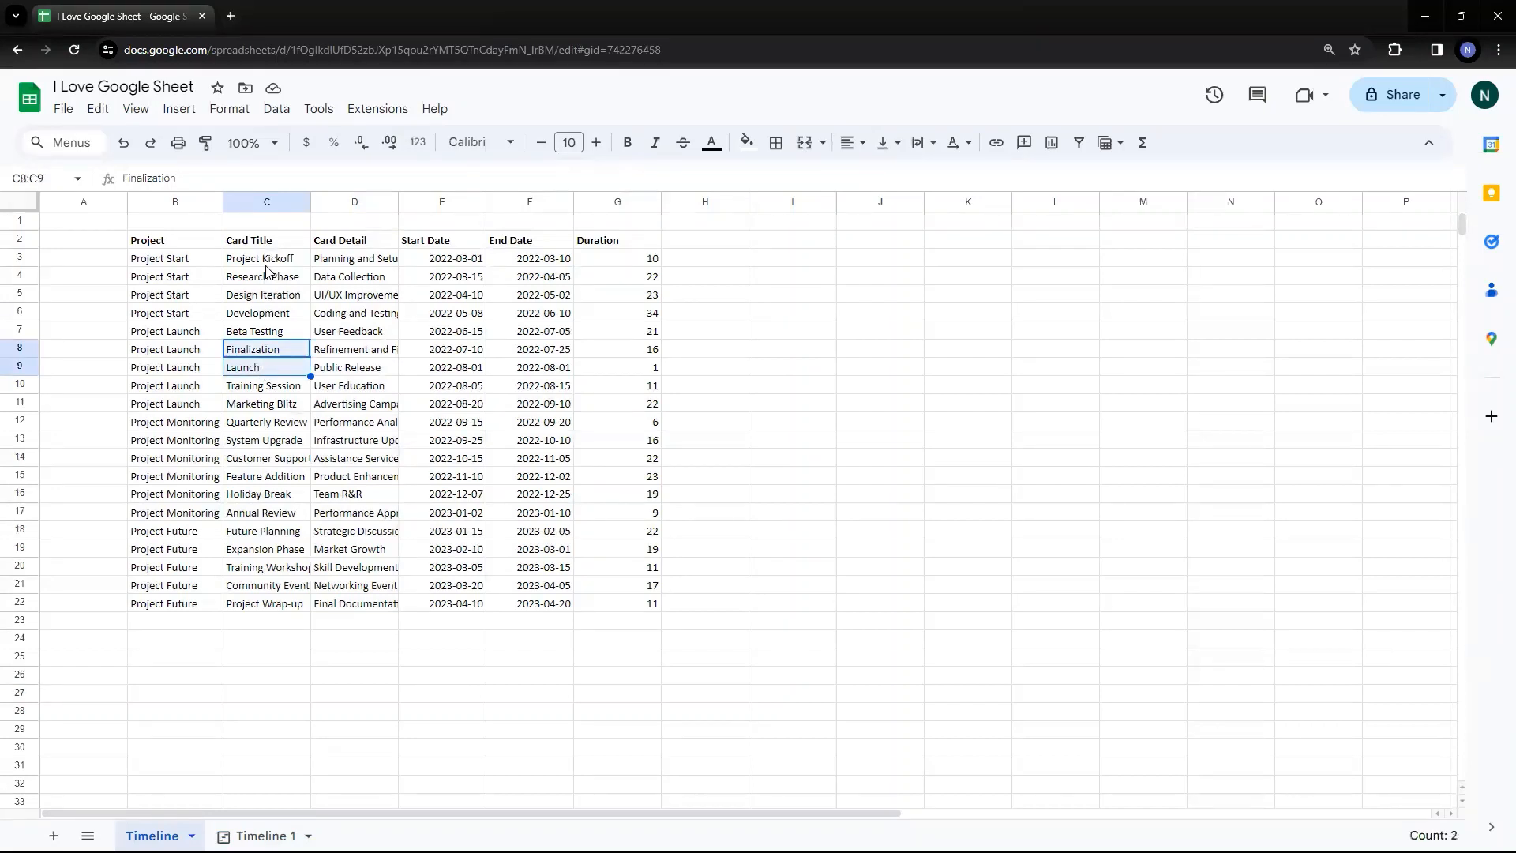
{"action": "left_click_drag", "start_coordinate": [266, 265], "coordinate": [267, 314]}
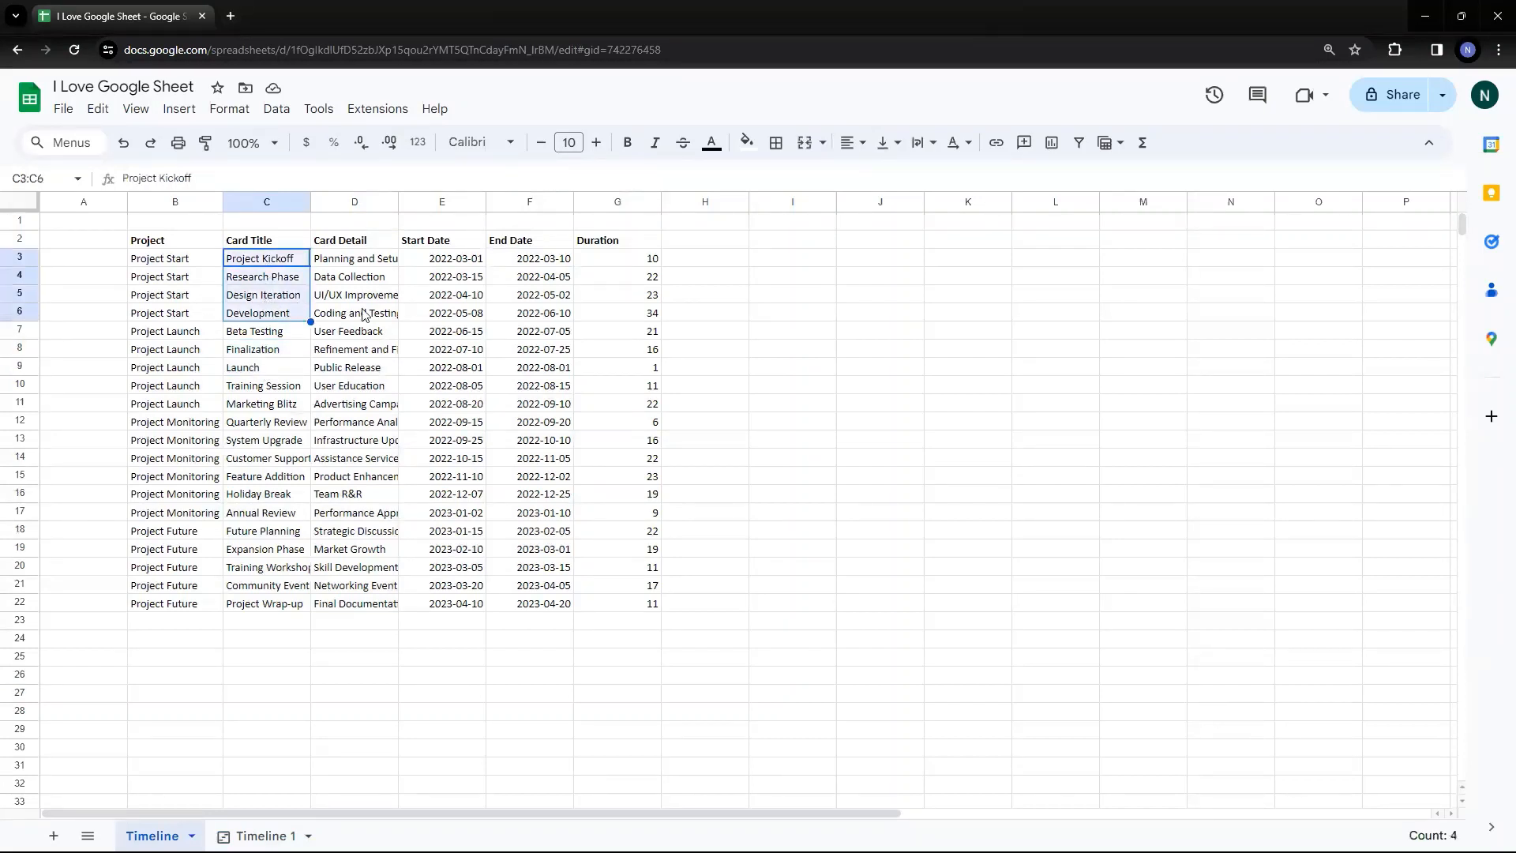
{"action": "left_click", "coordinate": [746, 142]}
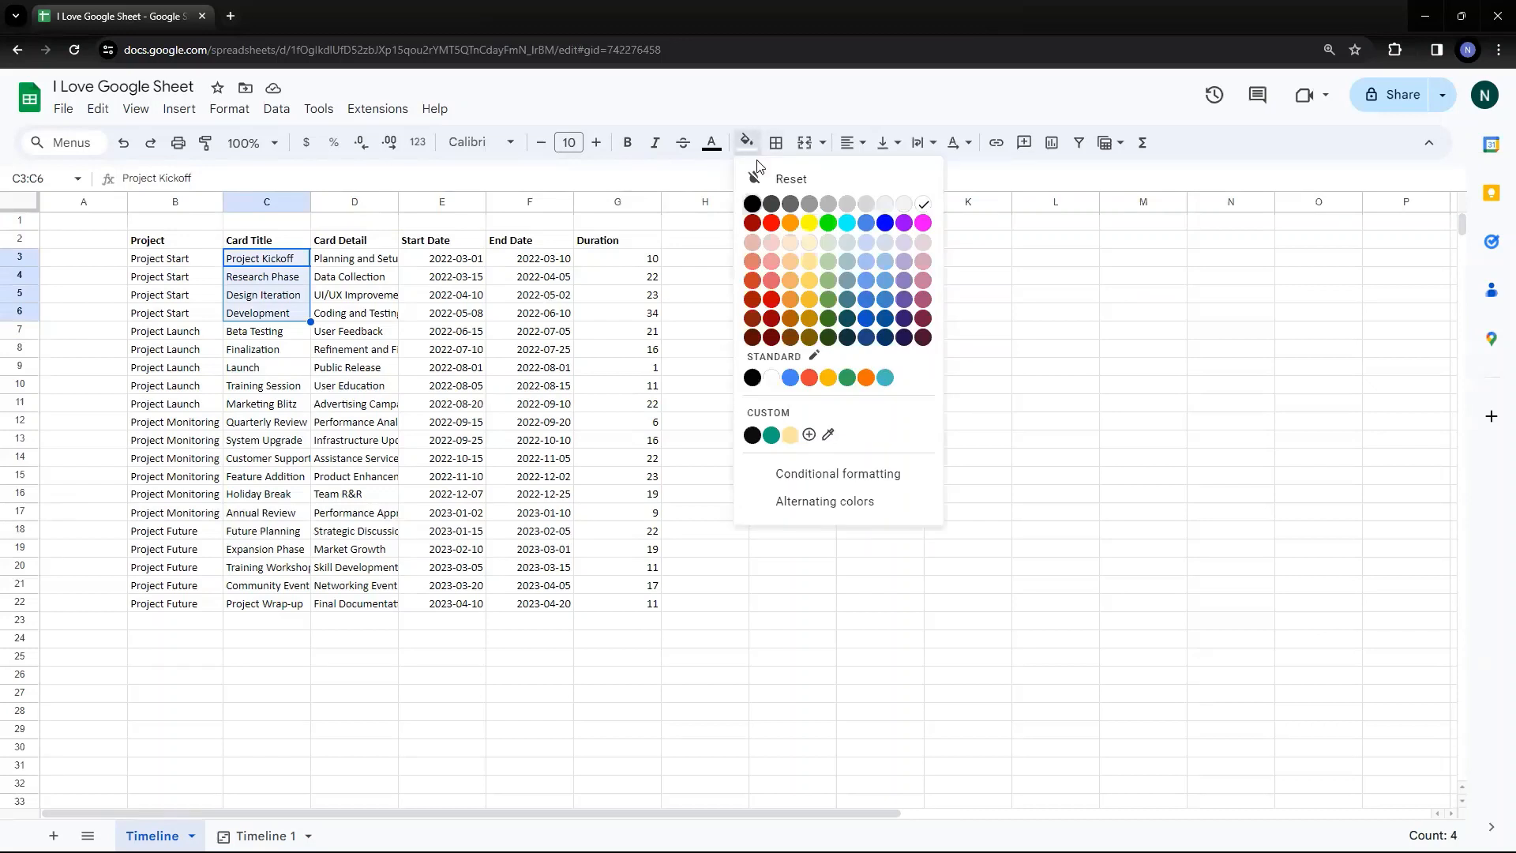
{"action": "left_click", "coordinate": [810, 224]}
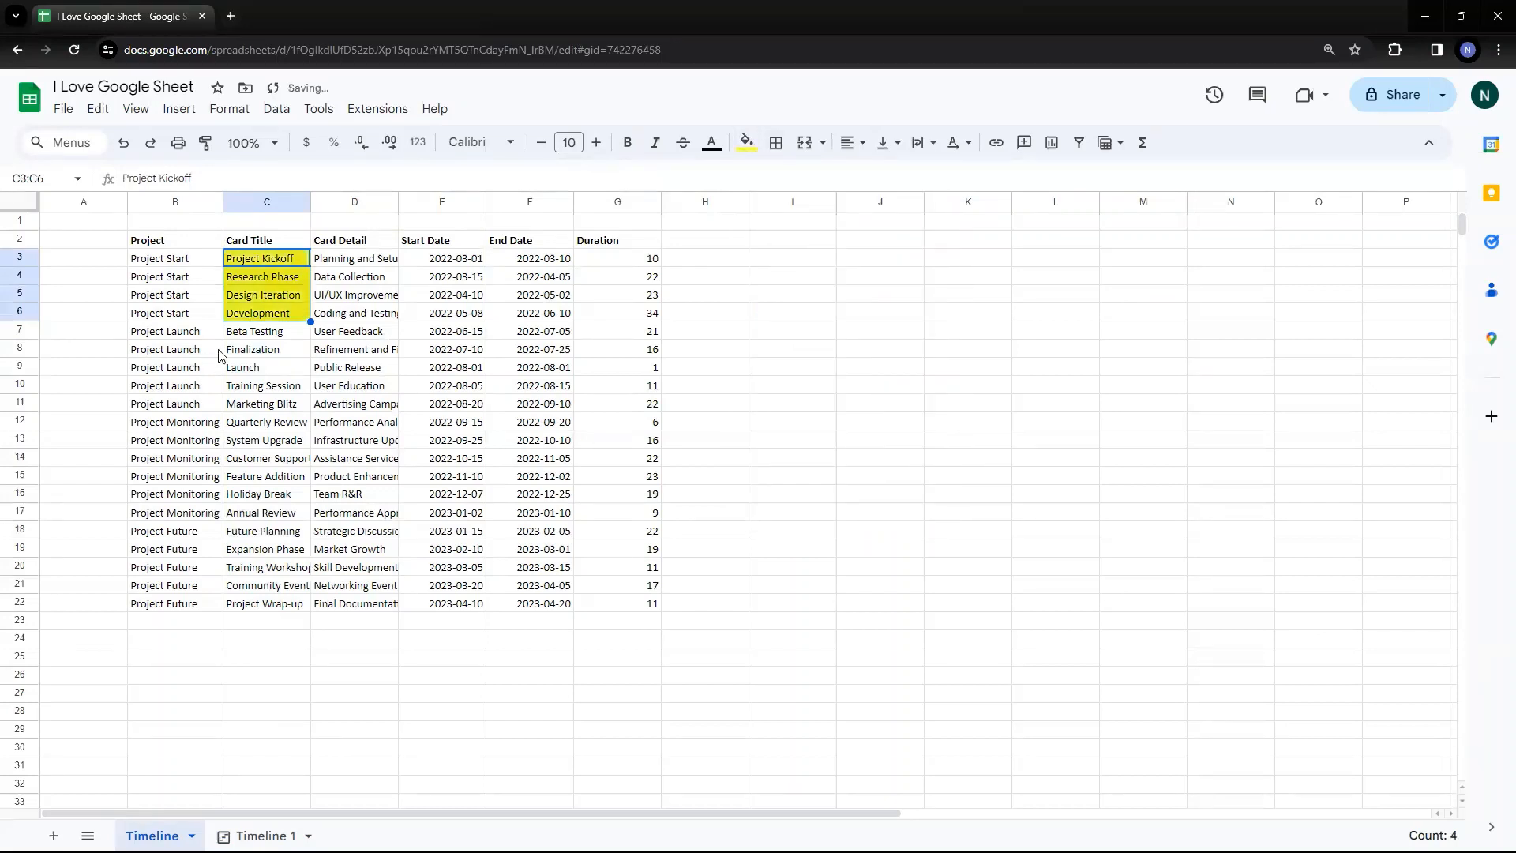
- Fill the Project Launch card titles in C7:C11 with light green and check the cards in the timeline view
{"action": "left_click_drag", "start_coordinate": [253, 340], "coordinate": [255, 409]}
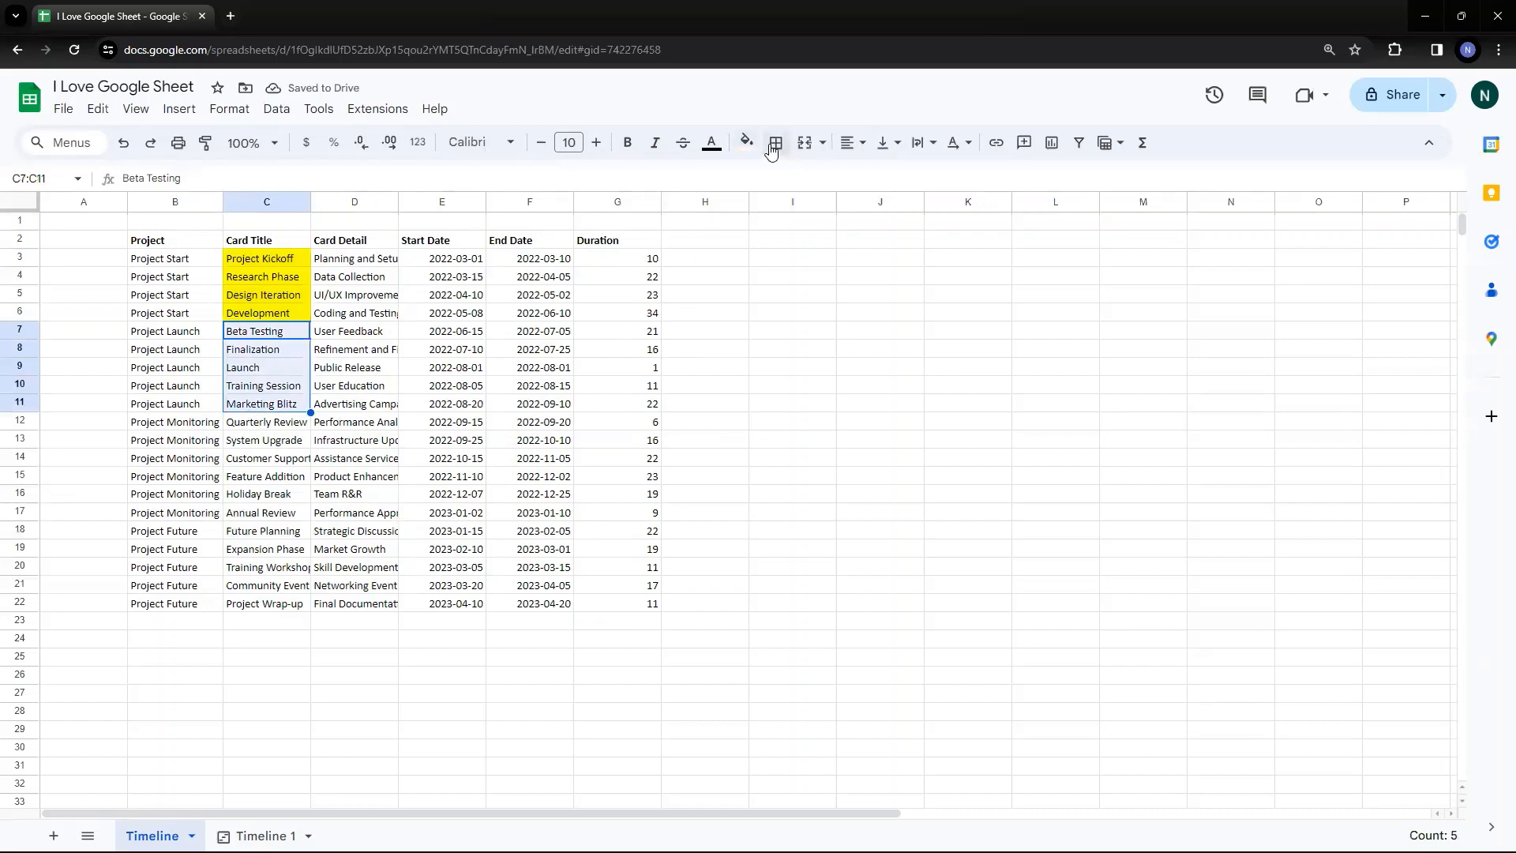
{"action": "left_click", "coordinate": [745, 142]}
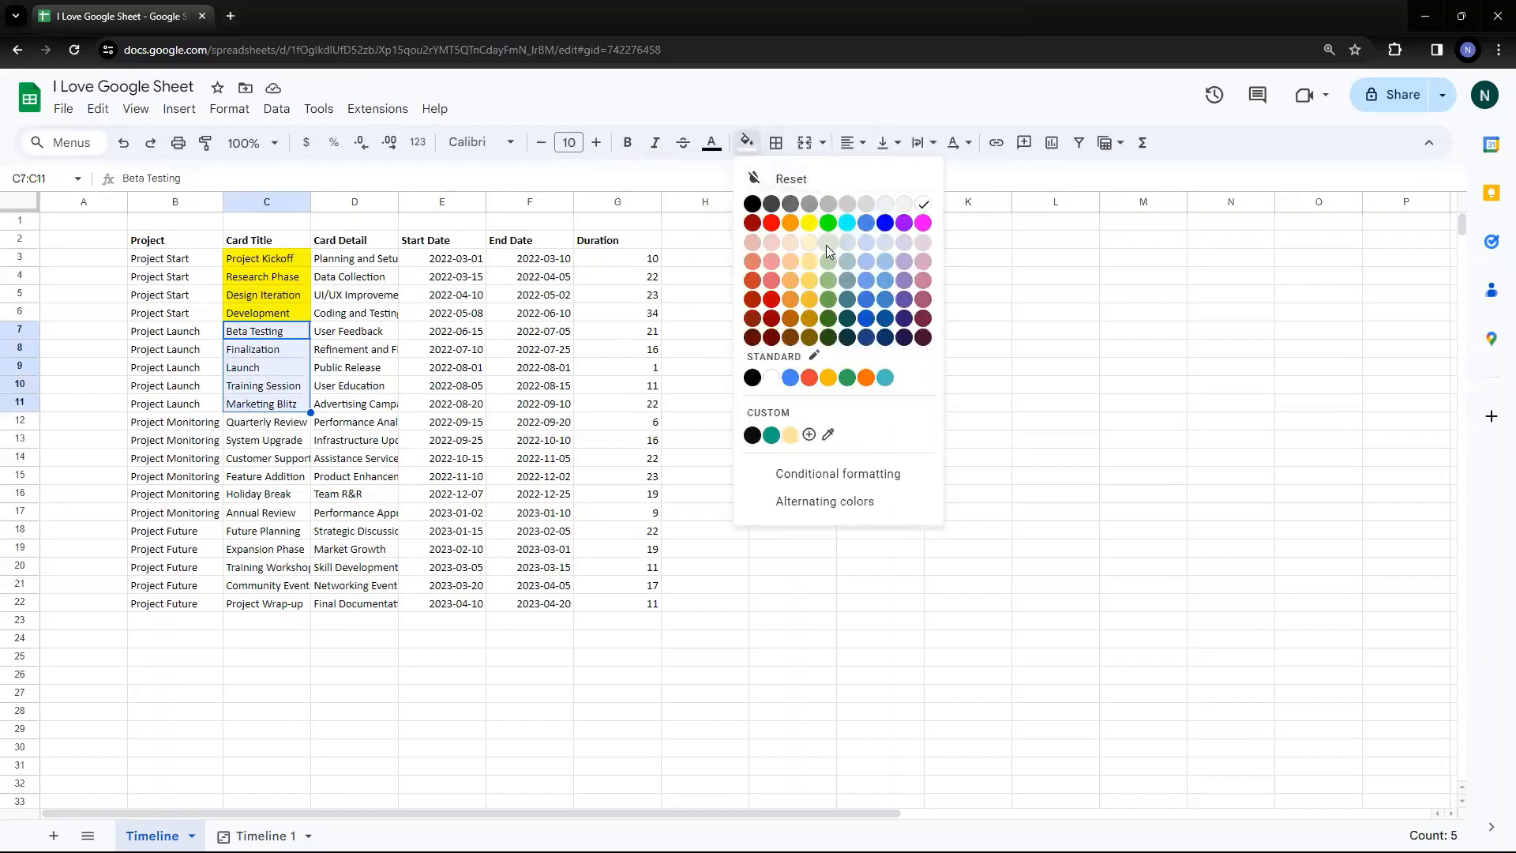
{"action": "left_click", "coordinate": [827, 243]}
{"action": "left_click", "coordinate": [325, 420]}
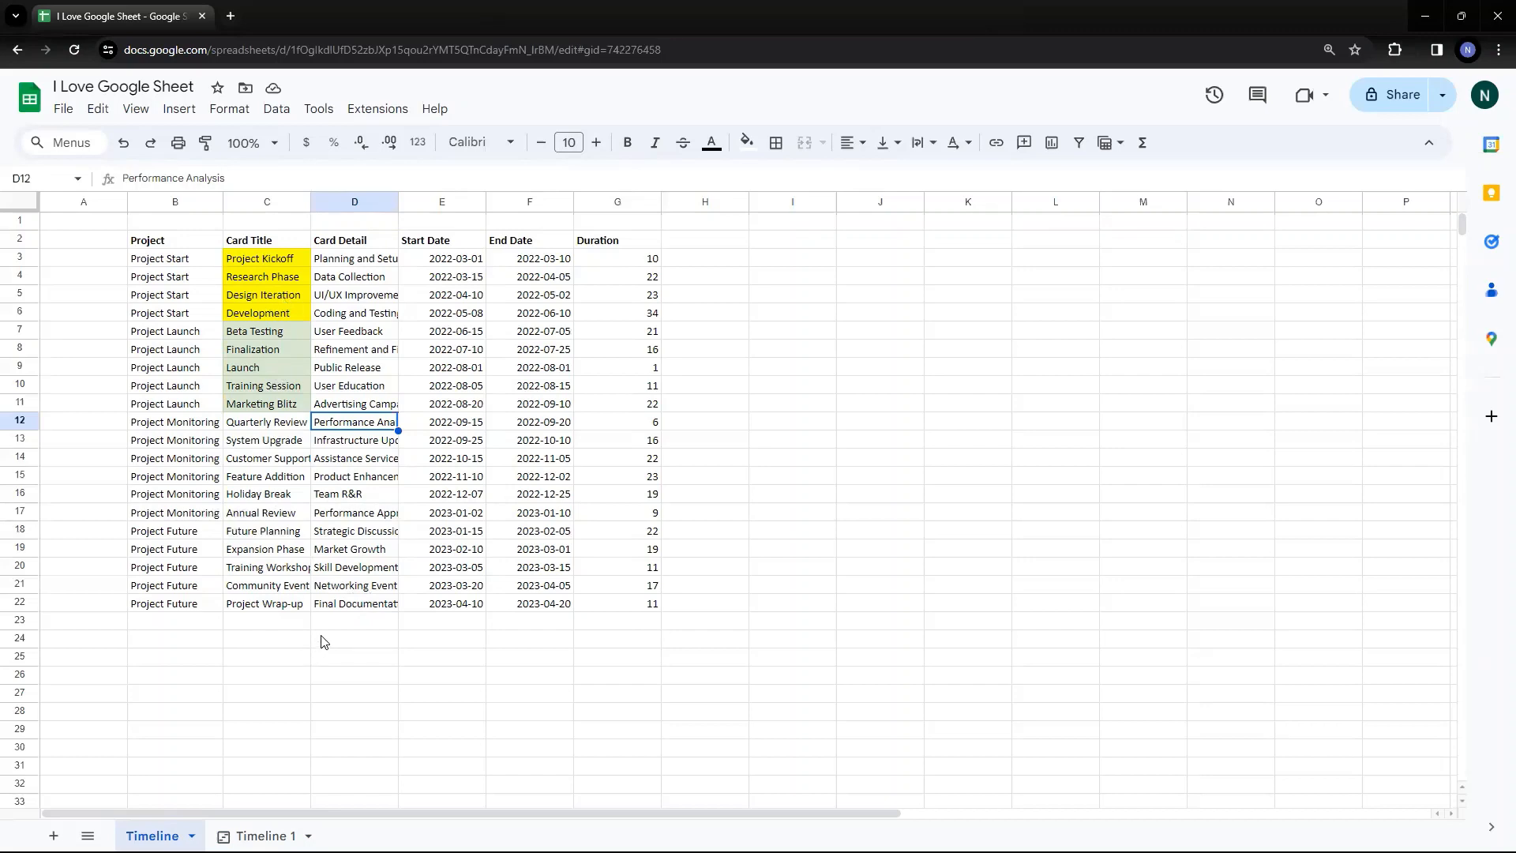
{"action": "left_click", "coordinate": [265, 835]}
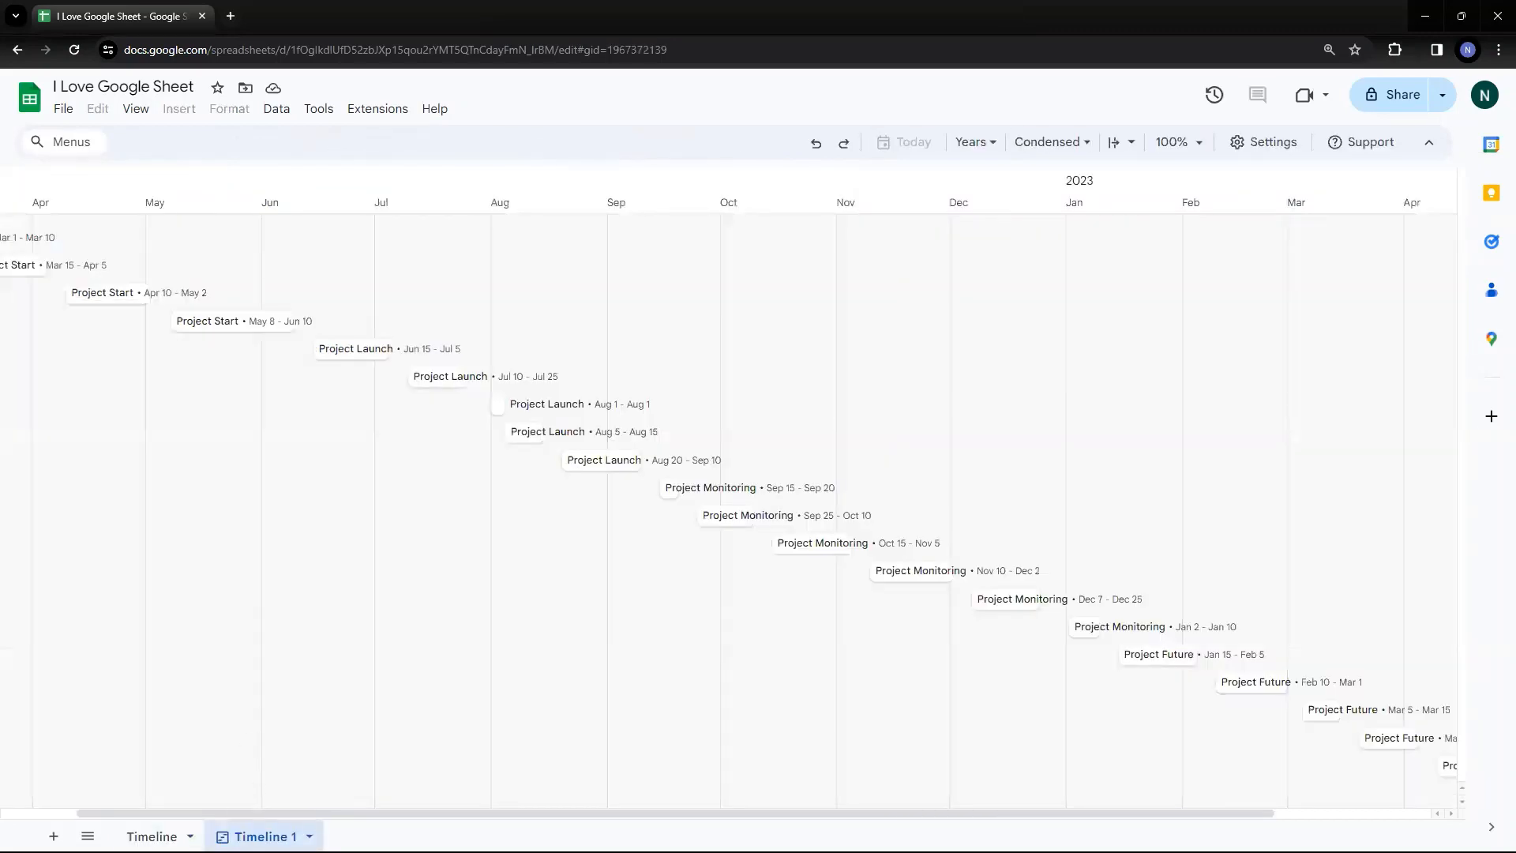
- Fill the Project Start names in B3:B6 with yellow and check the cards in the timeline view
{"action": "left_click", "coordinate": [151, 835]}
{"action": "left_click_drag", "start_coordinate": [187, 263], "coordinate": [187, 312]}
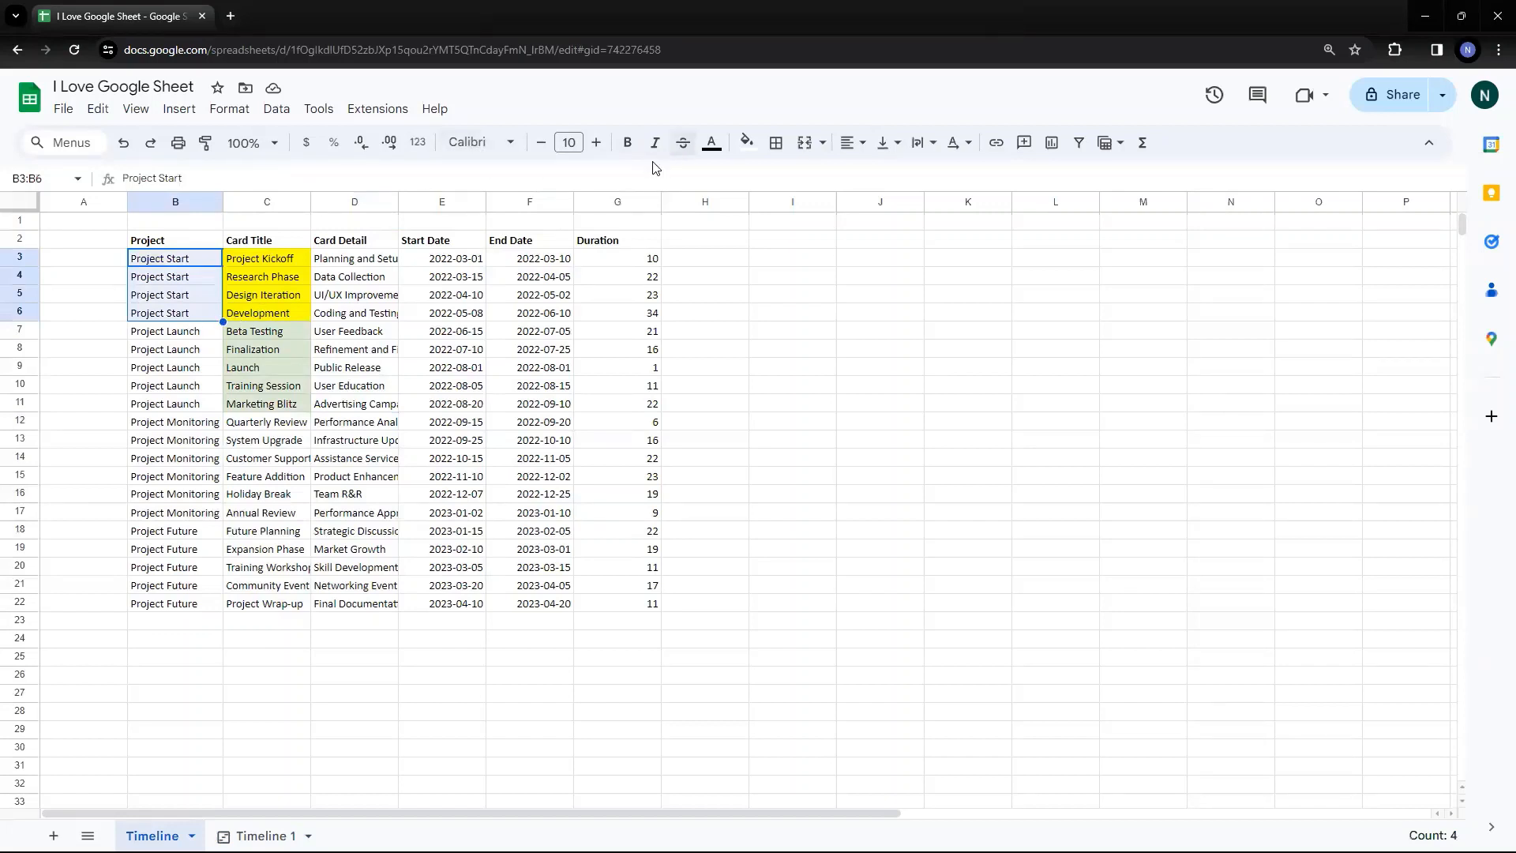
{"action": "left_click", "coordinate": [746, 144]}
{"action": "left_click", "coordinate": [811, 240]}
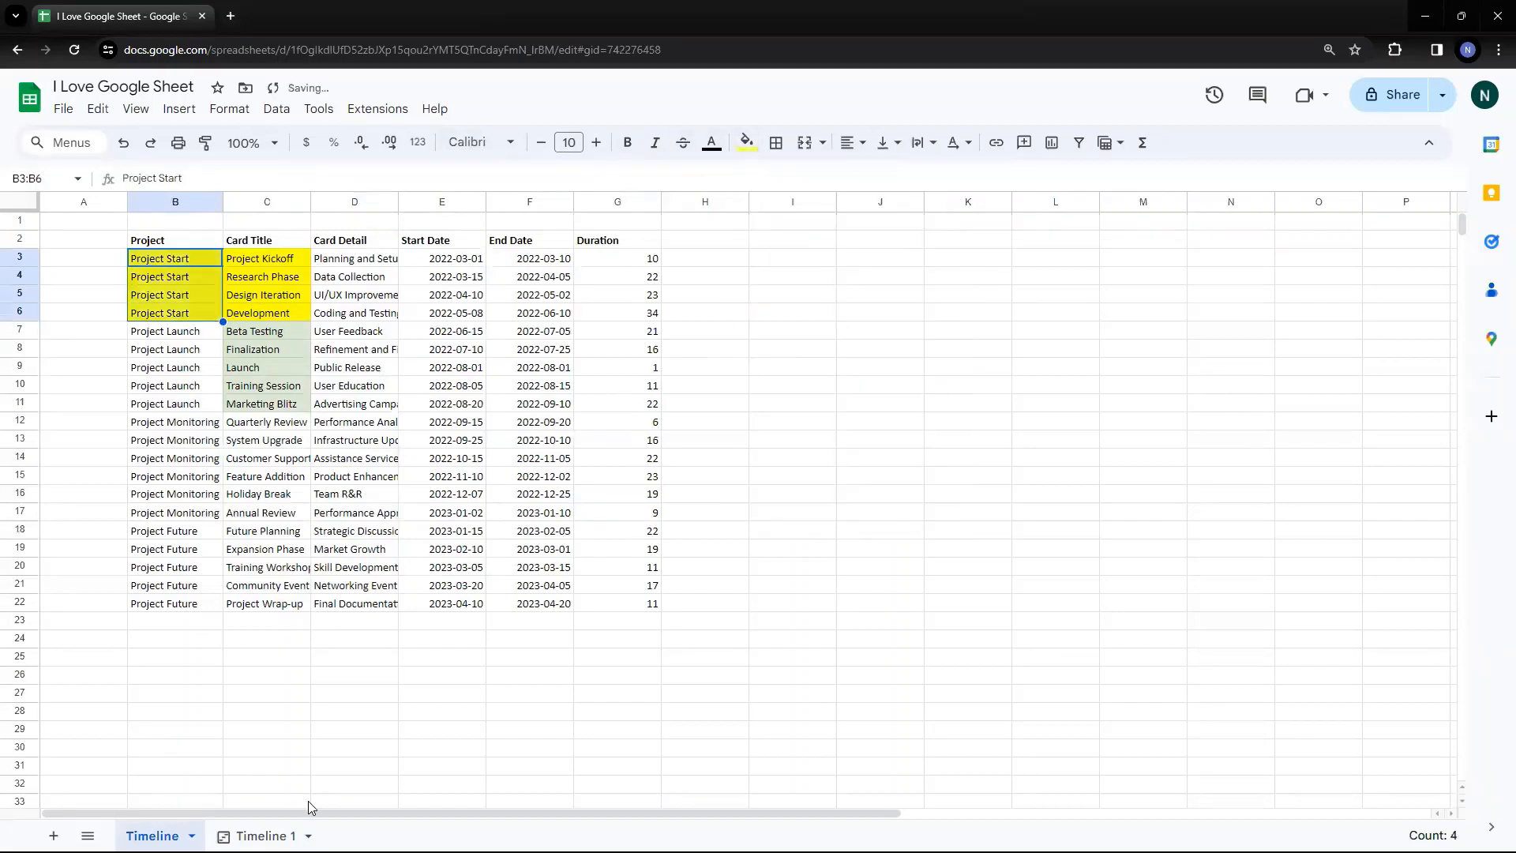
{"action": "left_click", "coordinate": [249, 835]}
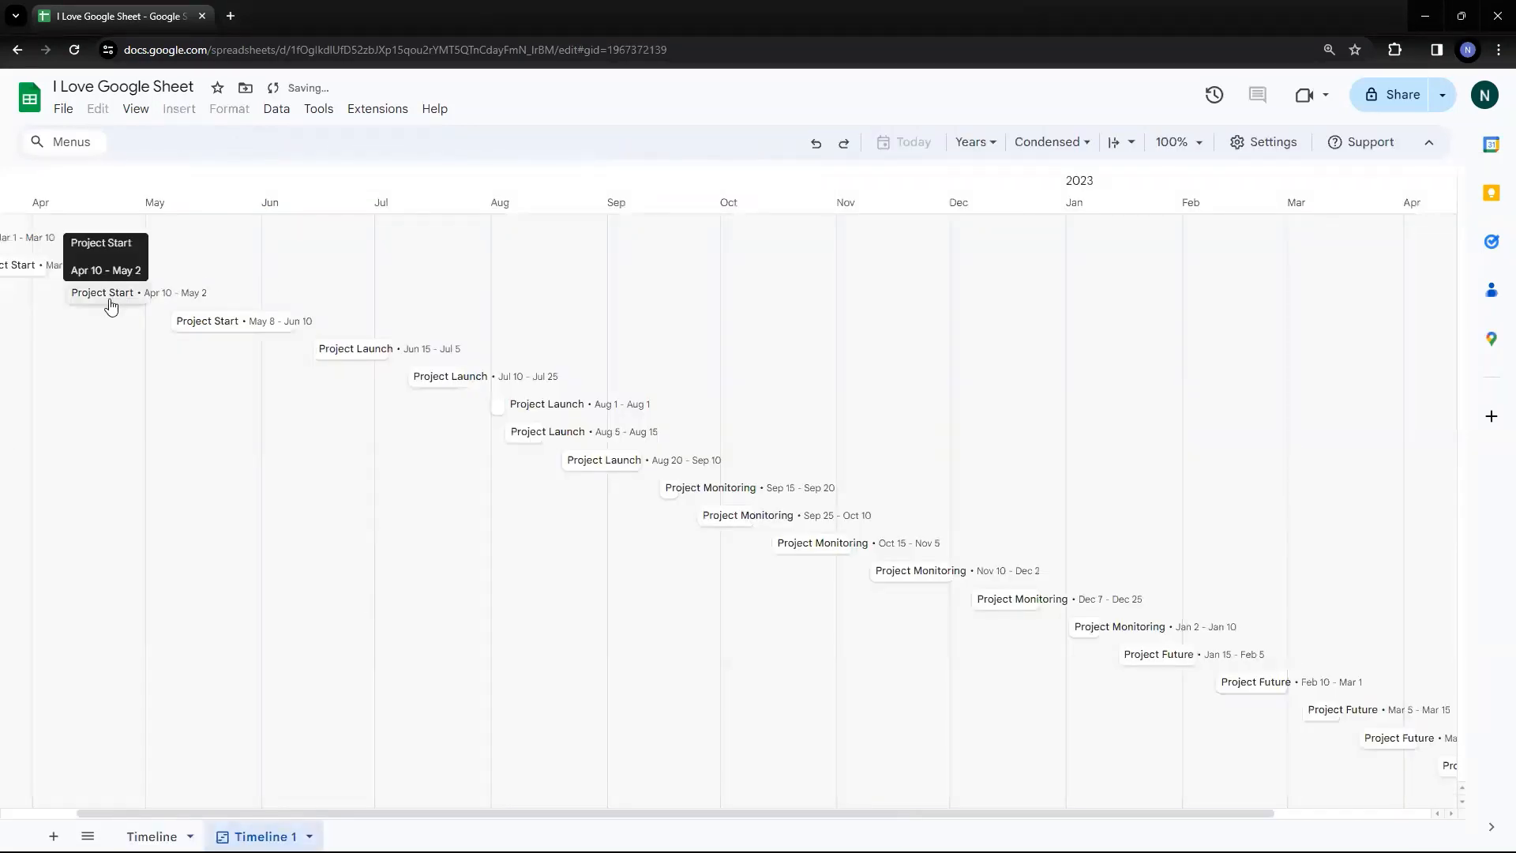
- Fill the Project Launch names in B7:B11 with light green and check the cards in the timeline view
{"action": "left_click", "coordinate": [152, 835]}
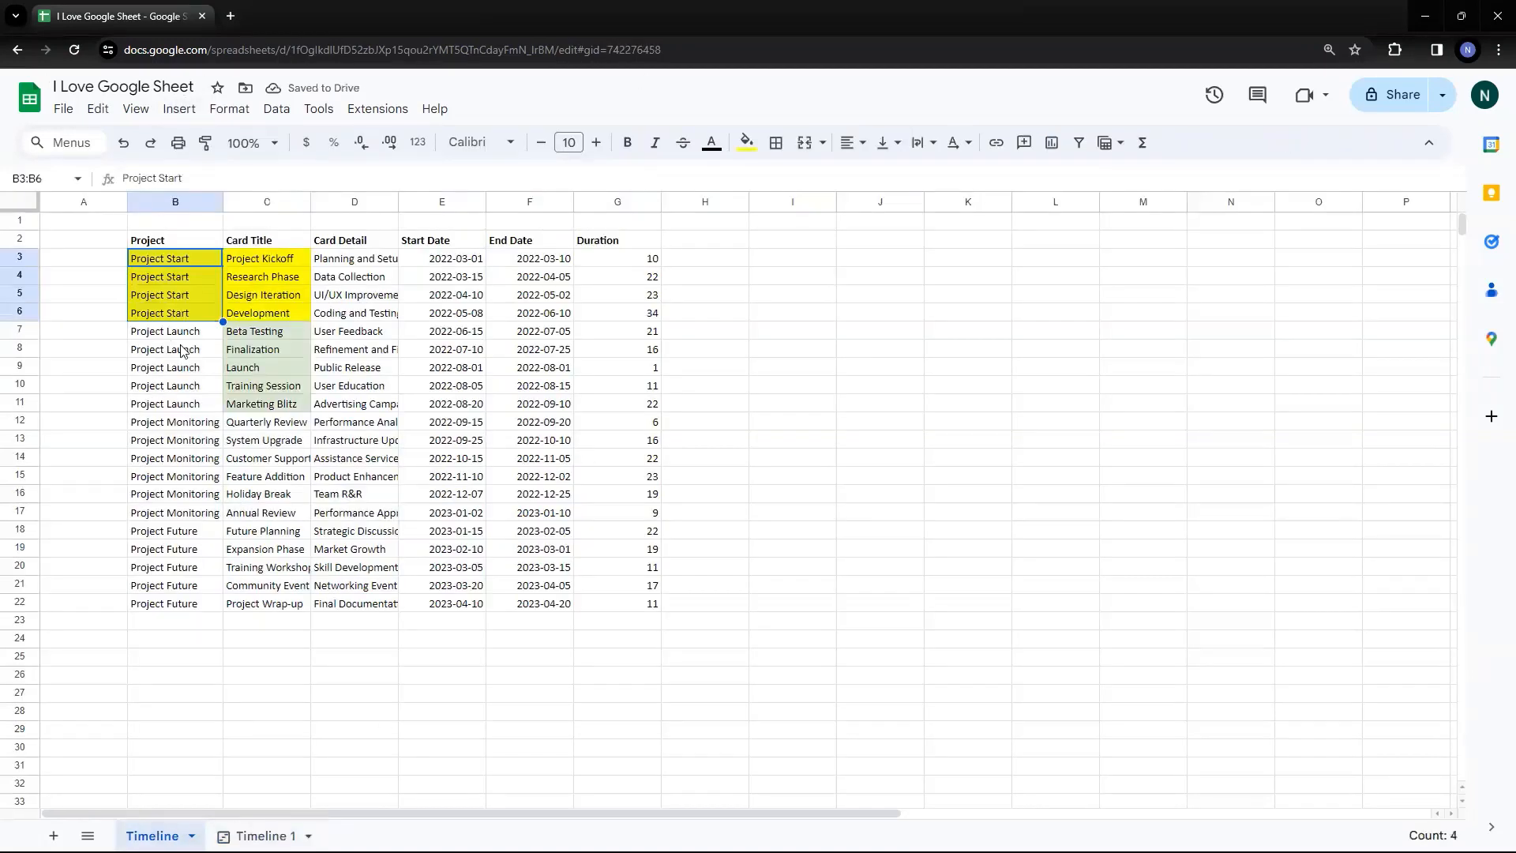
{"action": "left_click_drag", "start_coordinate": [182, 335], "coordinate": [182, 404]}
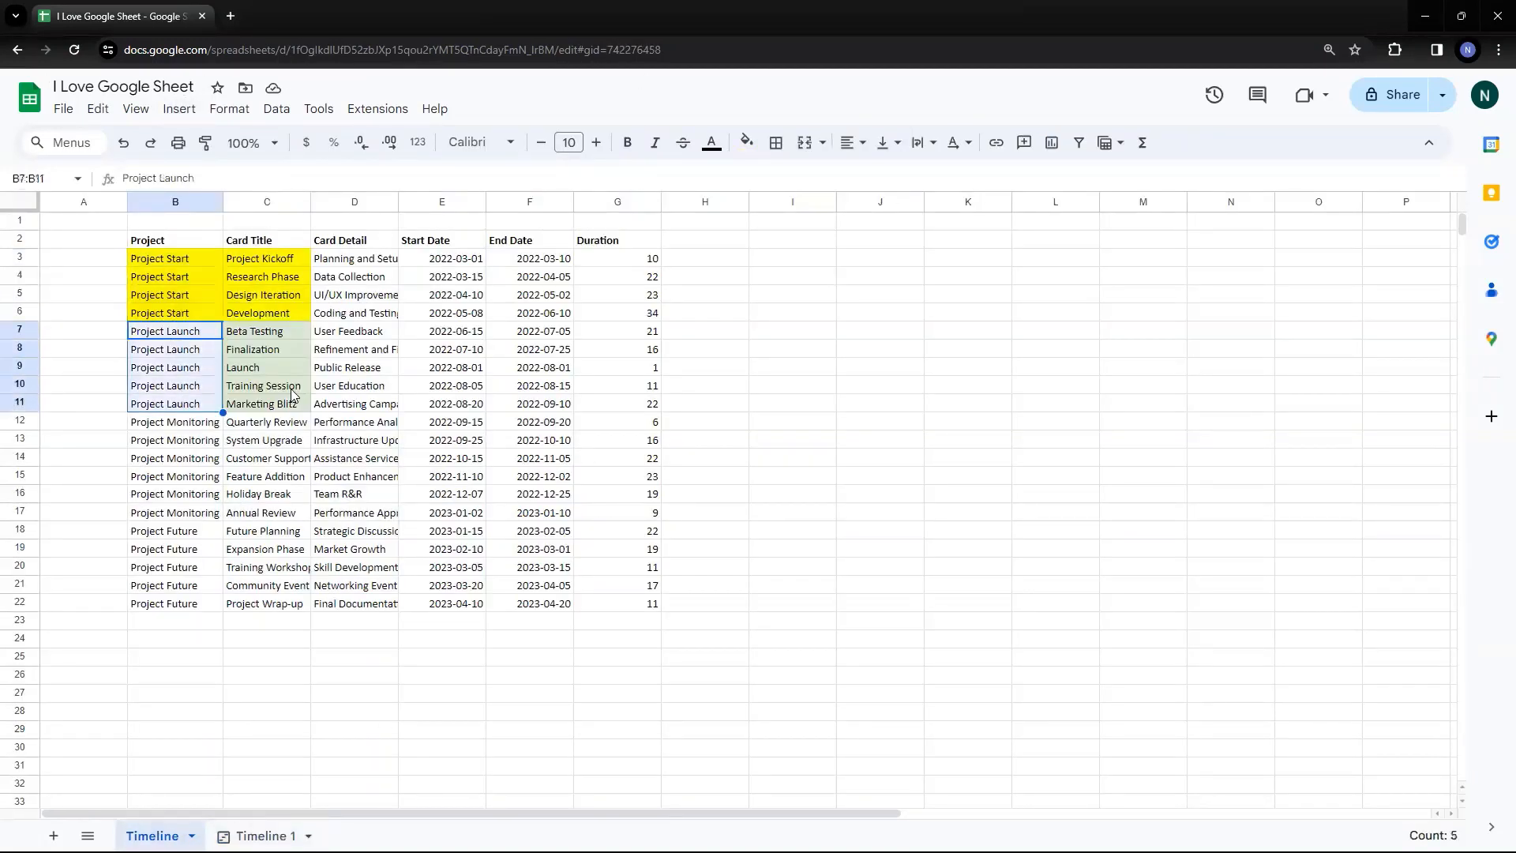
{"action": "left_click", "coordinate": [756, 144]}
{"action": "left_click", "coordinate": [829, 246]}
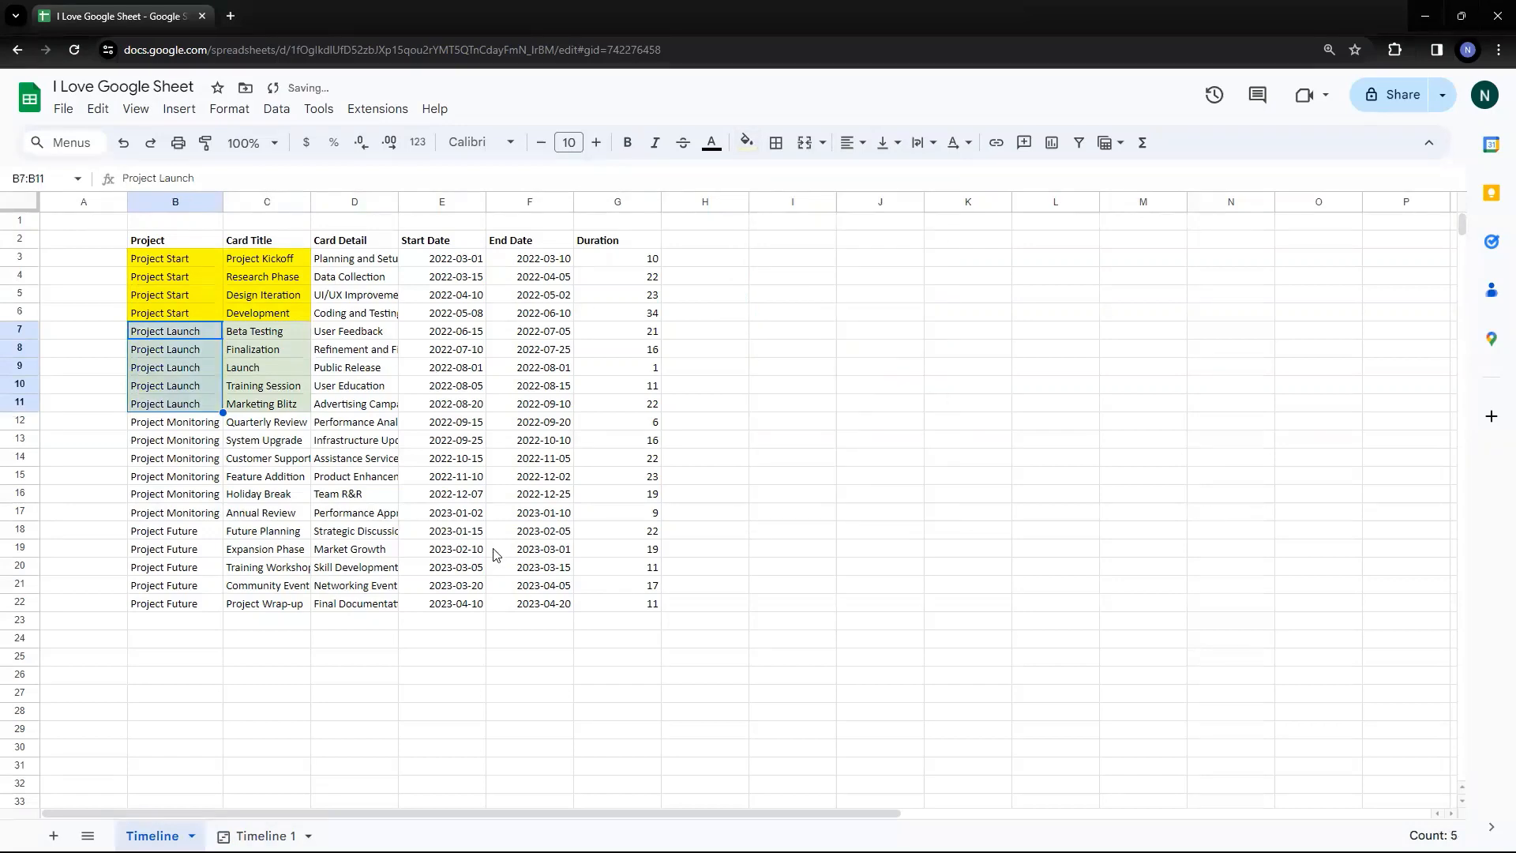
{"action": "left_click", "coordinate": [260, 835]}
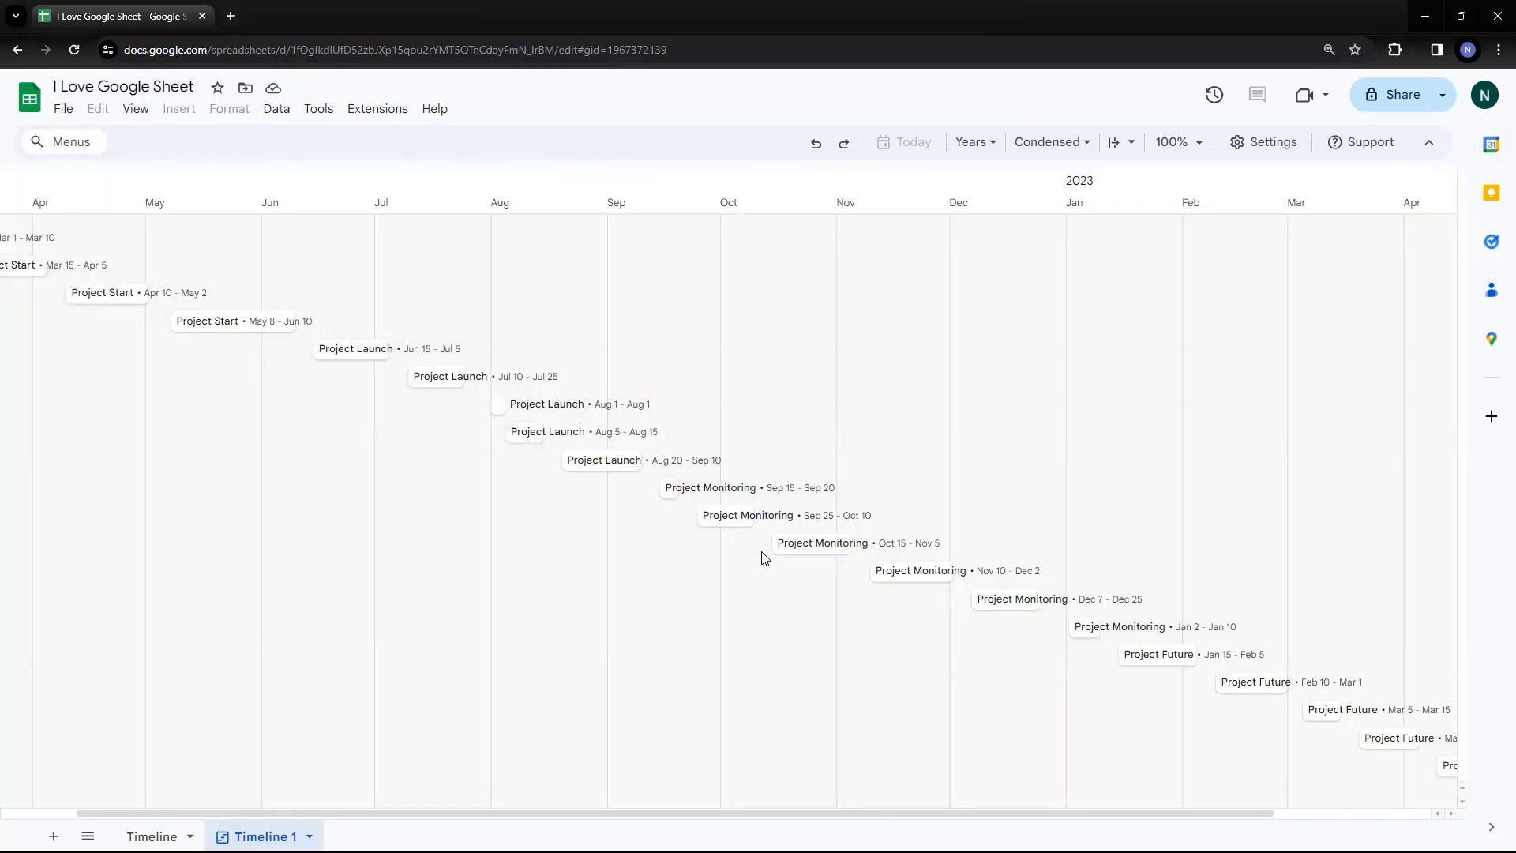
- Reset the fill color of the project names and card titles in B3:C11 on the Timeline sheet
{"action": "left_click", "coordinate": [152, 836]}
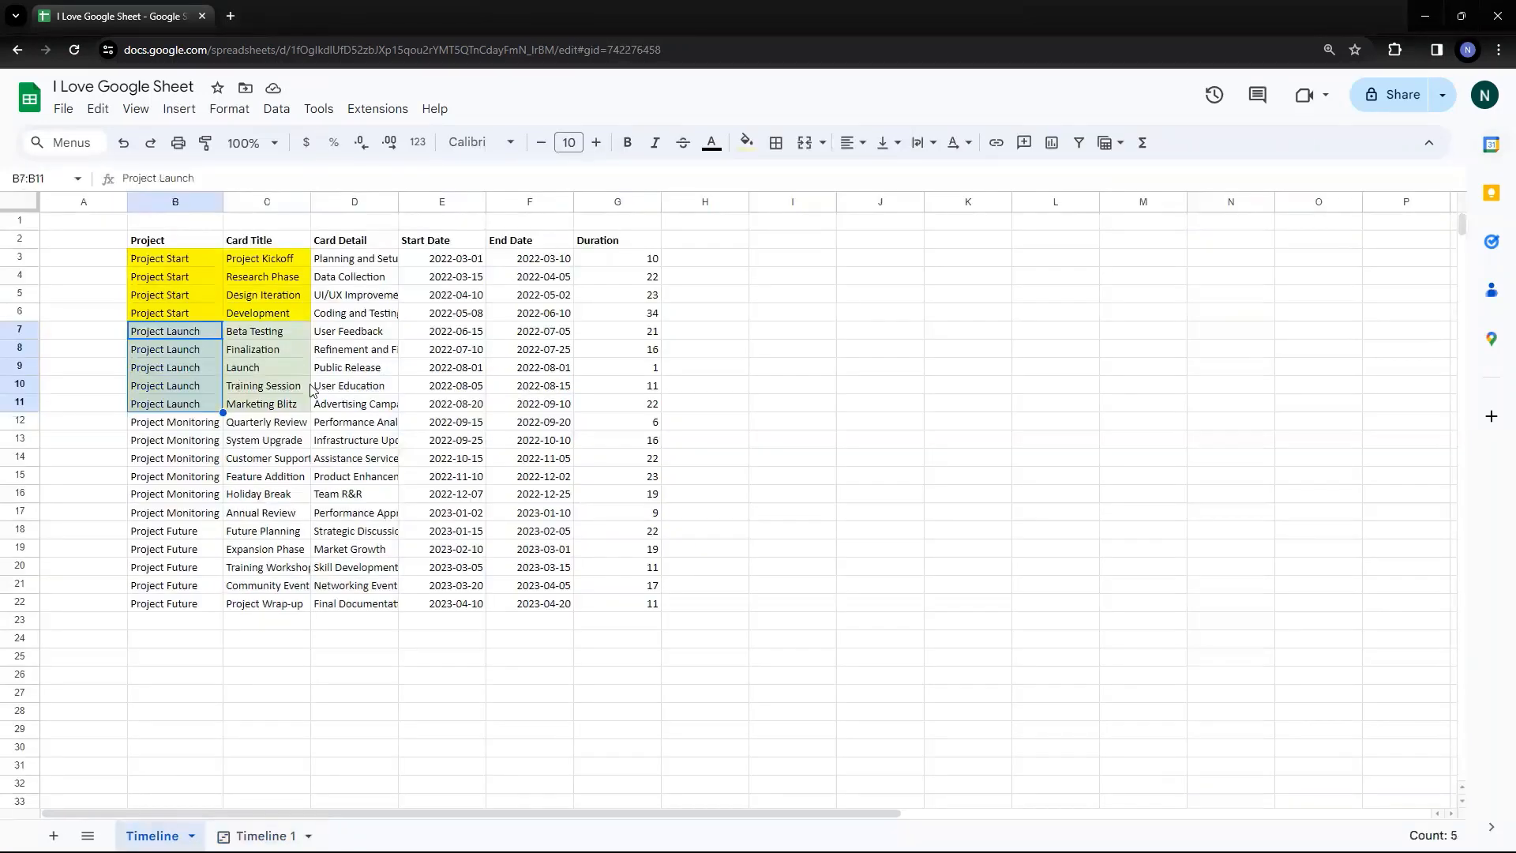
{"action": "left_click", "coordinate": [207, 304]}
{"action": "left_click_drag", "start_coordinate": [192, 254], "coordinate": [301, 409]}
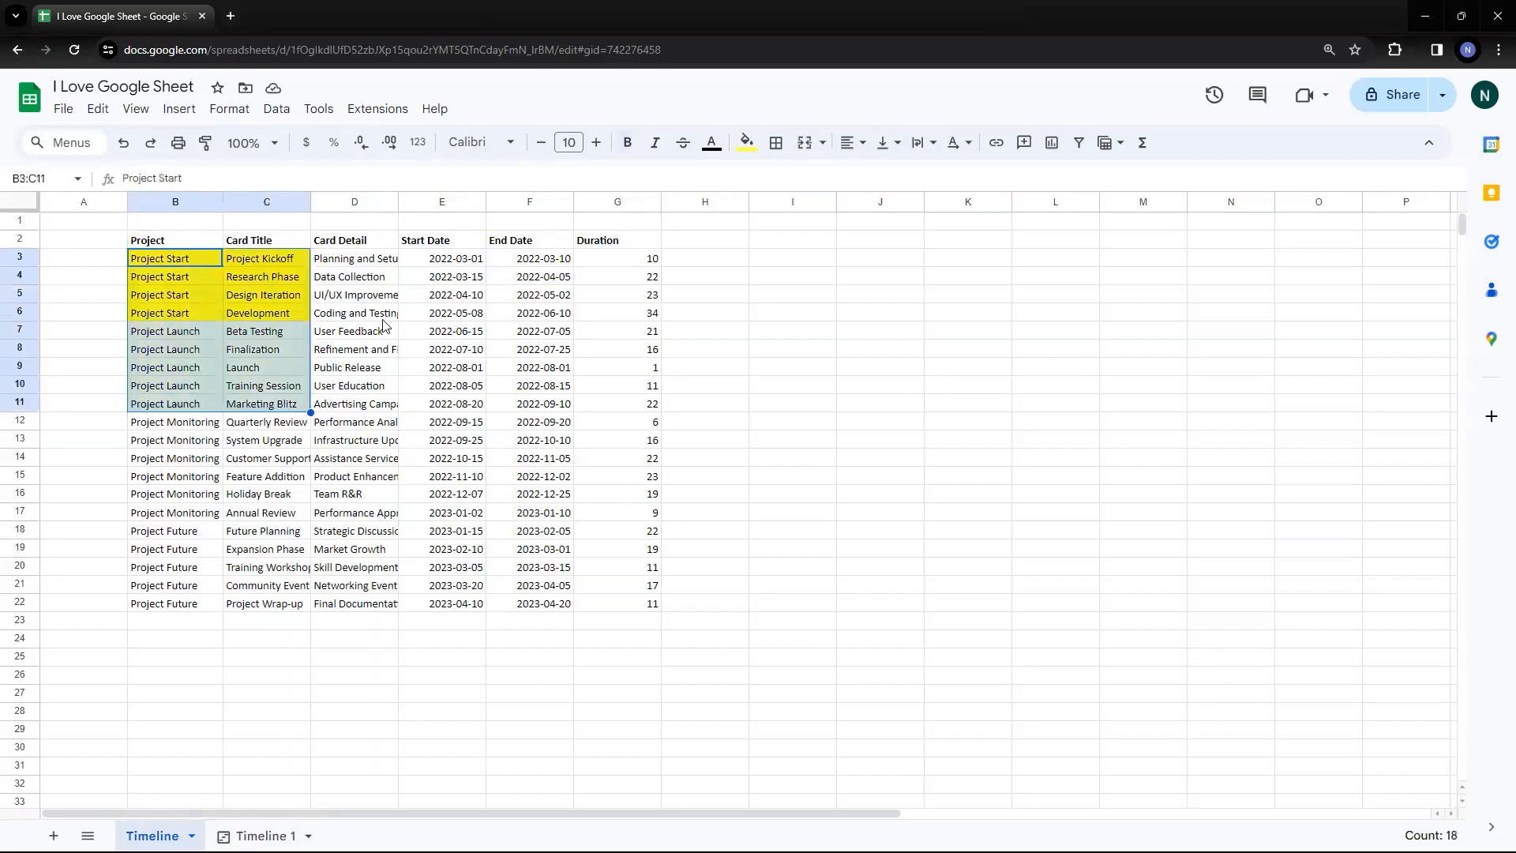
{"action": "left_click", "coordinate": [746, 143]}
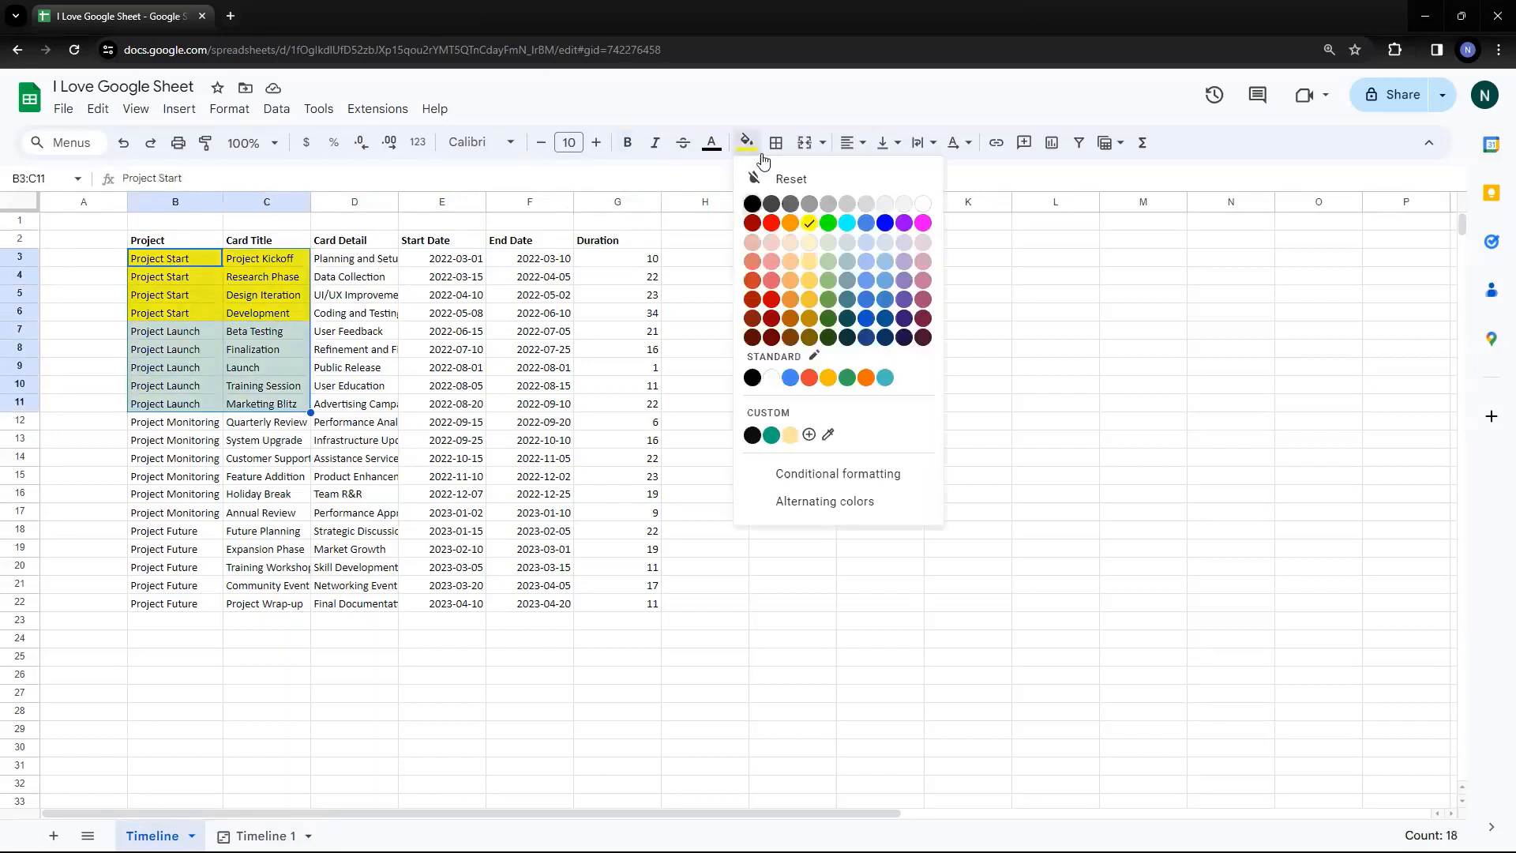
{"action": "left_click", "coordinate": [762, 175]}
{"action": "left_click", "coordinate": [293, 446]}
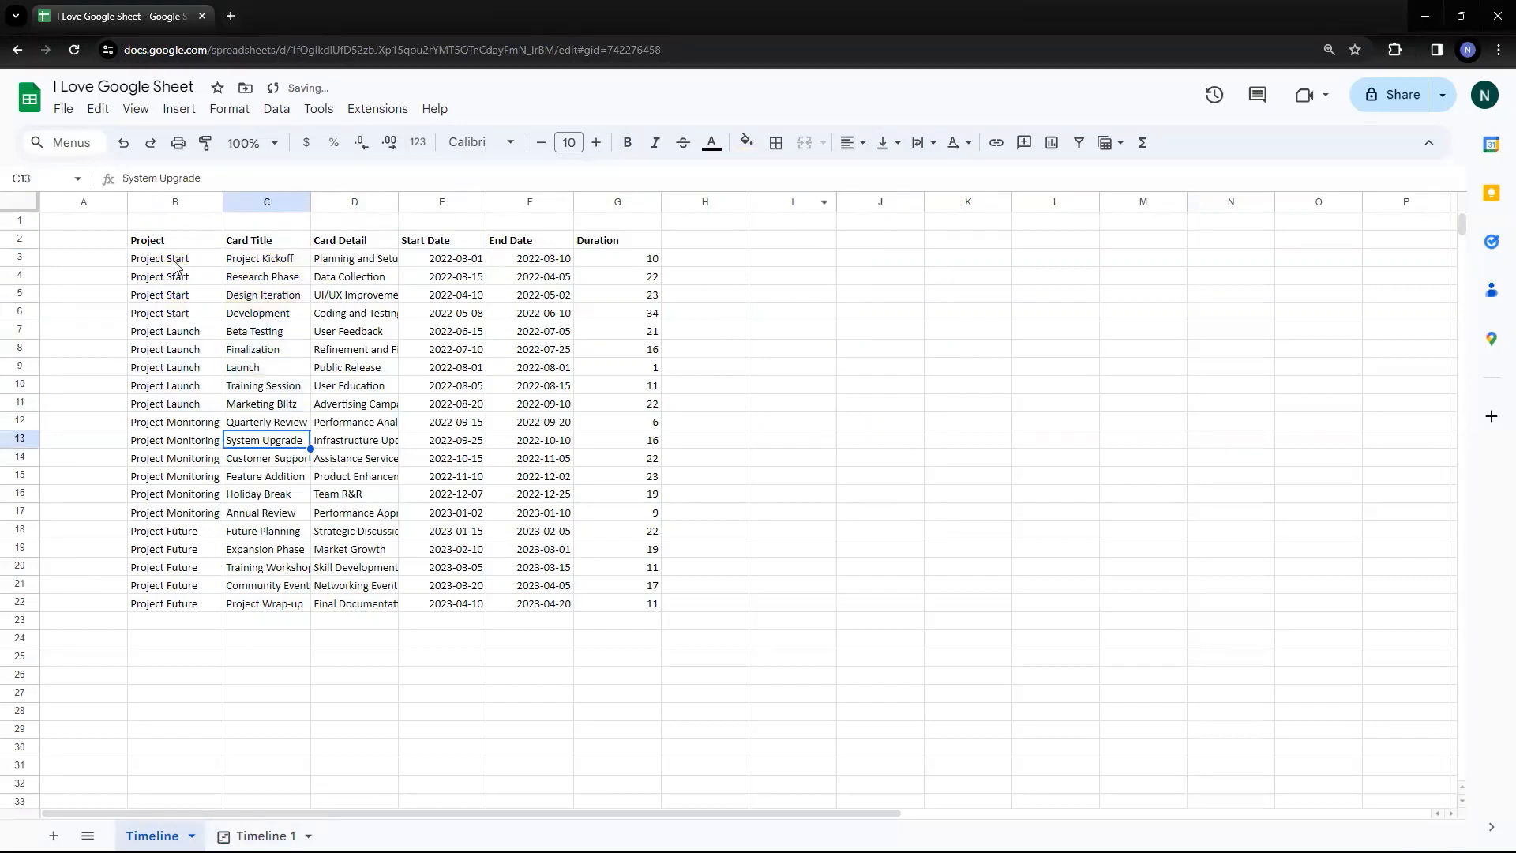
- Open the settings of the Timeline 1 view and review its data range and end date column choices against the source table
{"action": "left_click", "coordinate": [181, 263]}
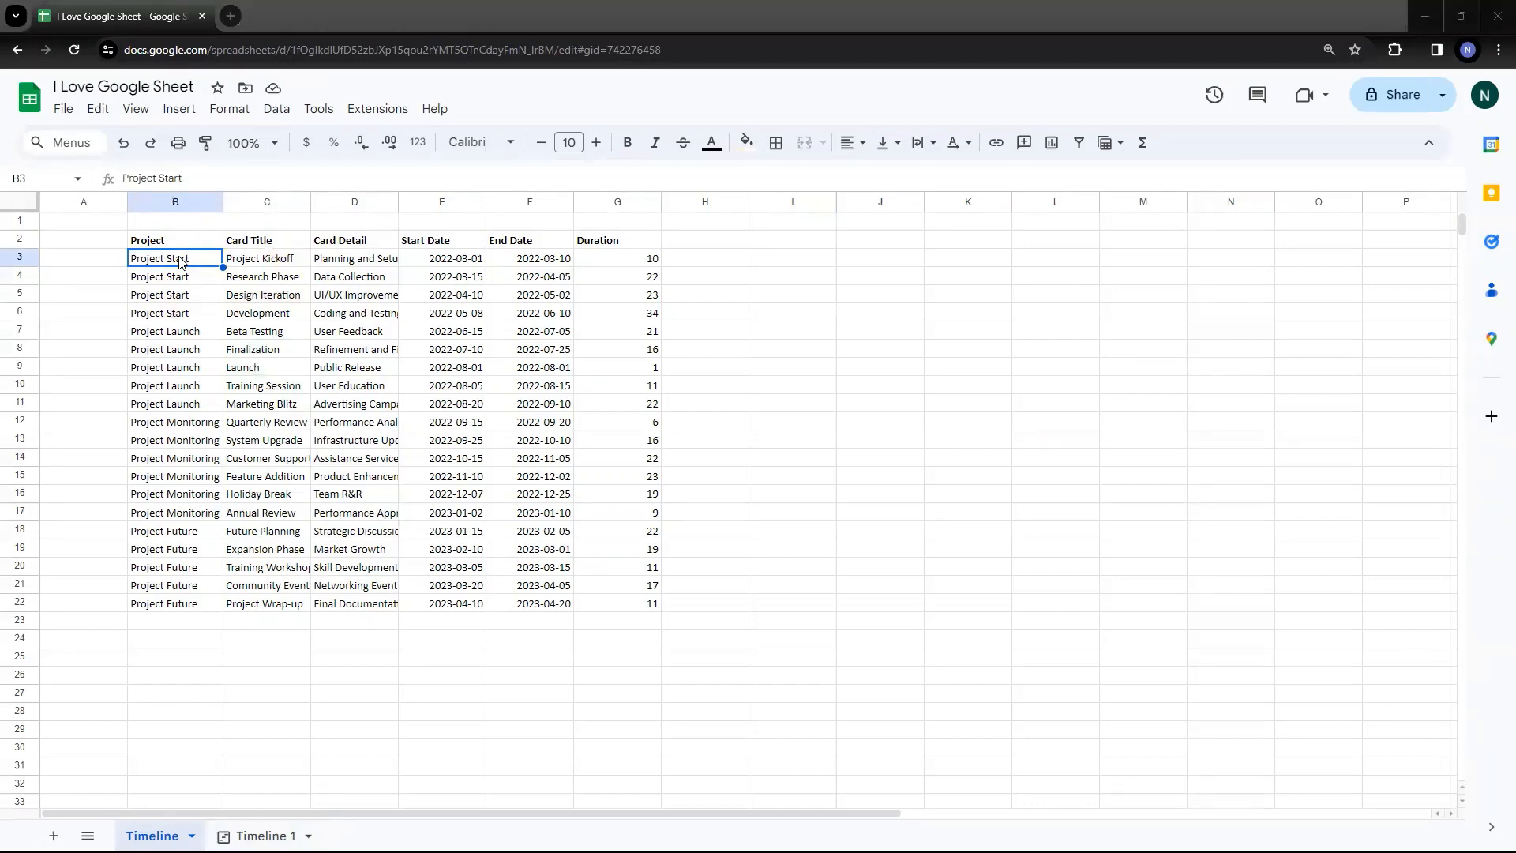
{"action": "left_click", "coordinate": [260, 835]}
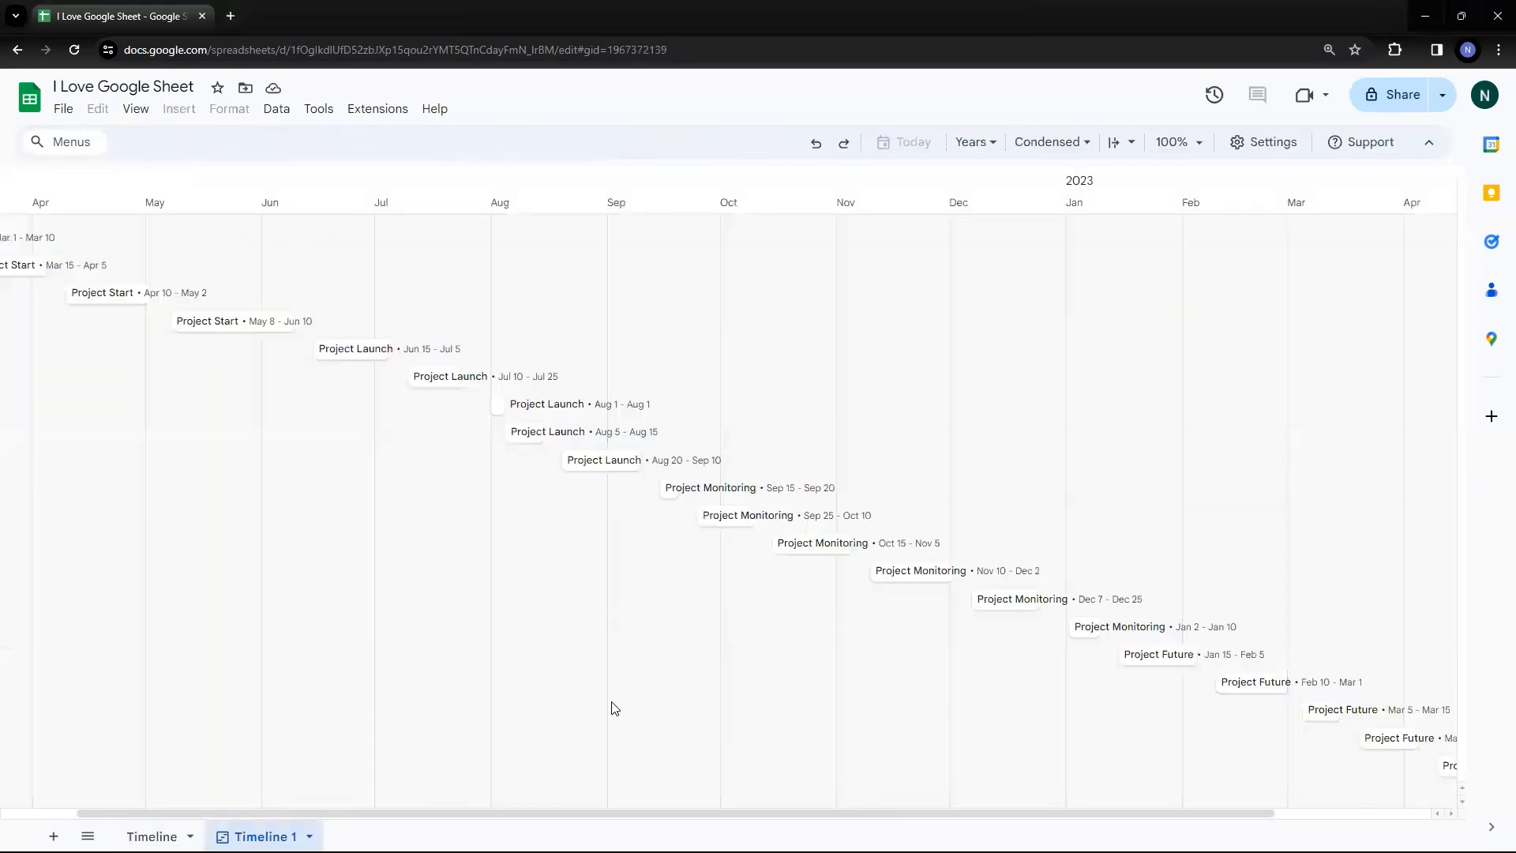
{"action": "left_click", "coordinate": [1258, 144]}
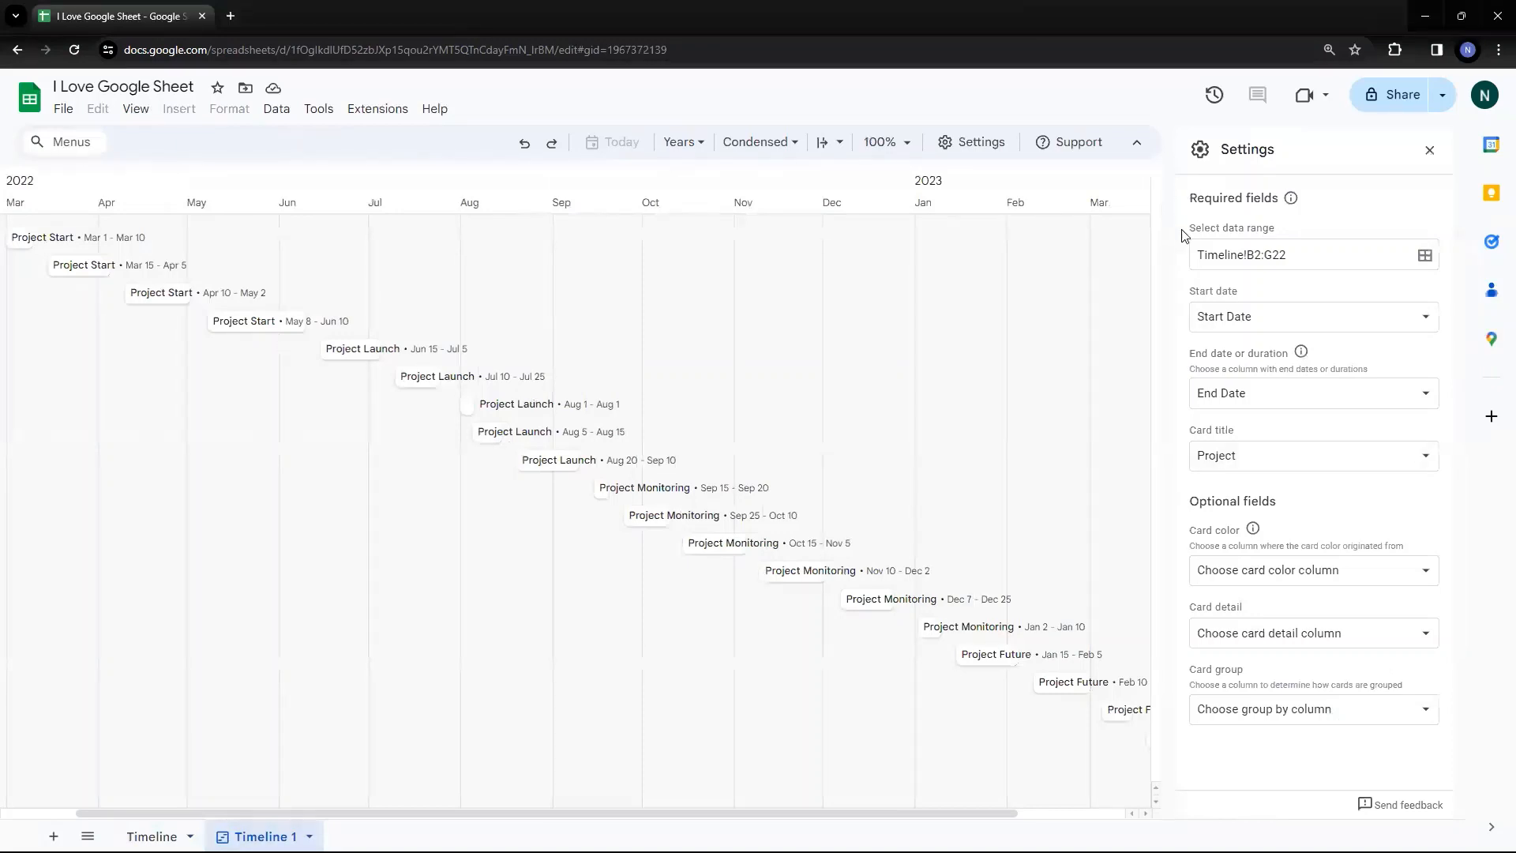
{"action": "left_click_drag", "start_coordinate": [1304, 251], "coordinate": [1182, 255]}
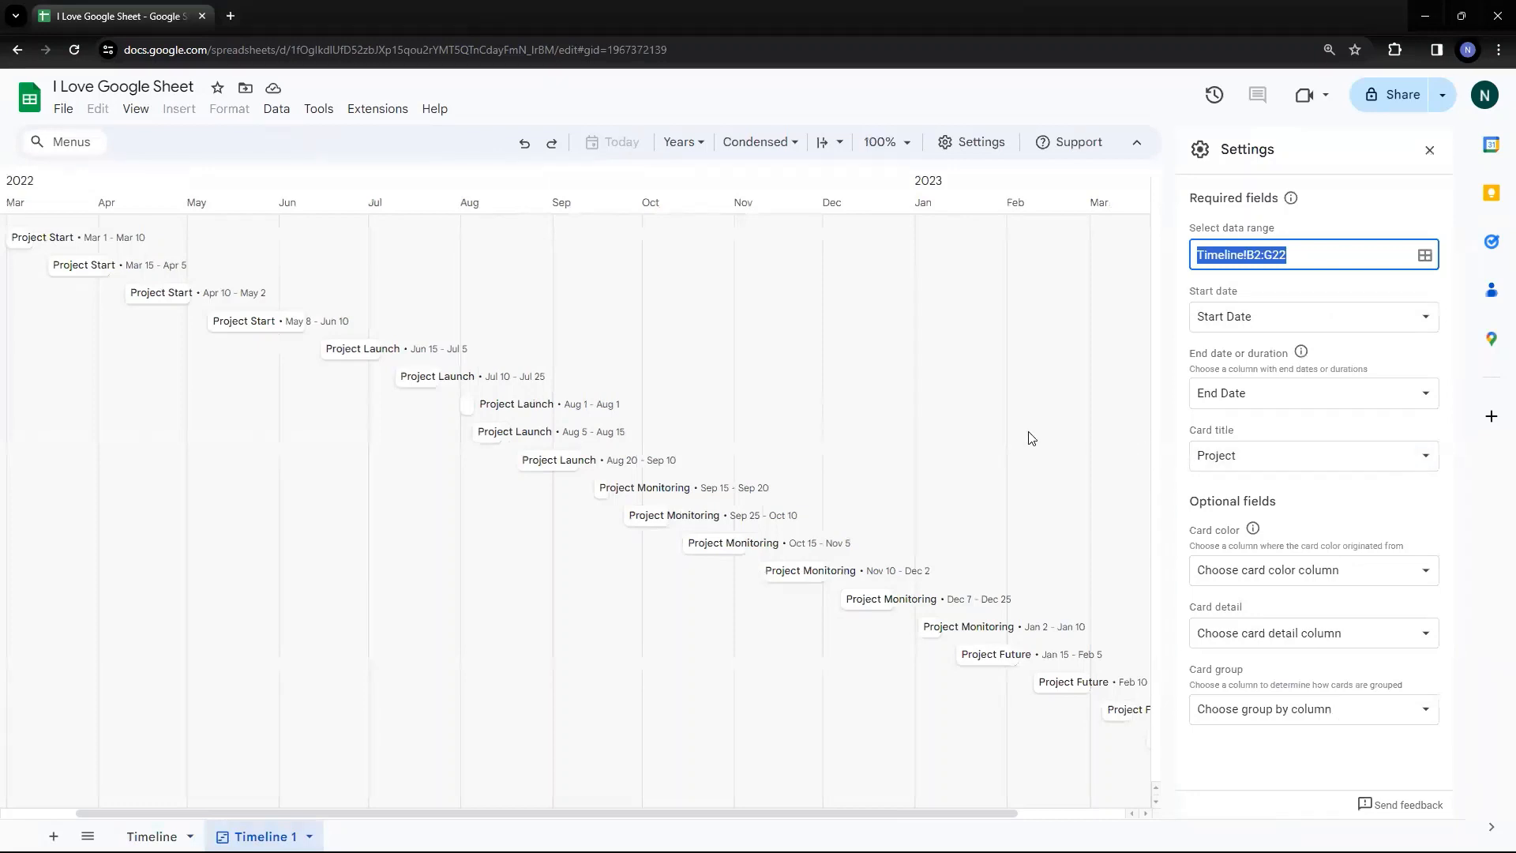
{"action": "left_click", "coordinate": [152, 836]}
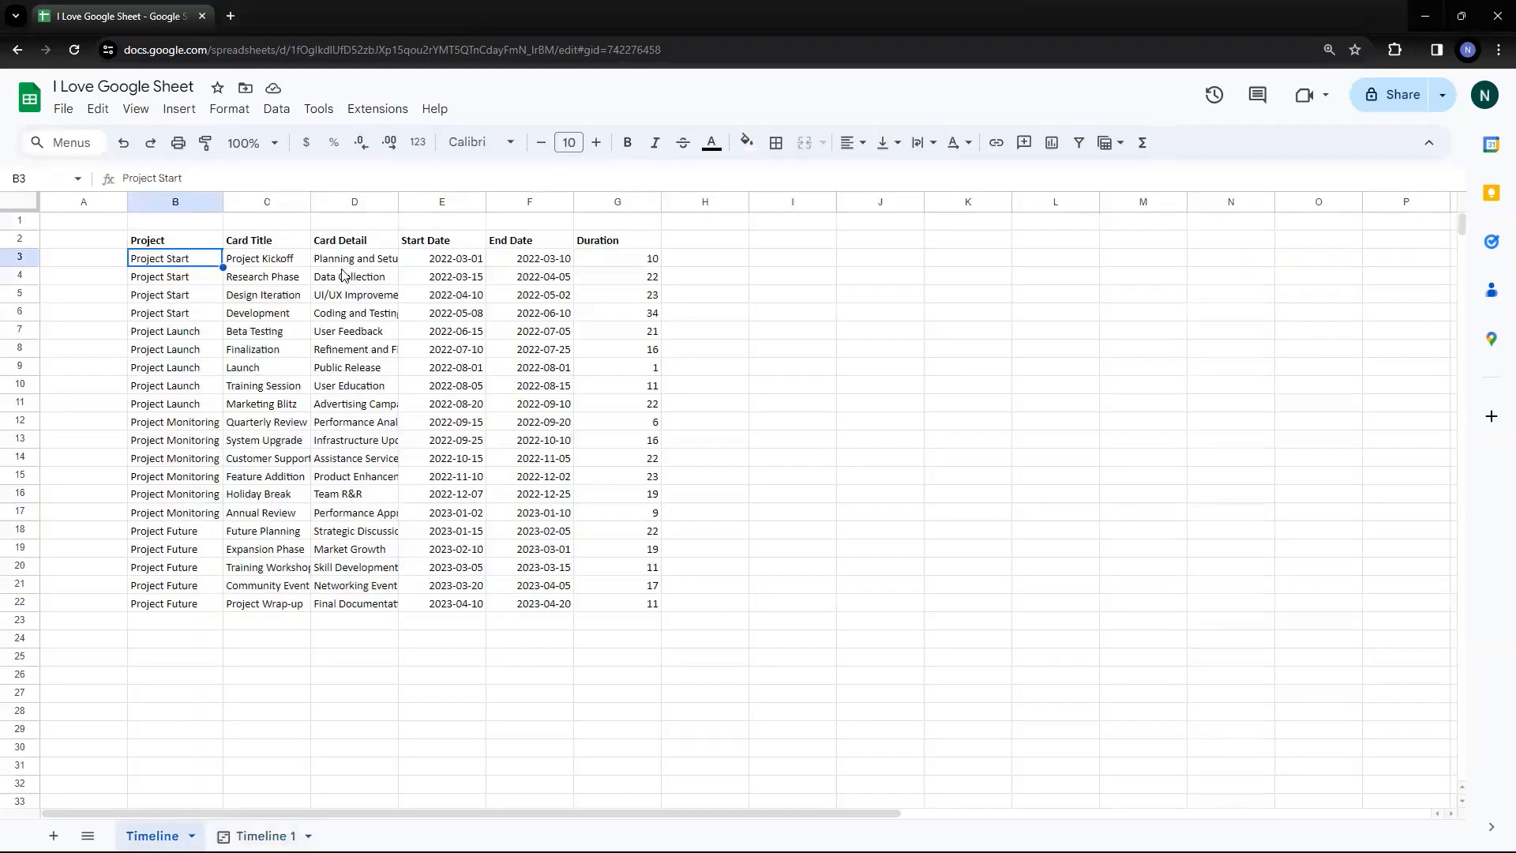
{"action": "left_click", "coordinate": [260, 835]}
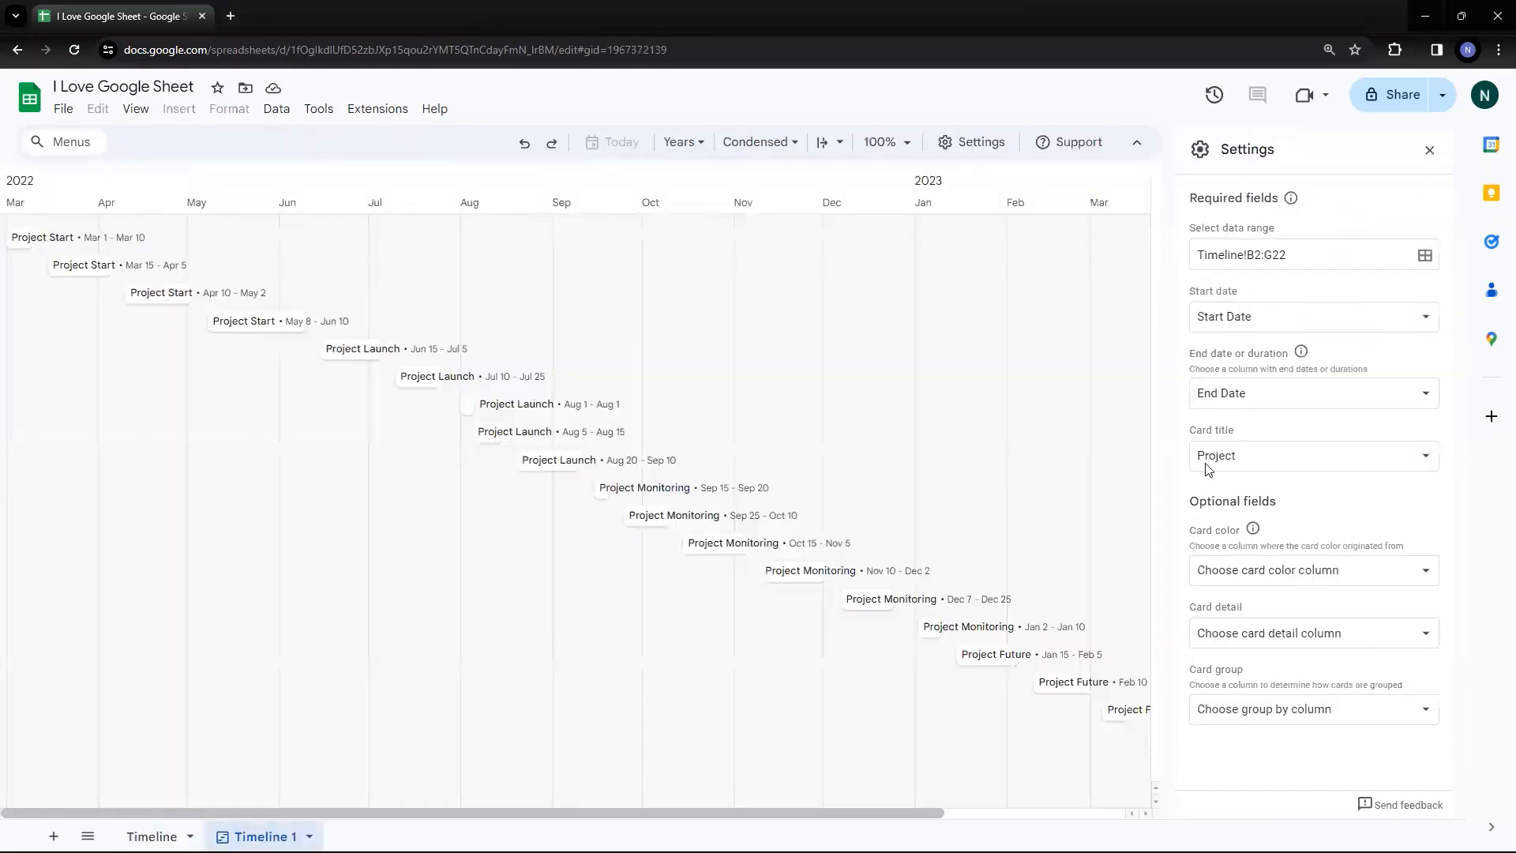
{"action": "left_click", "coordinate": [1282, 395]}
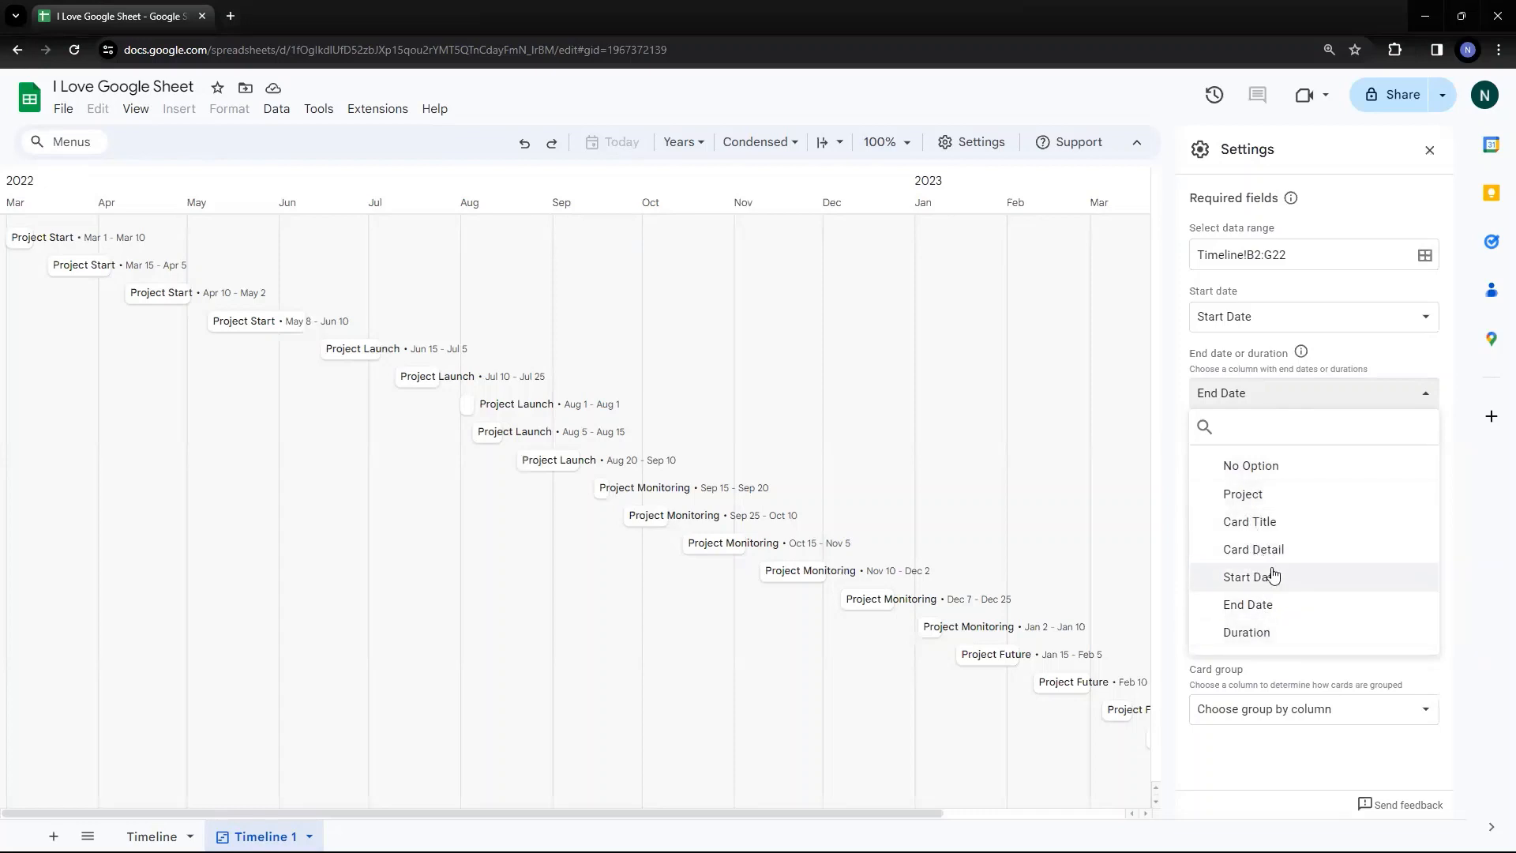
{"action": "left_click", "coordinate": [1392, 348]}
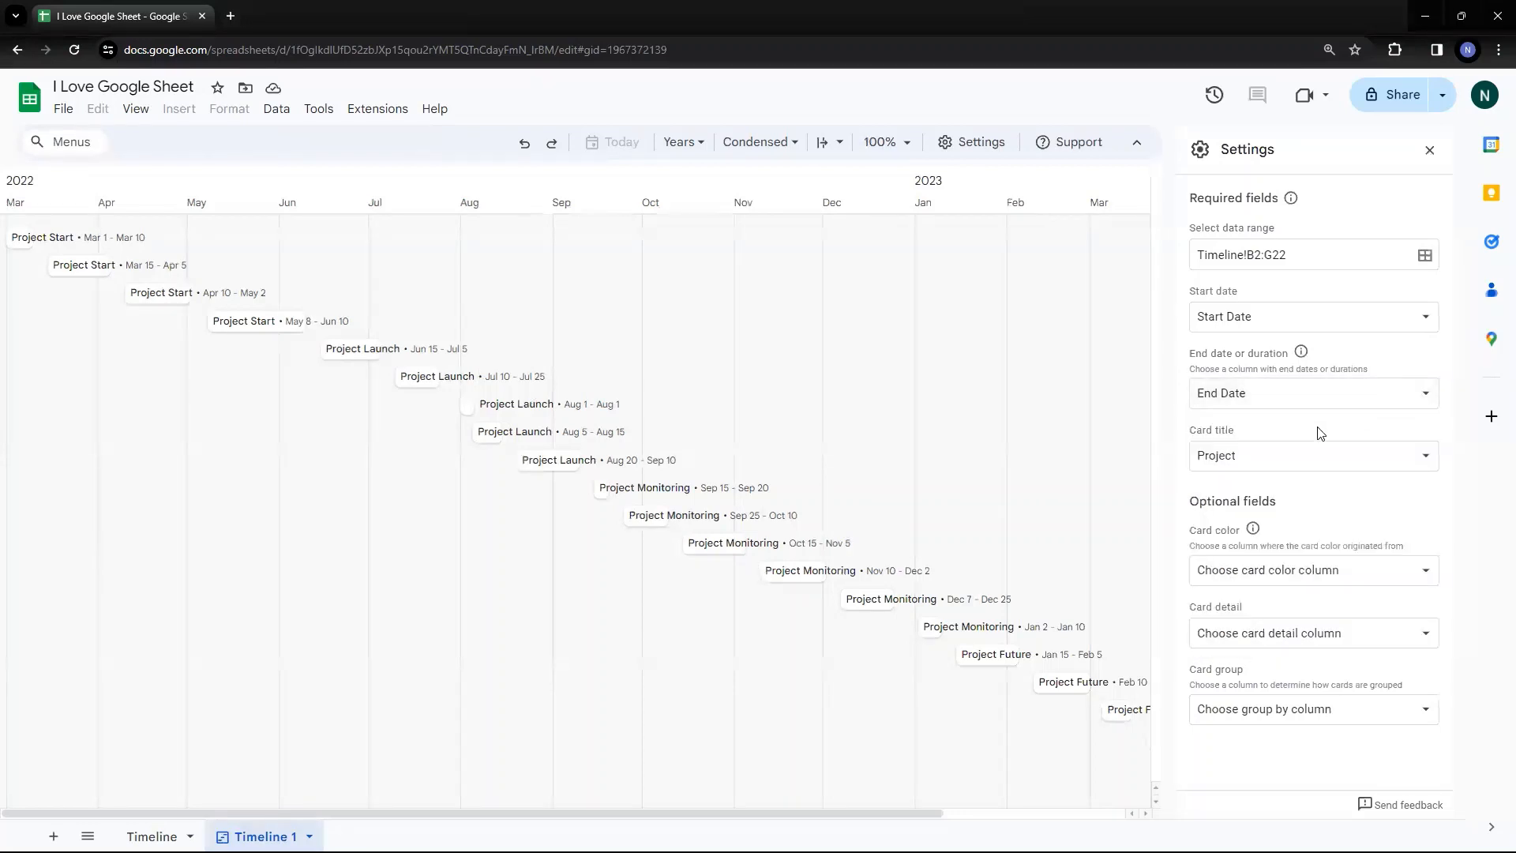
- Set the timeline's card title field to the Card Title column and review the other available columns
{"action": "left_click", "coordinate": [1264, 460]}
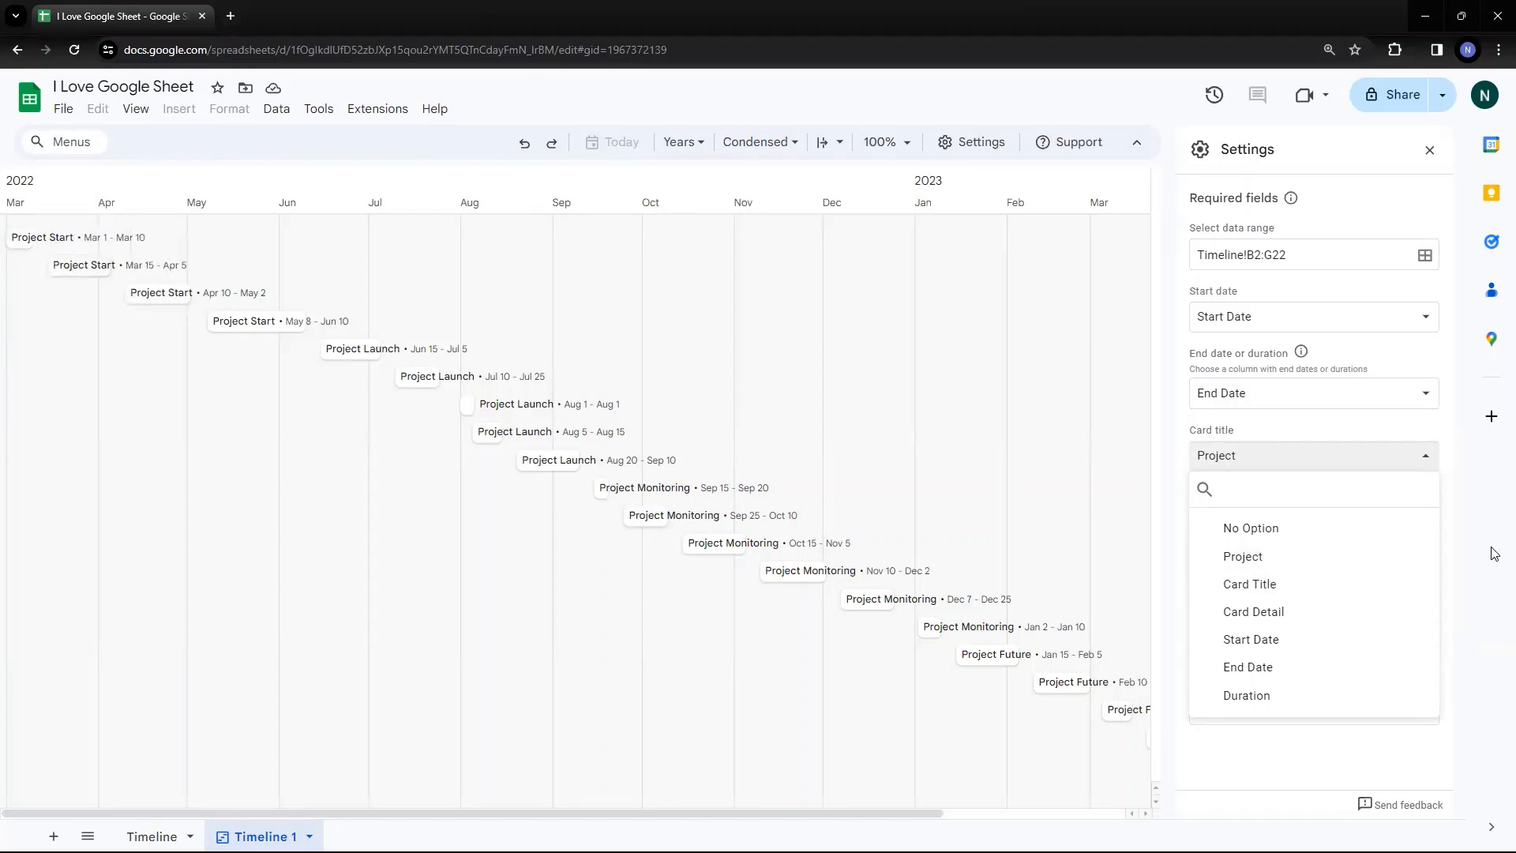
{"action": "left_click", "coordinate": [1287, 591]}
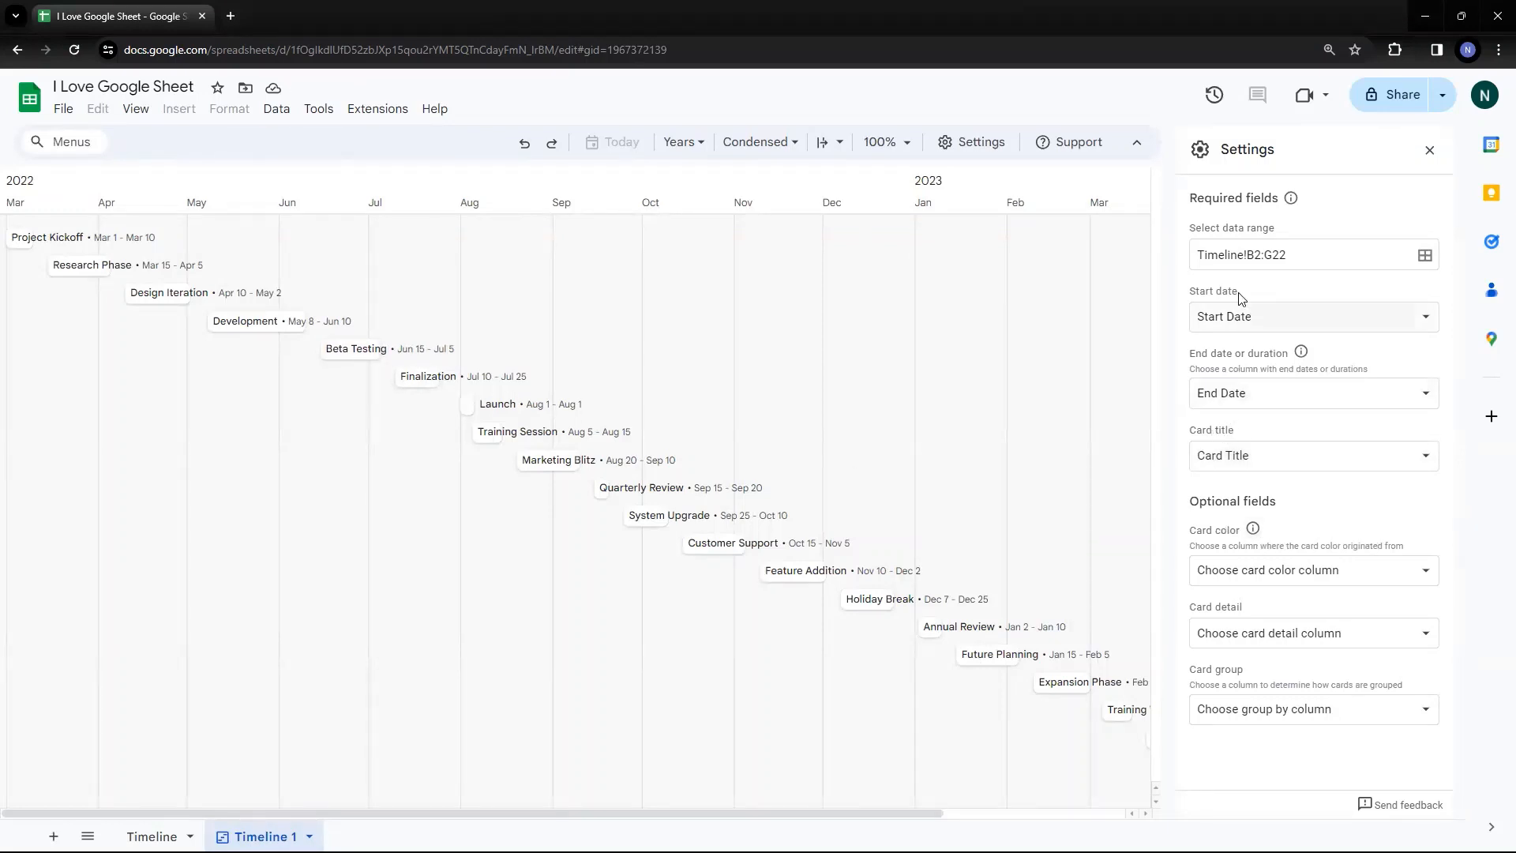
{"action": "left_click", "coordinate": [1324, 466]}
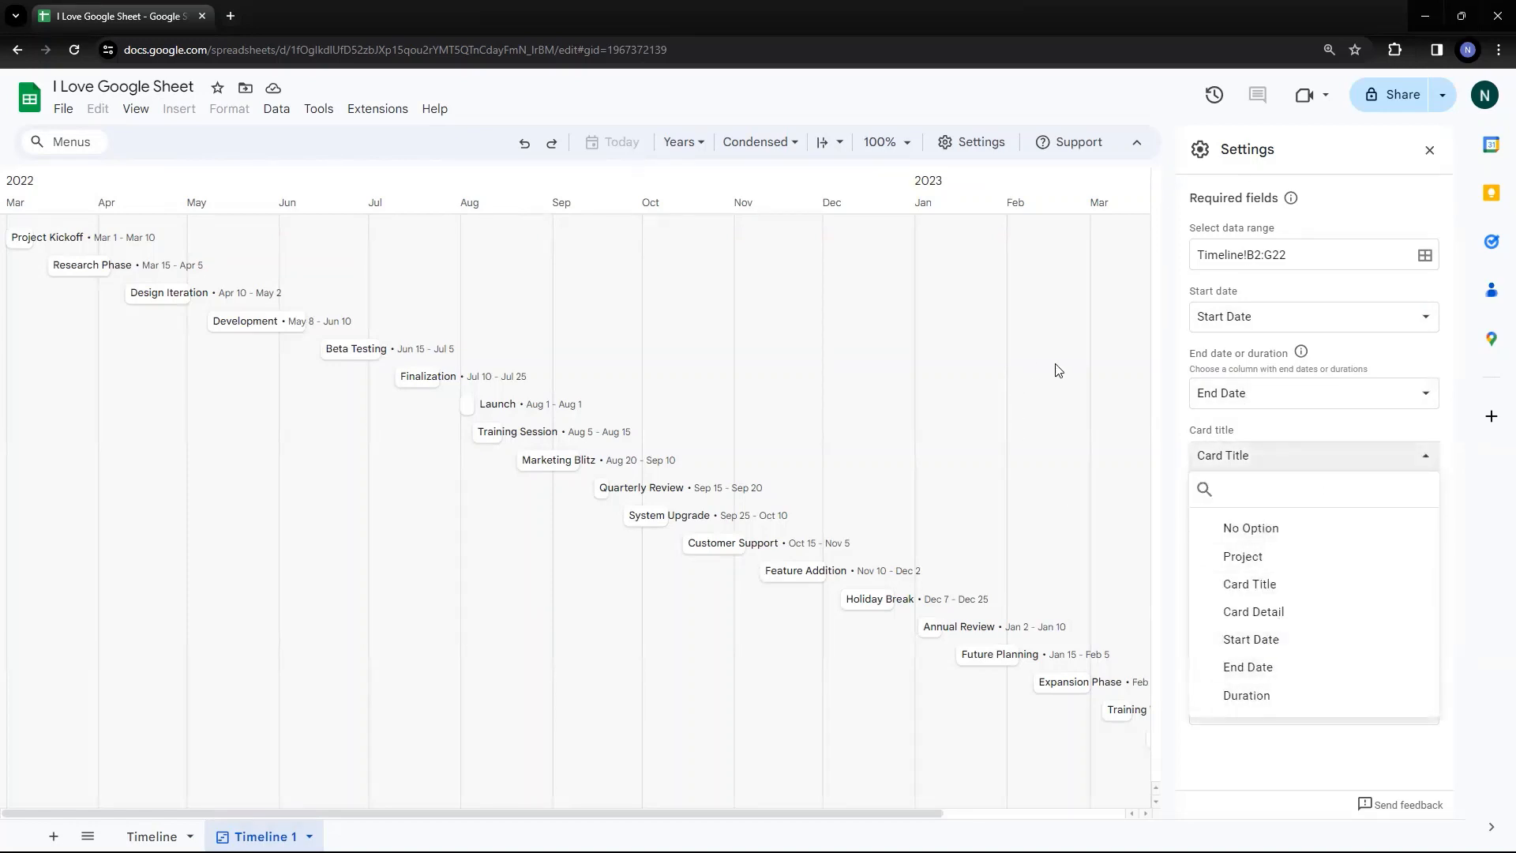
{"action": "left_click", "coordinate": [1182, 382]}
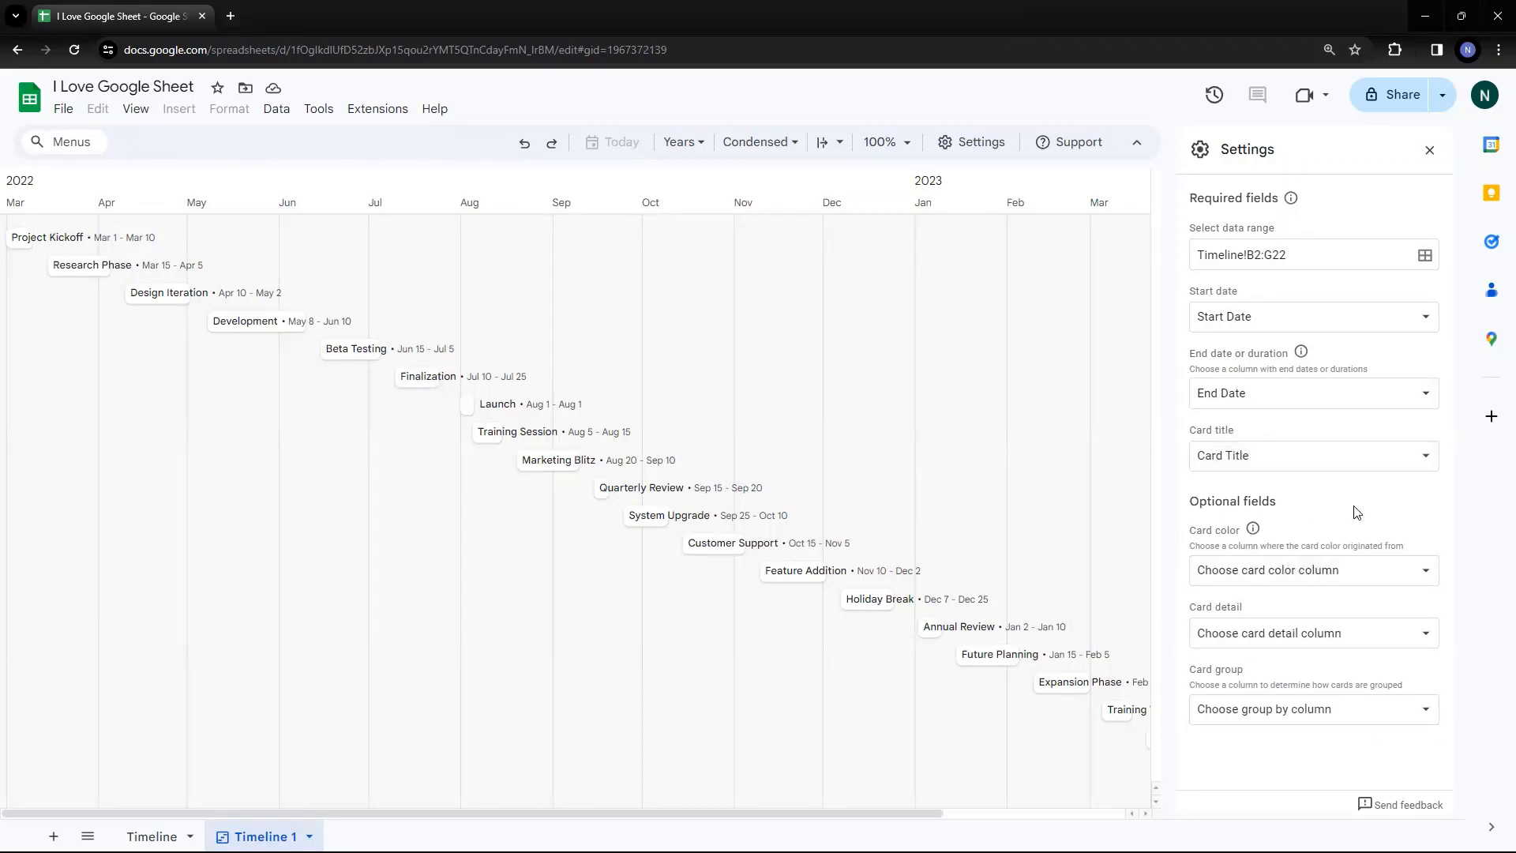
- Set the timeline's card color field to the Project column
{"action": "left_click", "coordinate": [1339, 578]}
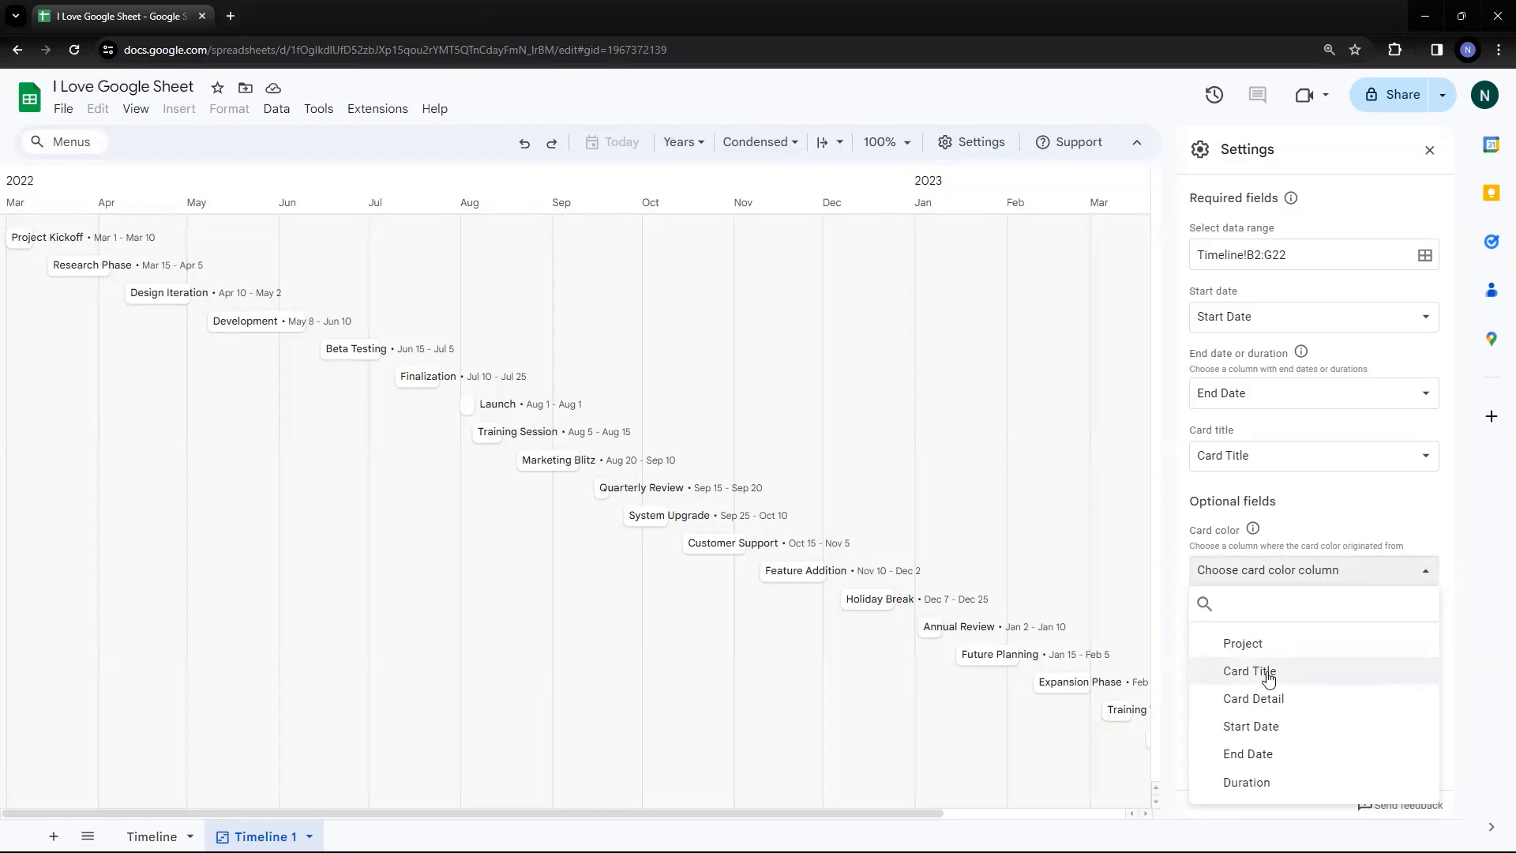
{"action": "left_click", "coordinate": [1346, 509]}
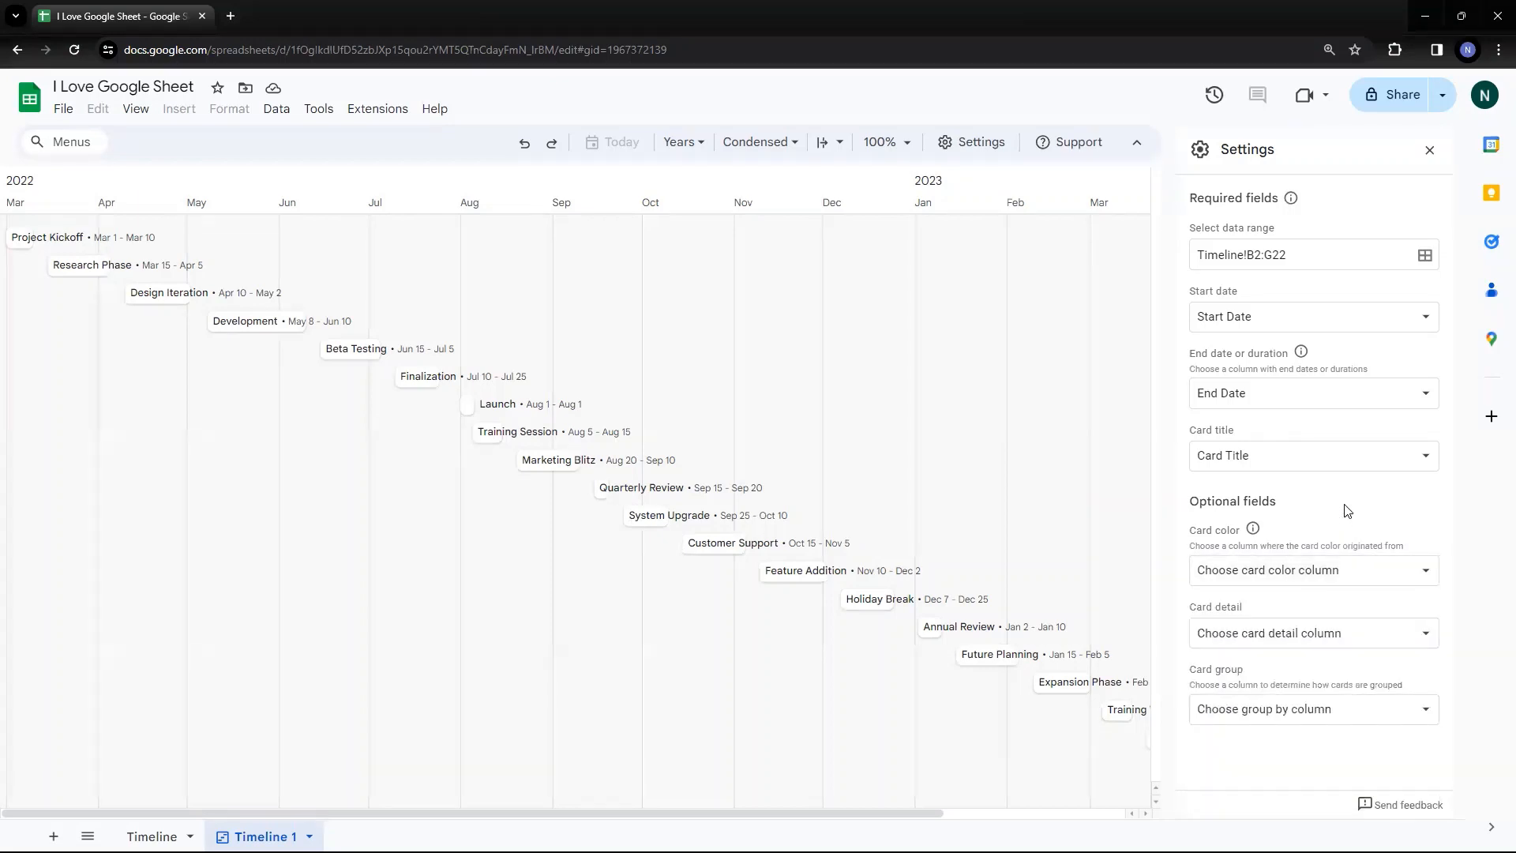
{"action": "left_click", "coordinate": [1293, 573]}
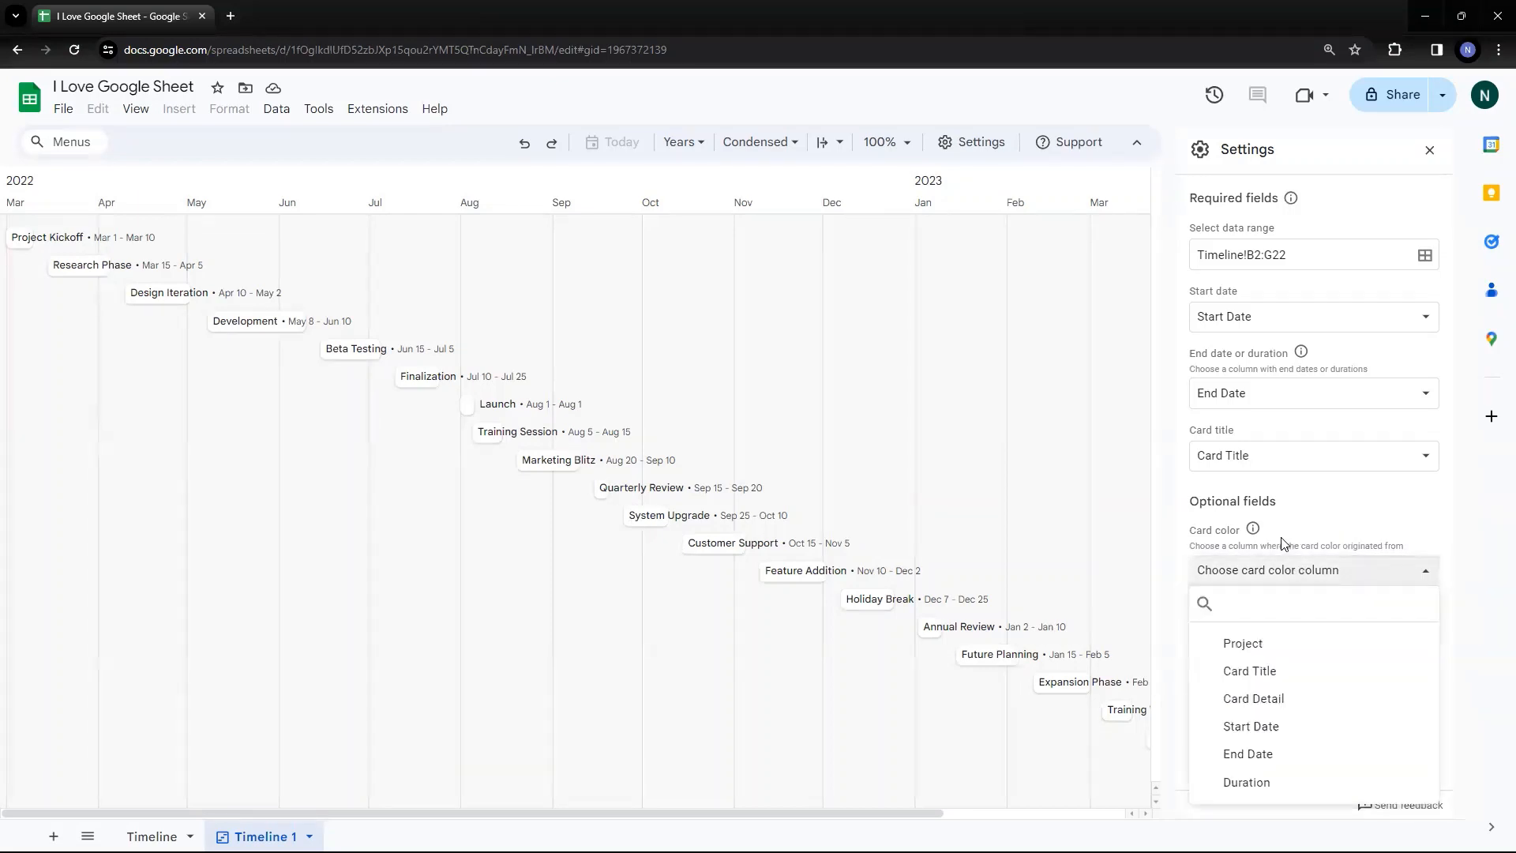
{"action": "left_click", "coordinate": [1257, 654]}
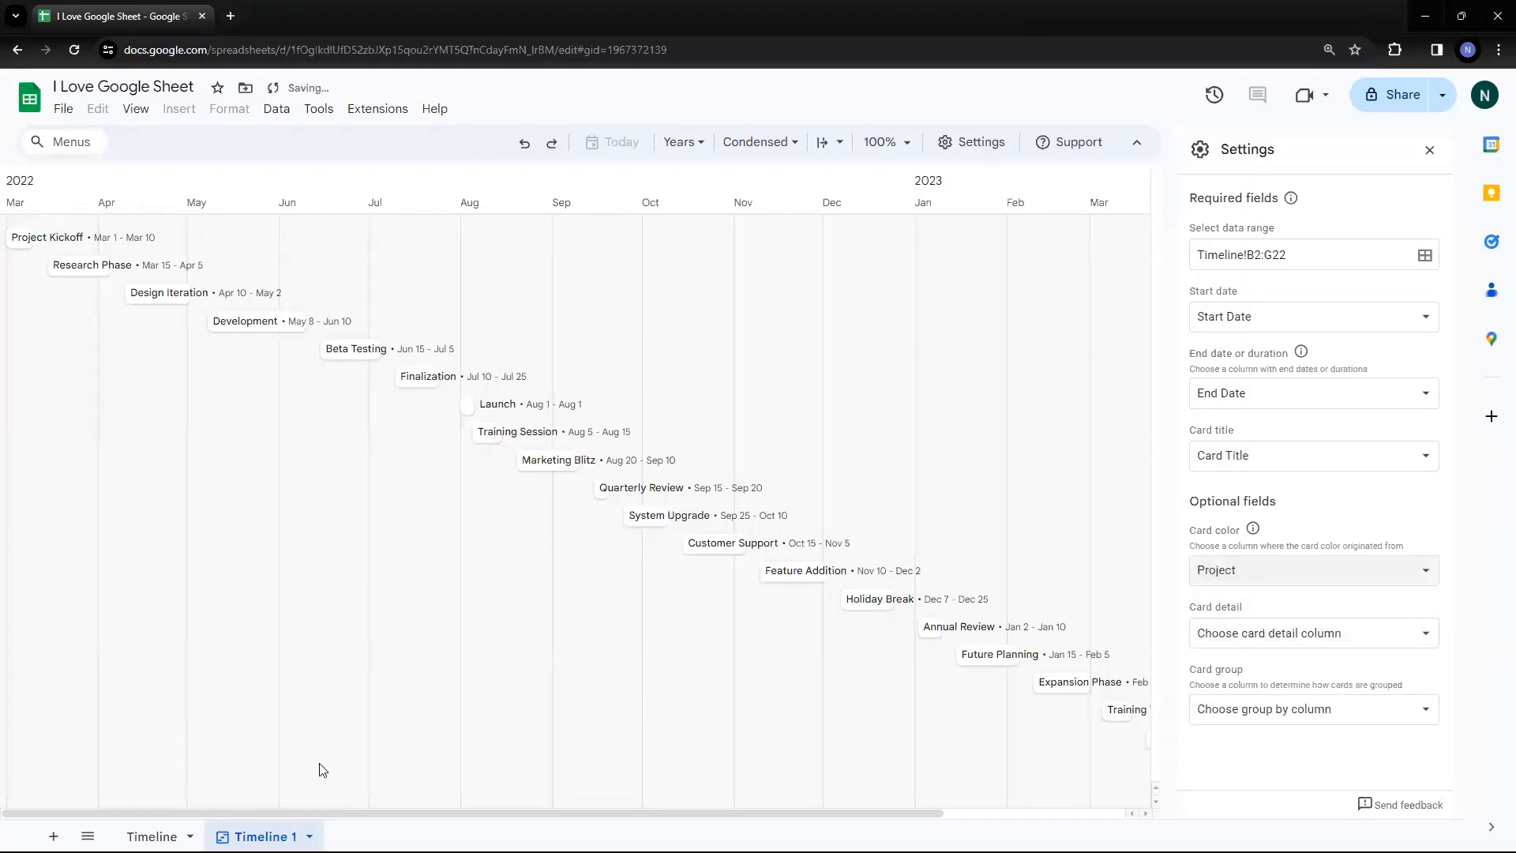
- Fill the Project Start names in B3:B6 on the Timeline sheet with yellow and check the card colors in the timeline view
{"action": "left_click", "coordinate": [158, 836]}
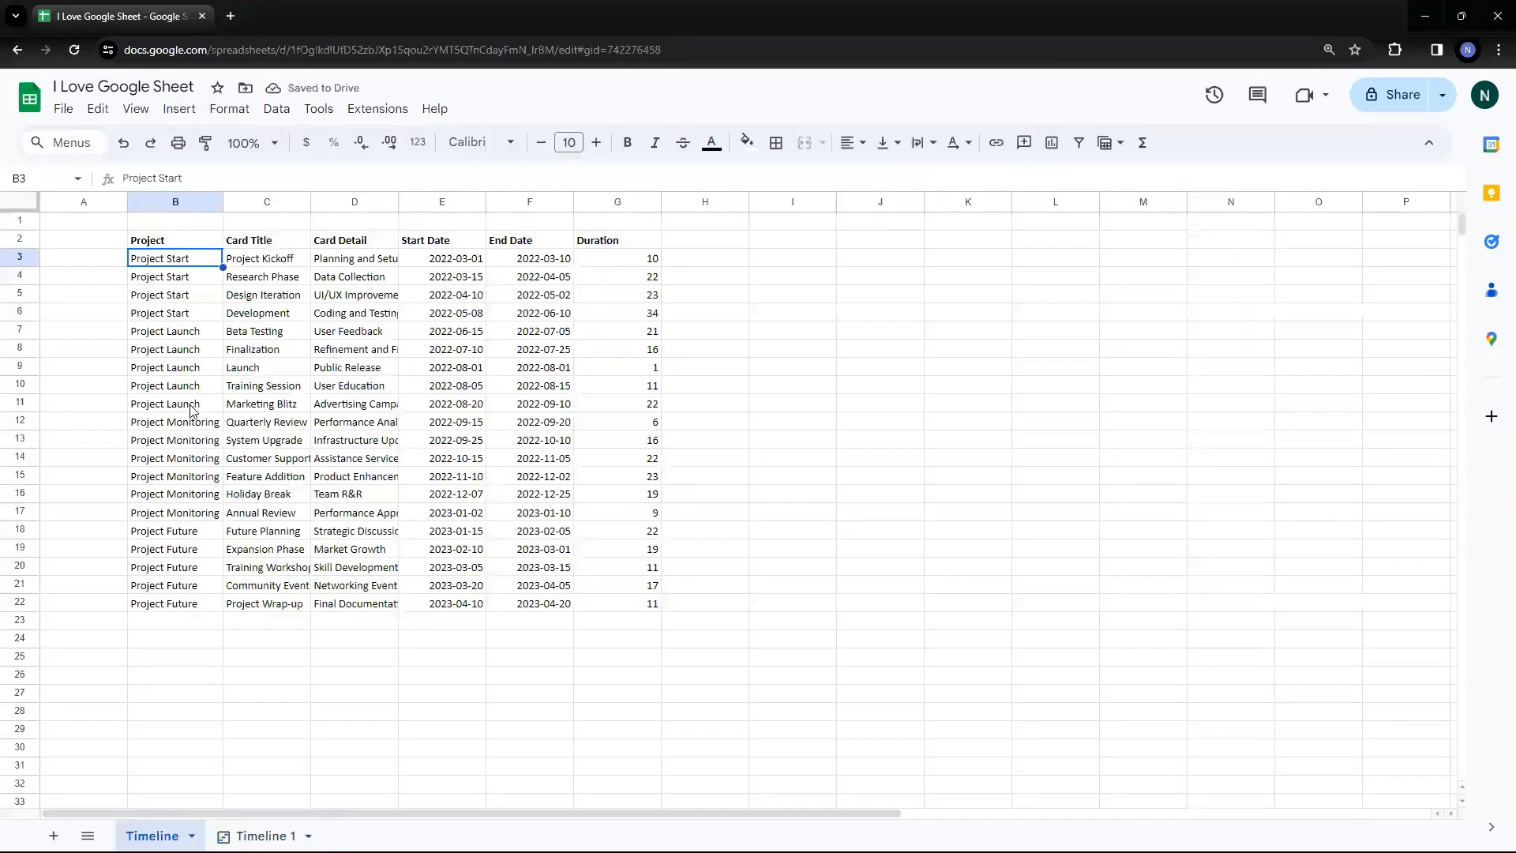
{"action": "left_click", "coordinate": [188, 316], "text": "shift"}
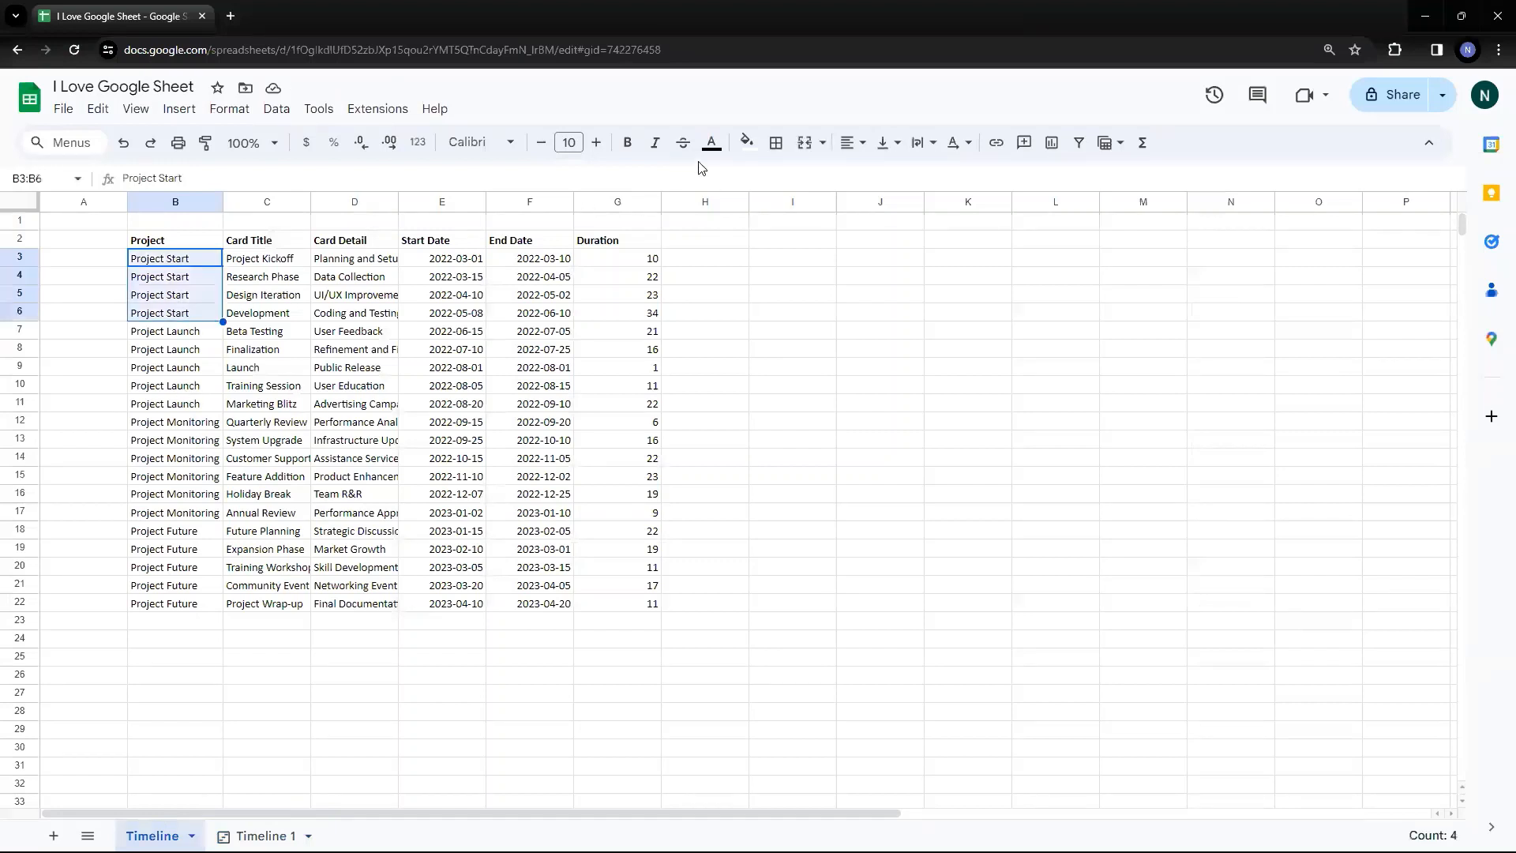
{"action": "left_click", "coordinate": [746, 142]}
{"action": "left_click", "coordinate": [809, 223]}
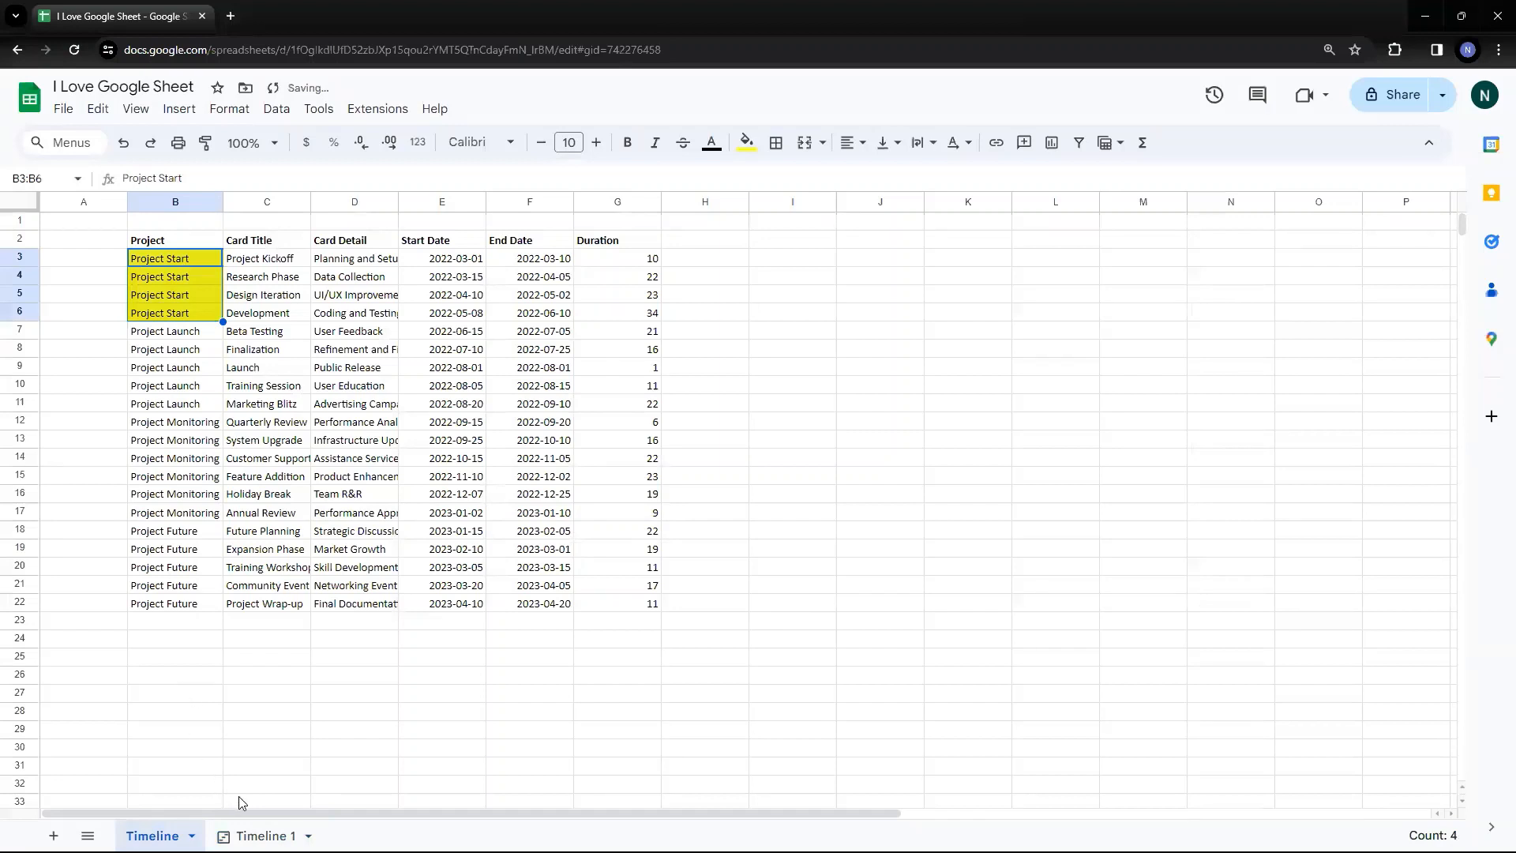
{"action": "left_click", "coordinate": [260, 836]}
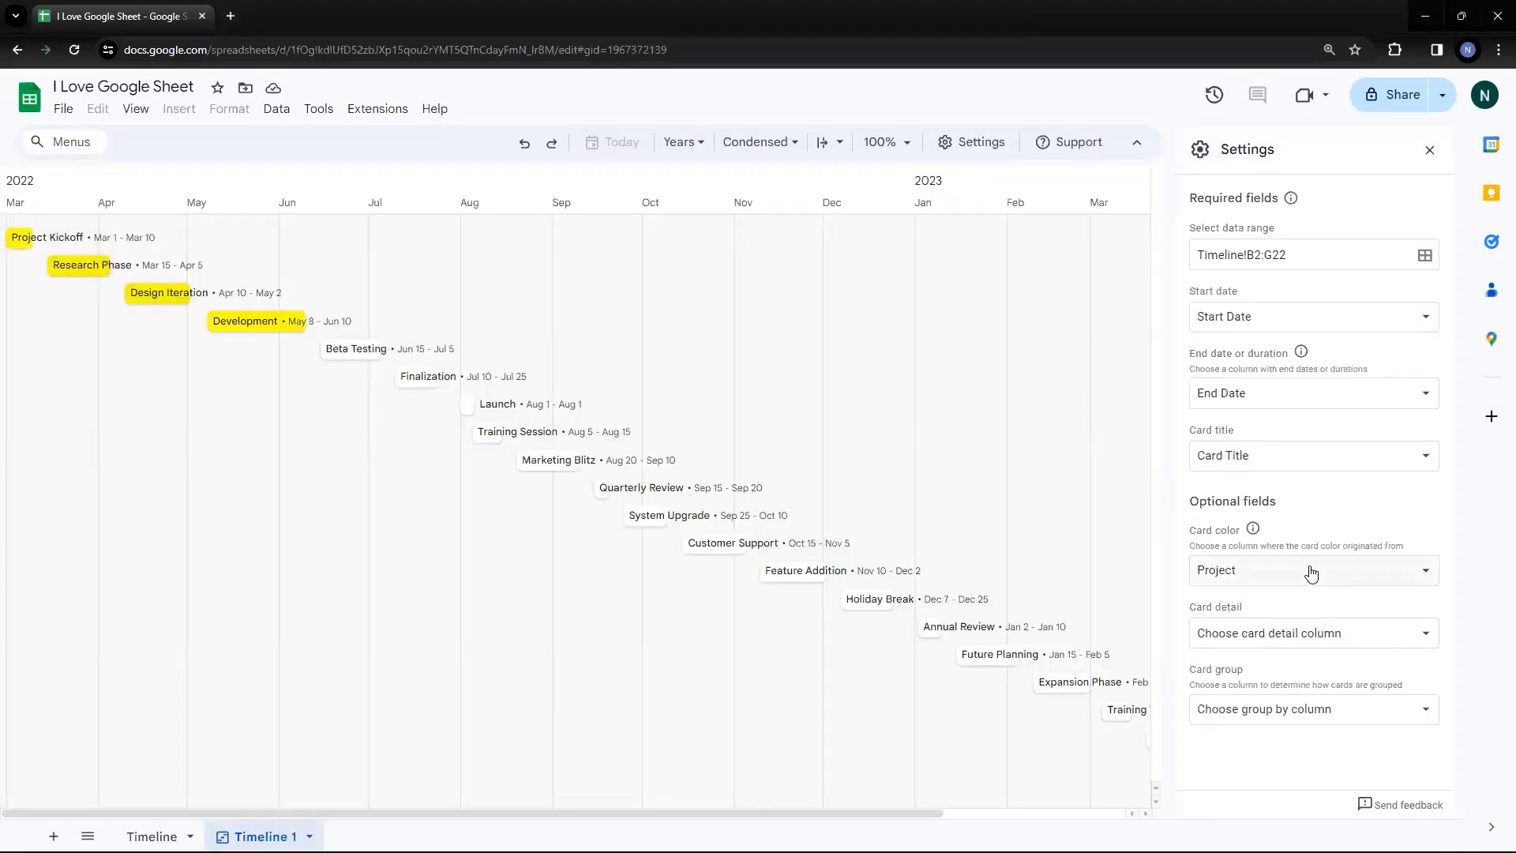
- Fill the Project Start card titles in C3:C6 with light green and check the card colors in the timeline view
{"action": "left_click", "coordinate": [154, 835]}
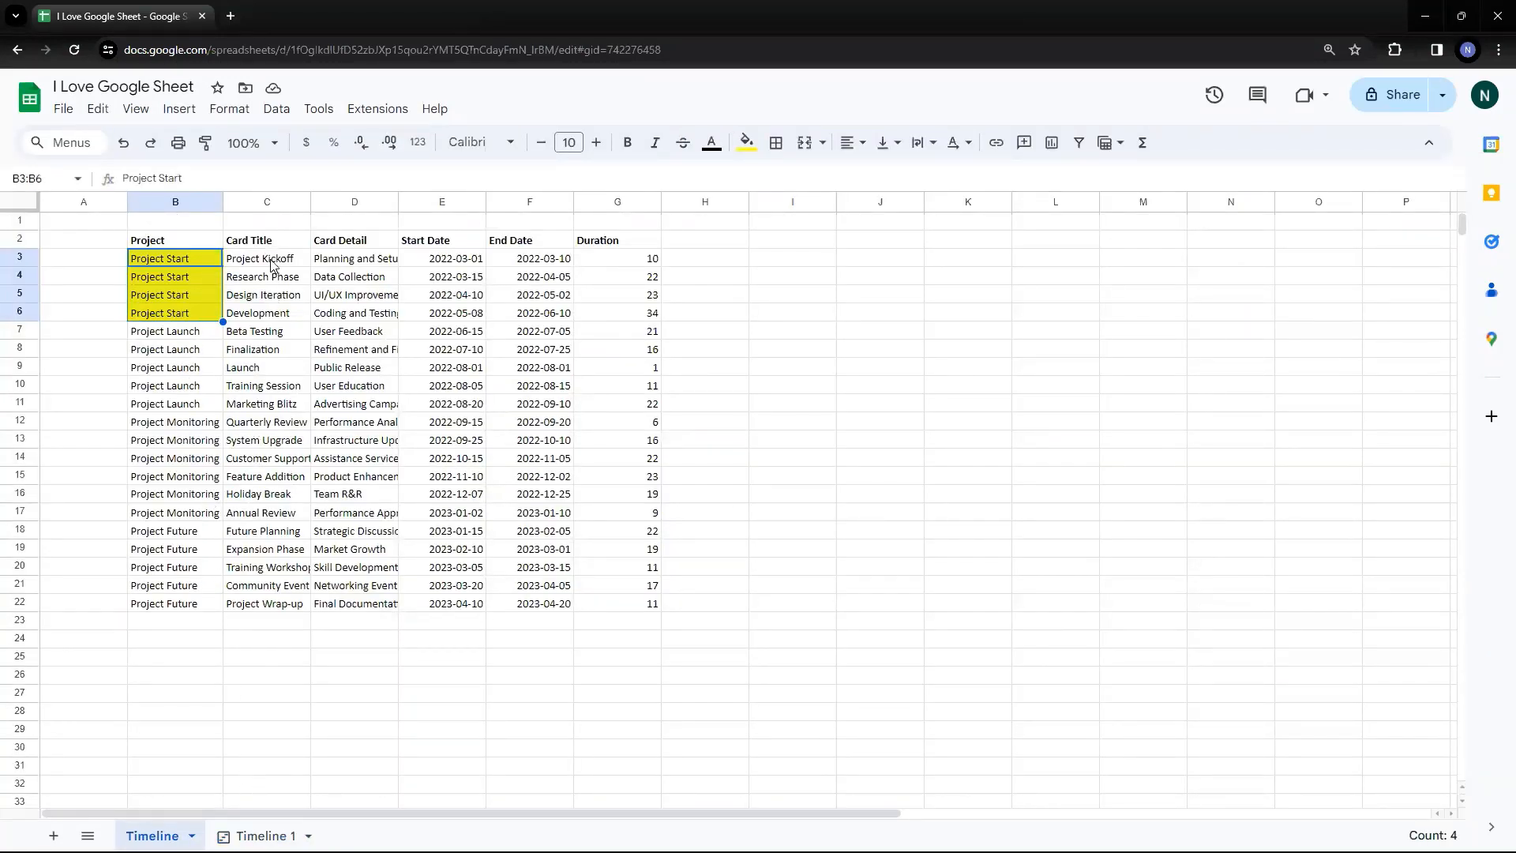
{"action": "left_click_drag", "start_coordinate": [272, 261], "coordinate": [276, 314]}
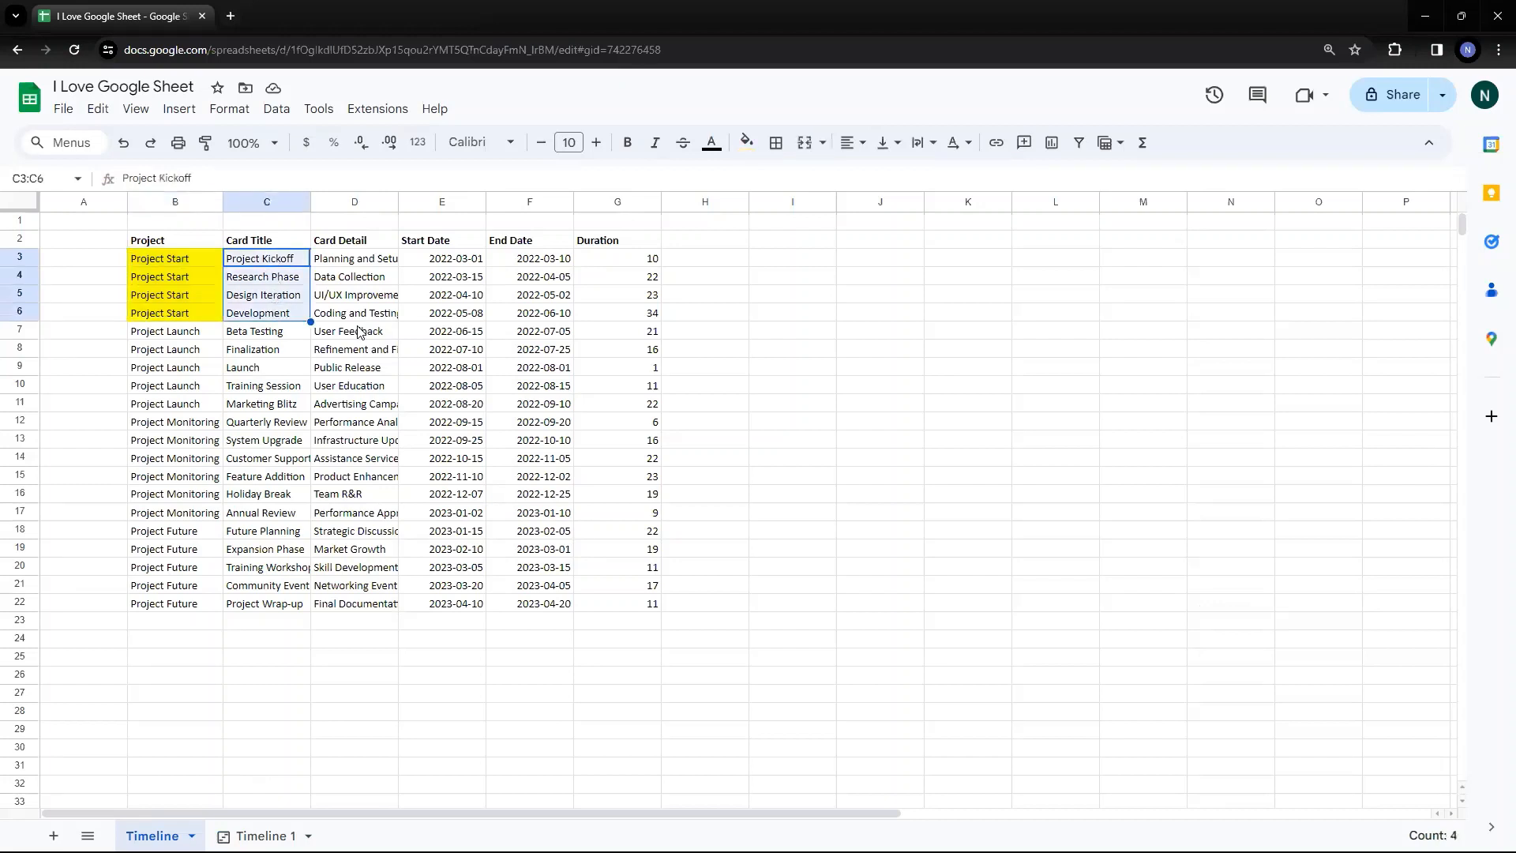
{"action": "left_click", "coordinate": [748, 145]}
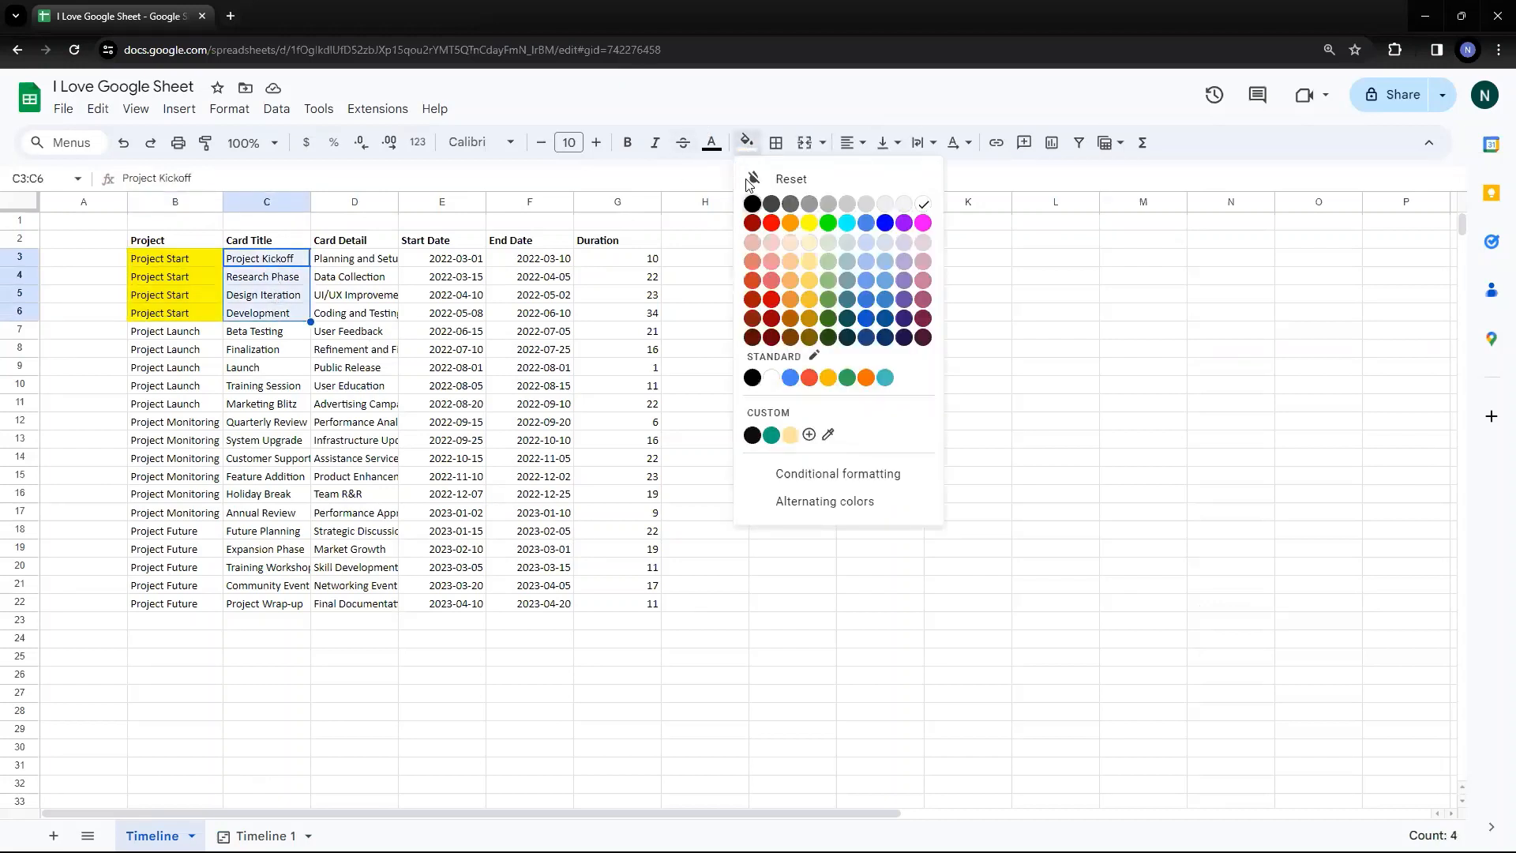
{"action": "left_click", "coordinate": [827, 247]}
{"action": "left_click", "coordinate": [938, 387]}
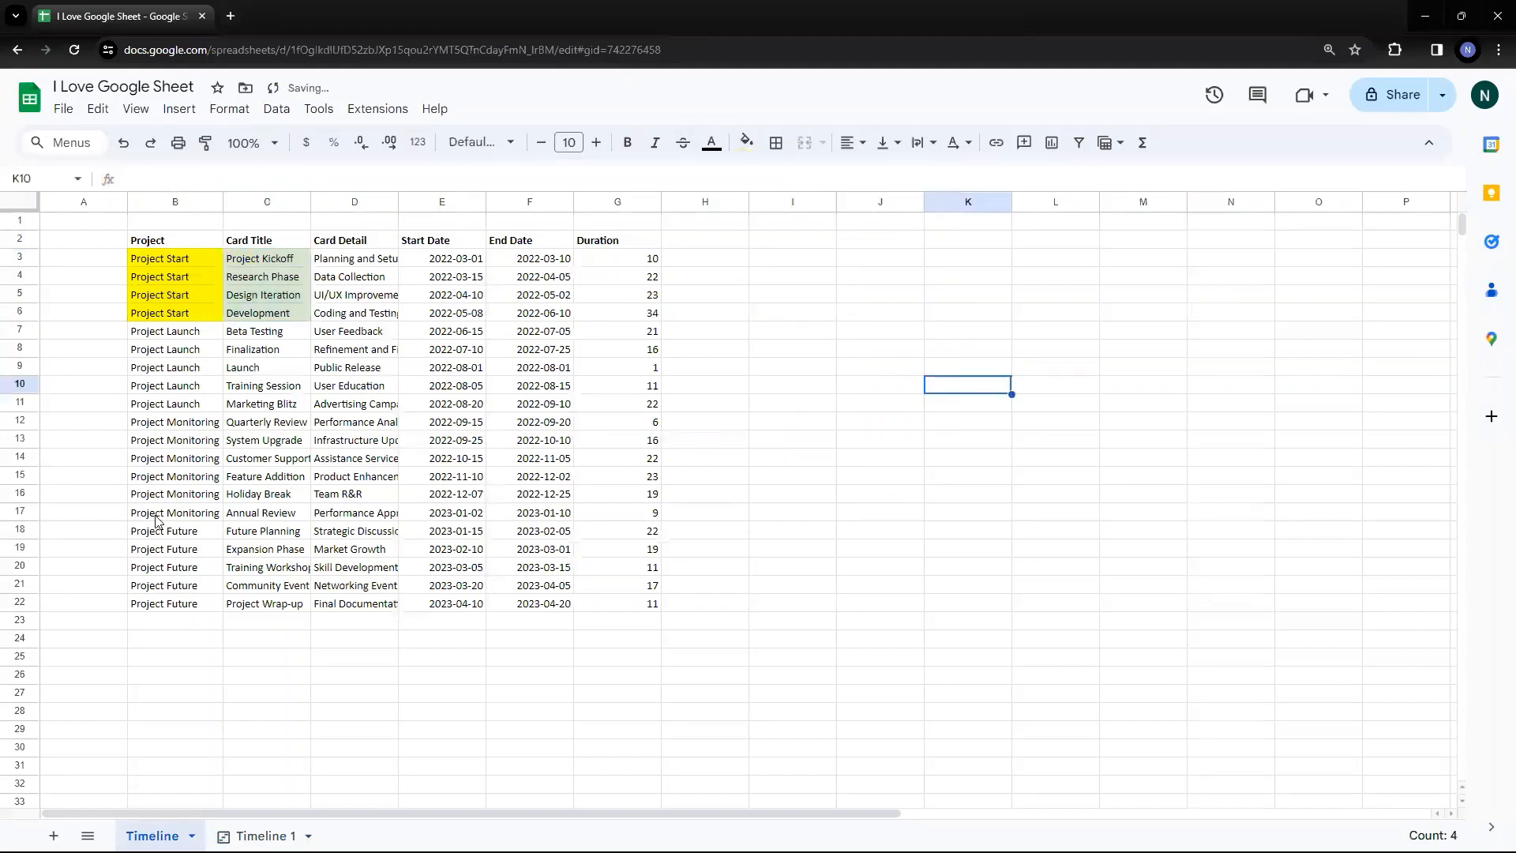
{"action": "left_click", "coordinate": [265, 835]}
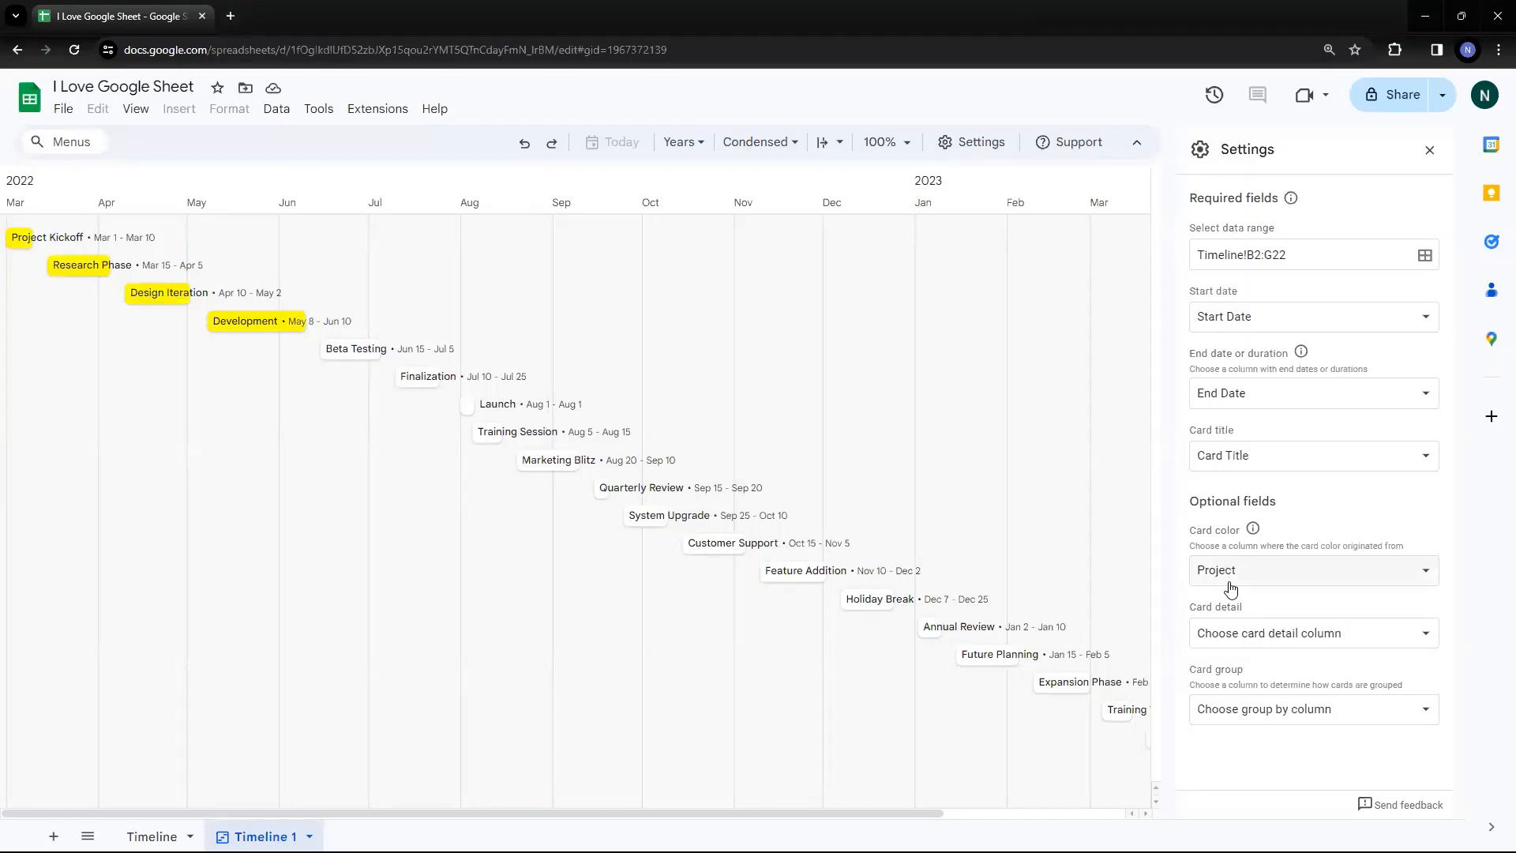
- Set the timeline's card color field to the Card Title column and its card detail field to the Card Detail column
{"action": "left_click", "coordinate": [1303, 573]}
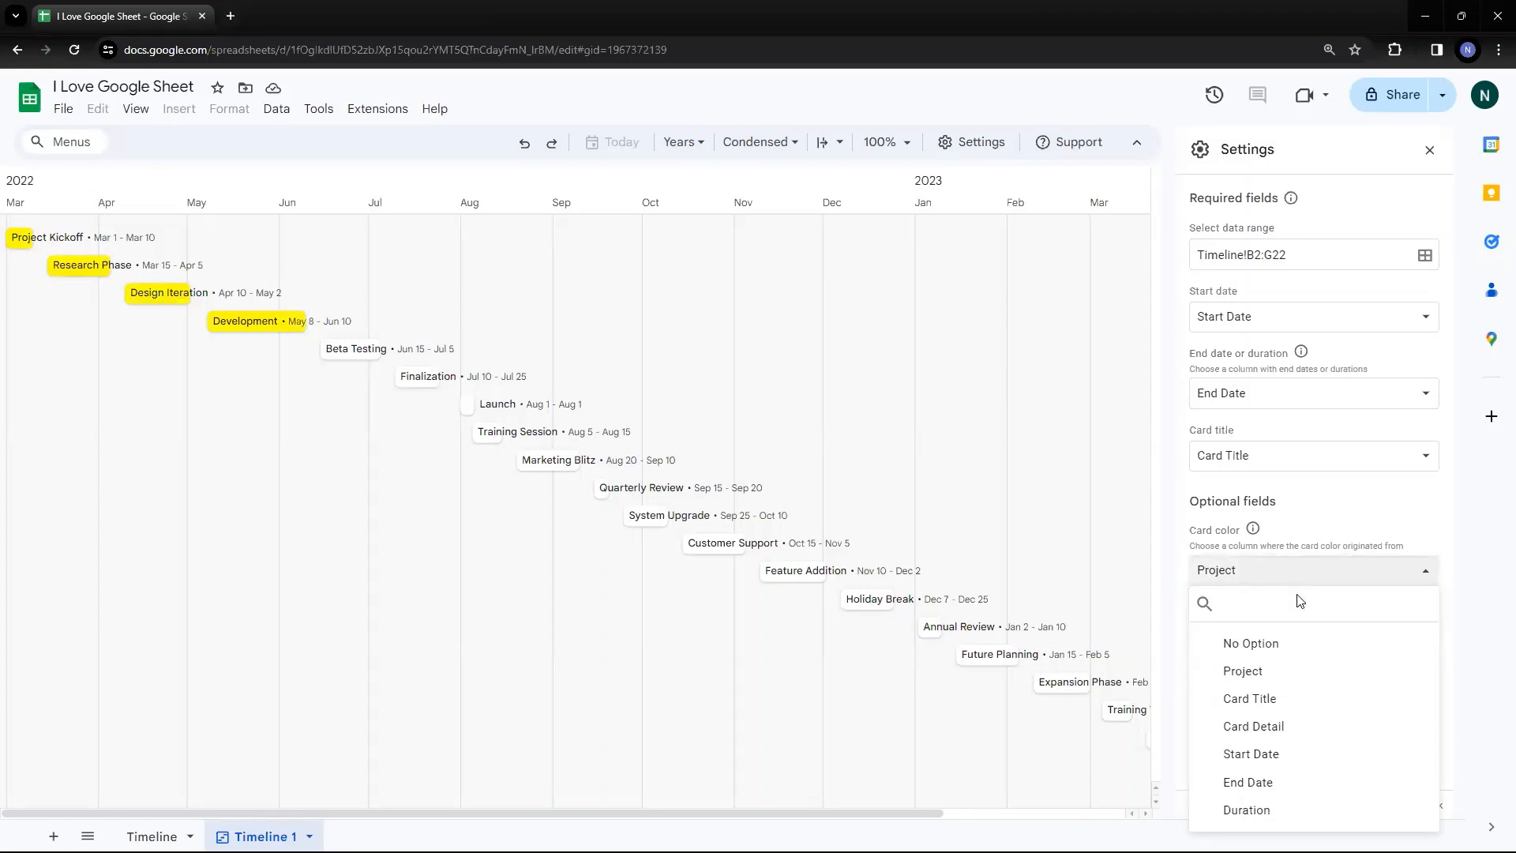
{"action": "left_click", "coordinate": [151, 835]}
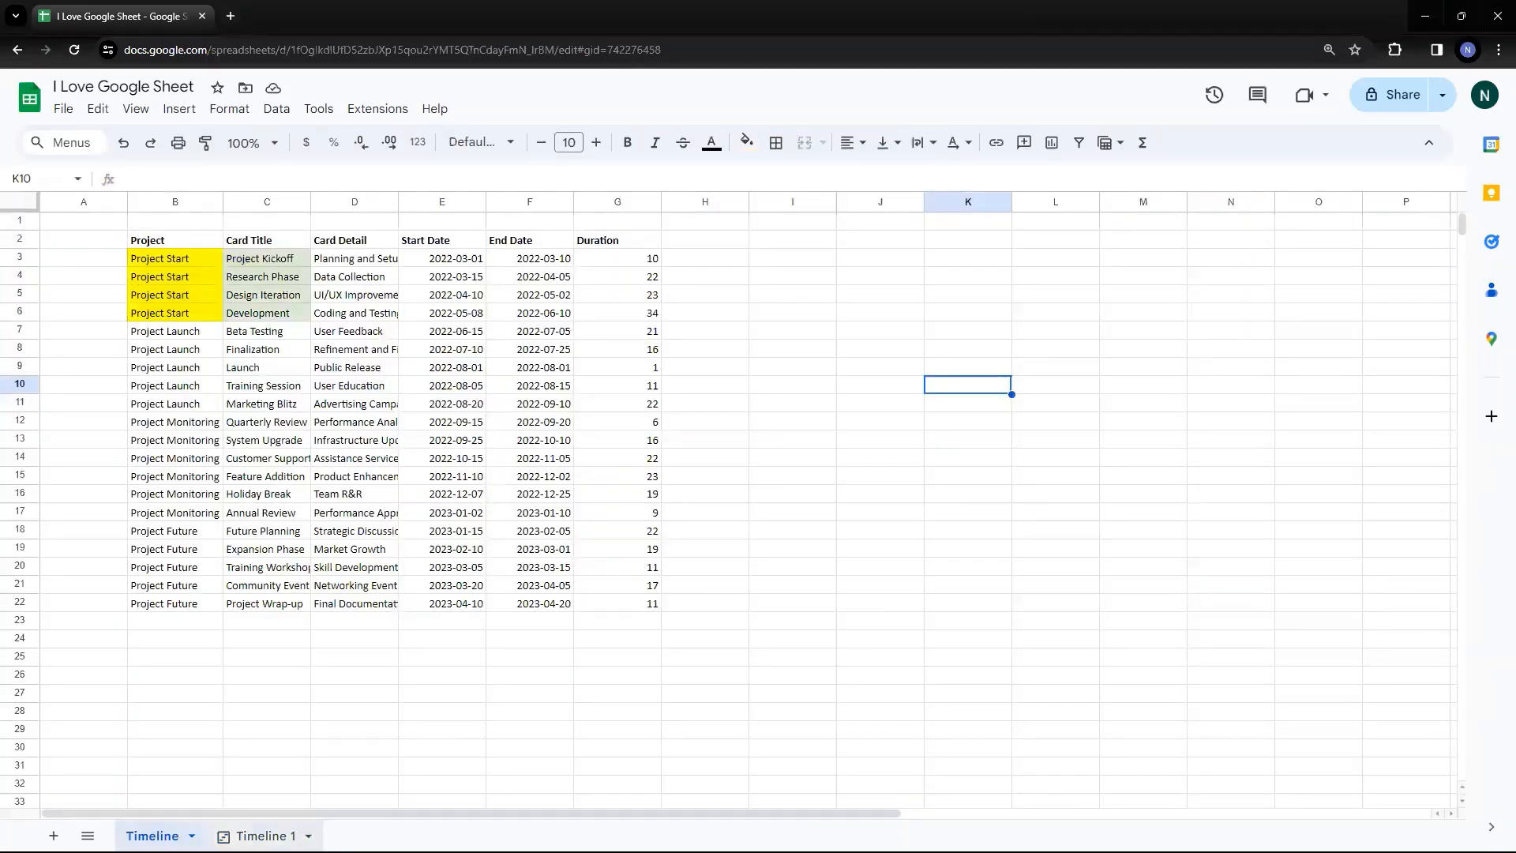
{"action": "left_click", "coordinate": [265, 835]}
{"action": "left_click", "coordinate": [1295, 570]}
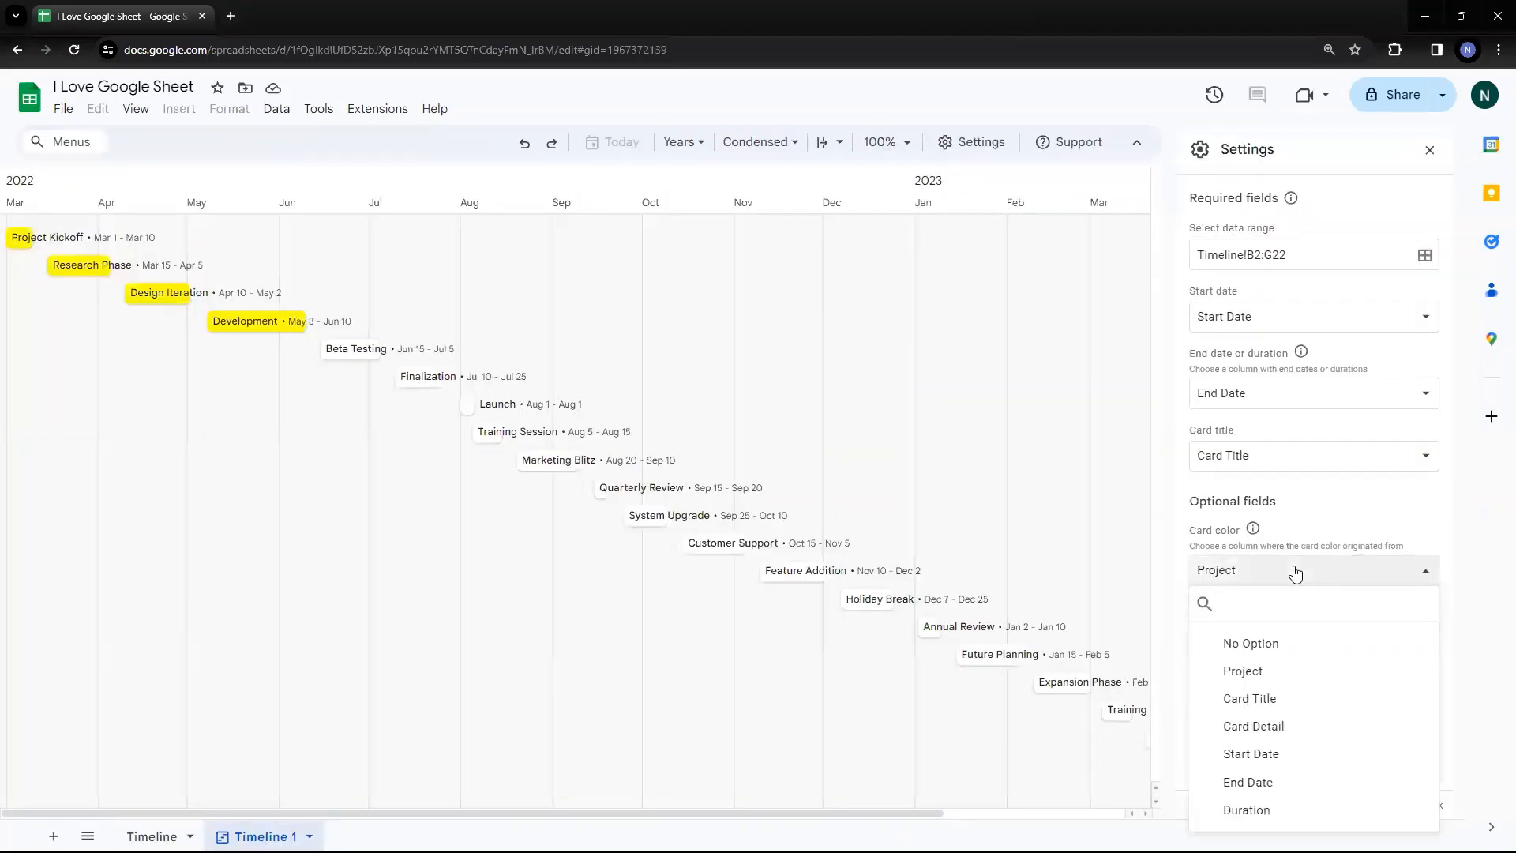
{"action": "left_click", "coordinate": [1276, 699]}
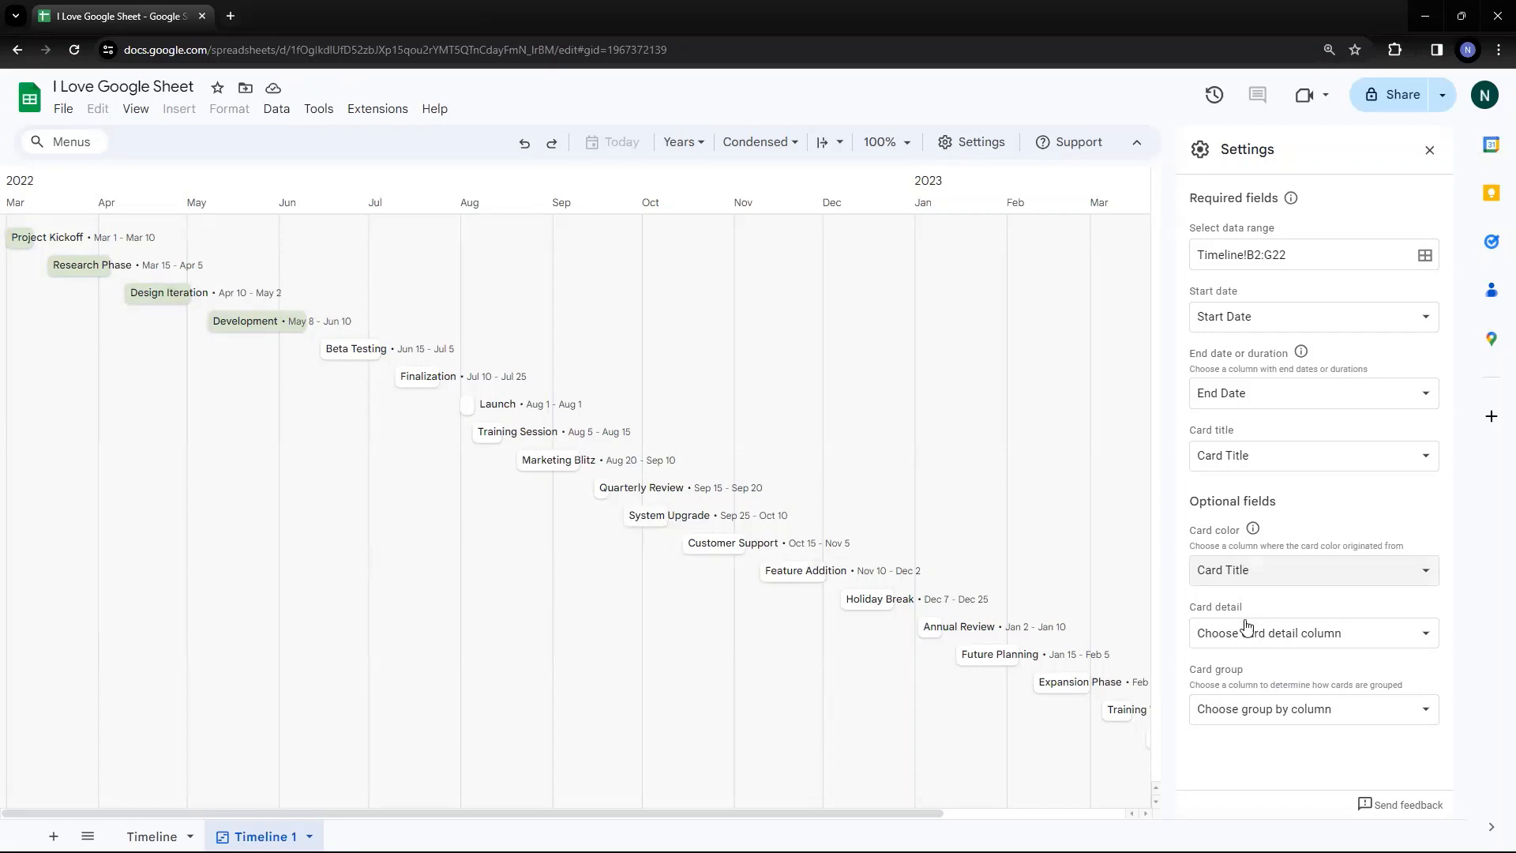
{"action": "left_click", "coordinate": [1376, 634]}
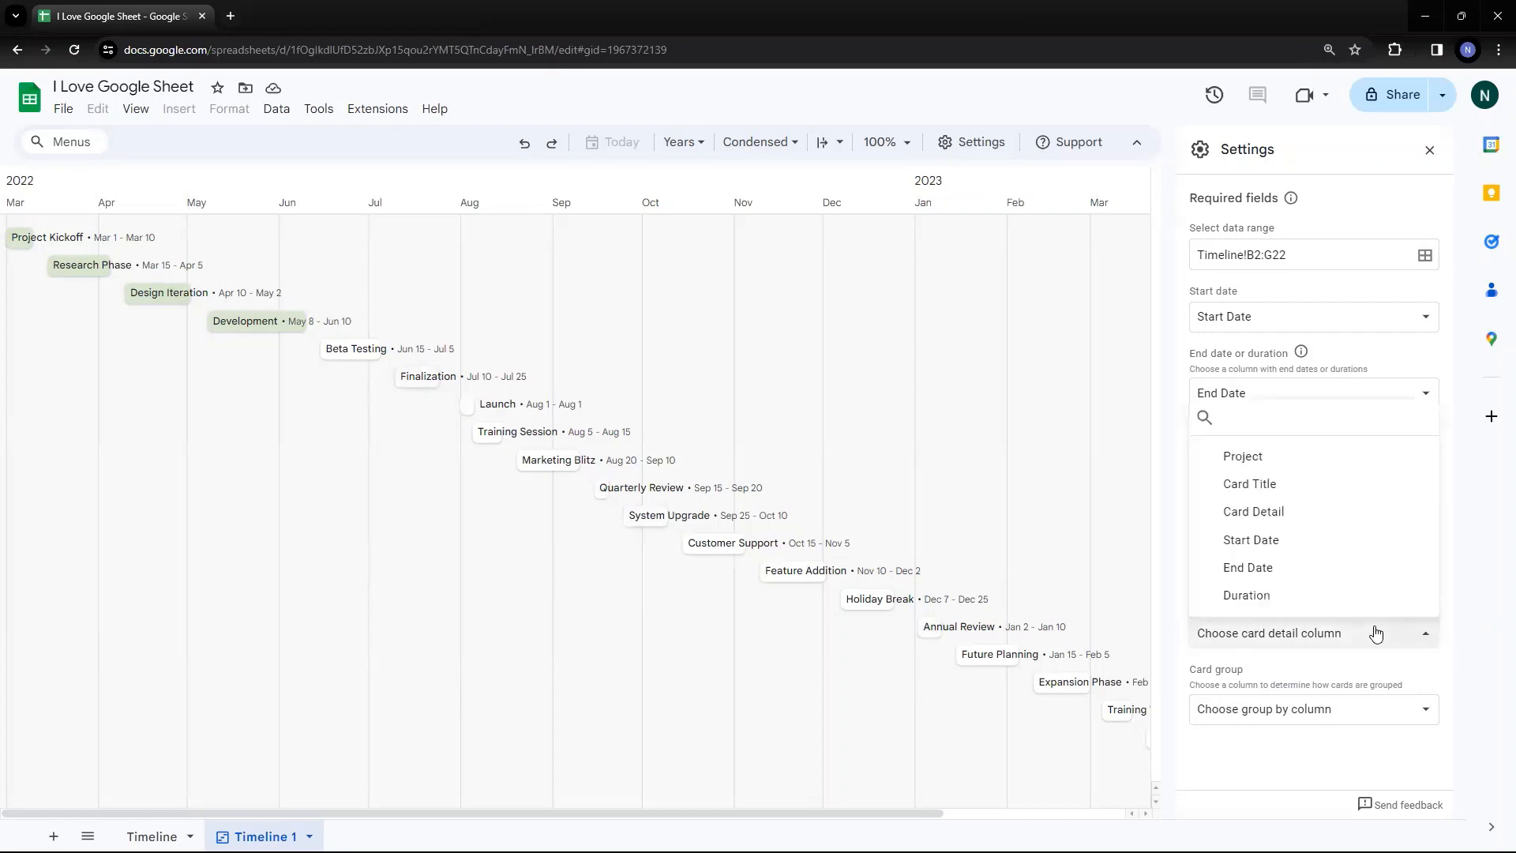
{"action": "left_click", "coordinate": [1271, 514]}
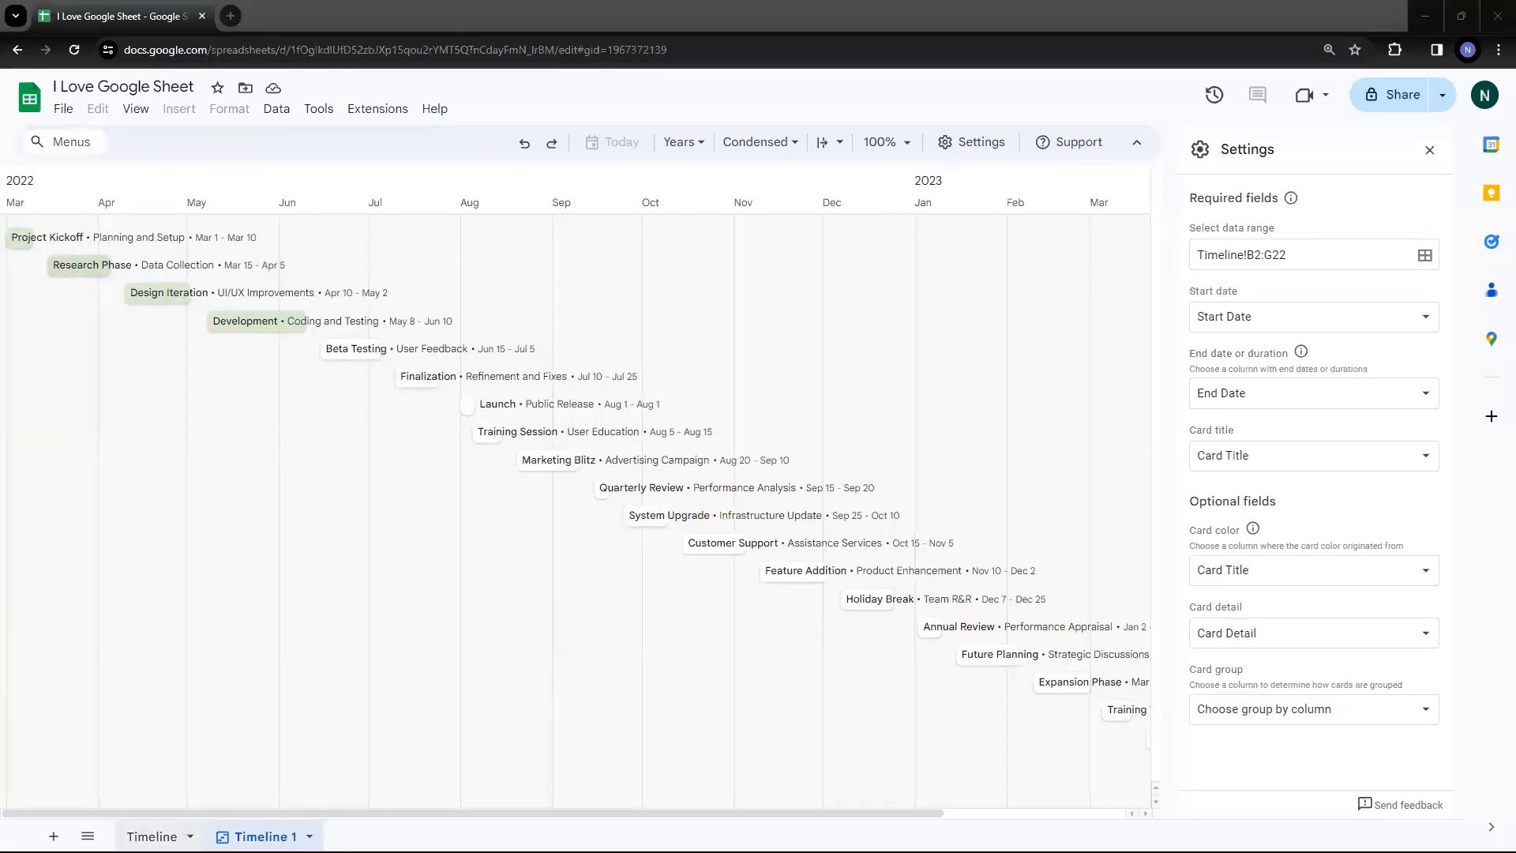
- Check the Project column in B2:B22 on the Timeline sheet, and set the timeline's card group field to Project
{"action": "left_click", "coordinate": [151, 836]}
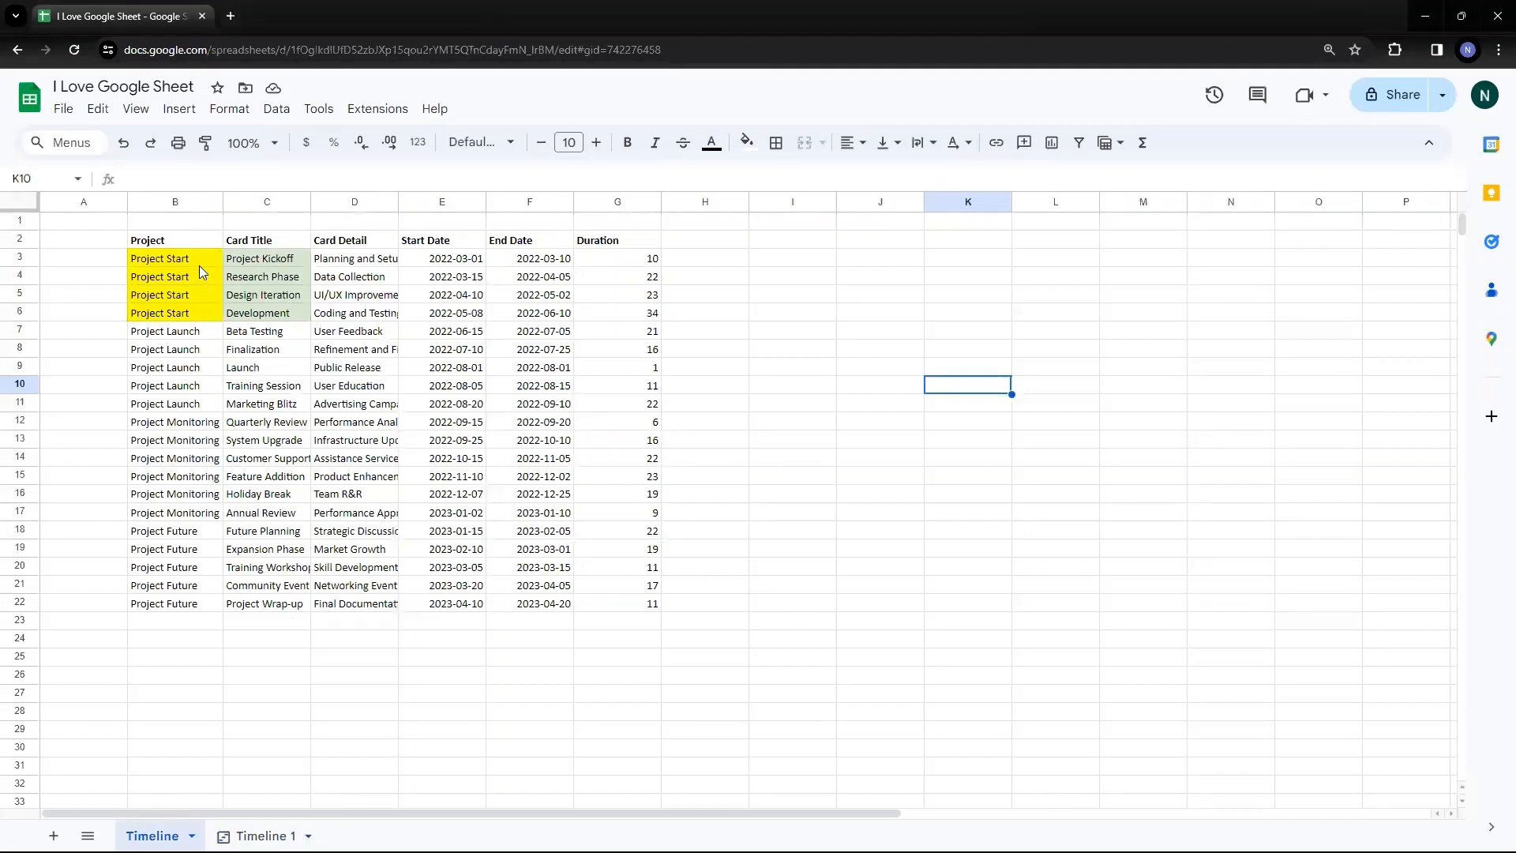
{"action": "left_click_drag", "start_coordinate": [189, 239], "coordinate": [219, 604]}
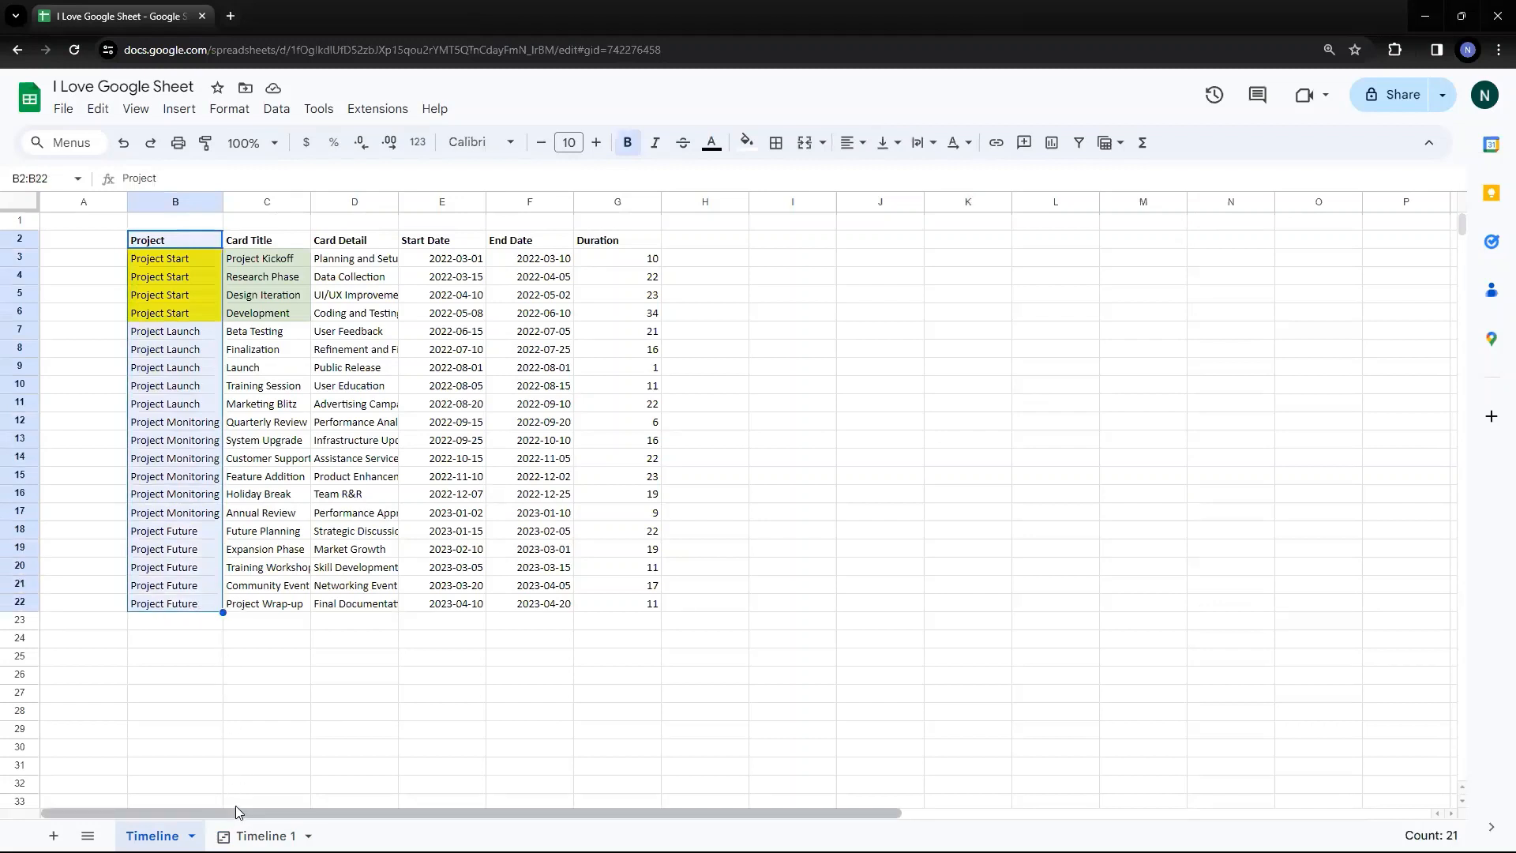
{"action": "left_click", "coordinate": [260, 835]}
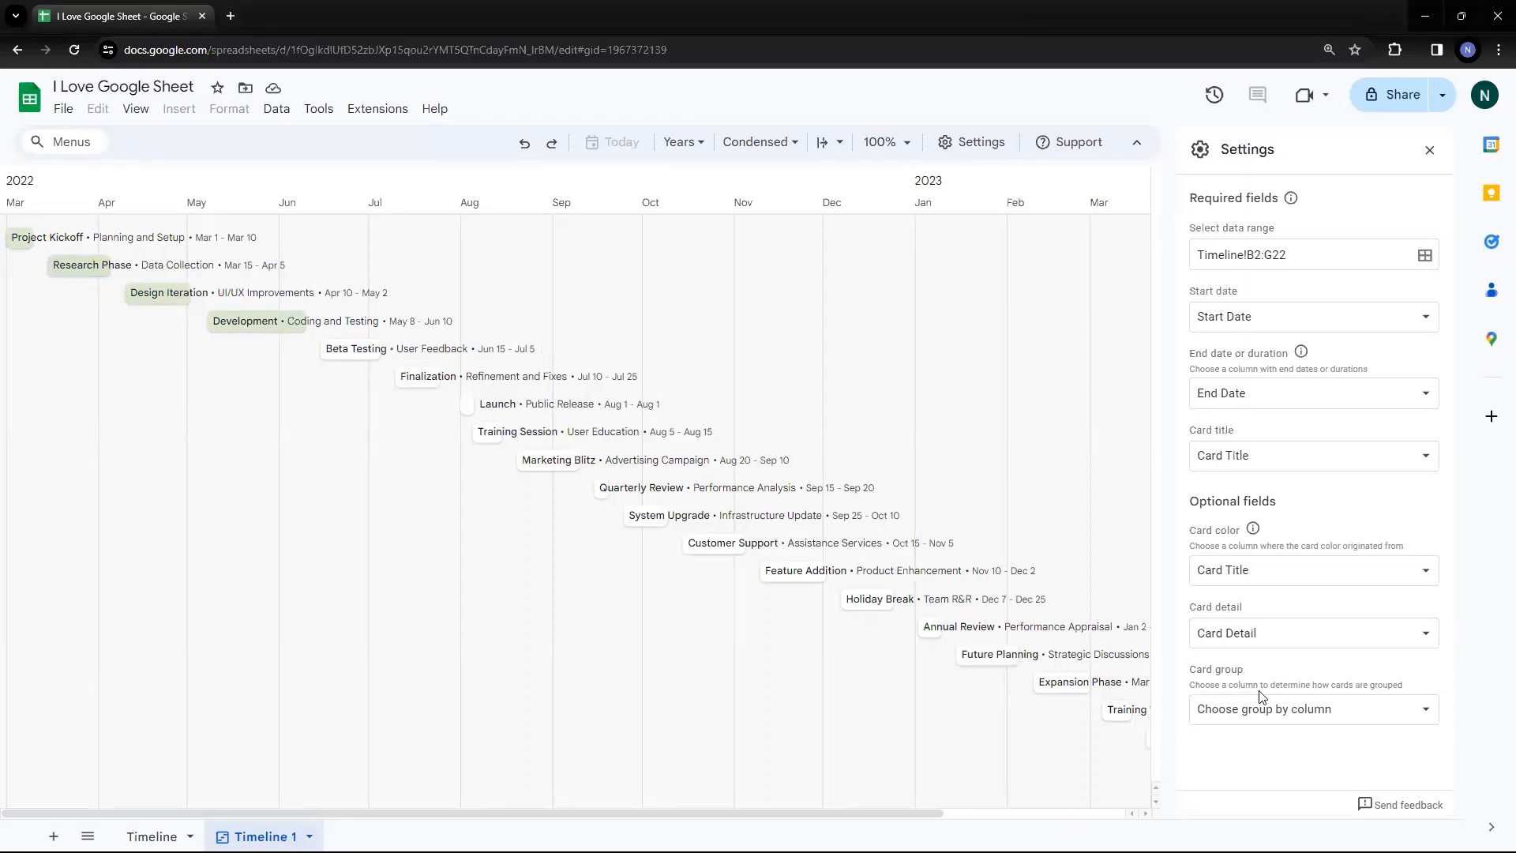
{"action": "left_click", "coordinate": [1296, 708]}
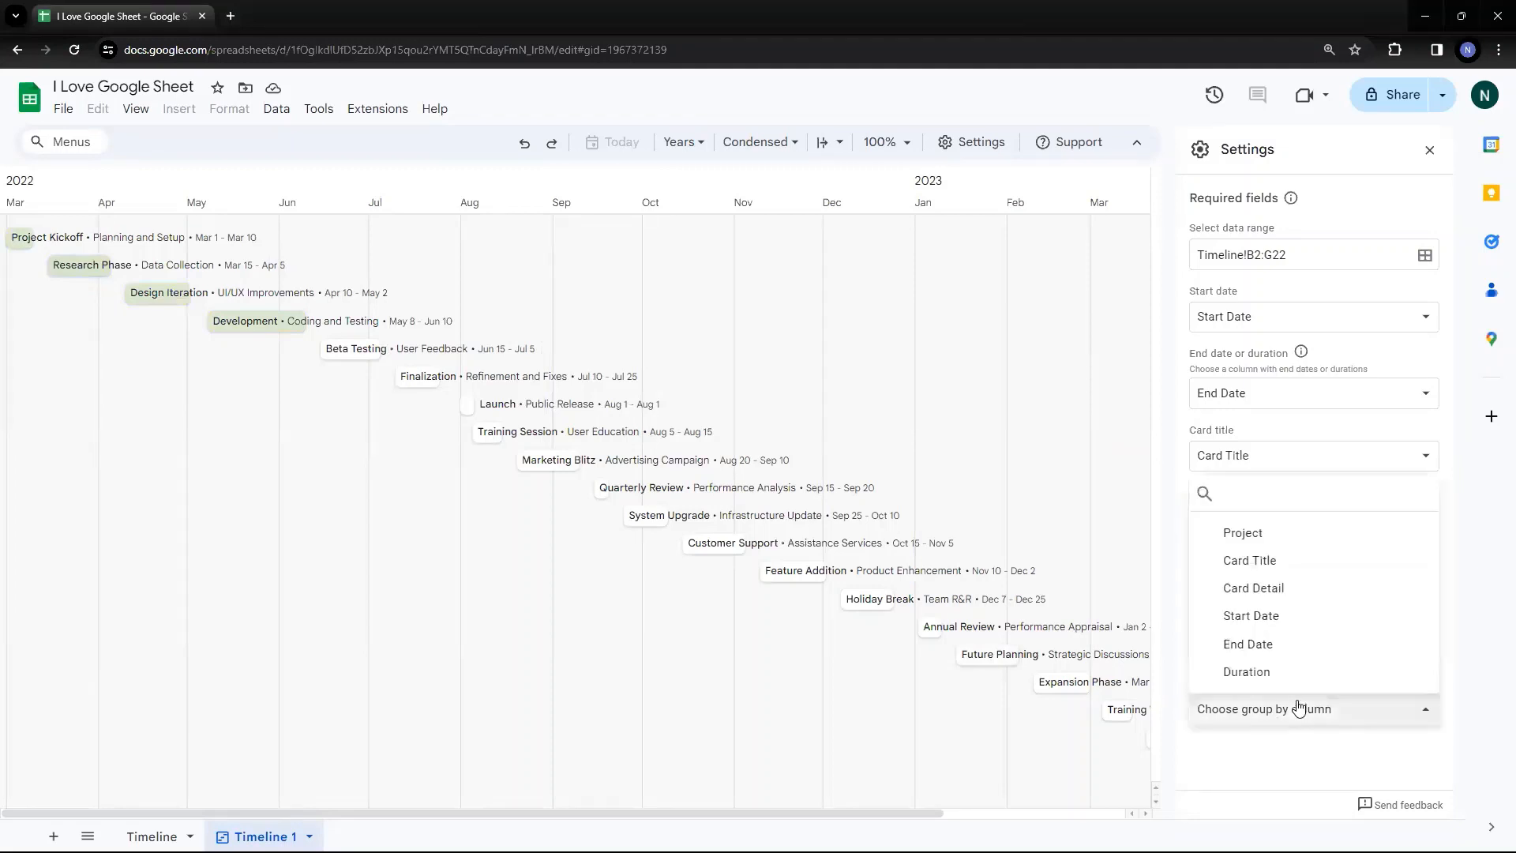
{"action": "left_click", "coordinate": [1274, 537]}
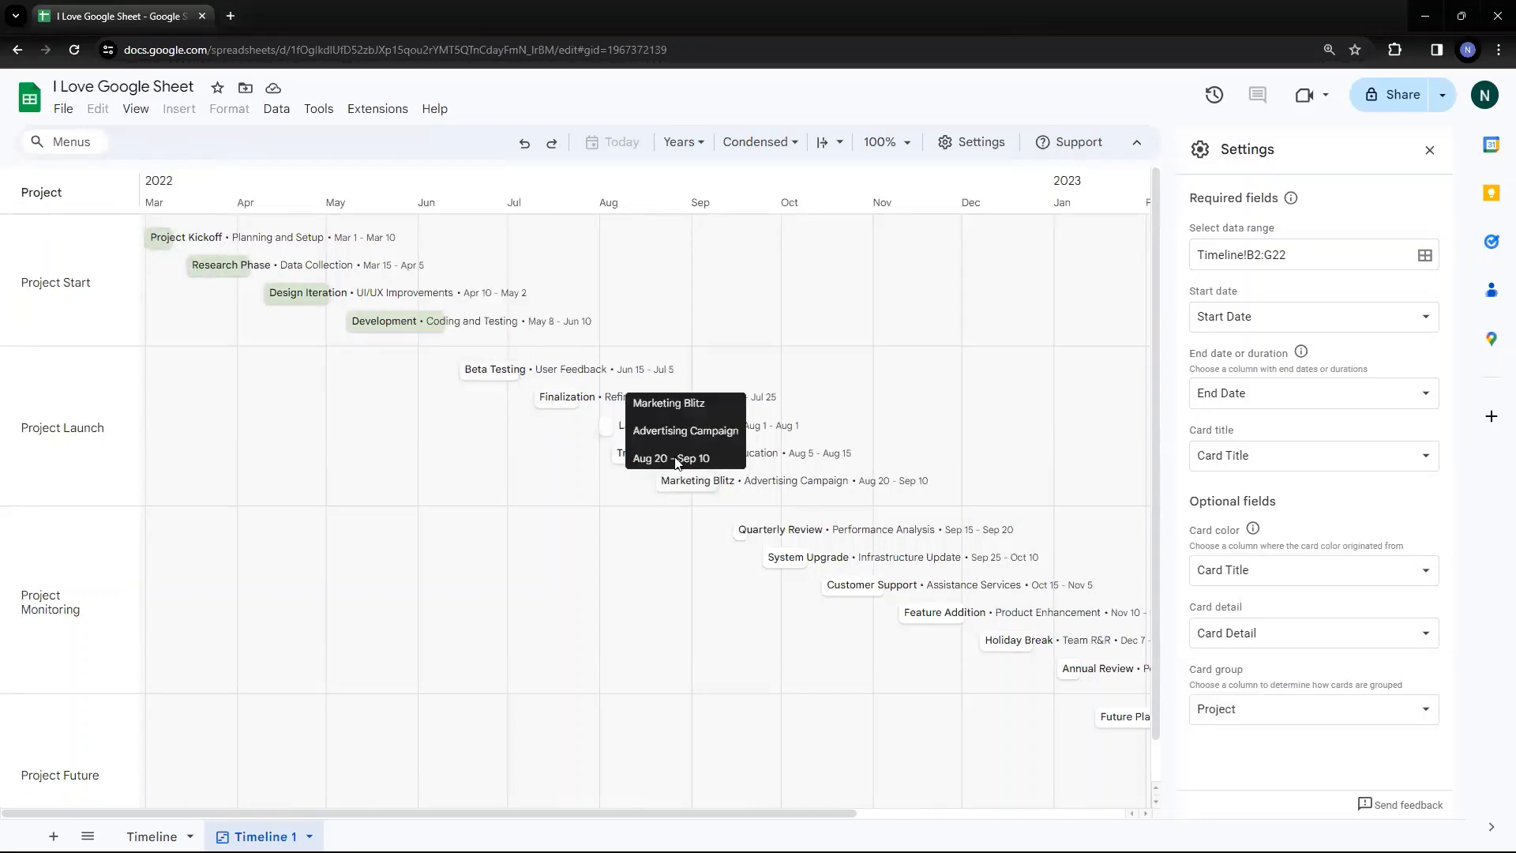
- Fill the Project Launch card titles in C7:C11 on the Timeline sheet with light pink
{"action": "left_click", "coordinate": [152, 836]}
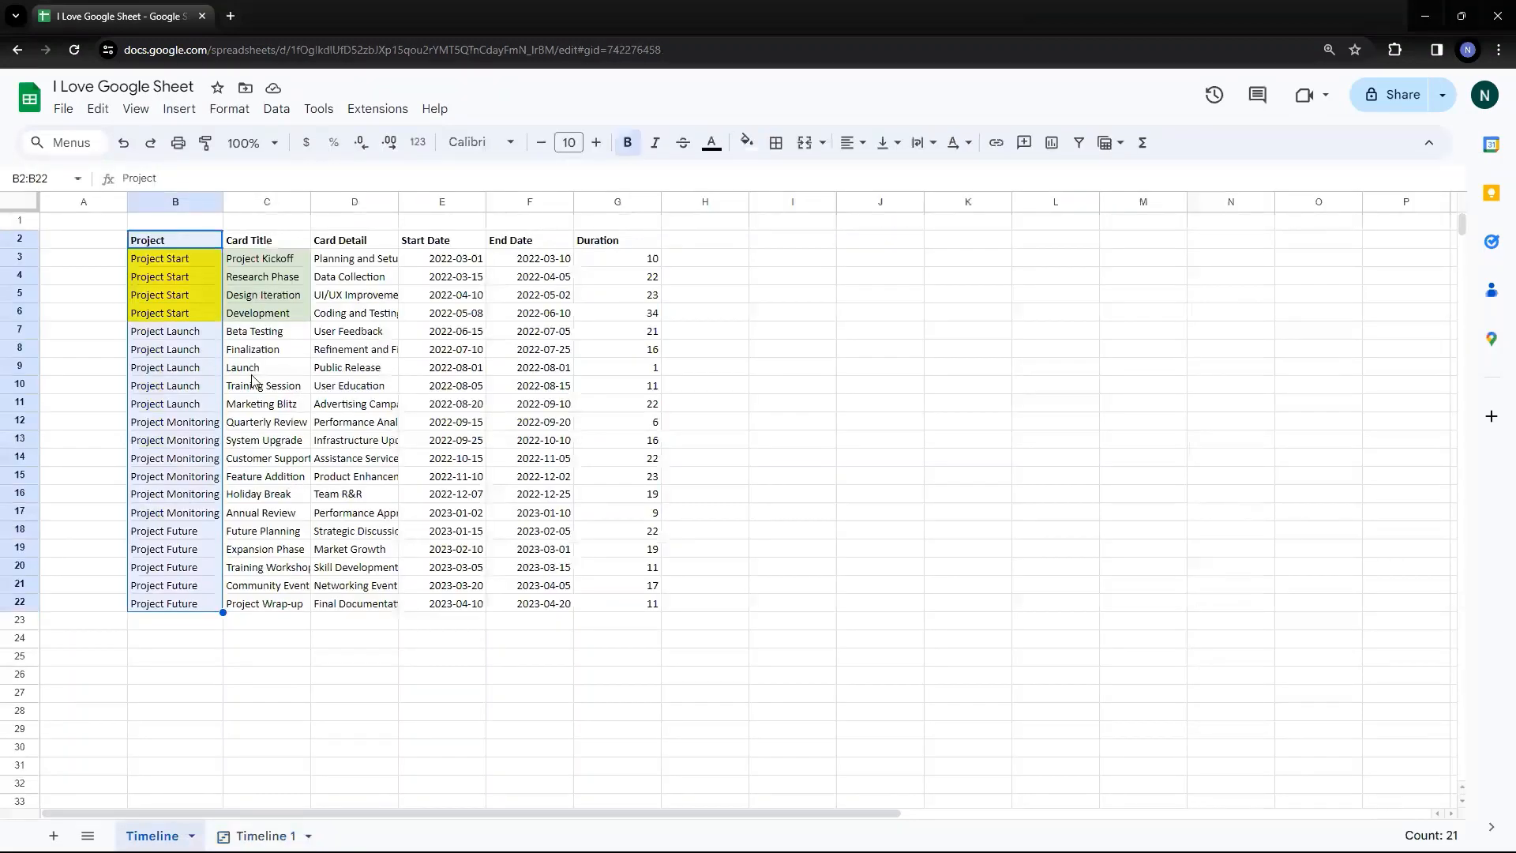
{"action": "left_click", "coordinate": [262, 369]}
{"action": "left_click", "coordinate": [261, 836]}
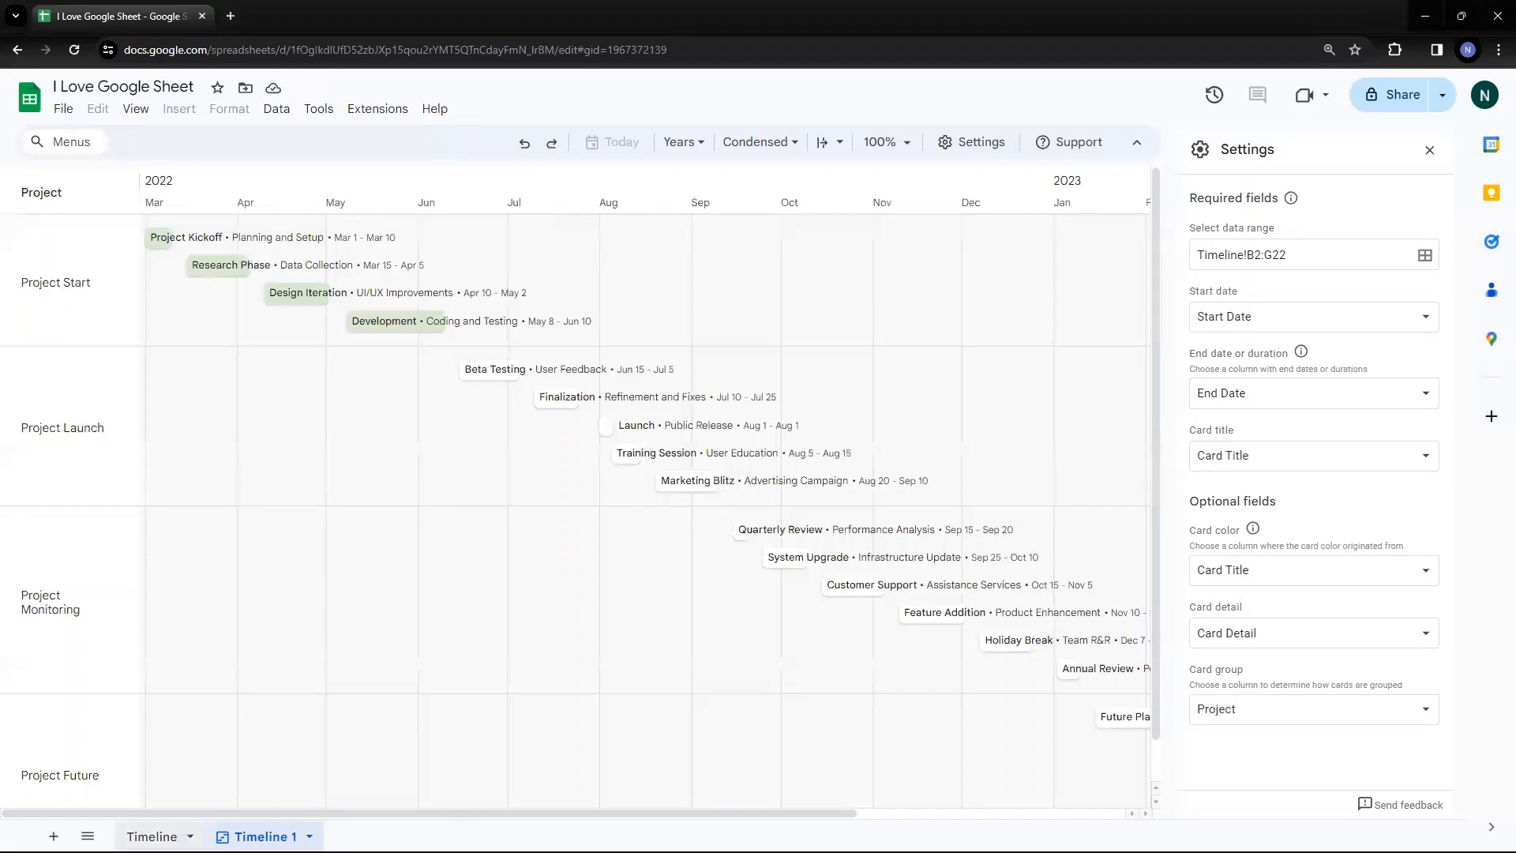
{"action": "left_click", "coordinate": [154, 836]}
{"action": "left_click_drag", "start_coordinate": [256, 334], "coordinate": [259, 406]}
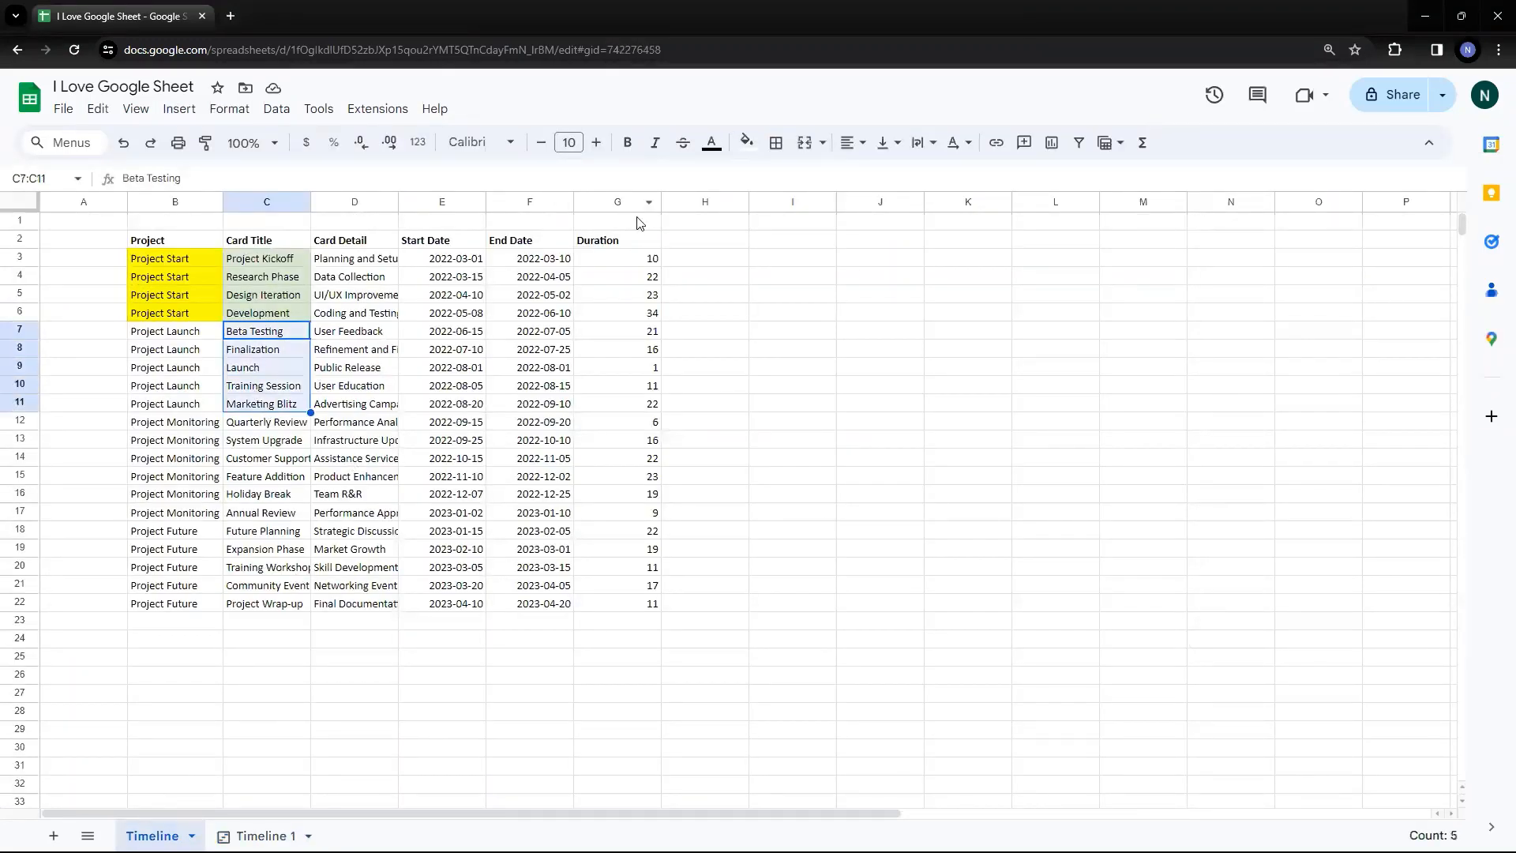
{"action": "left_click", "coordinate": [746, 143]}
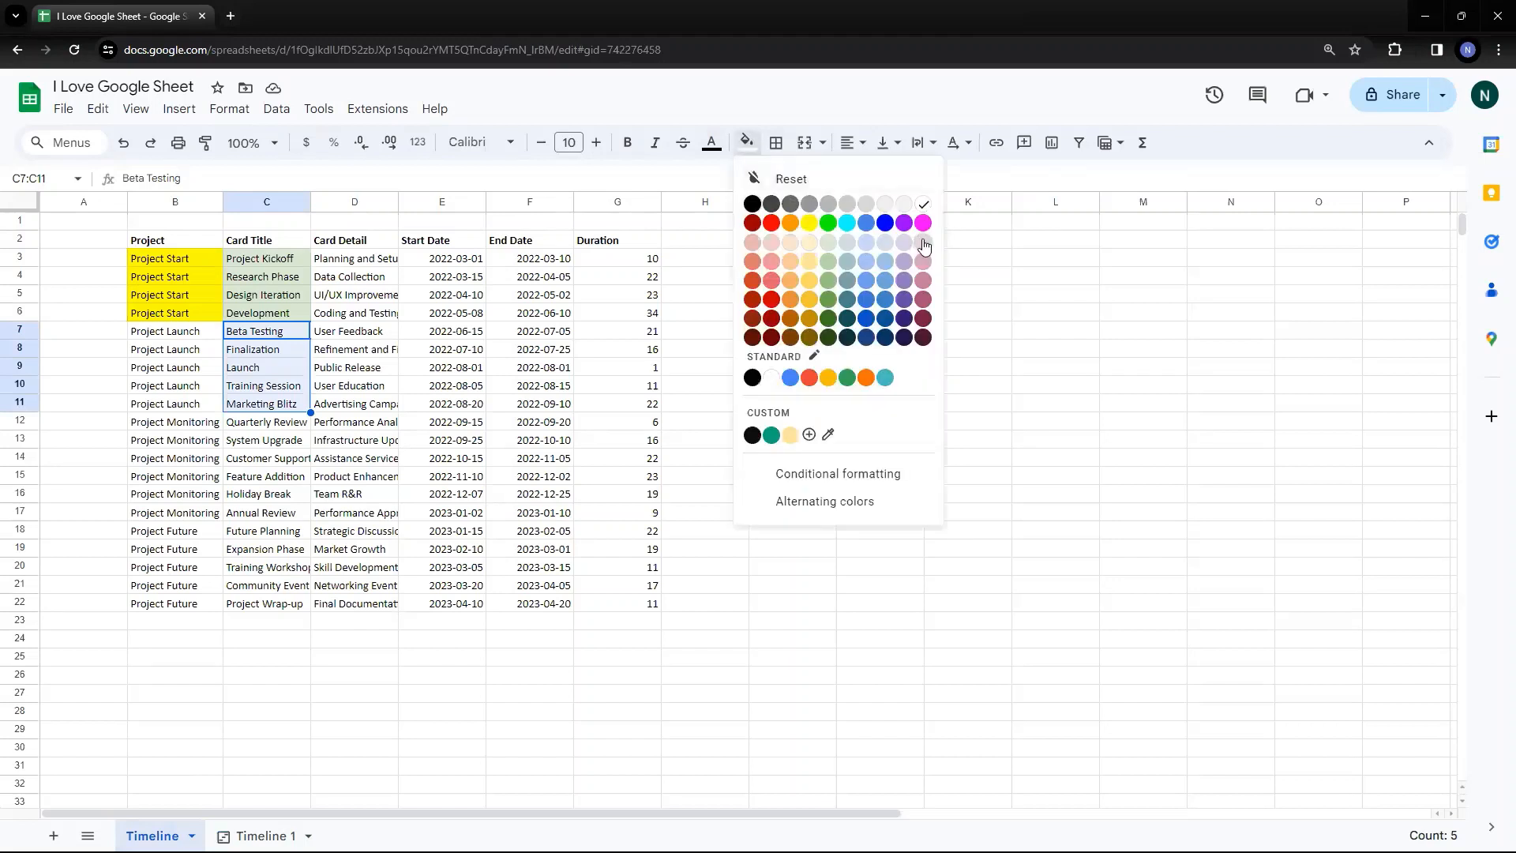
{"action": "left_click", "coordinate": [903, 261]}
- Fill the Project Monitoring card titles in C12:C17 with light blue
{"action": "left_click_drag", "start_coordinate": [254, 422], "coordinate": [253, 513]}
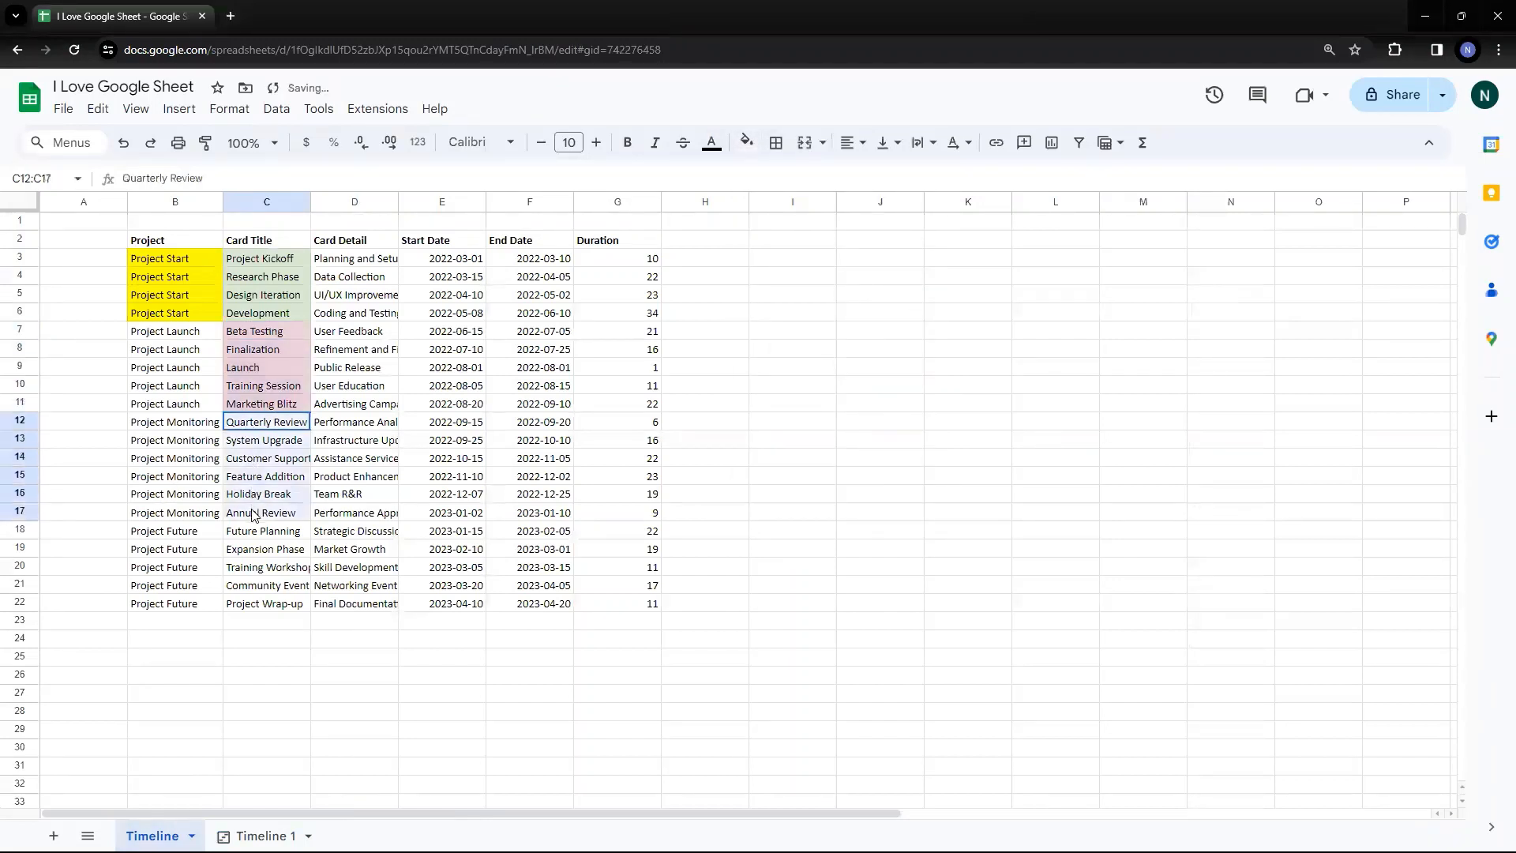
{"action": "left_click", "coordinate": [750, 143]}
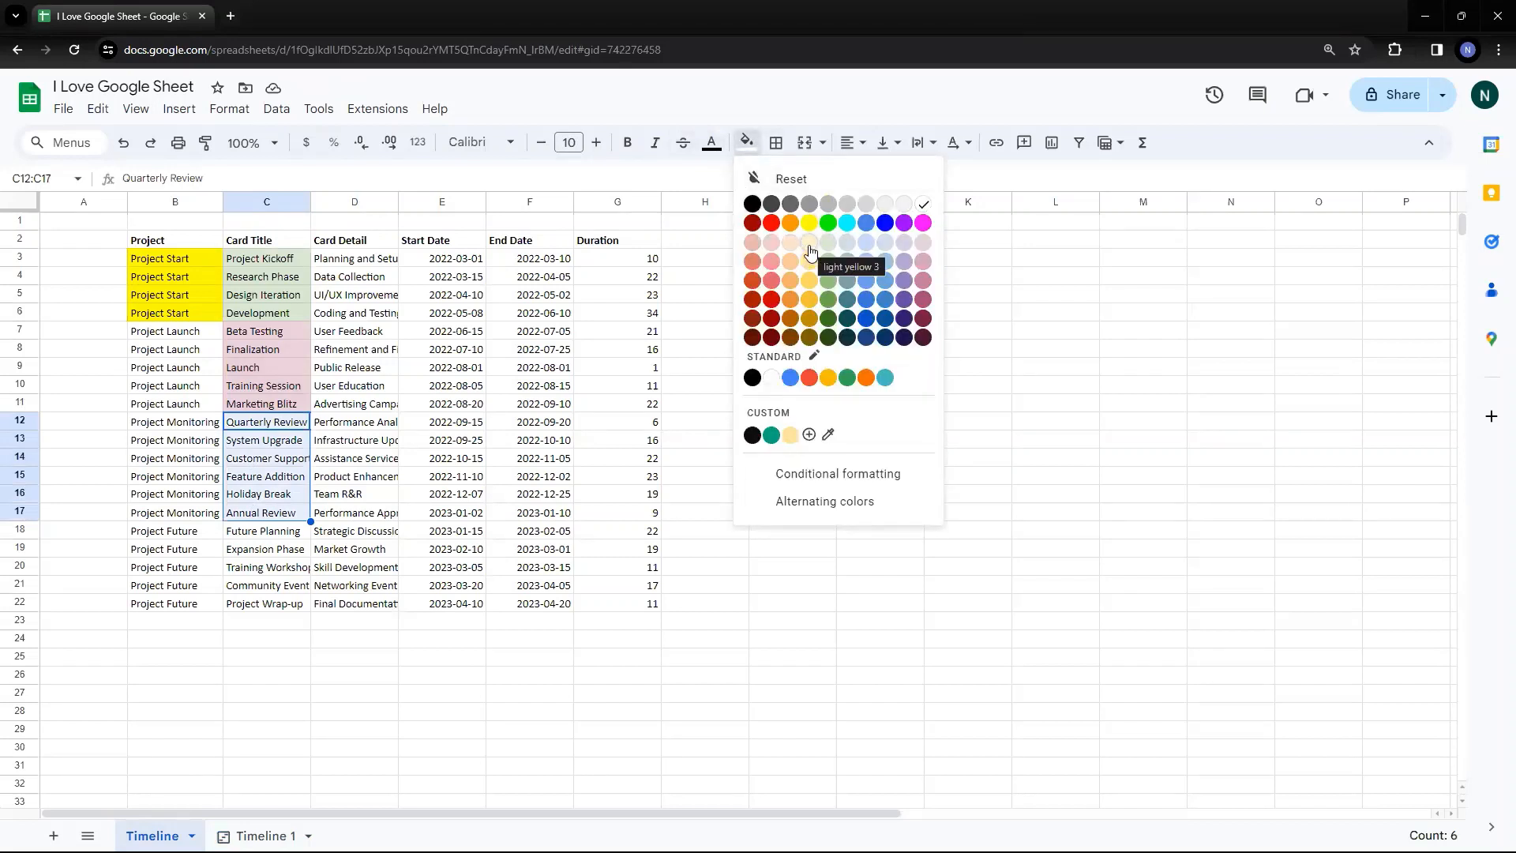
{"action": "left_click", "coordinate": [872, 254]}
- Fill the Project Future card titles in C18:C22 with yellow and check the card colors in the timeline view
{"action": "left_click", "coordinate": [267, 533]}
{"action": "left_click_drag", "start_coordinate": [267, 553], "coordinate": [276, 608]}
{"action": "left_click", "coordinate": [745, 143]}
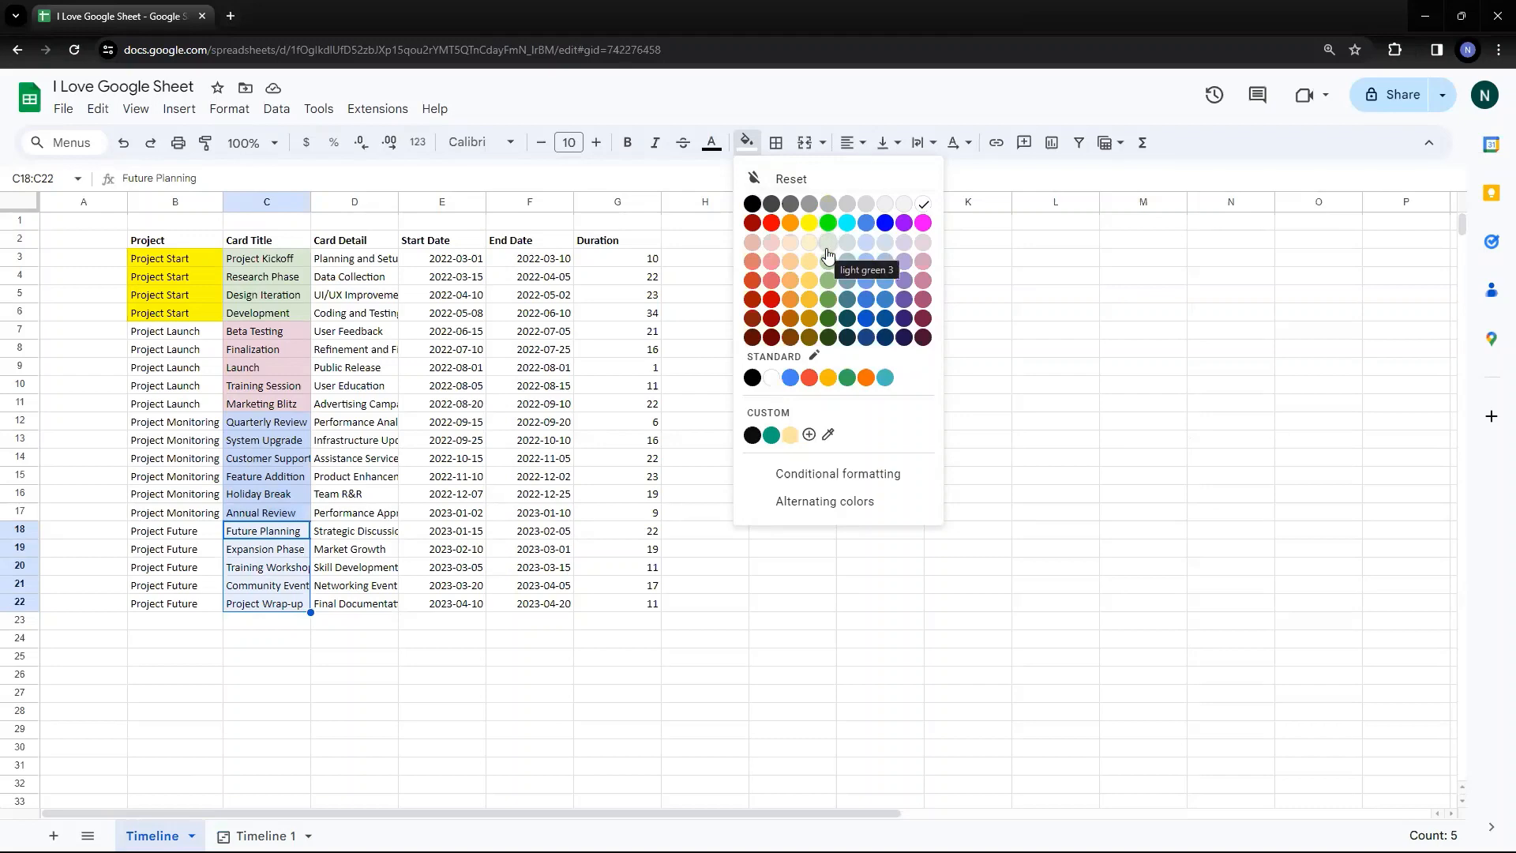
{"action": "left_click", "coordinate": [810, 222]}
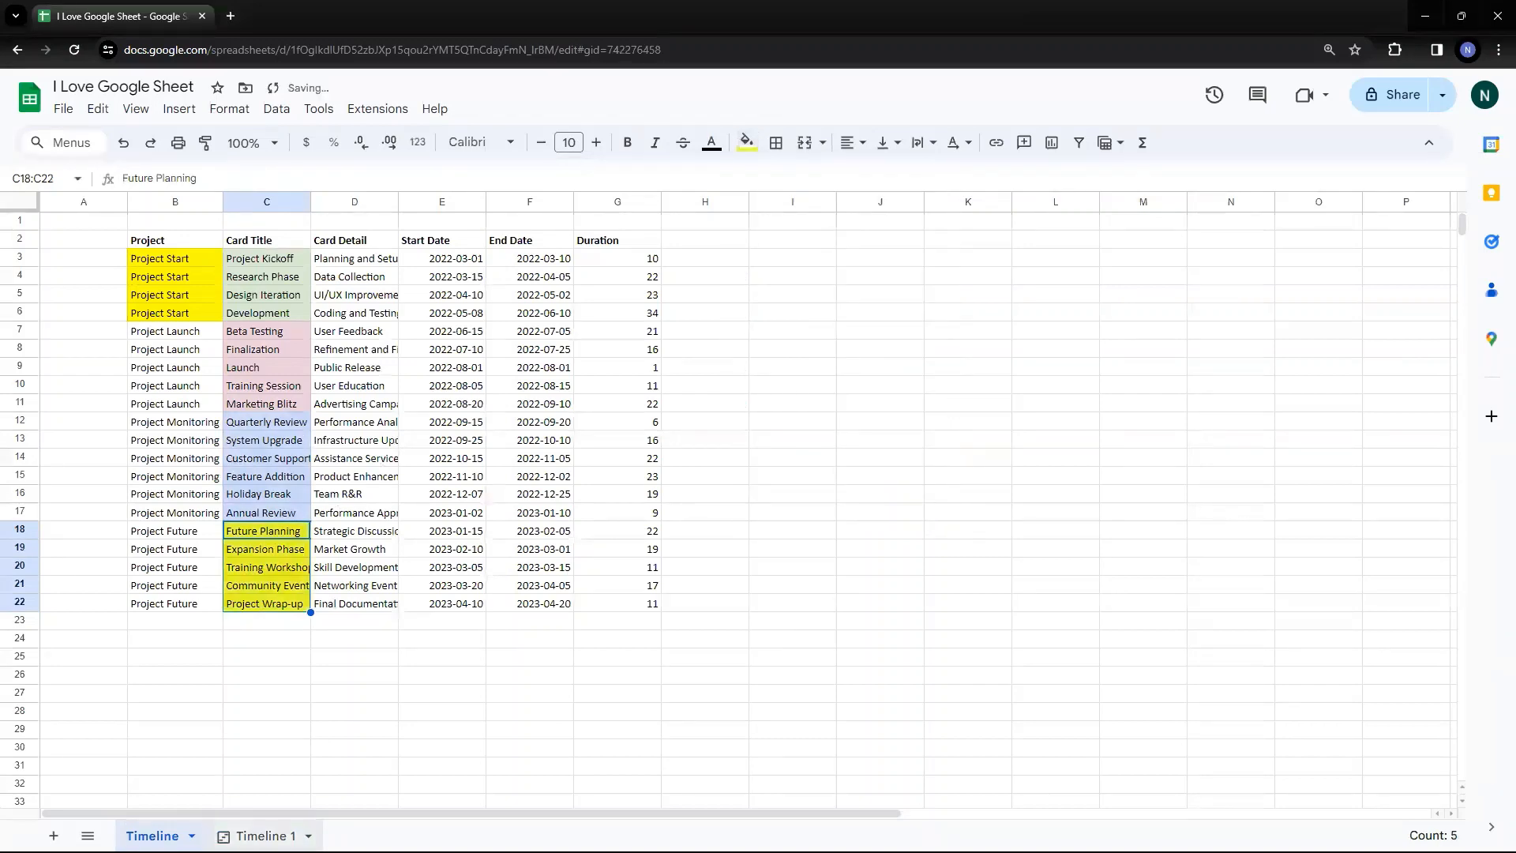
{"action": "left_click", "coordinate": [260, 835]}
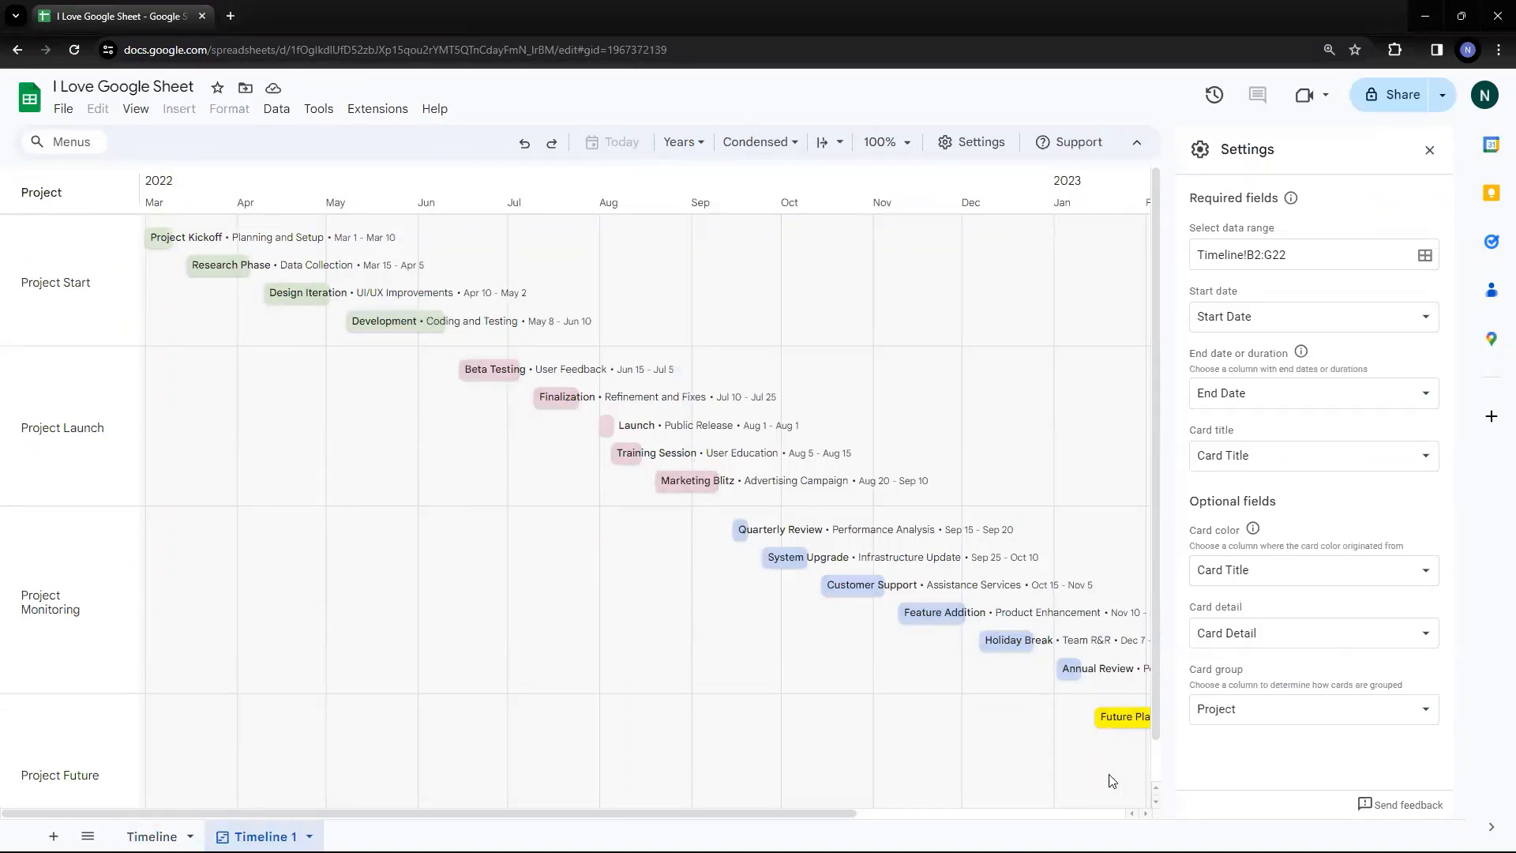
- Try the Project column as the timeline's card color field, and return it to Card Title
{"action": "left_click", "coordinate": [151, 836]}
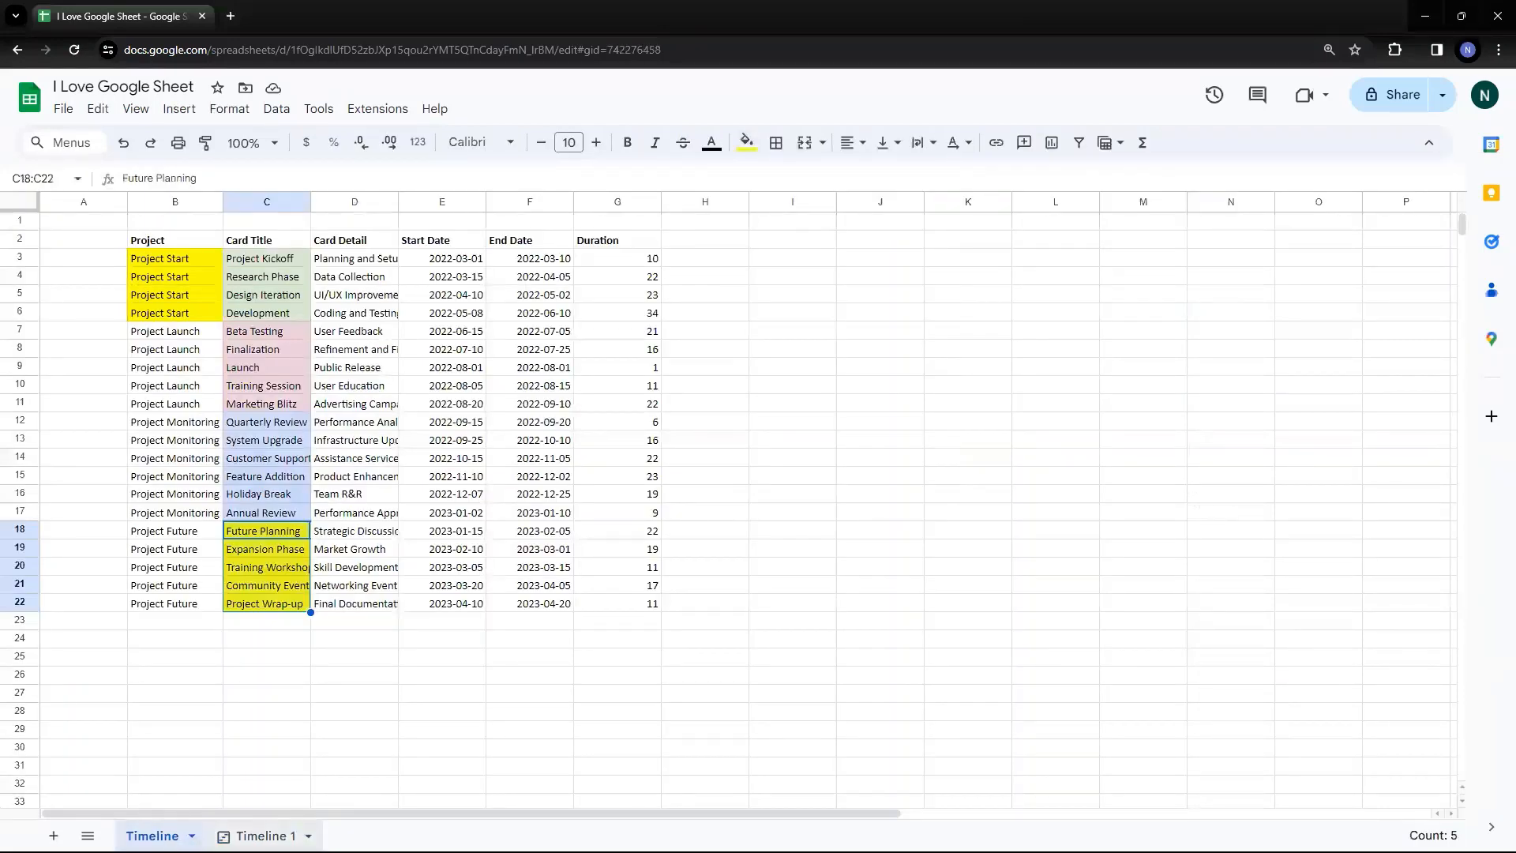
{"action": "left_click", "coordinate": [261, 835]}
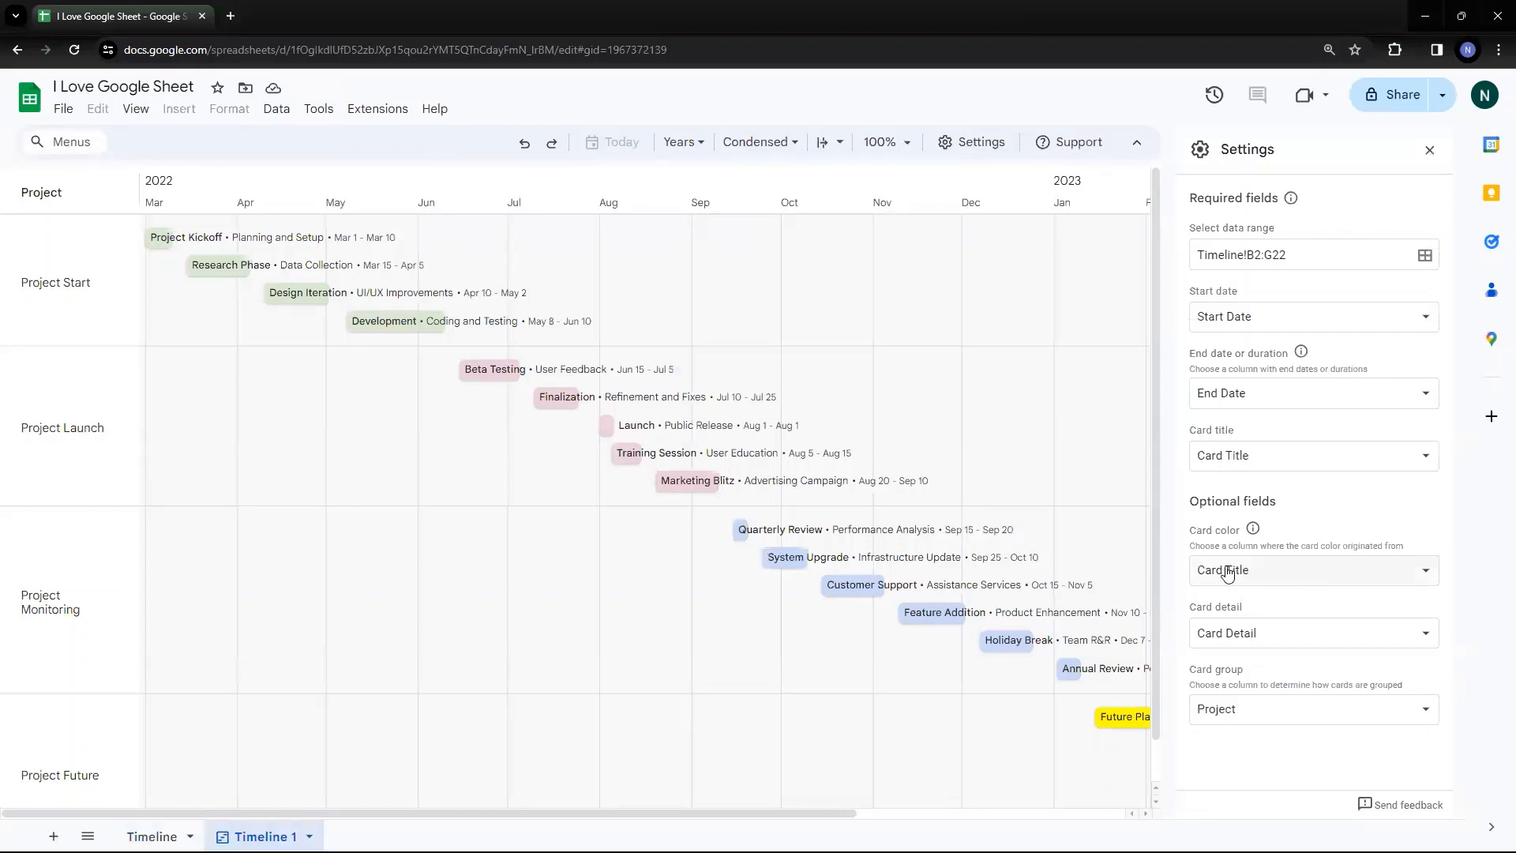
{"action": "left_click", "coordinate": [1264, 577]}
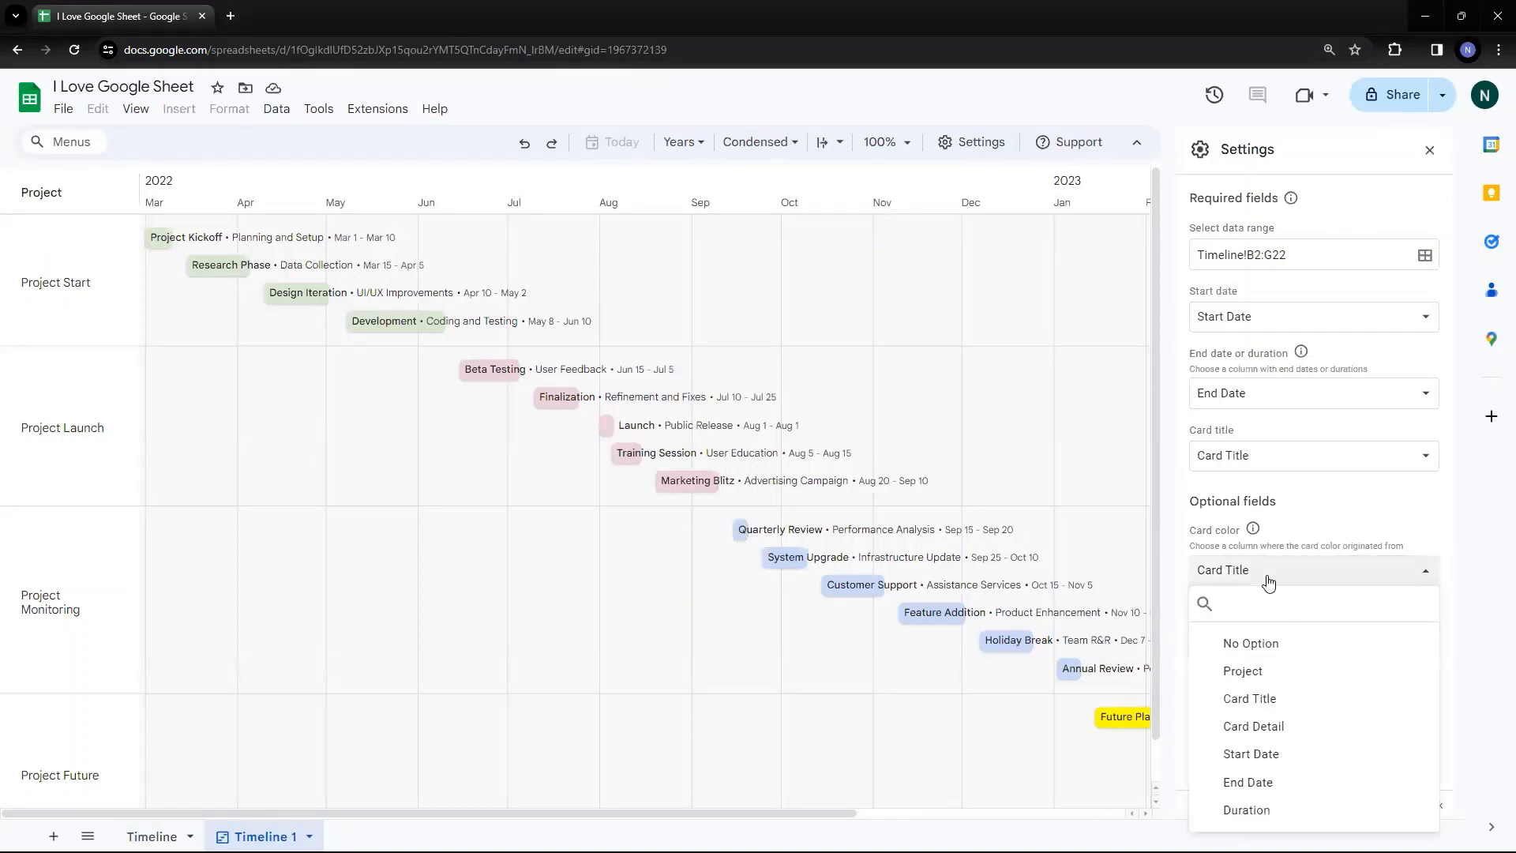
{"action": "left_click", "coordinate": [1261, 673]}
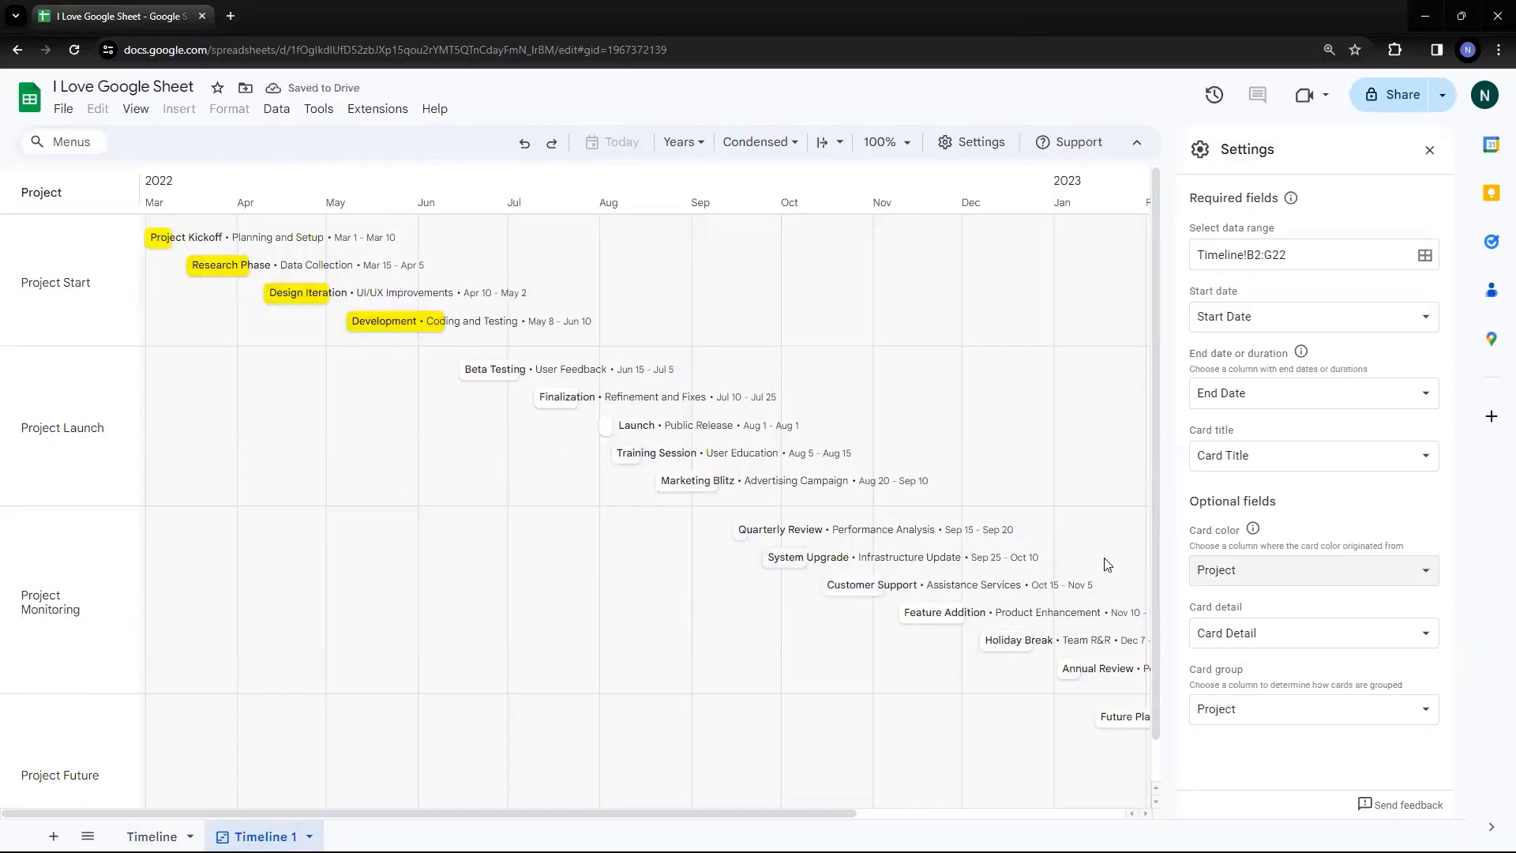
{"action": "left_click", "coordinate": [1270, 579]}
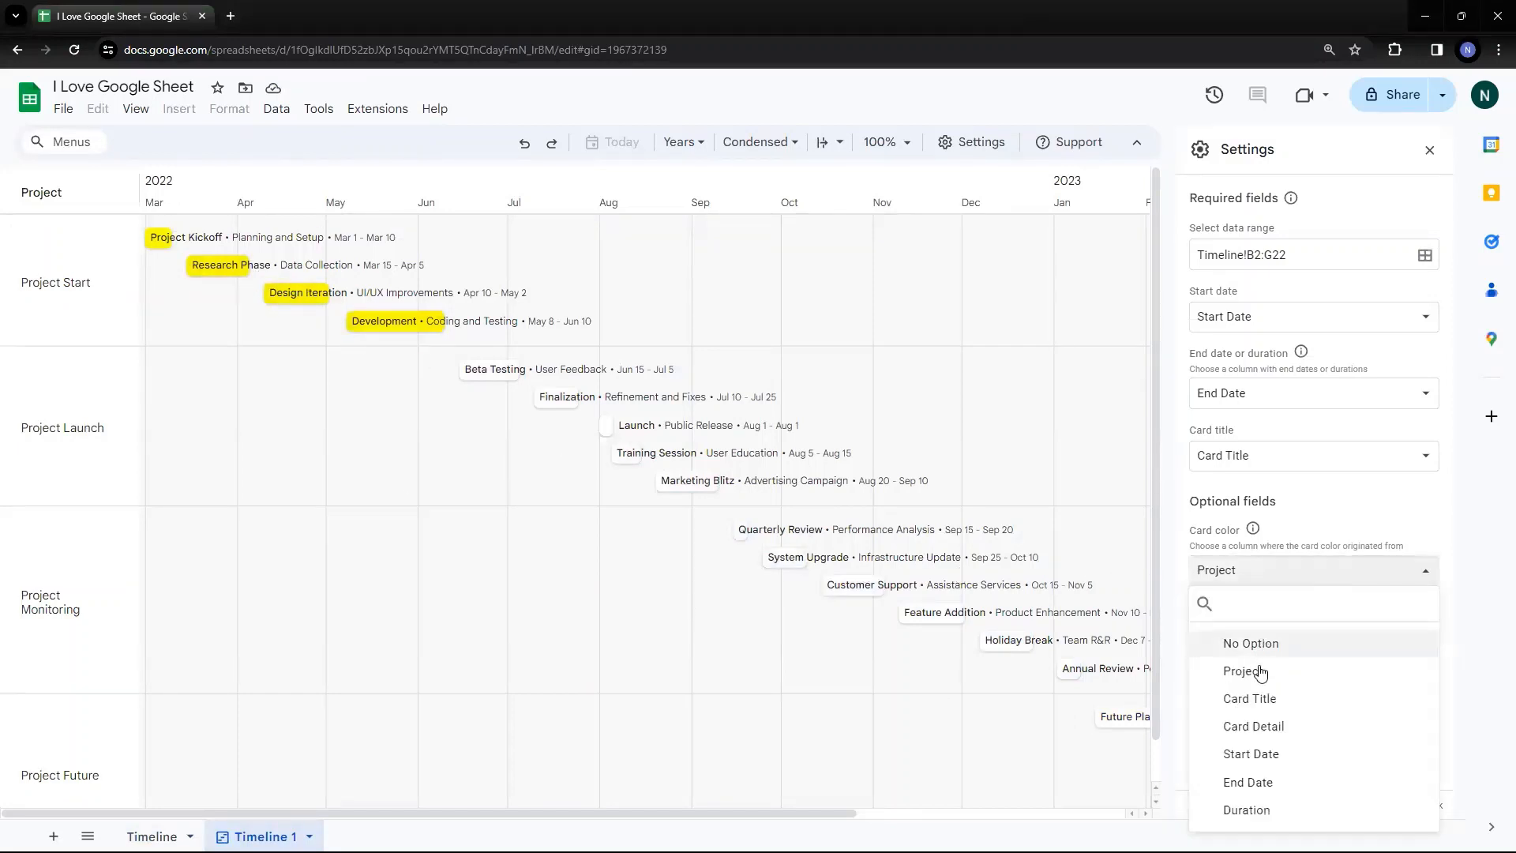
{"action": "left_click", "coordinate": [1263, 700]}
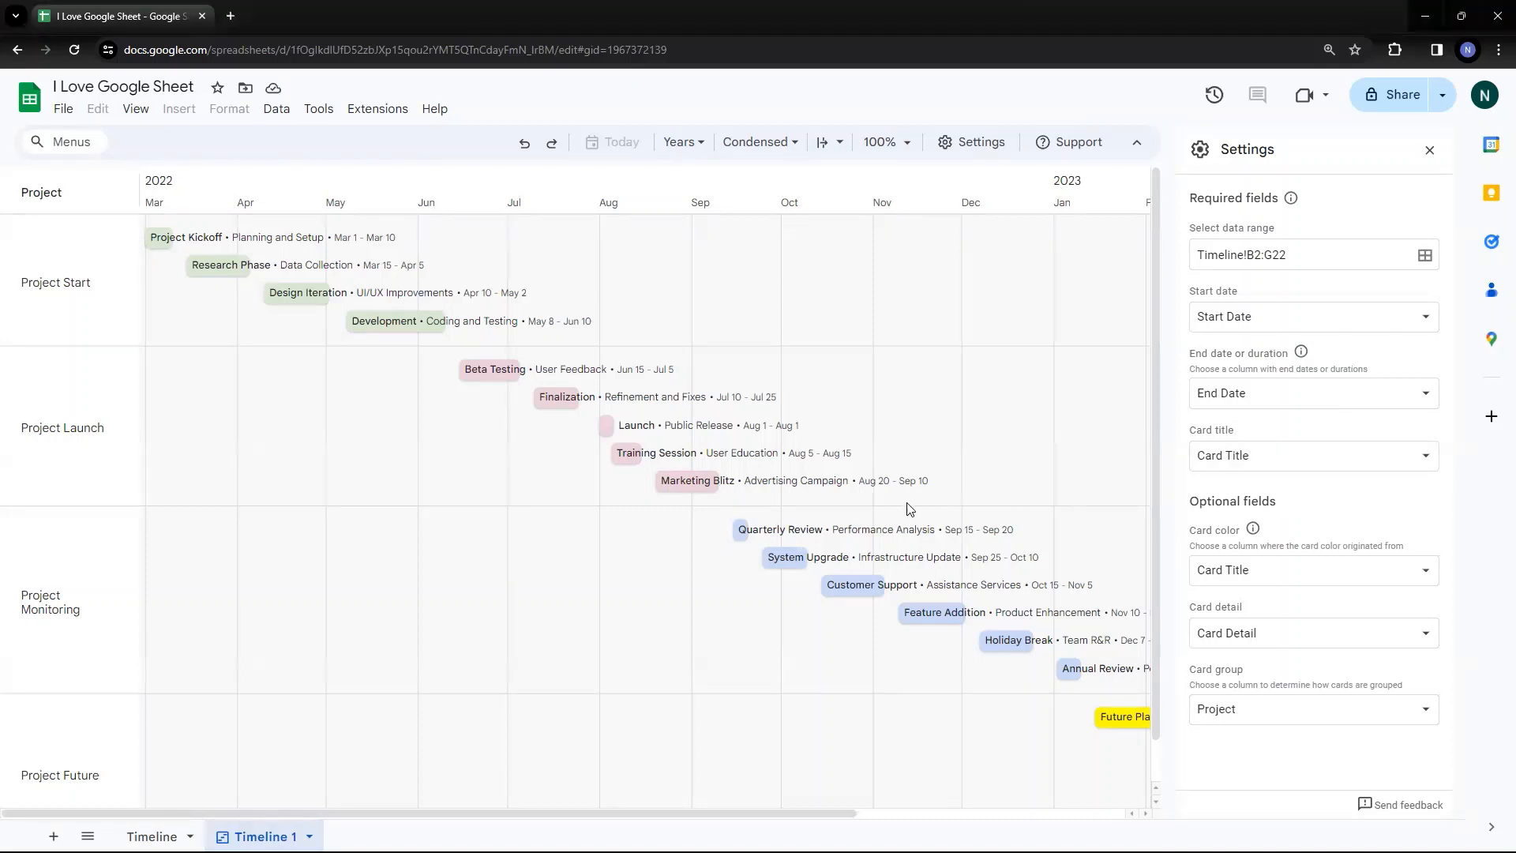
- Open the System Upgrade card's details and set its card color to light red
{"action": "left_click", "coordinate": [792, 559]}
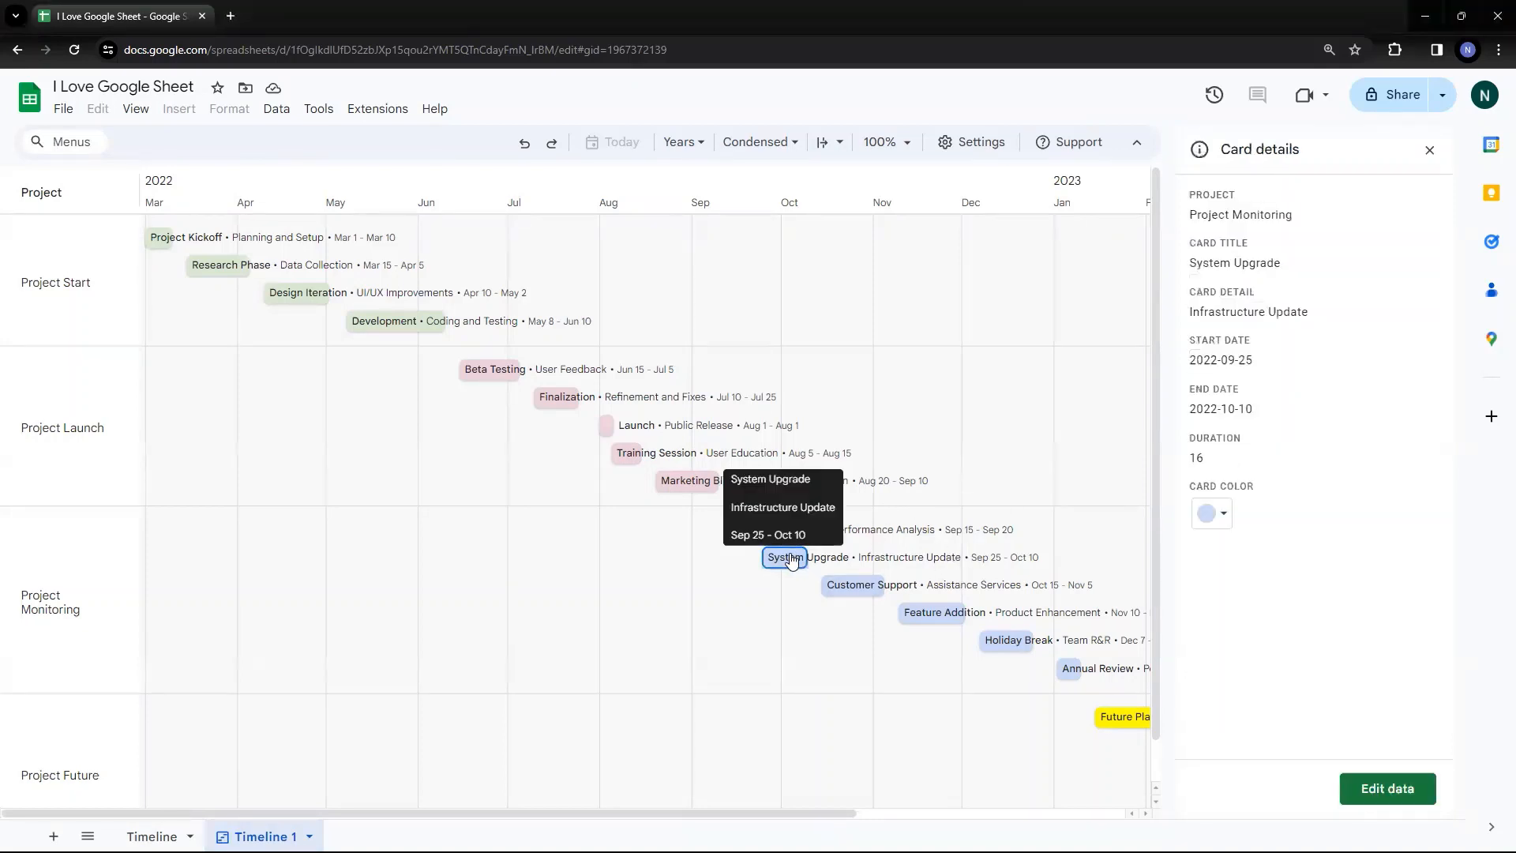
{"action": "left_click", "coordinate": [1223, 517]}
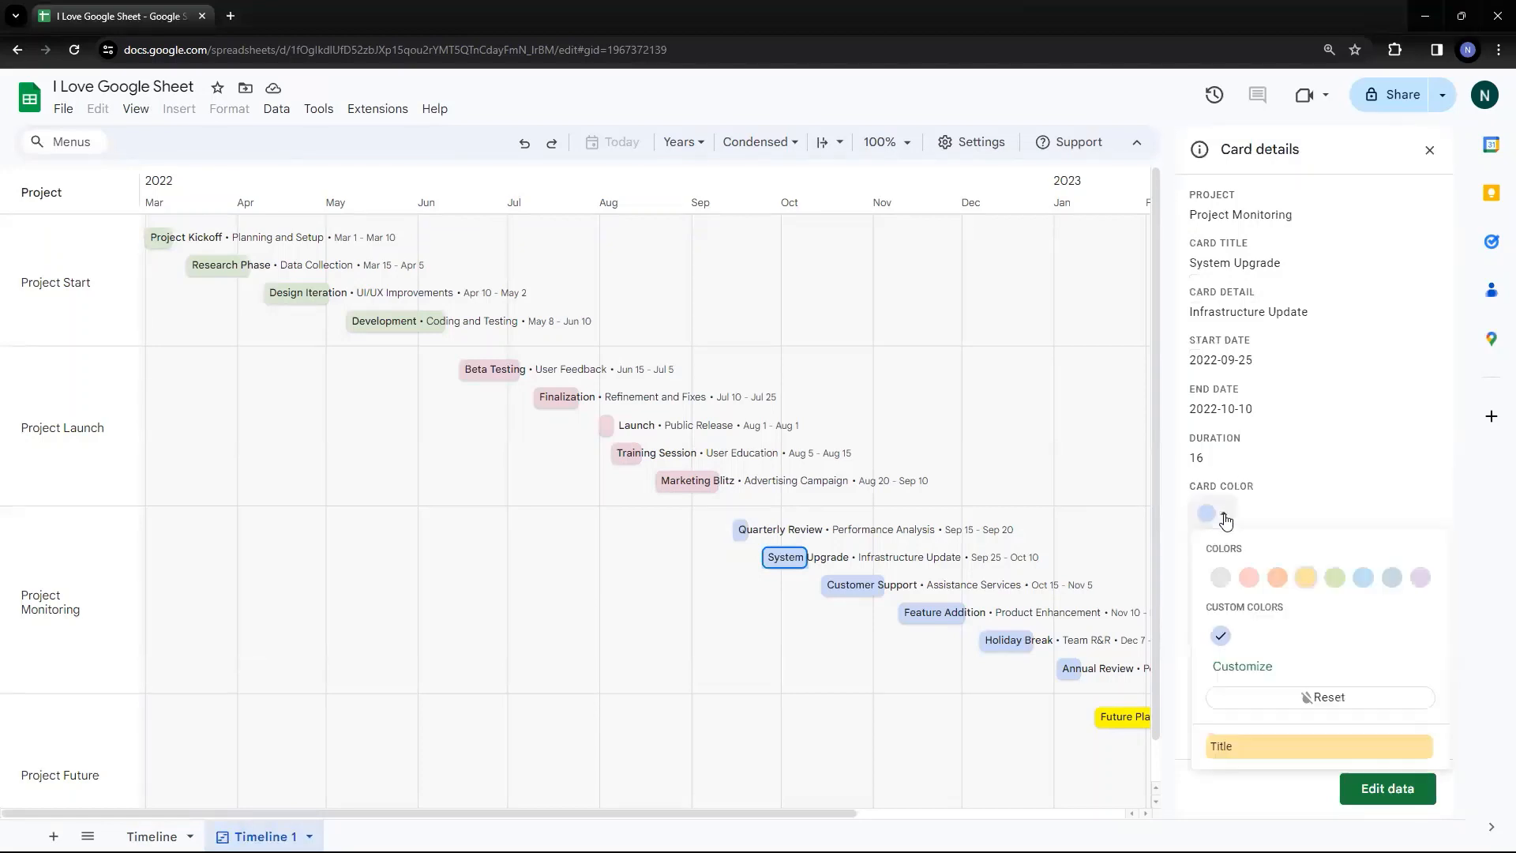
{"action": "left_click", "coordinate": [1245, 581]}
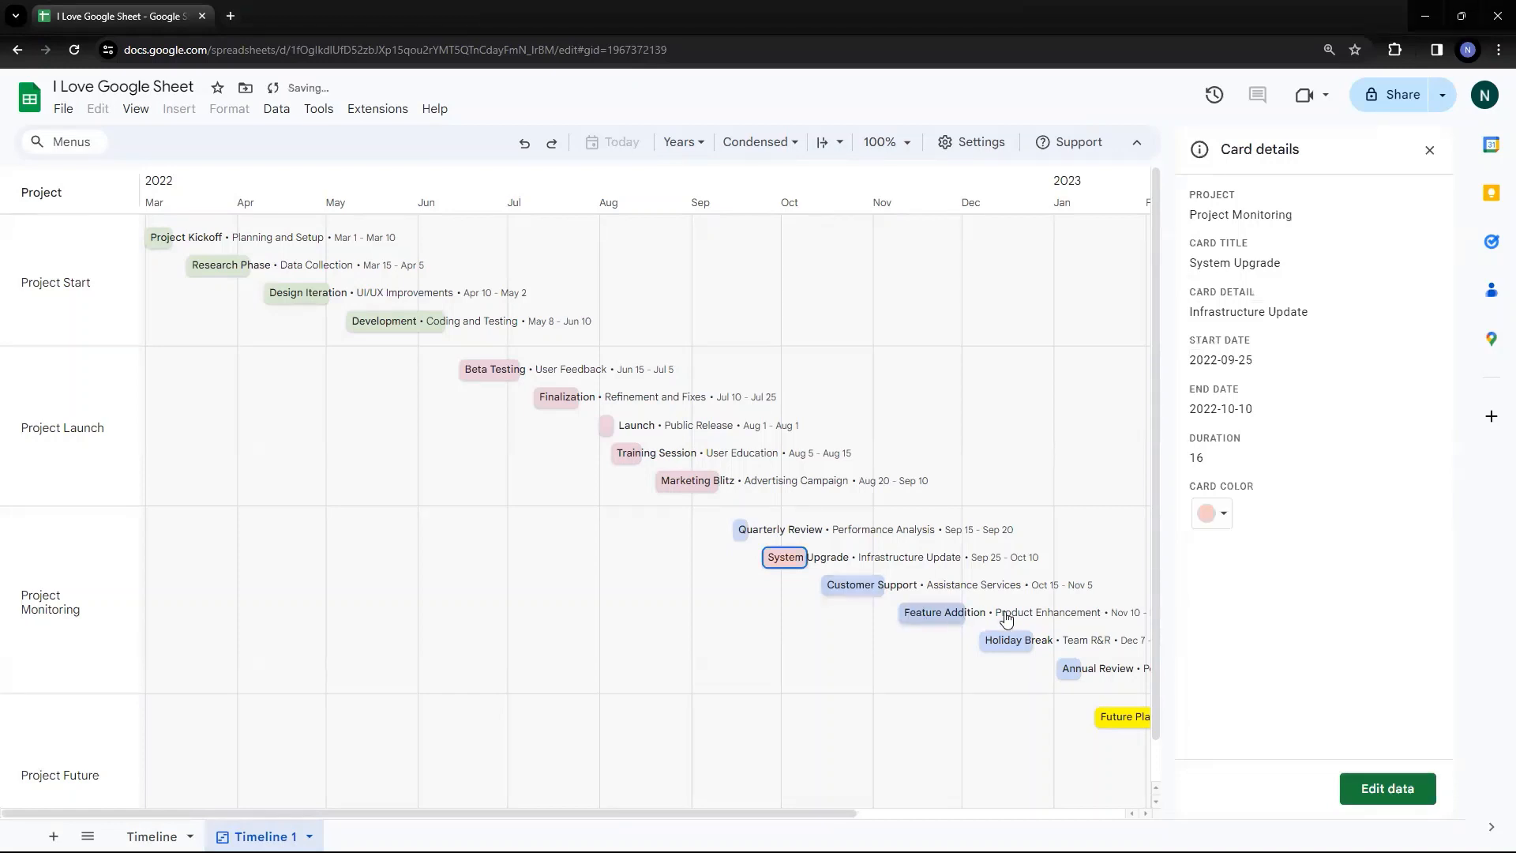
- Give the System Upgrade card the custom color #0d0d0d and check its title cell C13 on the Timeline sheet
{"action": "left_click", "coordinate": [1224, 515]}
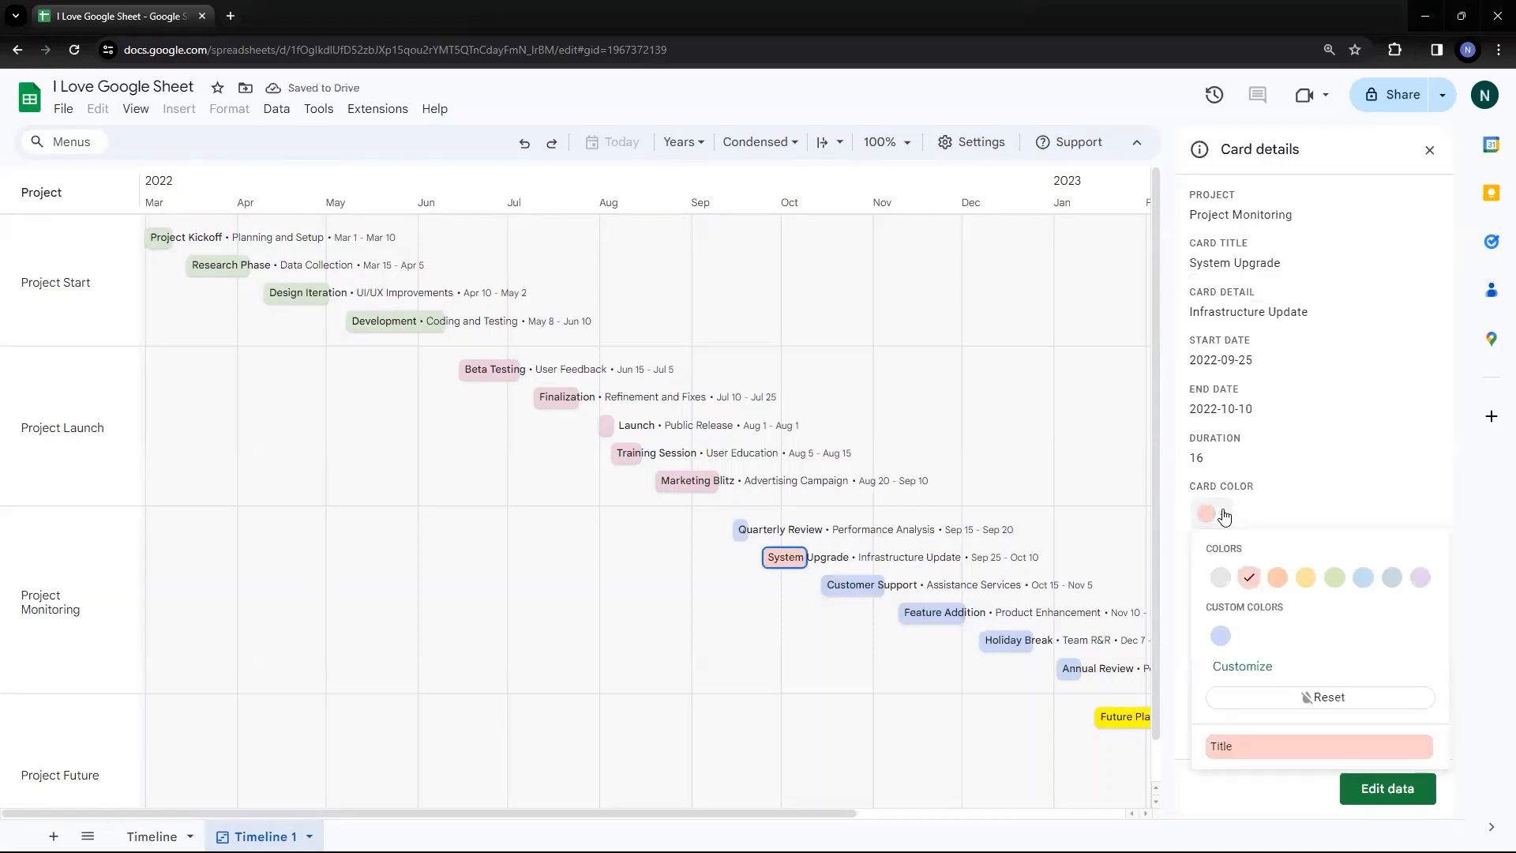
{"action": "left_click", "coordinate": [1243, 667]}
{"action": "left_click", "coordinate": [1277, 350]}
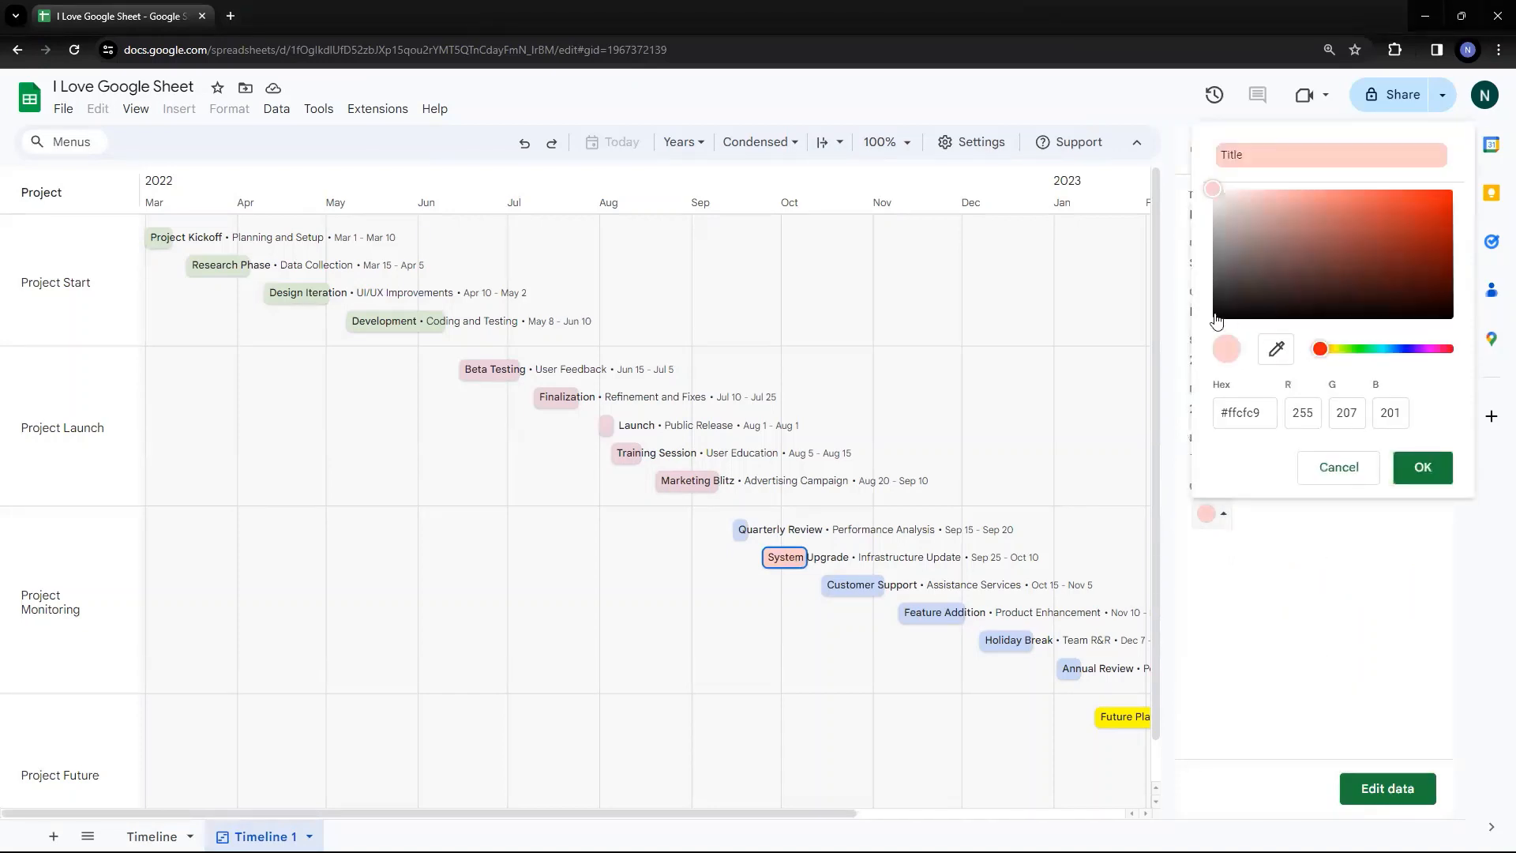
{"action": "left_click", "coordinate": [1216, 317]}
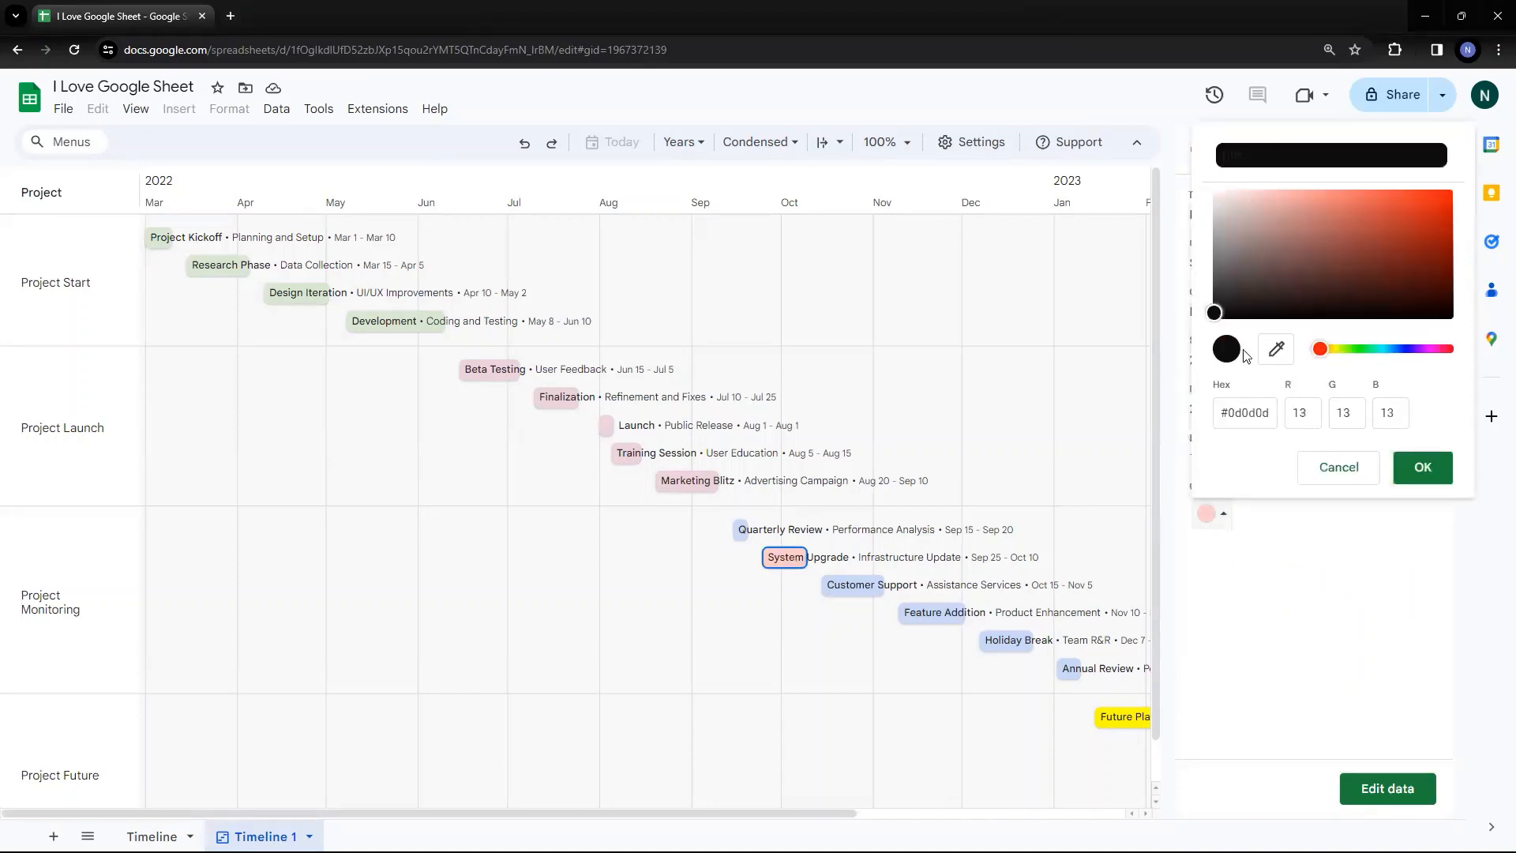
{"action": "left_click", "coordinate": [1423, 469]}
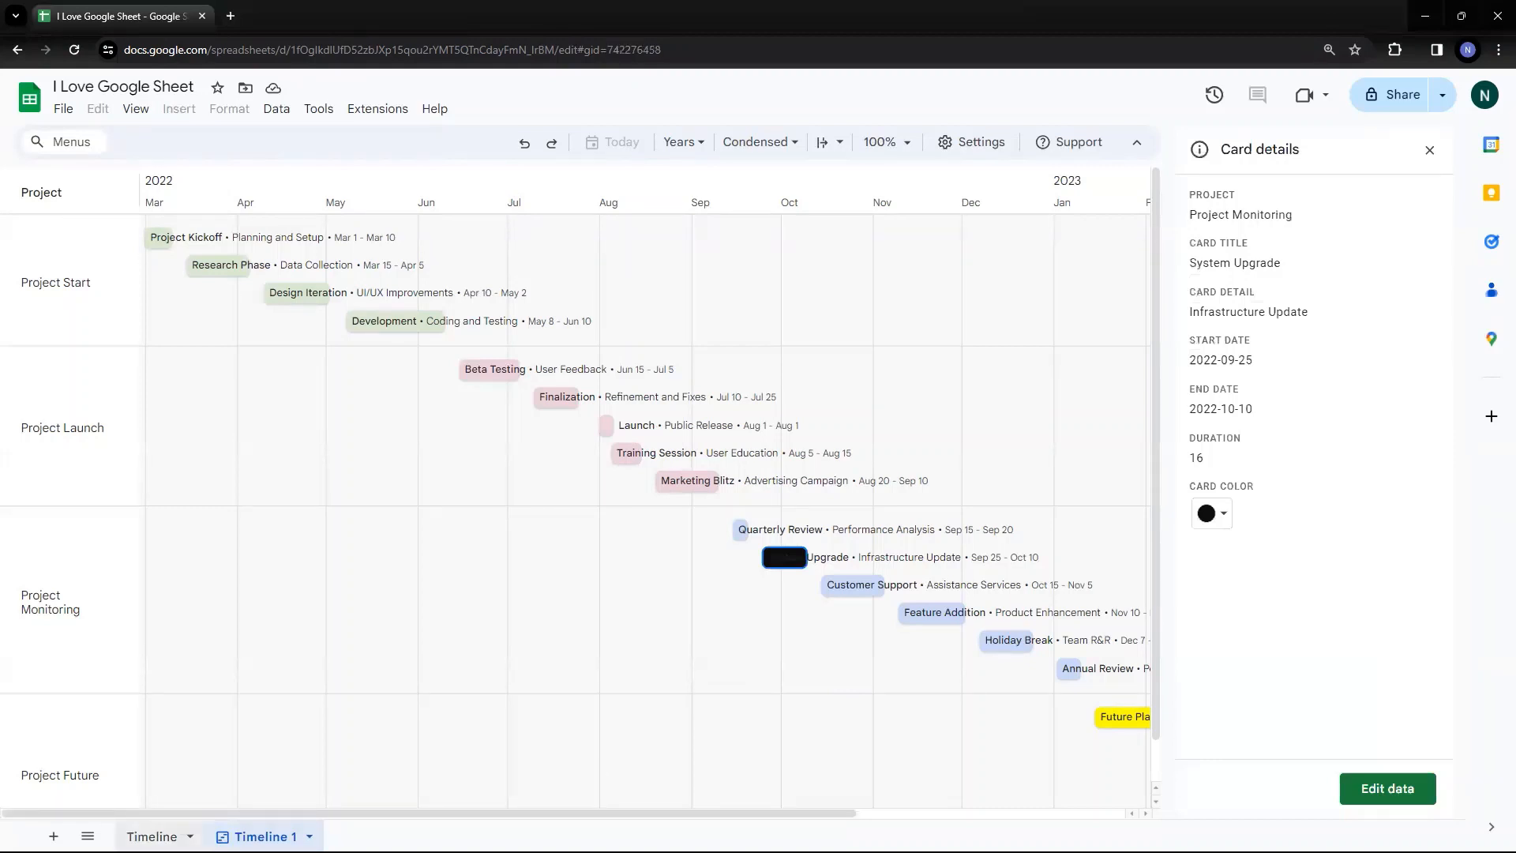
{"action": "left_click", "coordinate": [152, 836]}
{"action": "left_click", "coordinate": [254, 436]}
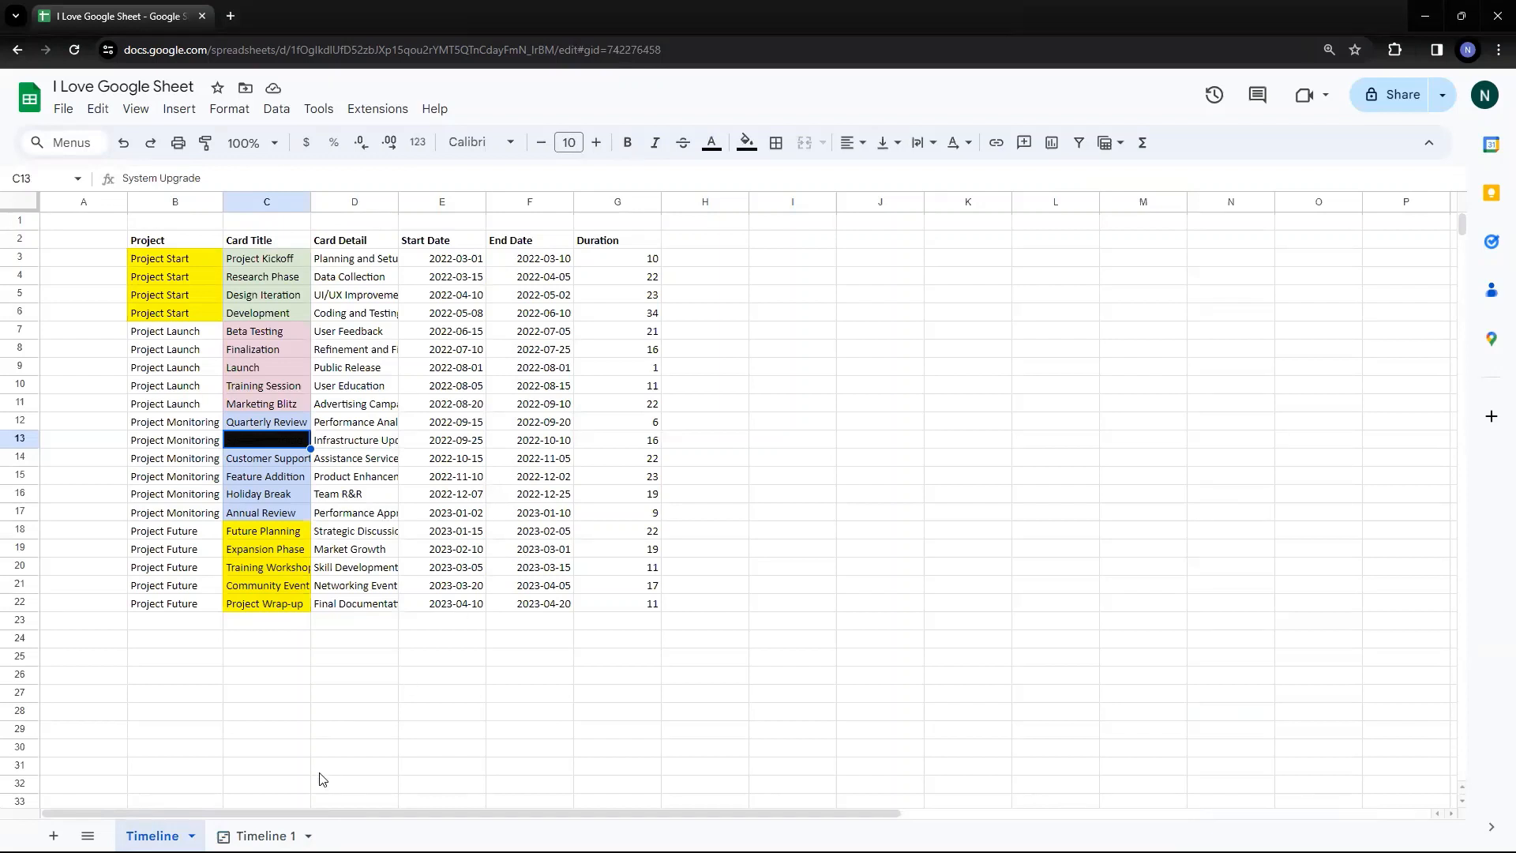
{"action": "left_click", "coordinate": [260, 836]}
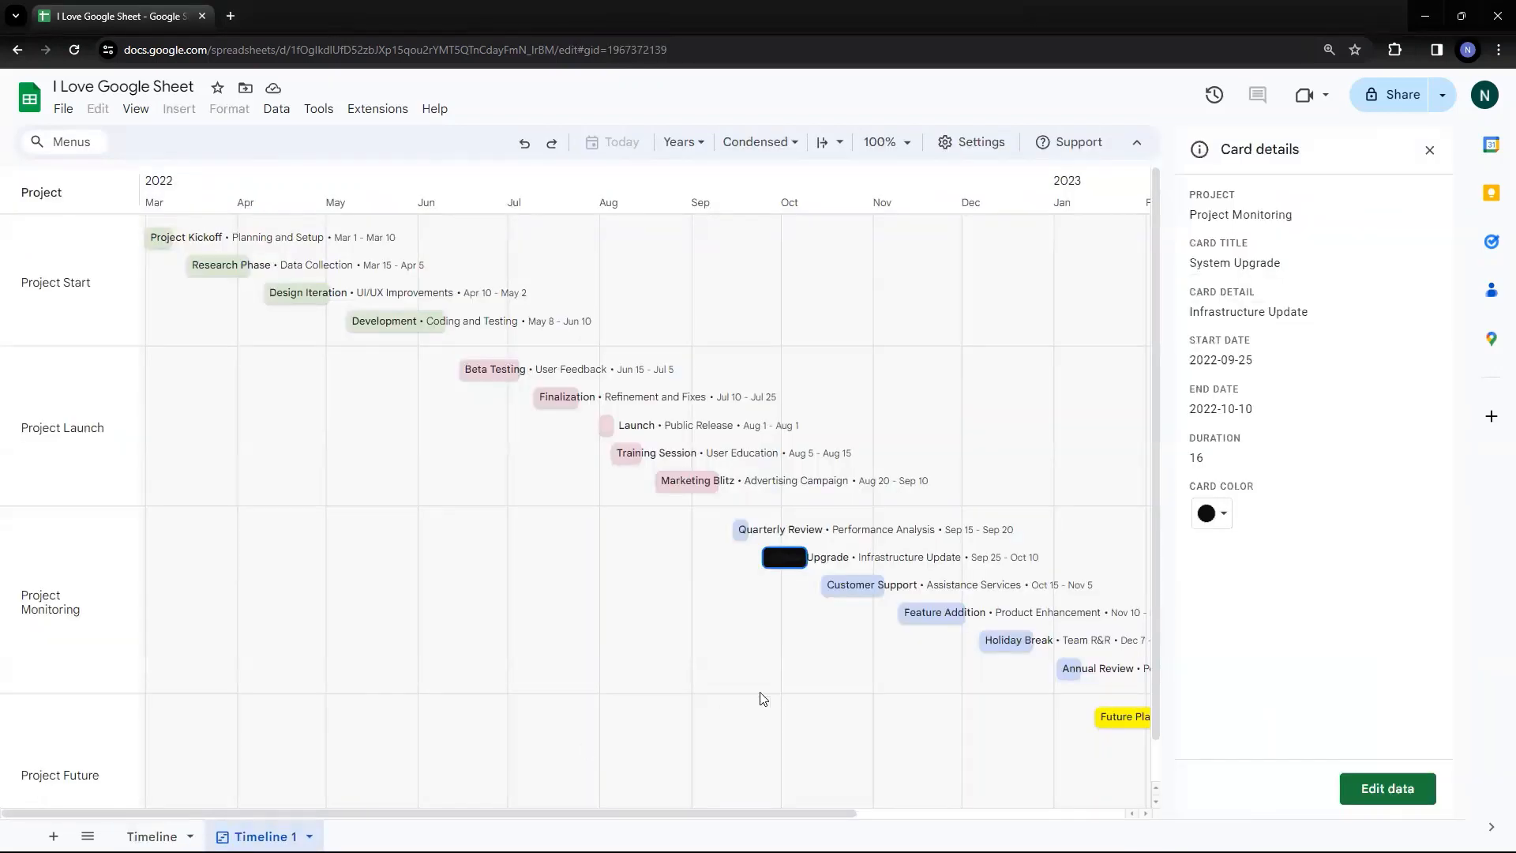
- Set the System Upgrade card's color to the preset light blue and close the card details
{"action": "left_click", "coordinate": [1218, 528]}
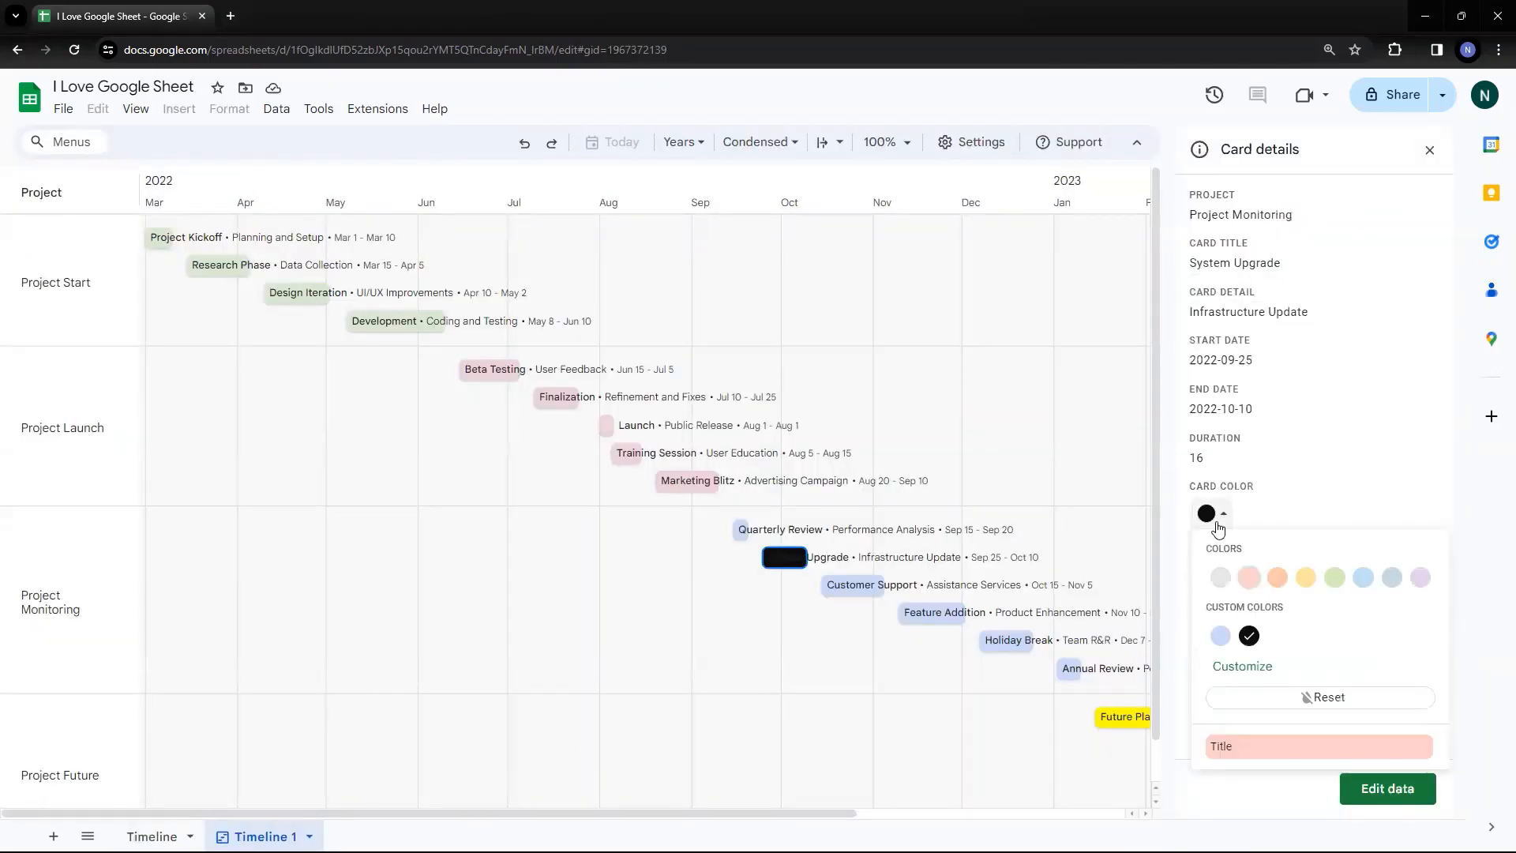
{"action": "left_click", "coordinate": [1363, 578]}
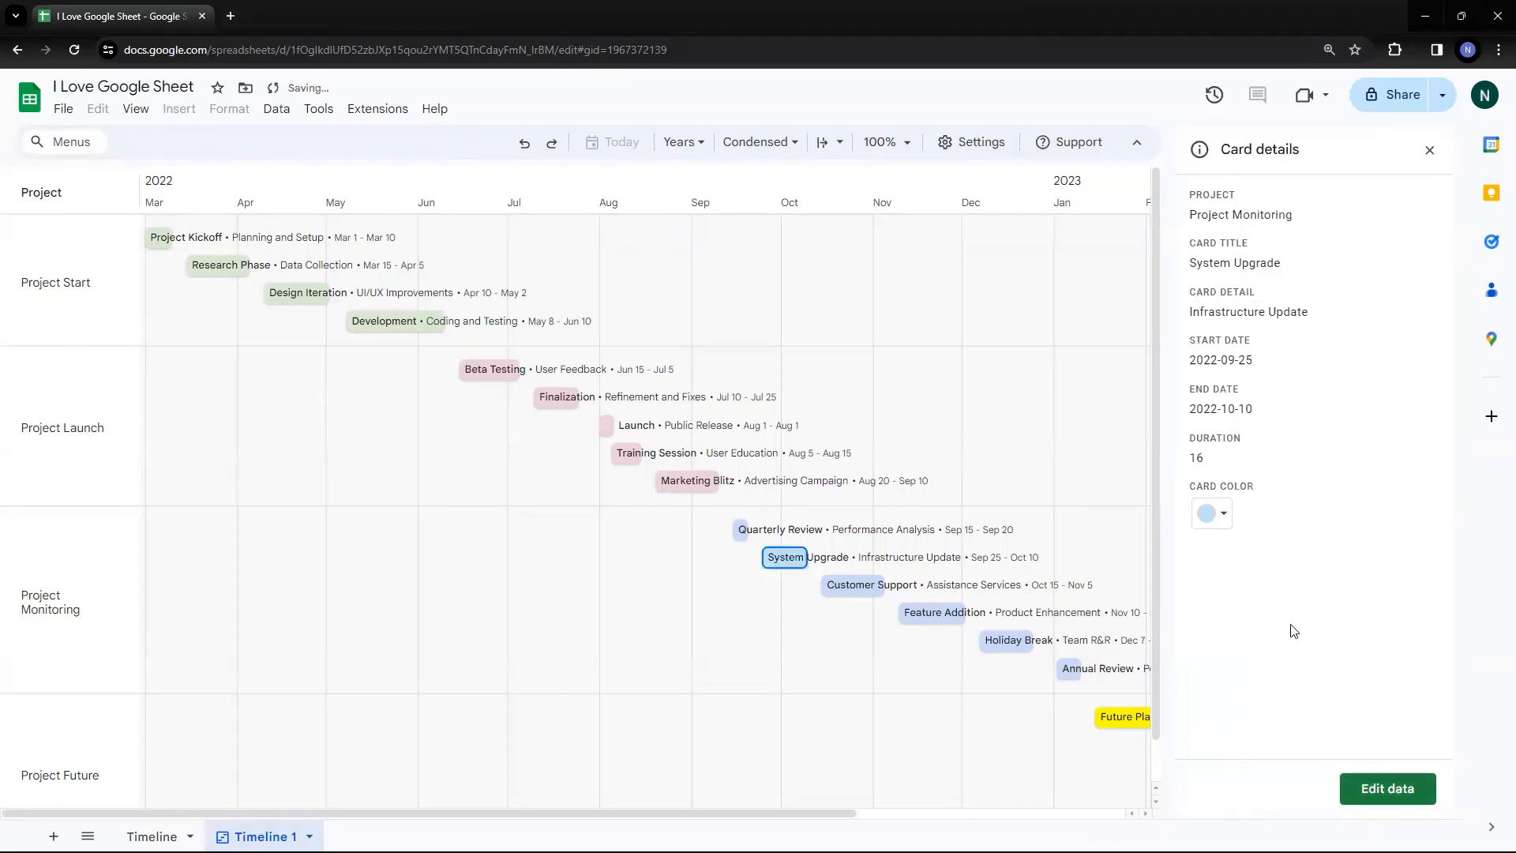
{"action": "left_click", "coordinate": [1429, 150]}
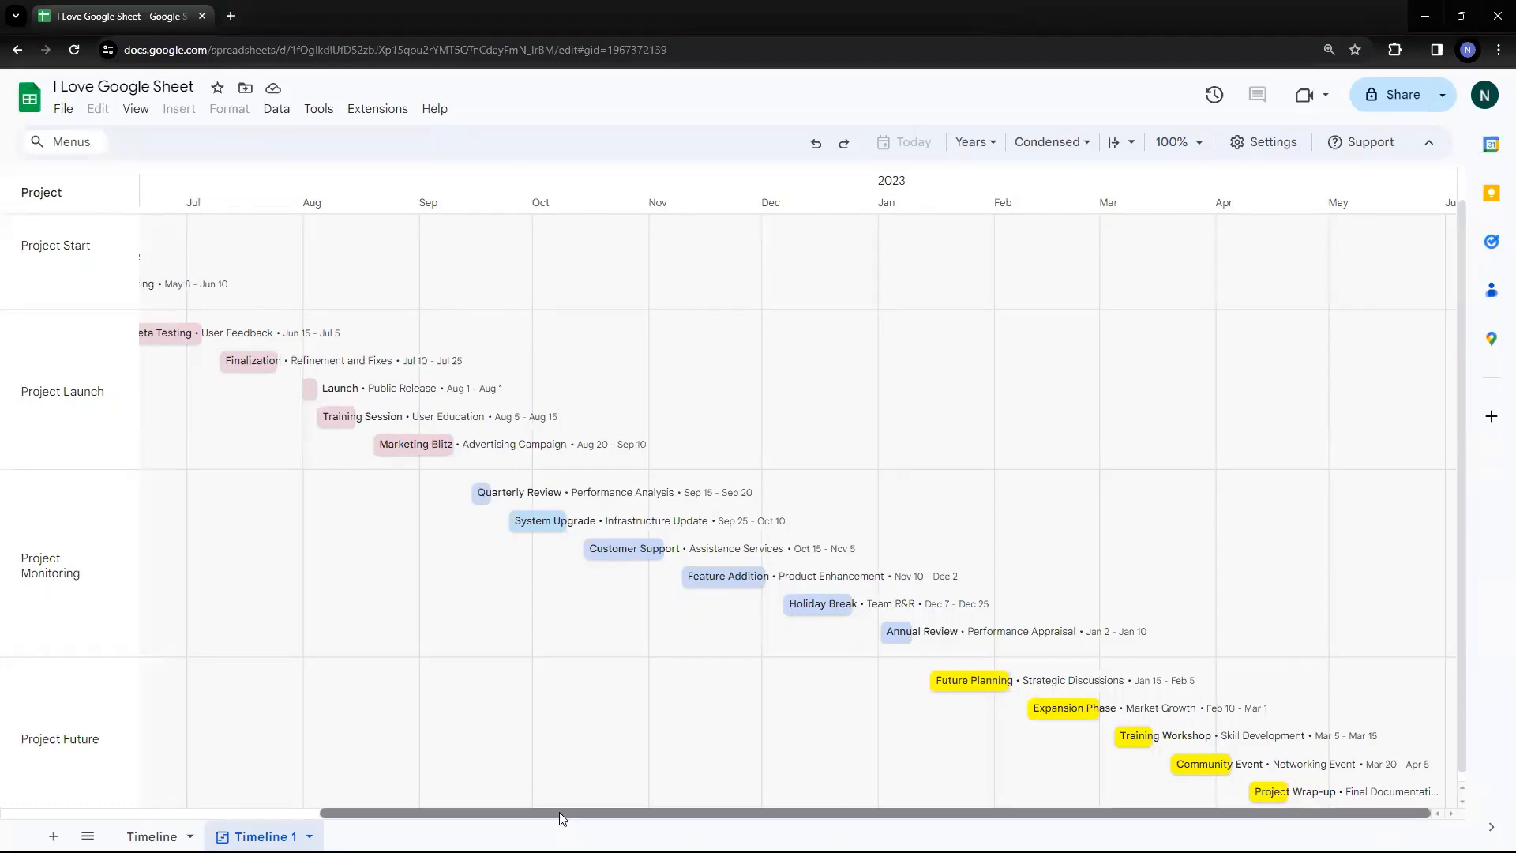
{"action": "left_click_drag", "start_coordinate": [559, 812], "coordinate": [608, 818]}
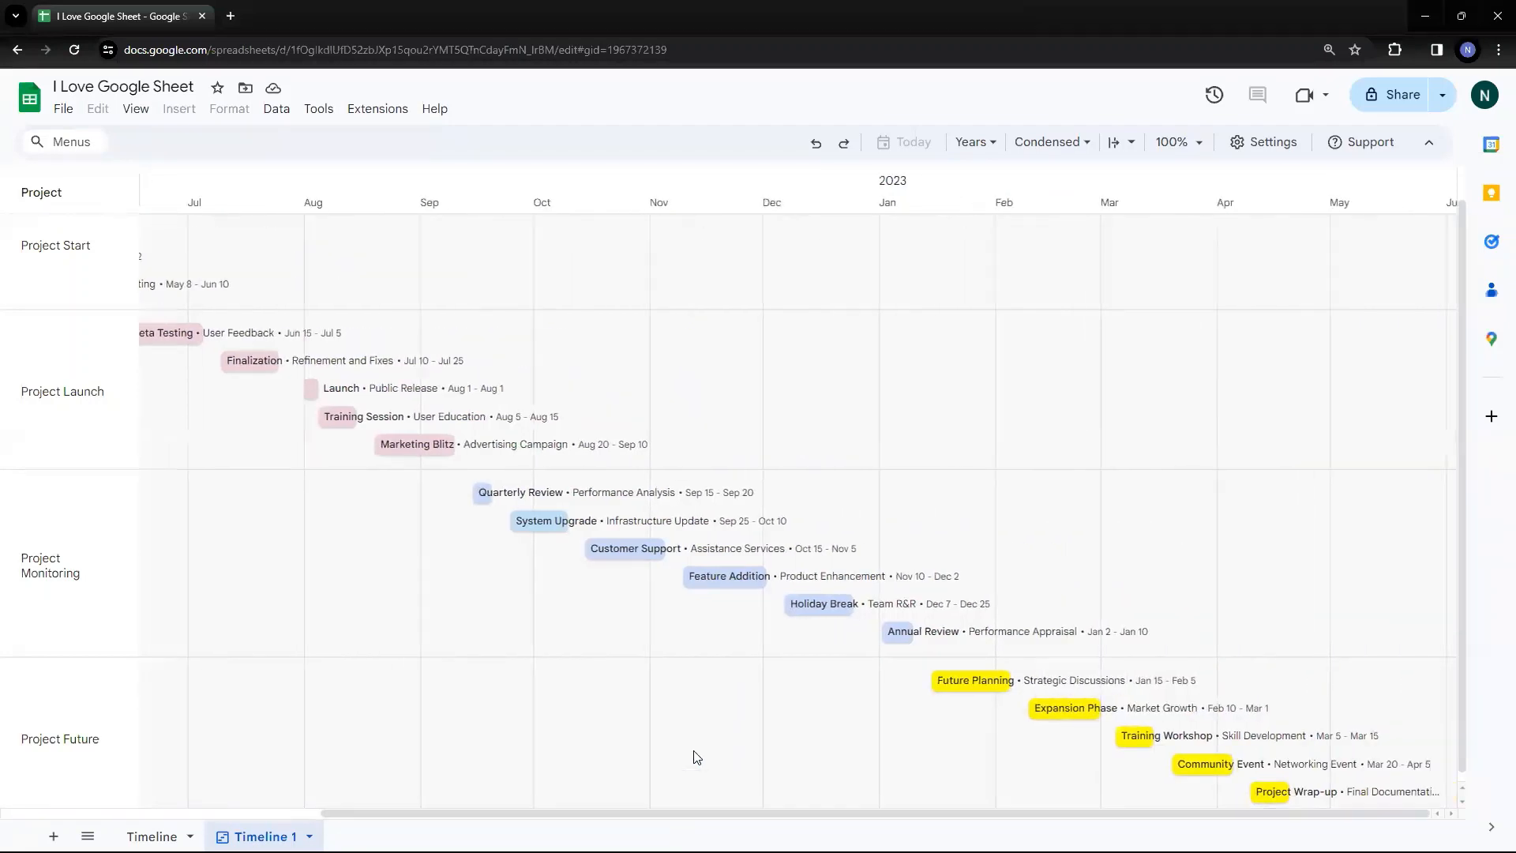
{"action": "scroll", "coordinate": [741, 603], "scroll_direction": "up", "scroll_amount": 1}
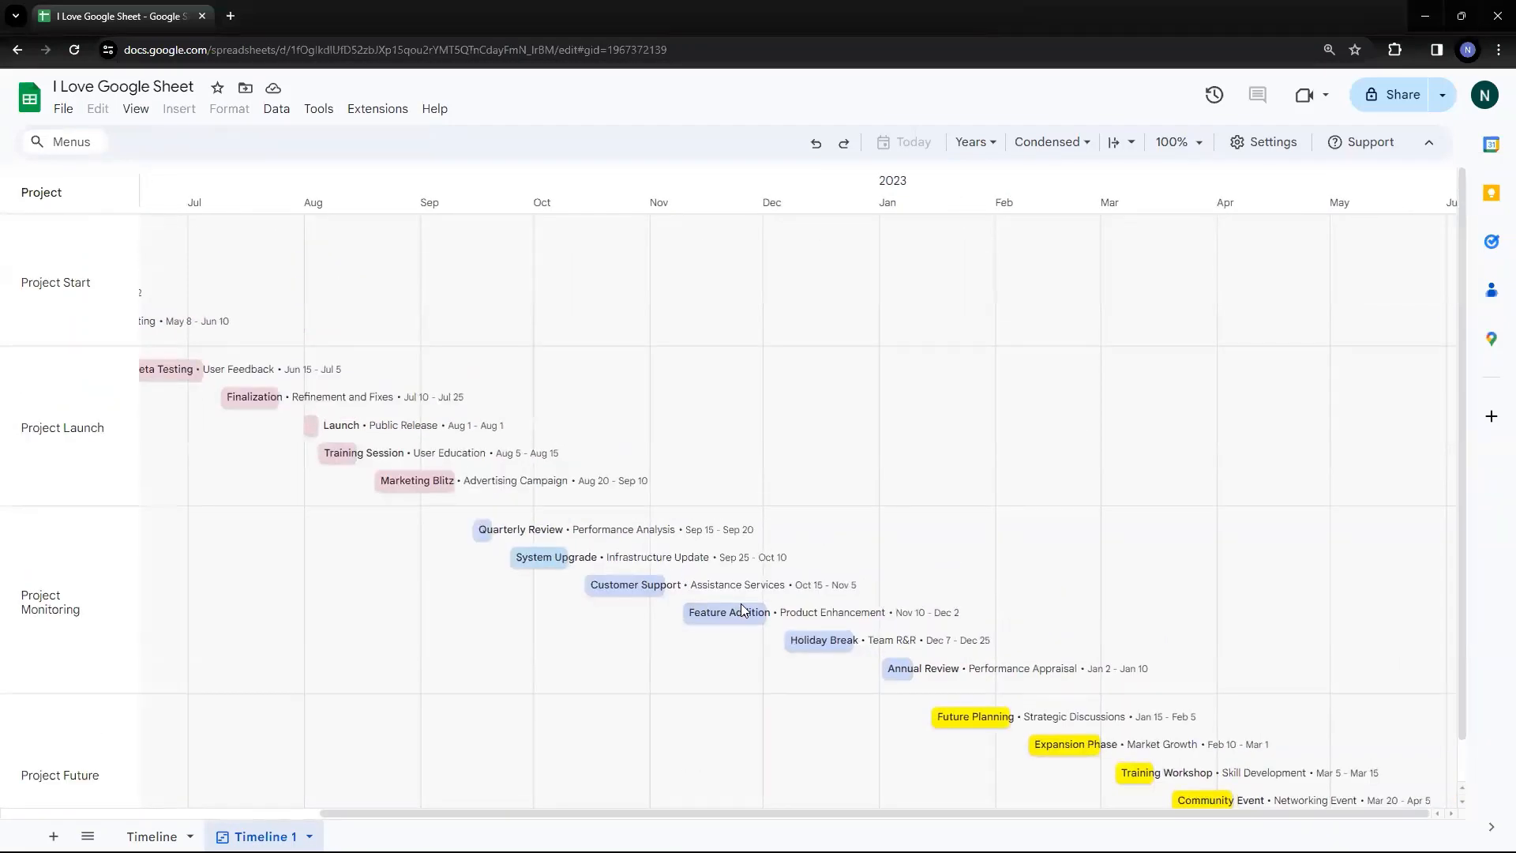
{"action": "left_click_drag", "start_coordinate": [742, 811], "coordinate": [321, 807]}
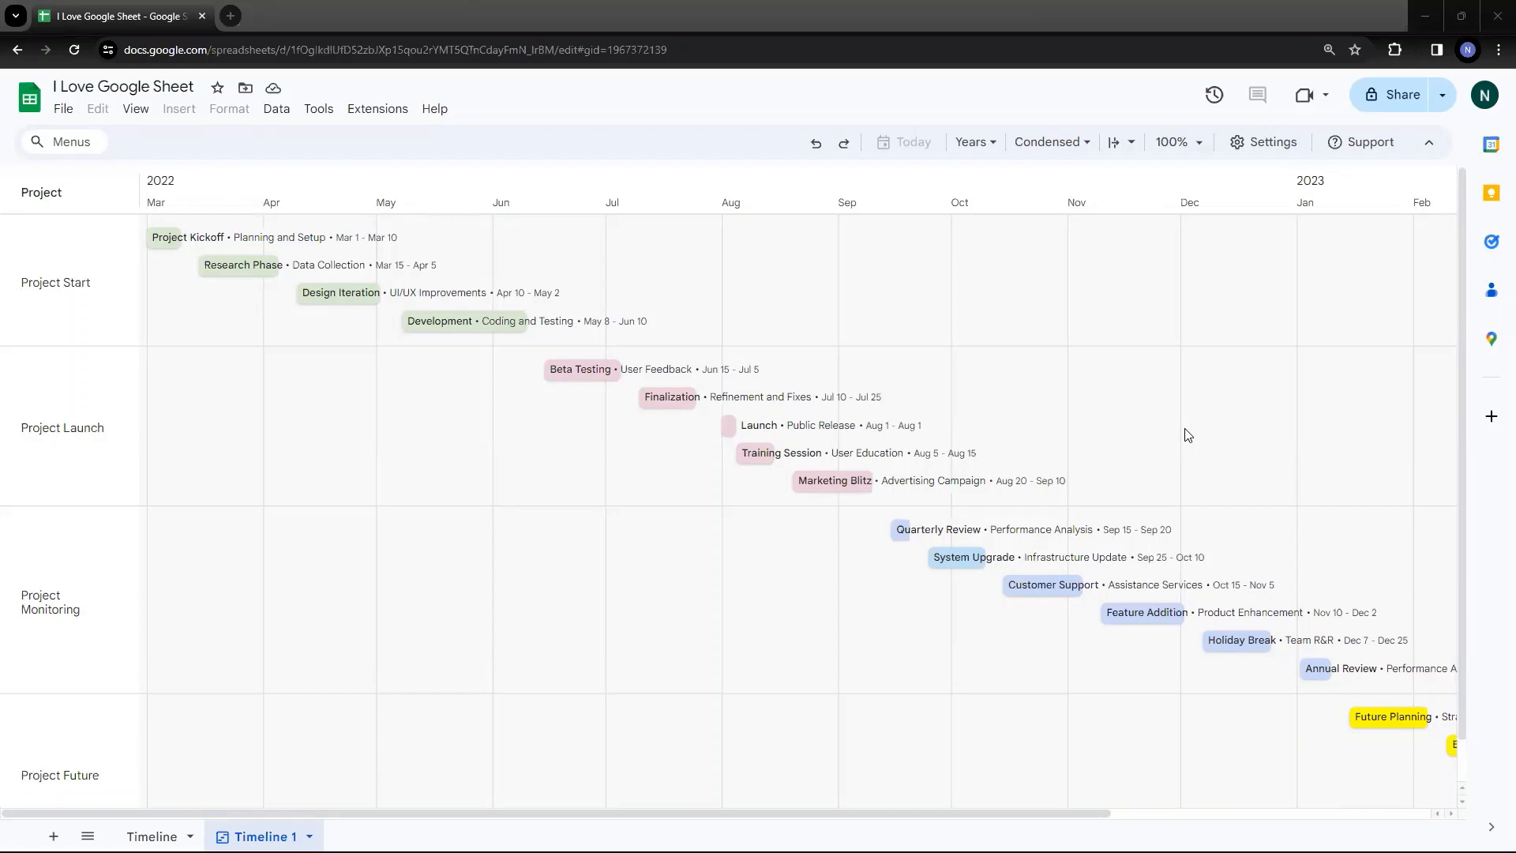
{"action": "left_click", "coordinate": [1171, 410]}
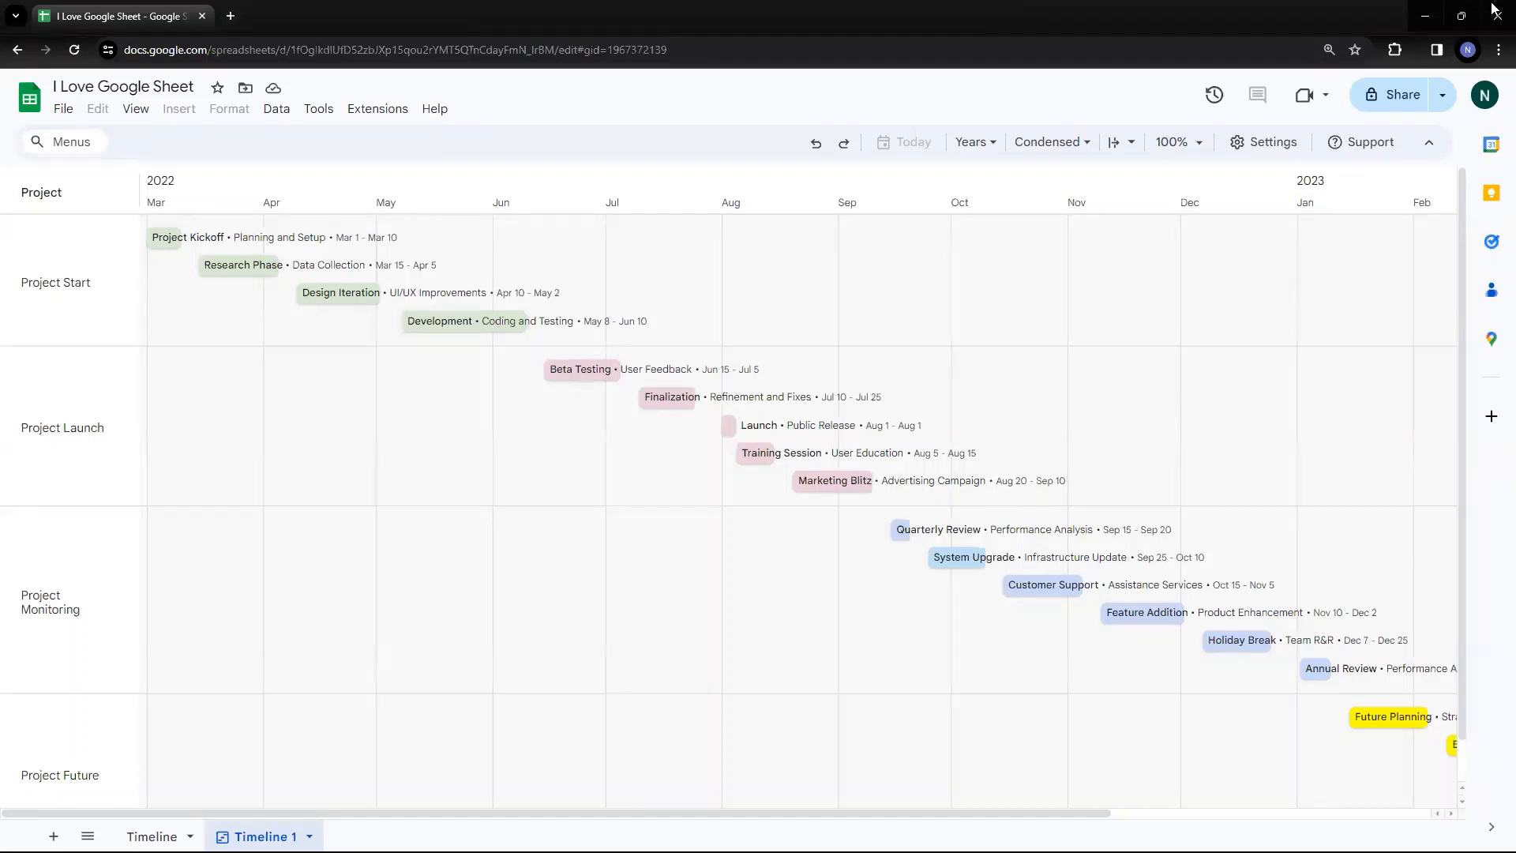
{"action": "left_click", "coordinate": [1429, 22]}
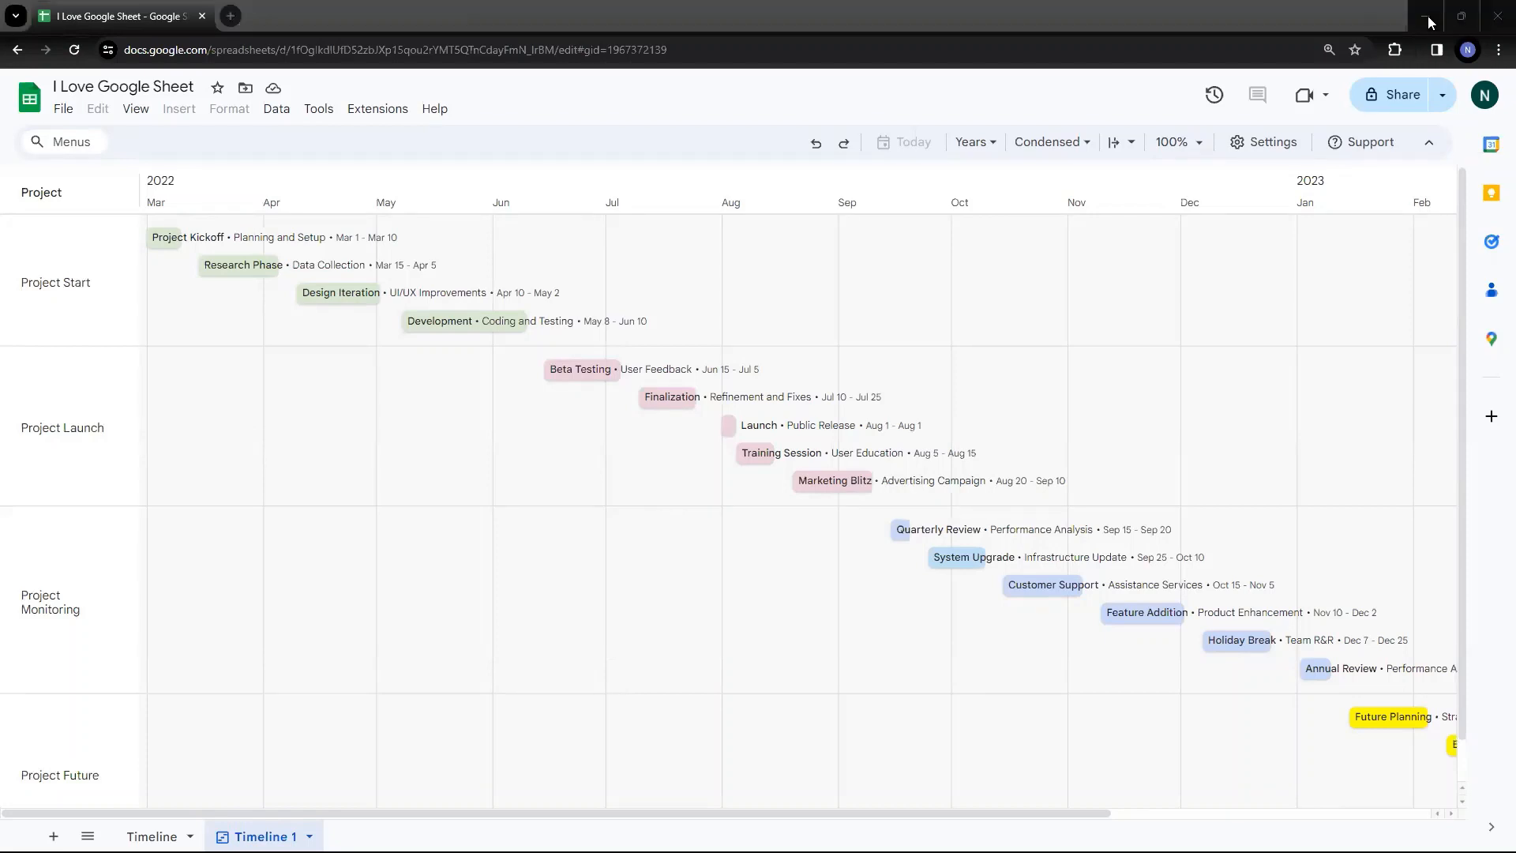